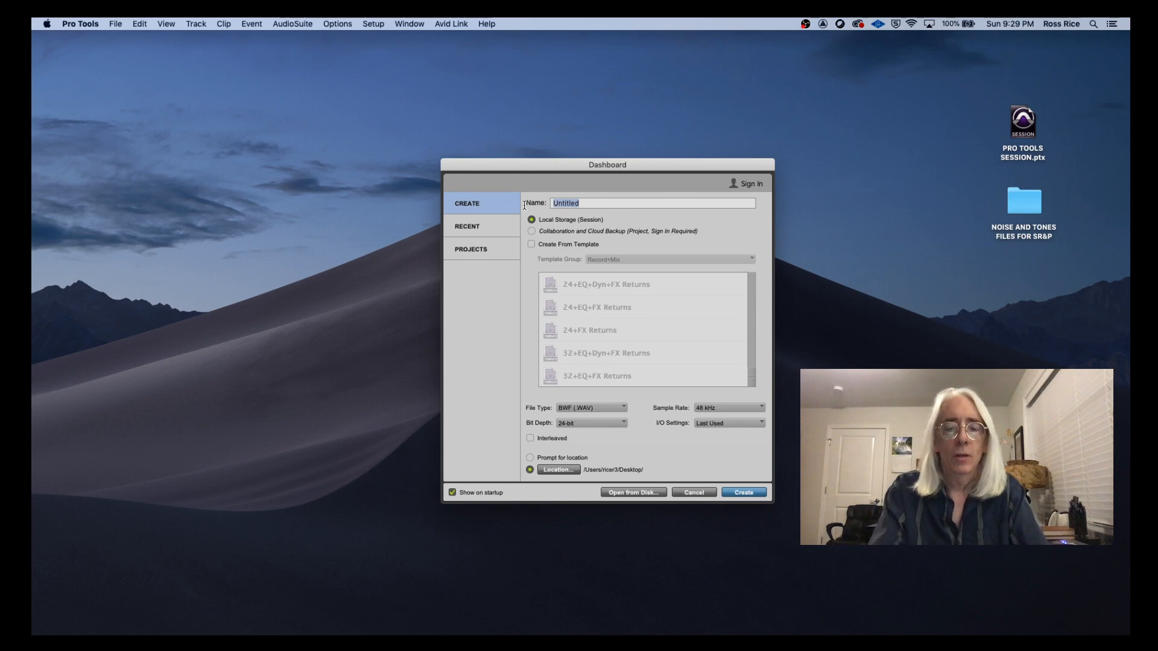
# Step: Name the new local session ProTools 101
pyautogui.write('ools 101')
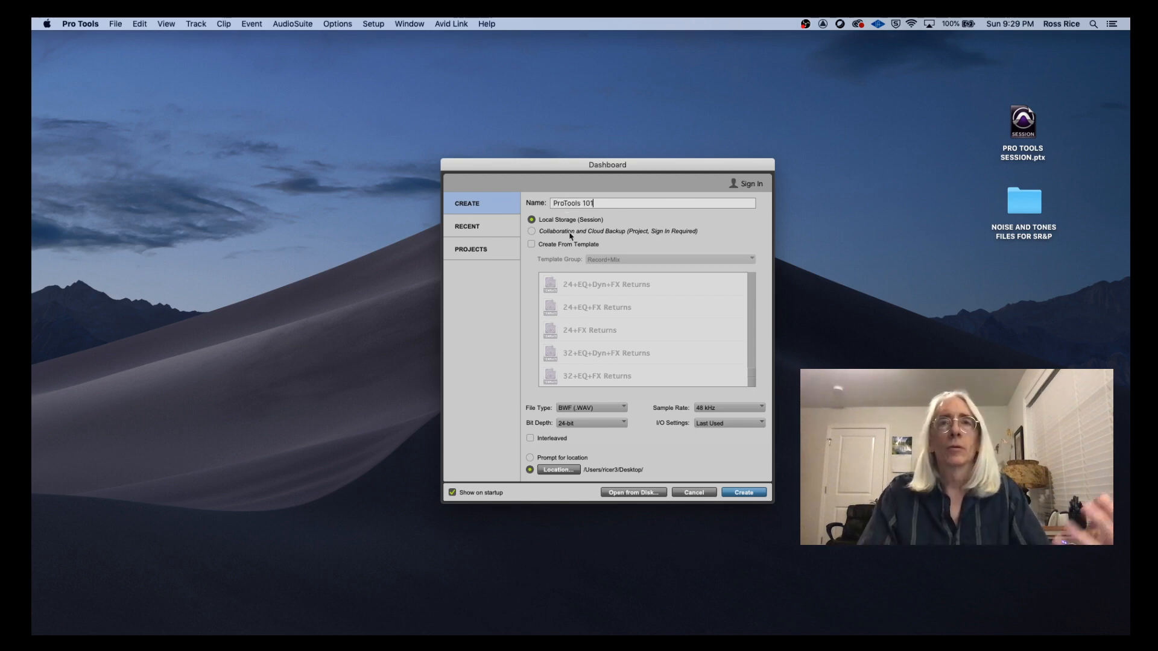
pyautogui.click(532, 244)
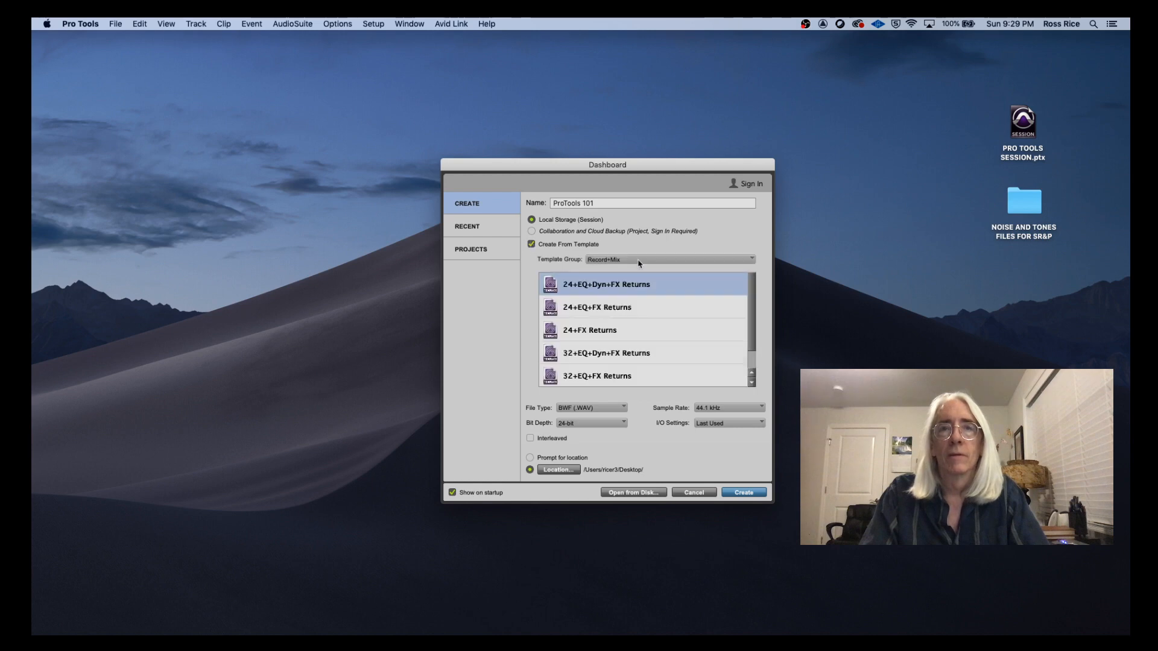
pyautogui.click(715, 260)
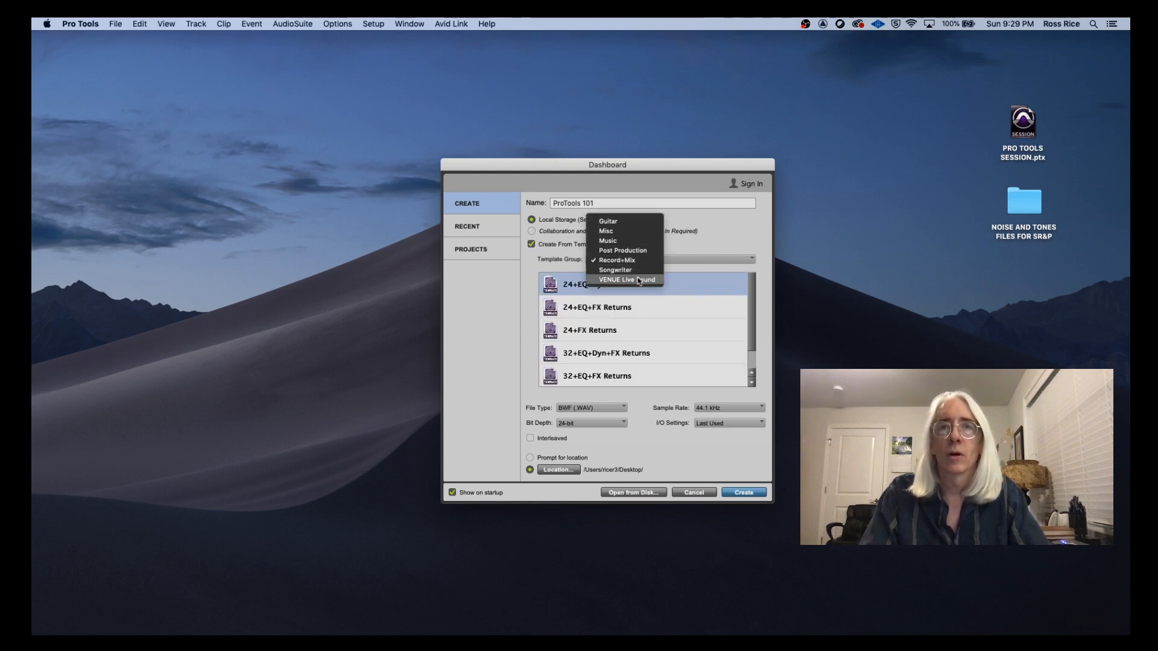
pyautogui.click(746, 244)
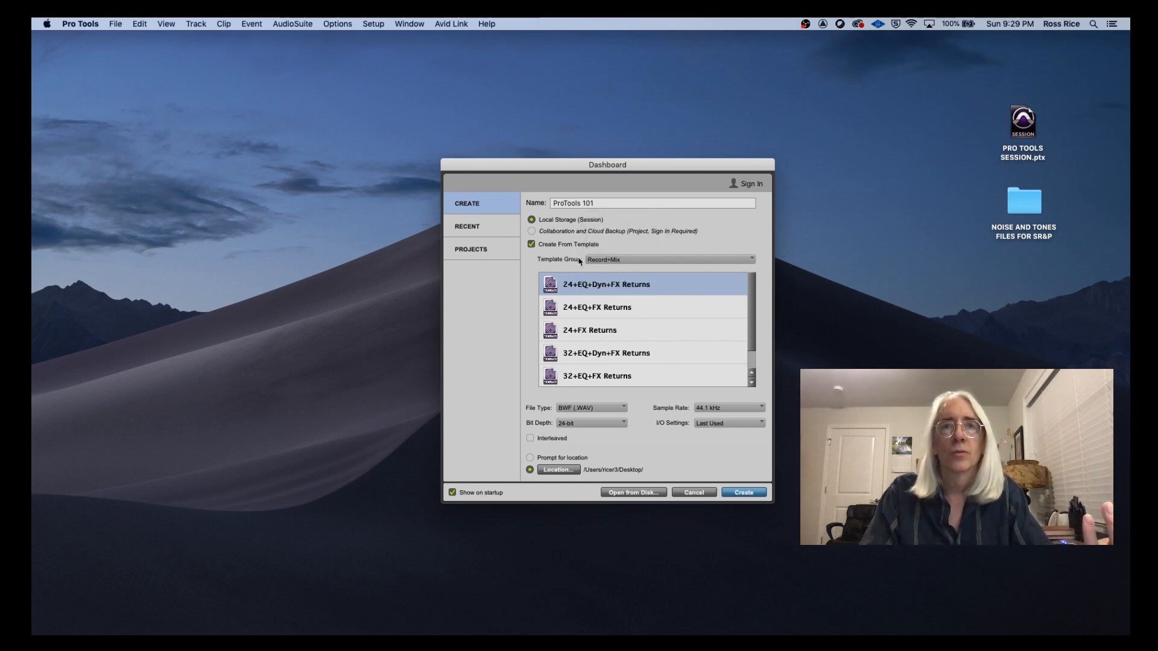
pyautogui.click(532, 245)
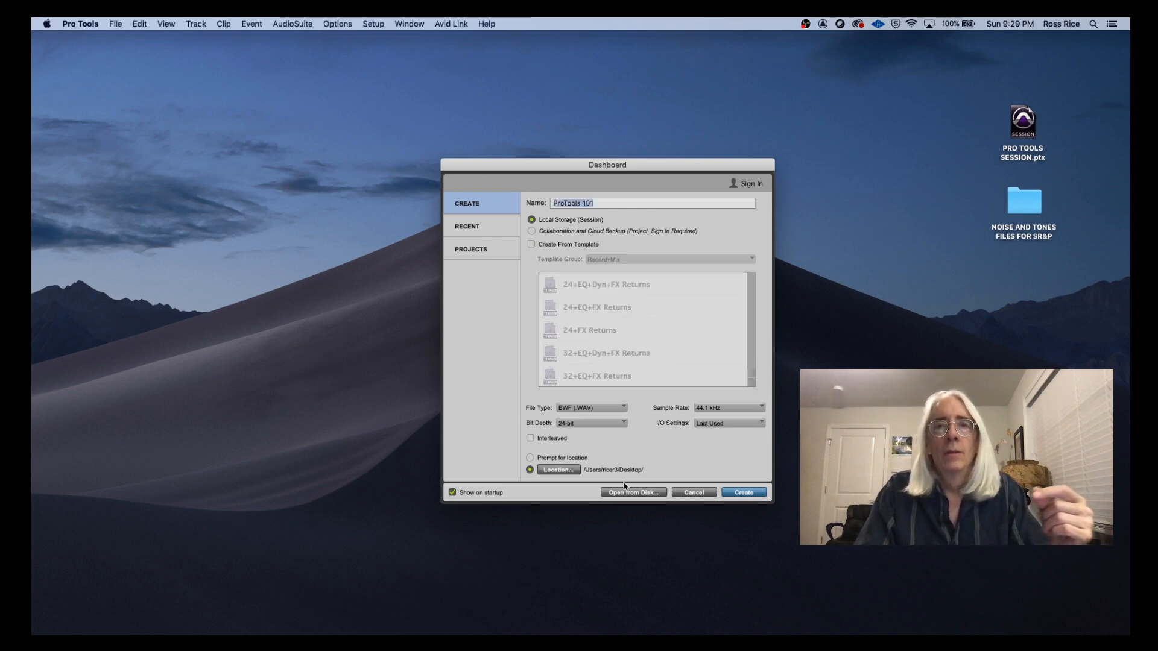
# Step: Keep the BWF (.WAV) file type and 24-bit depth, and set the session's sample rate to 48 kHz
pyautogui.click(600, 409)
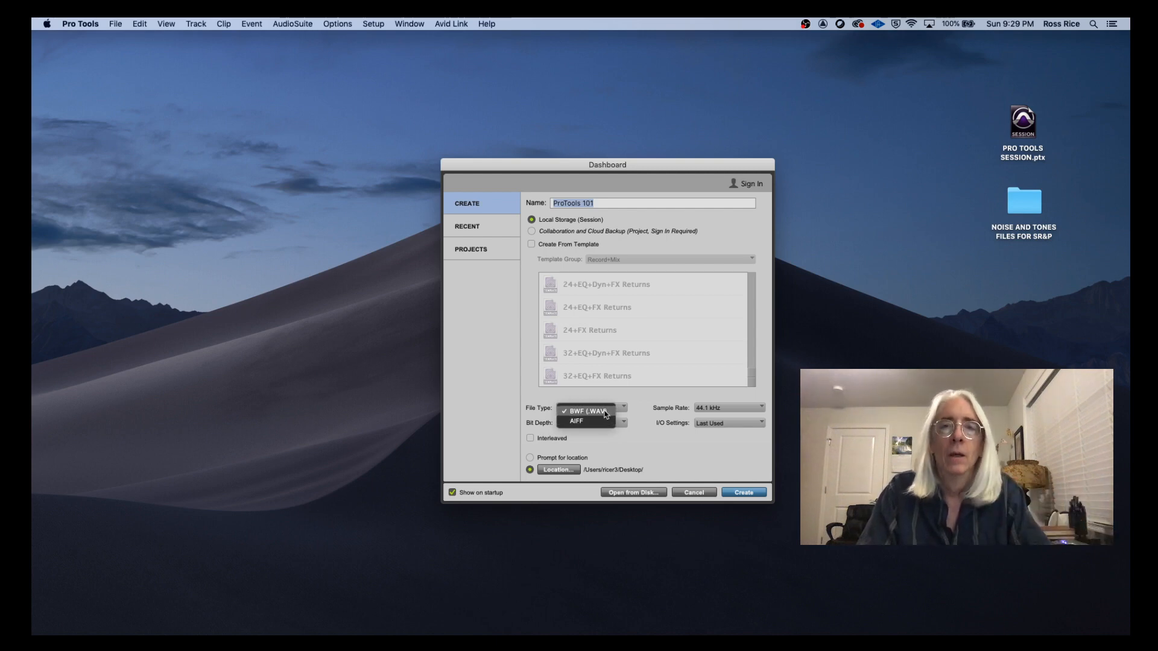
pyautogui.click(648, 454)
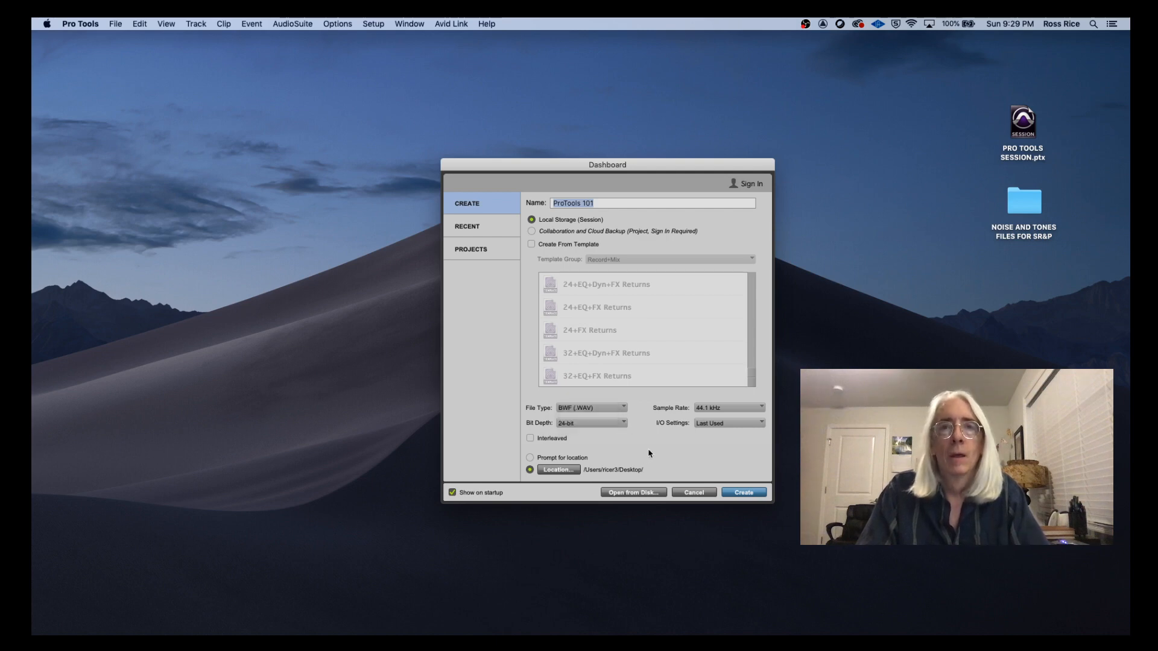
pyautogui.click(616, 423)
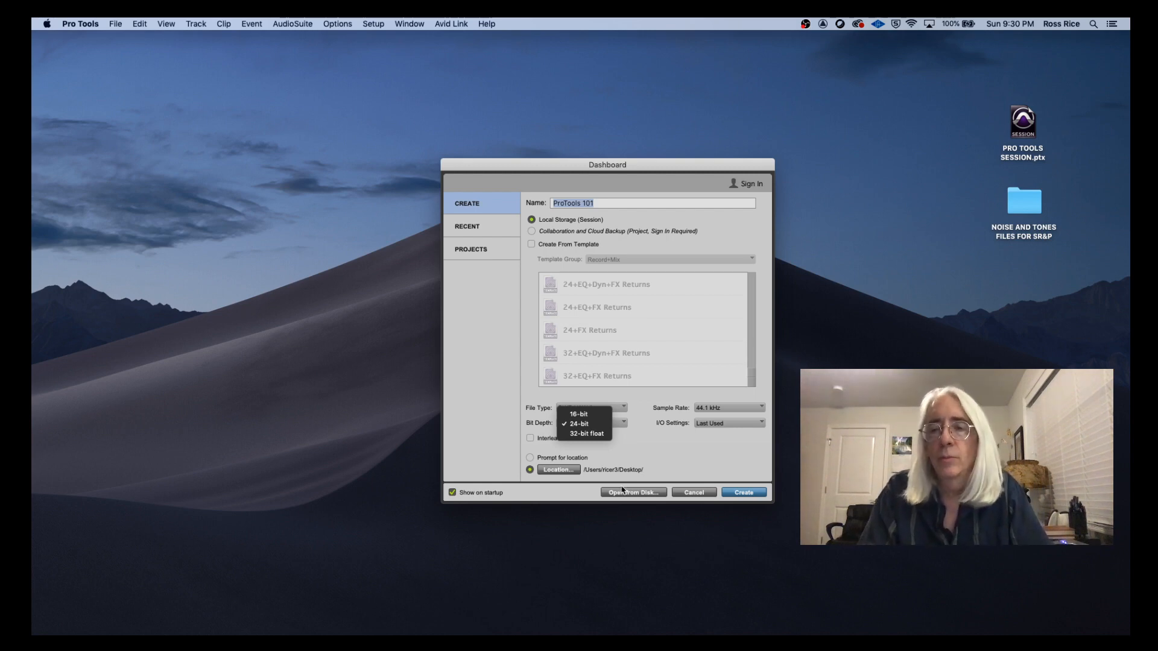
pyautogui.click(656, 452)
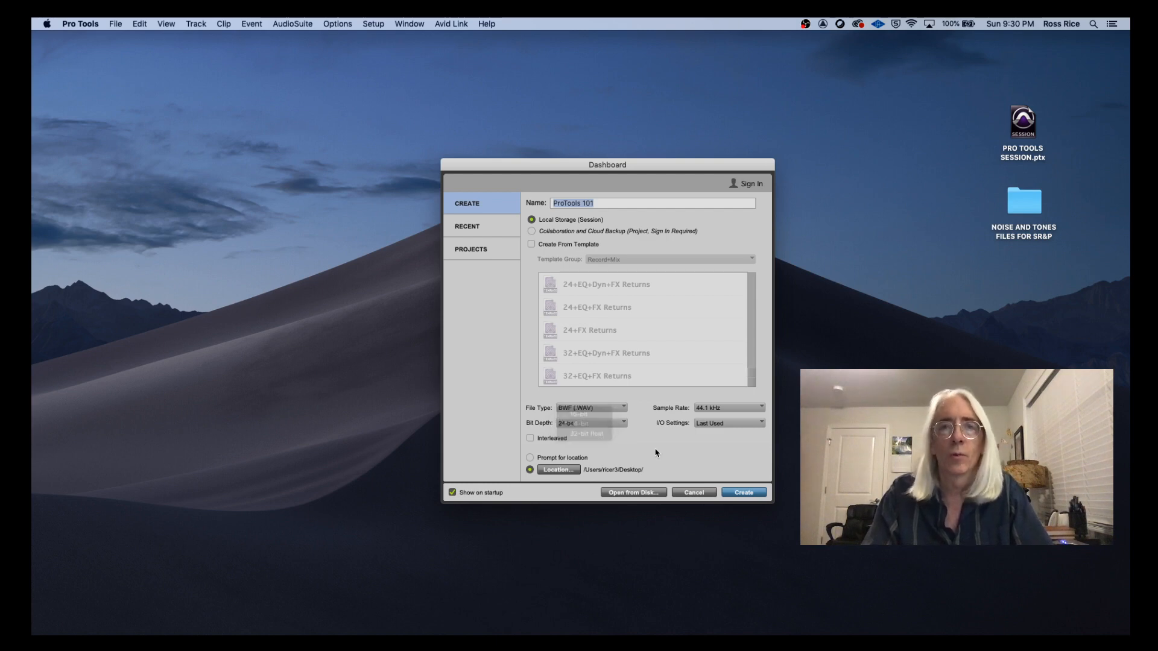
pyautogui.click(760, 408)
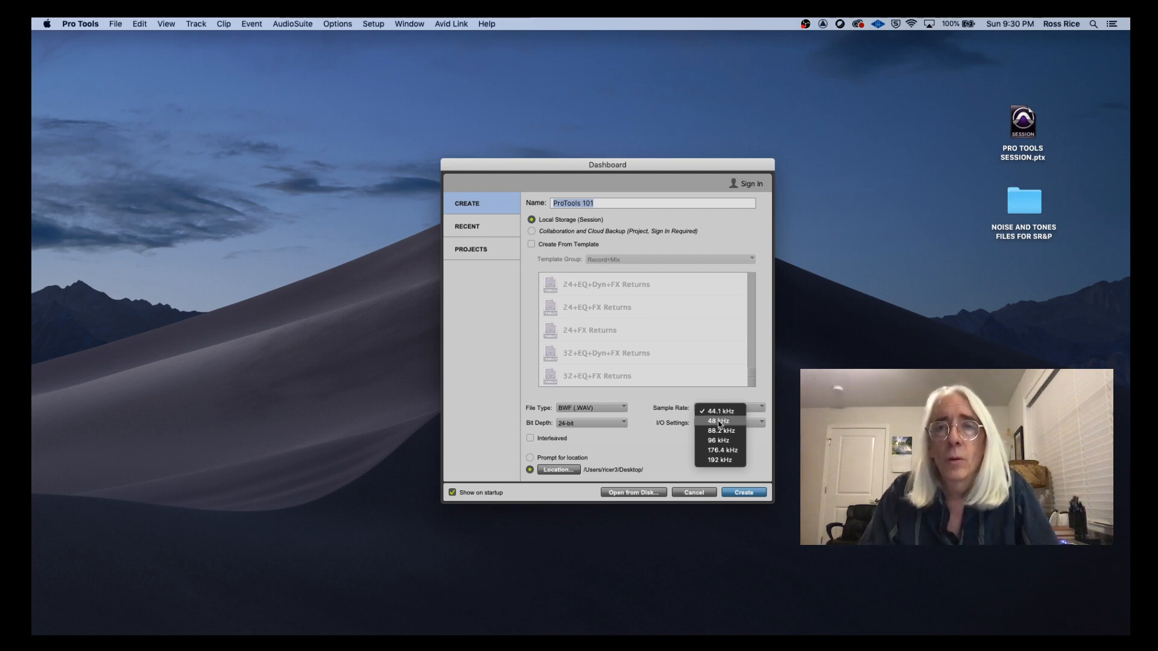
pyautogui.click(720, 421)
pyautogui.click(741, 410)
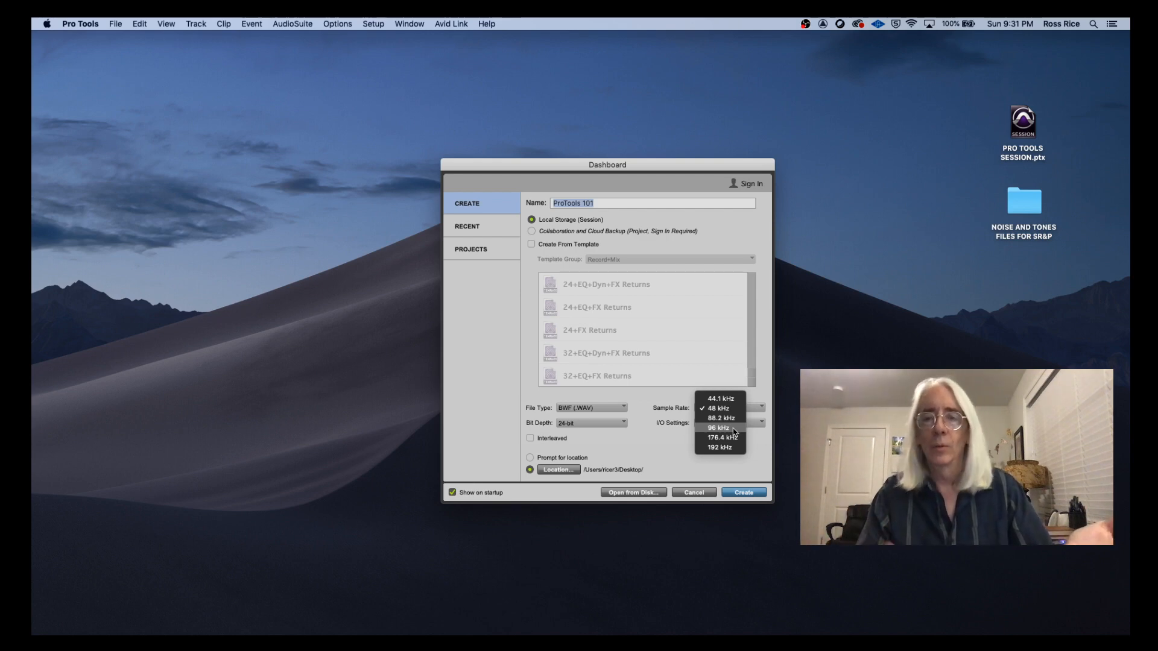
pyautogui.click(745, 469)
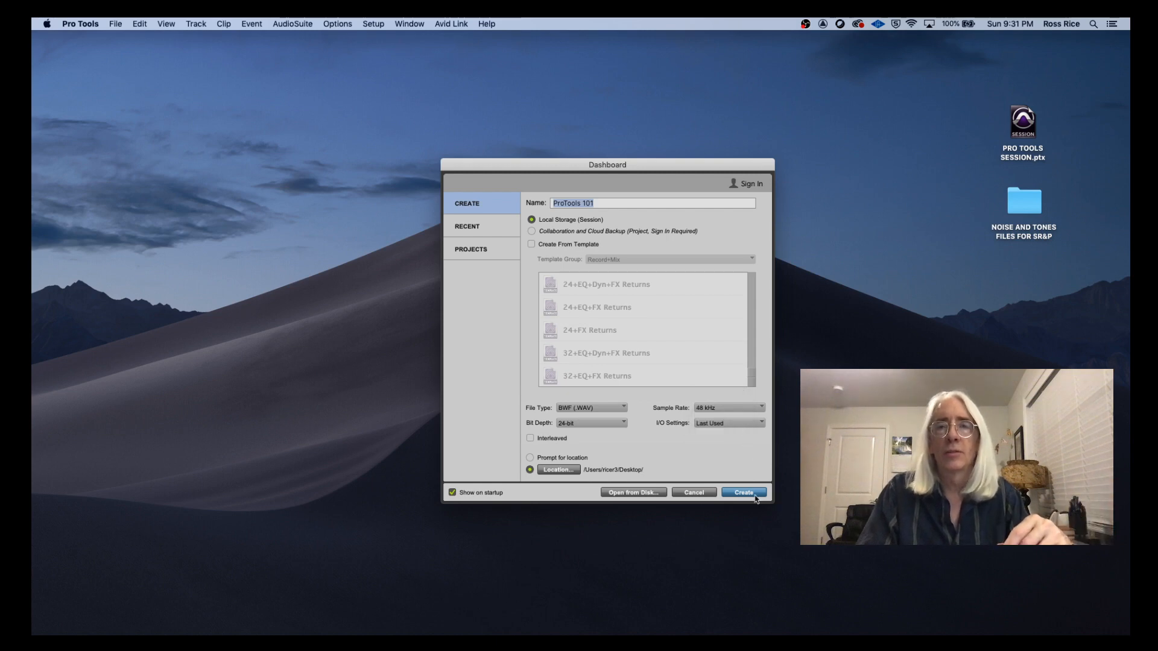
# Step: Choose the Desktop folder as the storage location and create the session
pyautogui.click(558, 470)
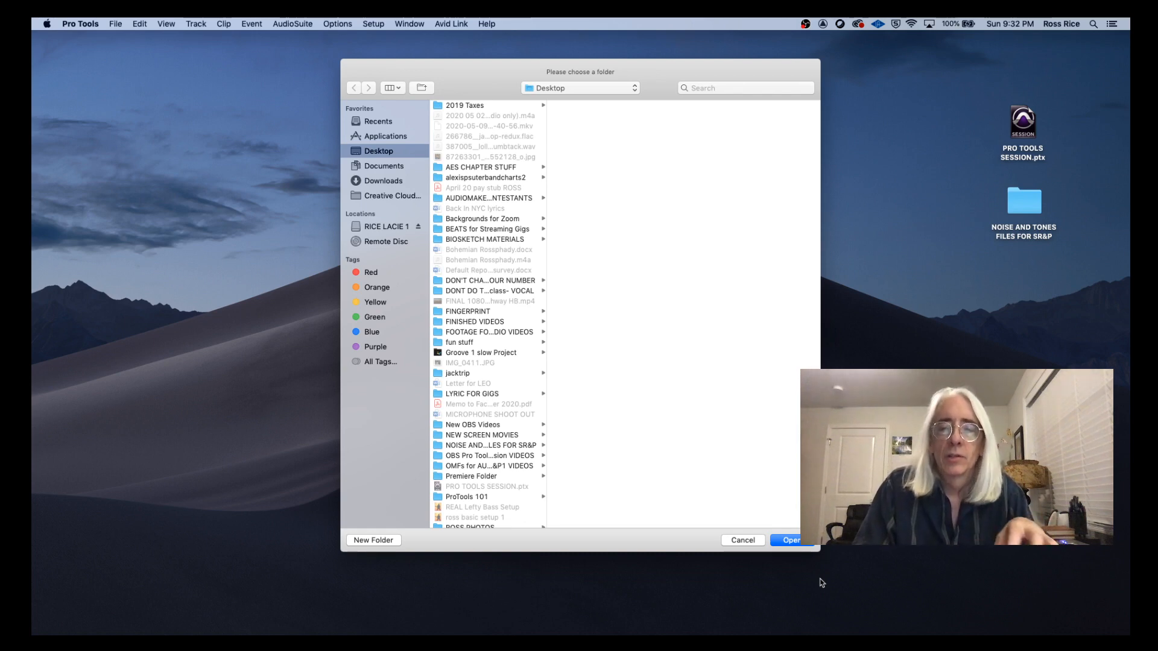
pyautogui.click(789, 541)
# Step: Reposition the Edit window and switch back and forth between the Edit and Mix windows, ending in the Edit window
pyautogui.moveTo(670, 47); pyautogui.dragTo(797, 82)
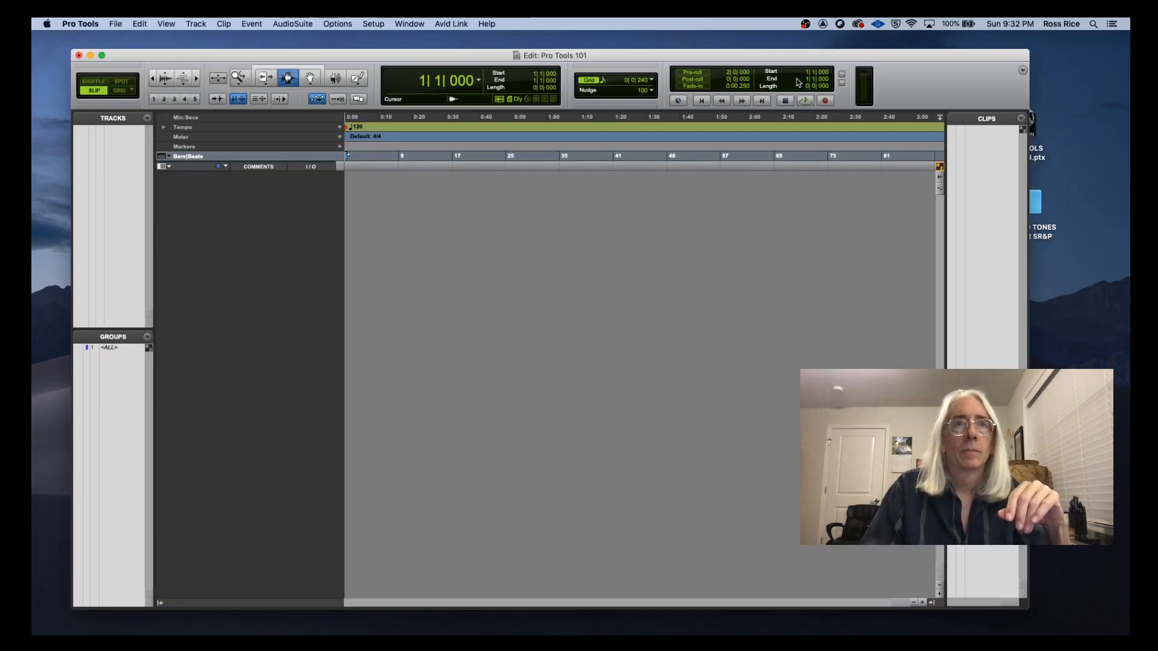
pyautogui.moveTo(768, 61); pyautogui.dragTo(768, 66)
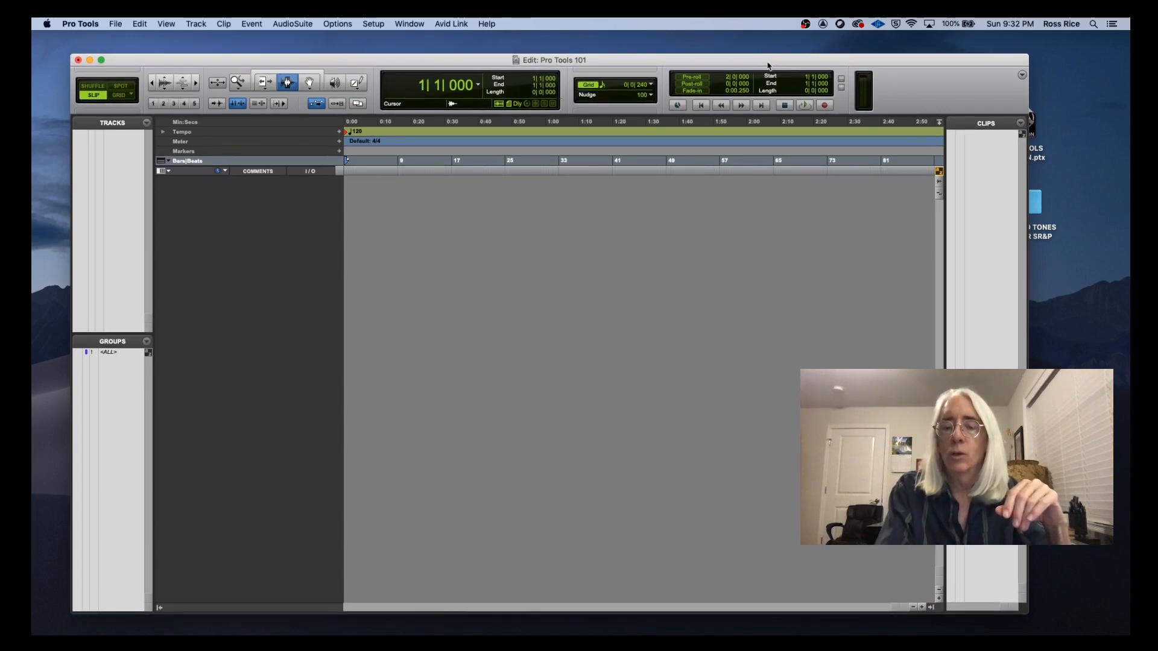
pyautogui.press('super+equal')
pyautogui.press('super+equal')
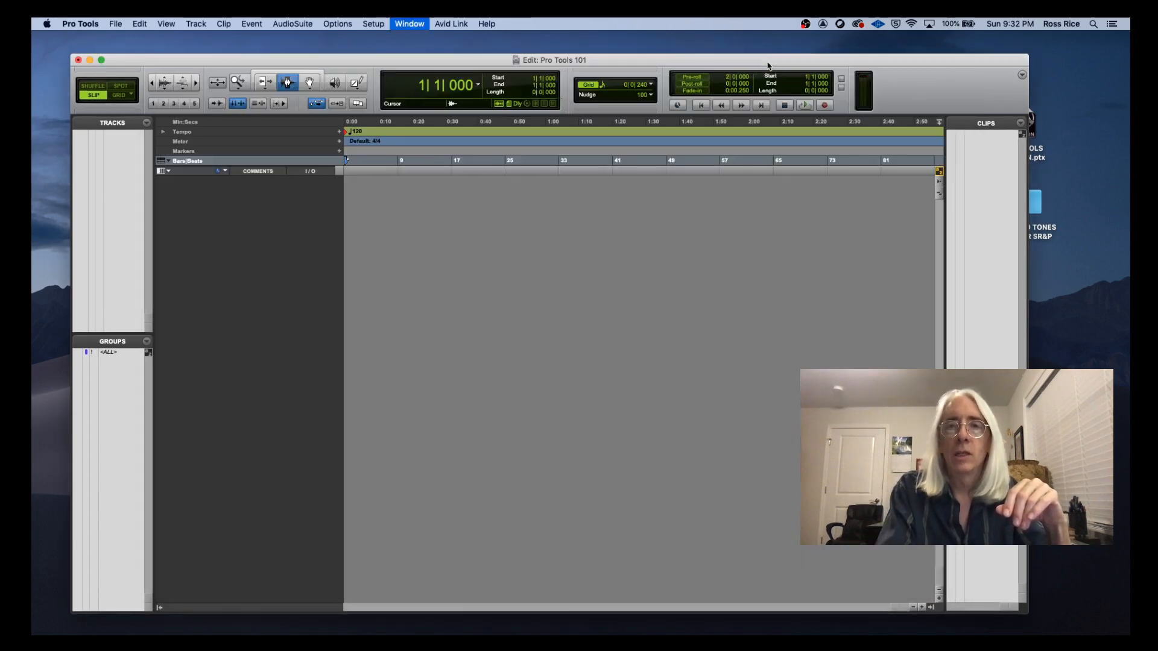
pyautogui.press('super+equal')
pyautogui.press('super+equal')
pyautogui.press('super+equal')
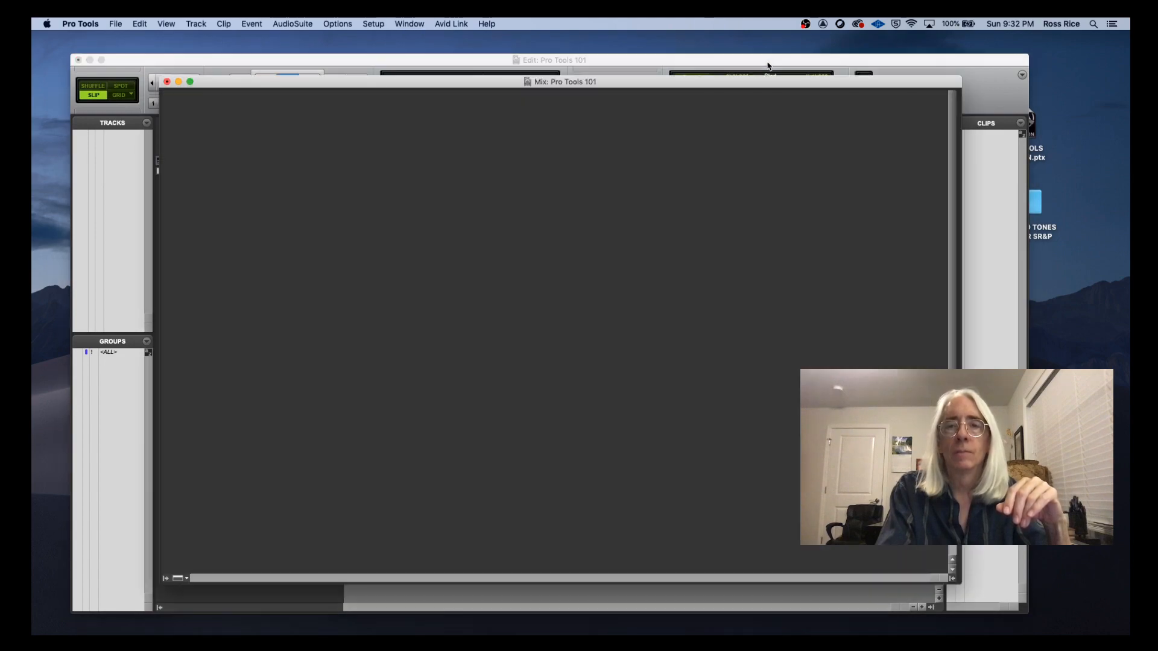
pyautogui.press('super+equal')
pyautogui.moveTo(947, 64)
pyautogui.mouseDown()
pyautogui.moveTo(931, 209)
pyautogui.moveTo(933, 87)
pyautogui.moveTo(938, 217)
pyautogui.moveTo(956, 80)
pyautogui.mouseUp()
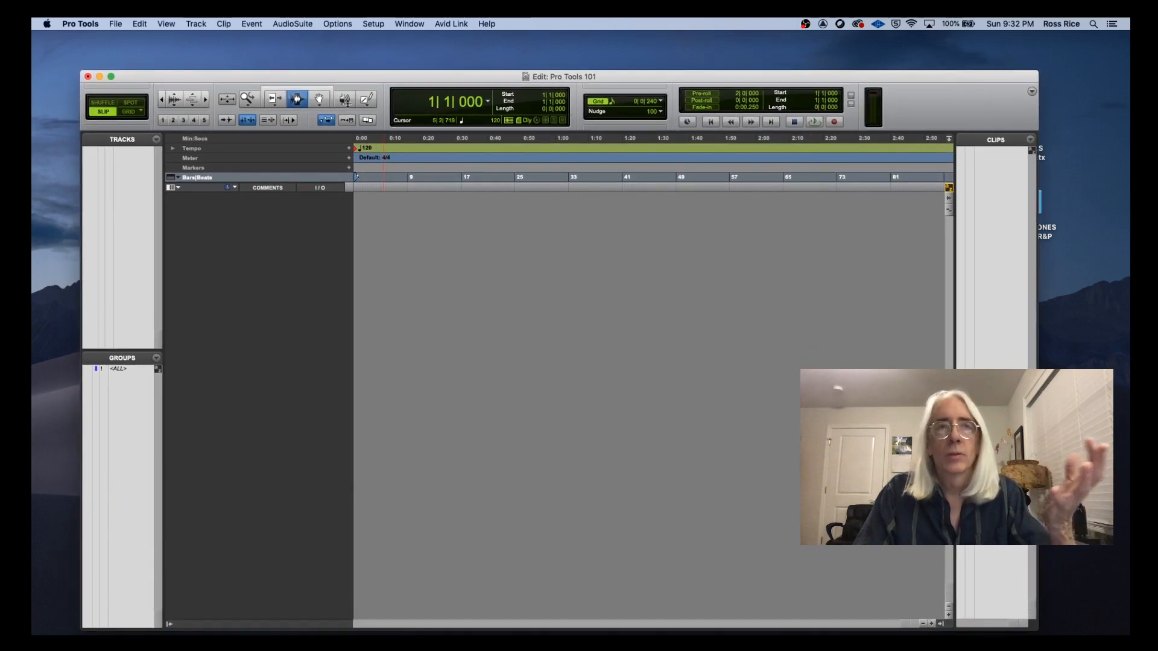
# Step: Create two new mono audio tracks with the timebase in samples
pyautogui.click(195, 24)
pyautogui.click(198, 38)
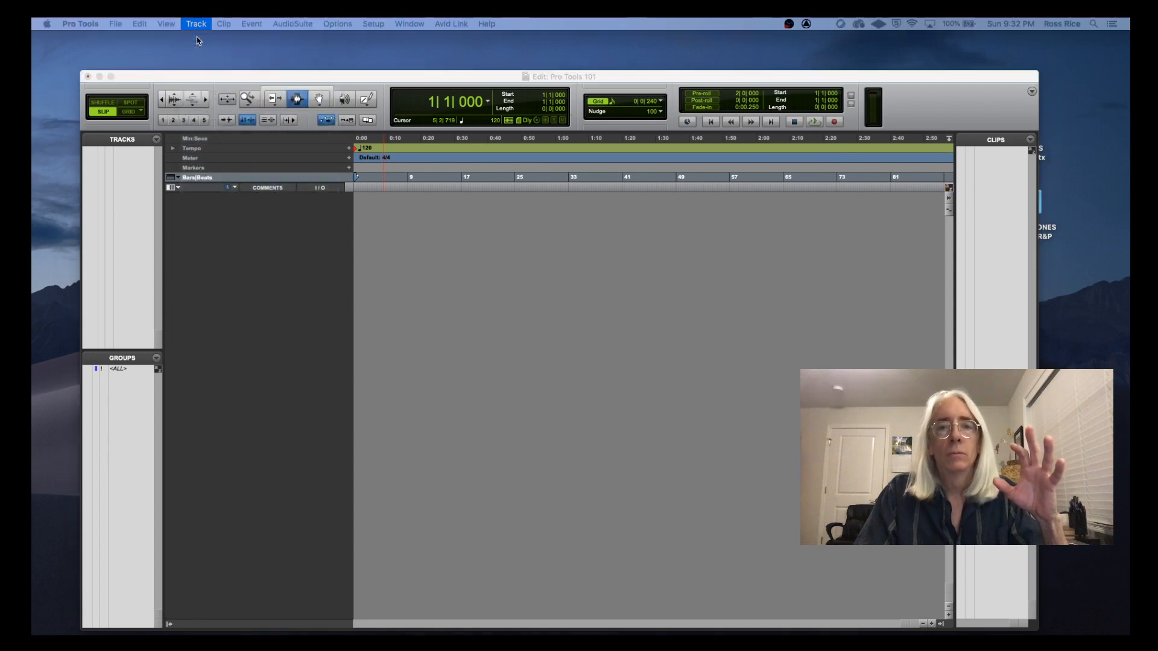
pyautogui.write('2')
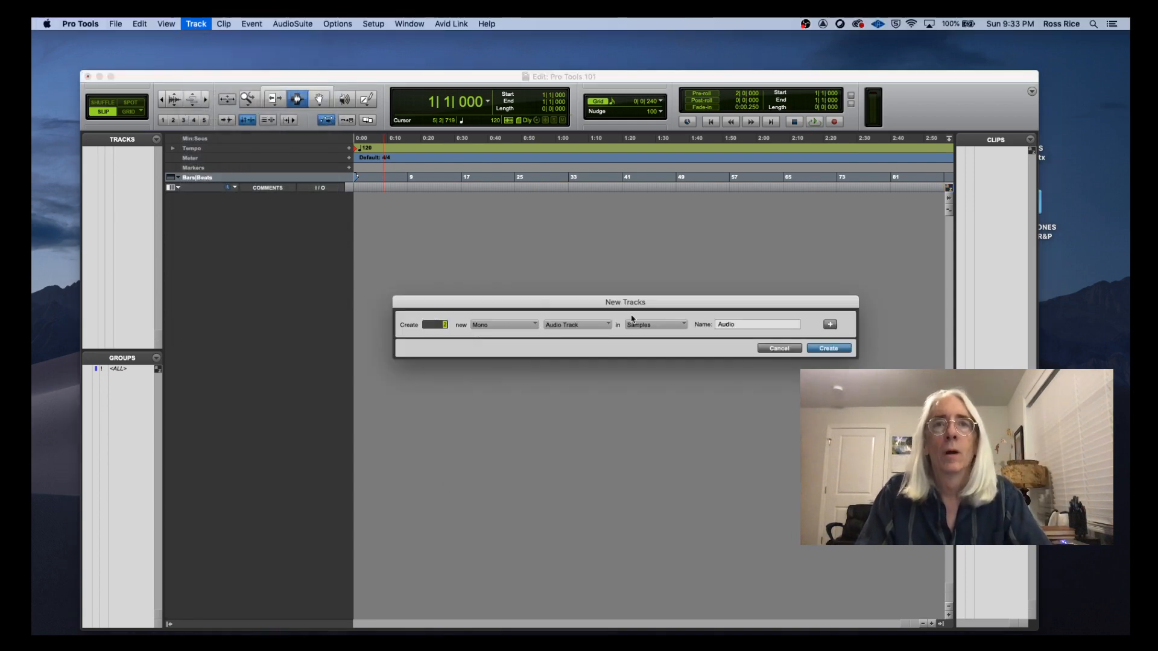
pyautogui.click(534, 326)
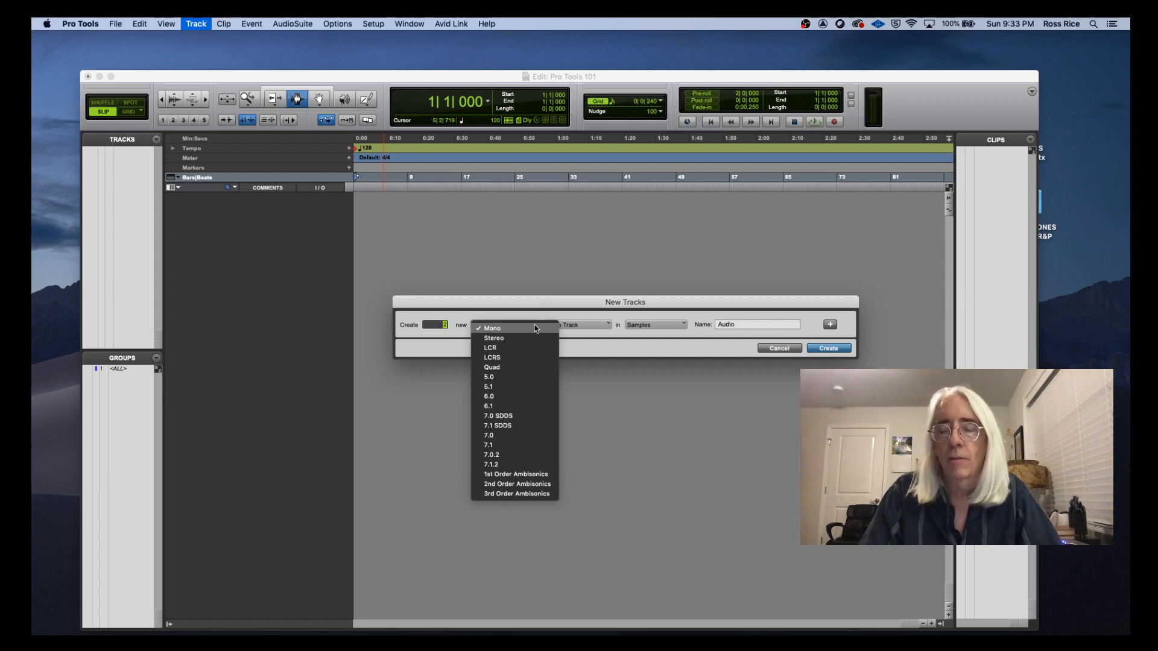
pyautogui.click(594, 327)
pyautogui.click(593, 327)
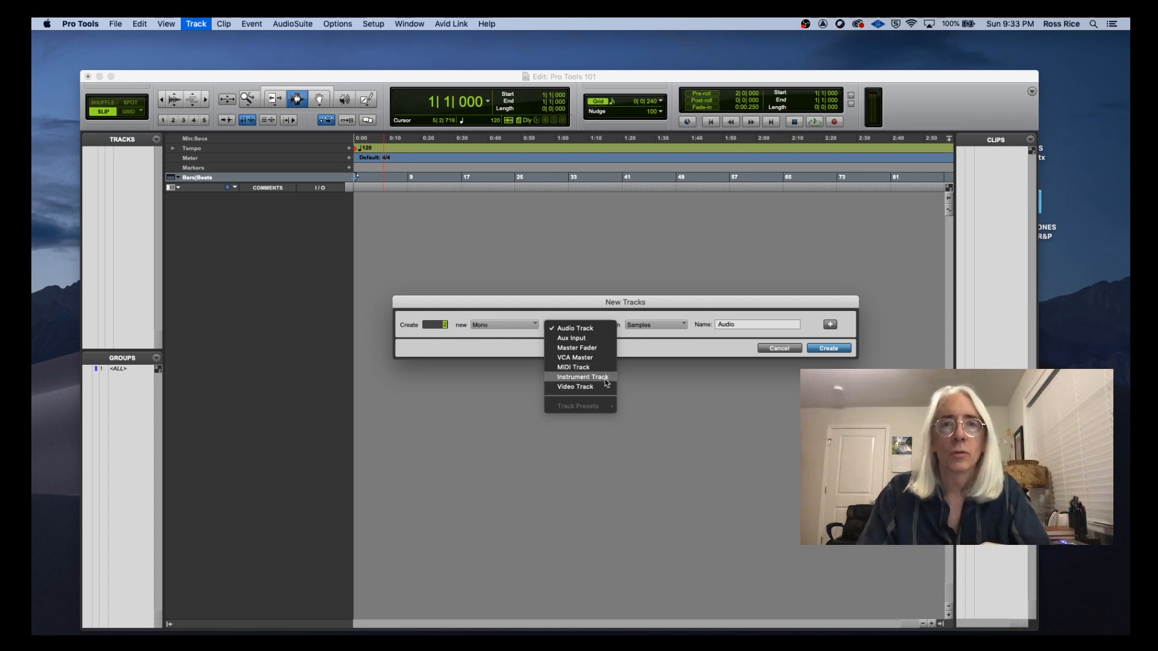
pyautogui.click(591, 331)
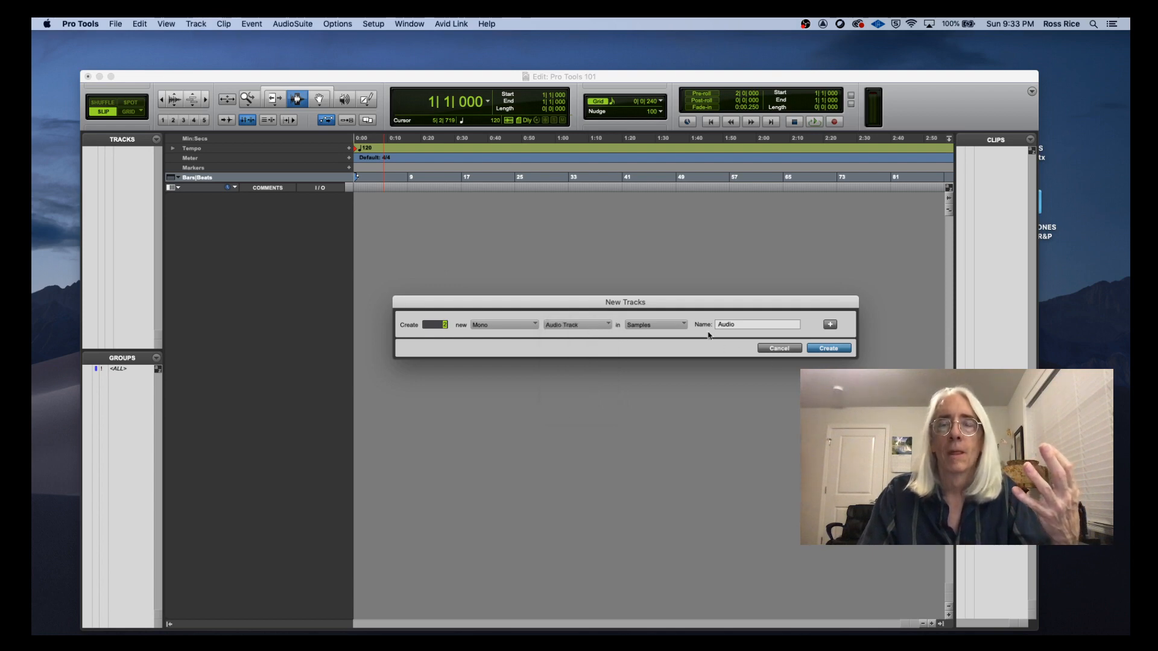
pyautogui.click(682, 326)
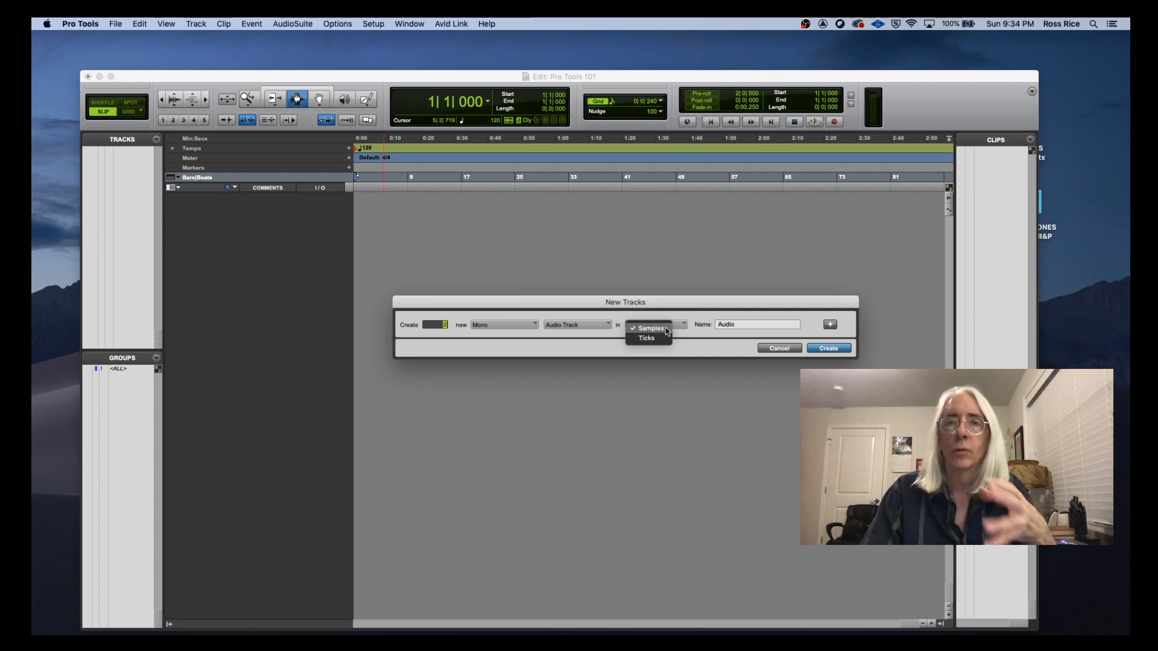
pyautogui.click(828, 349)
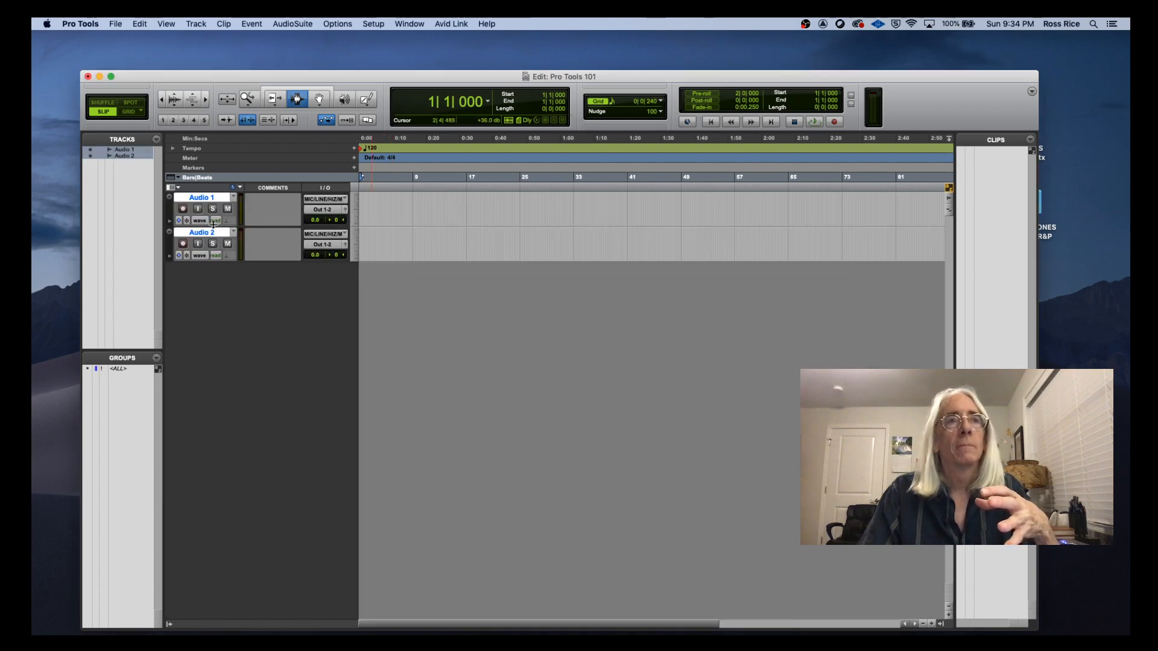
# Step: Enlarge the heights of both audio tracks in the Edit window so their full track controls are available
pyautogui.moveTo(212, 226); pyautogui.dragTo(227, 307)
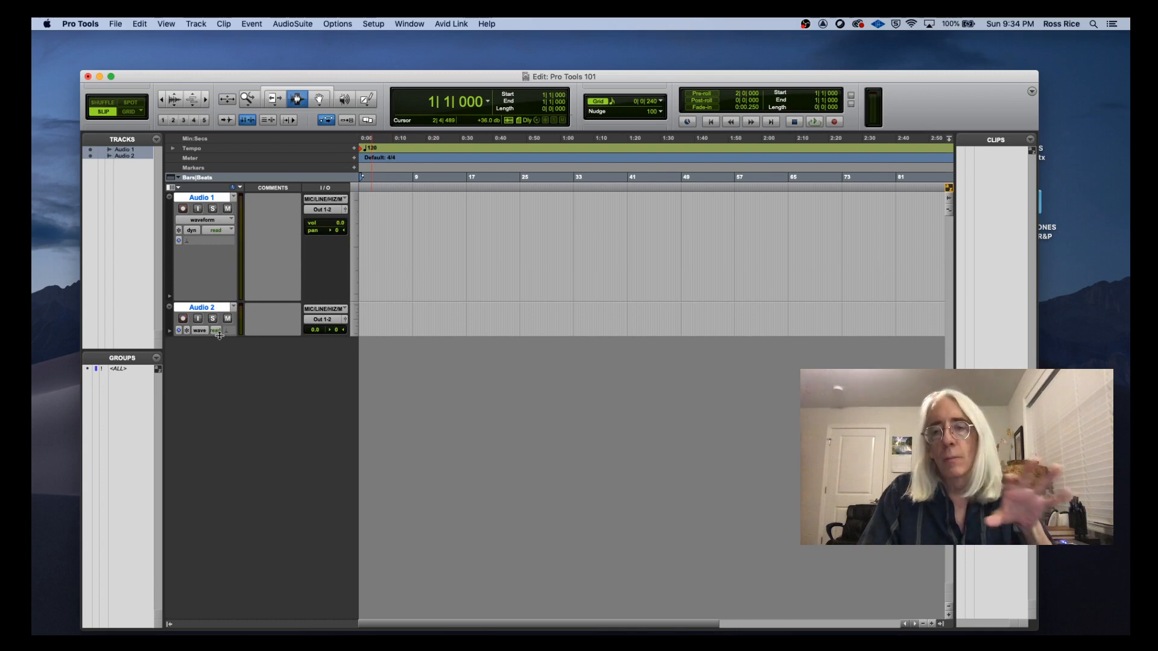
pyautogui.moveTo(219, 335); pyautogui.dragTo(225, 432)
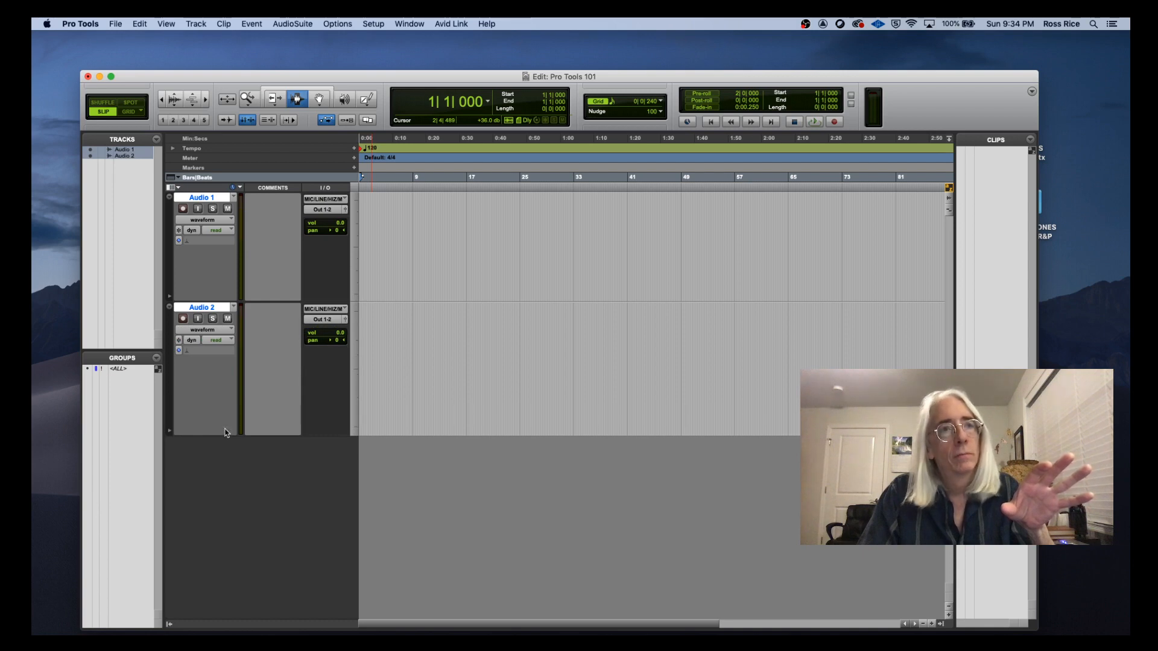
pyautogui.click(355, 372)
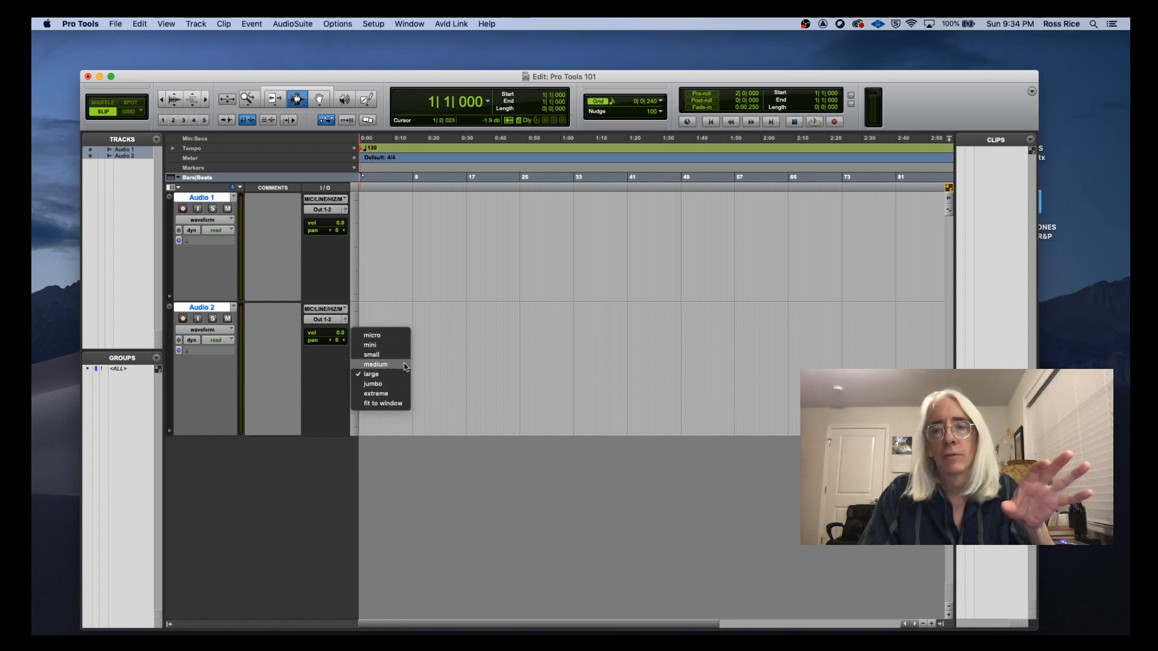
pyautogui.click(460, 477)
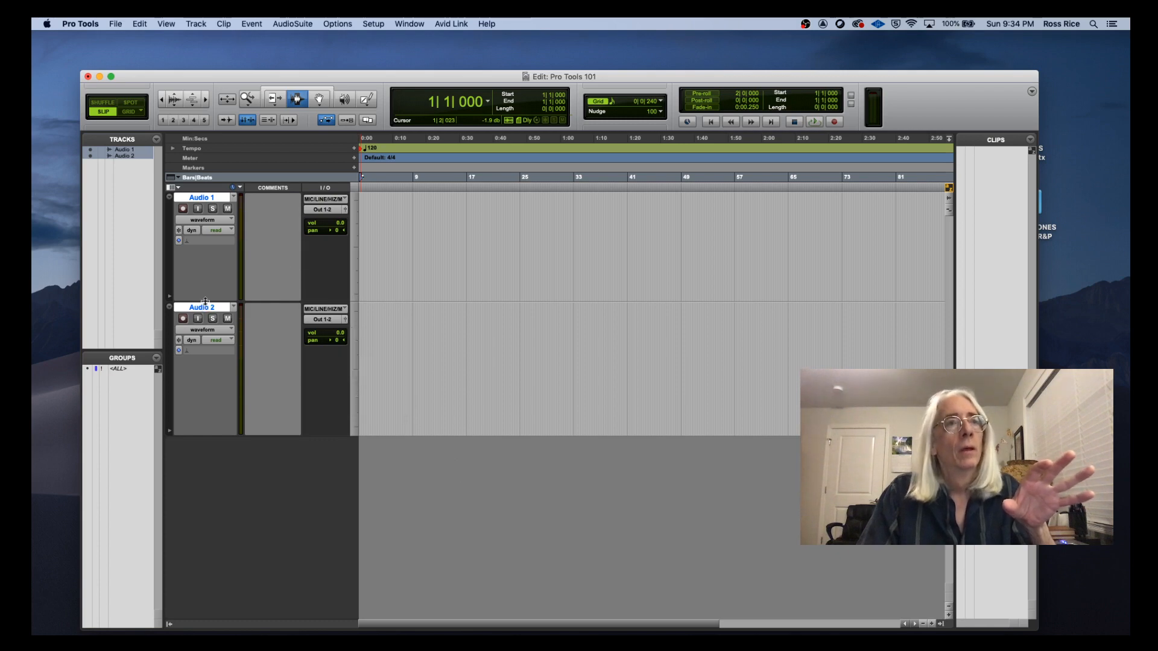
pyautogui.moveTo(206, 302); pyautogui.dragTo(208, 325)
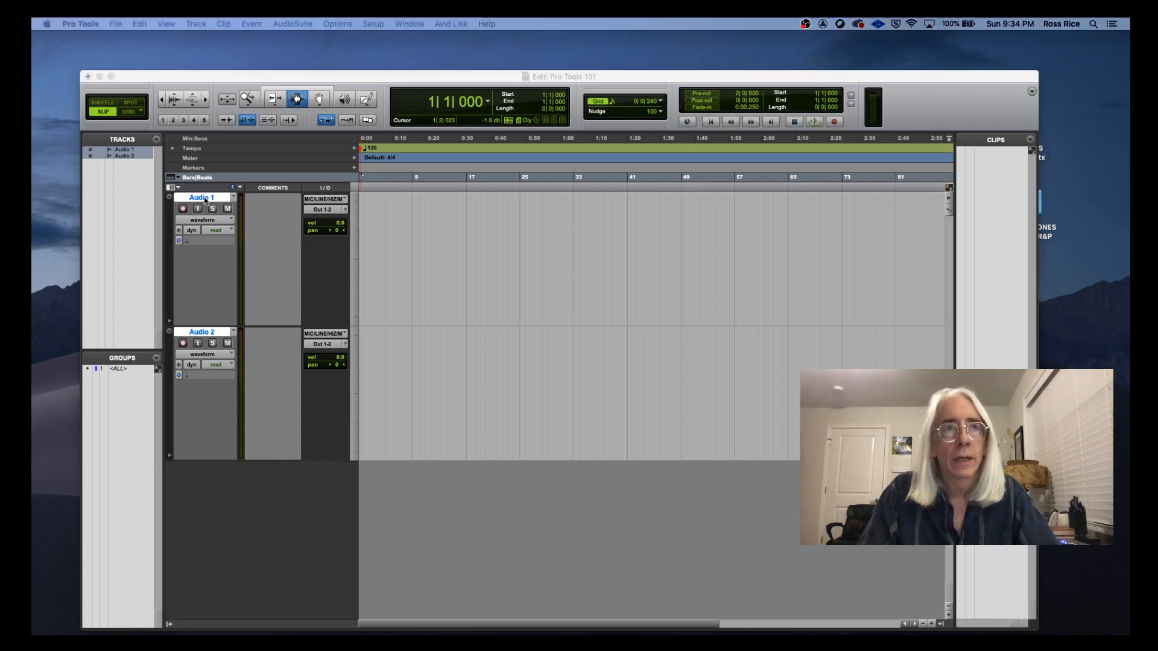
# Step: Rename the first audio track to guitar and the second to vocal
pyautogui.doubleClick(202, 198)
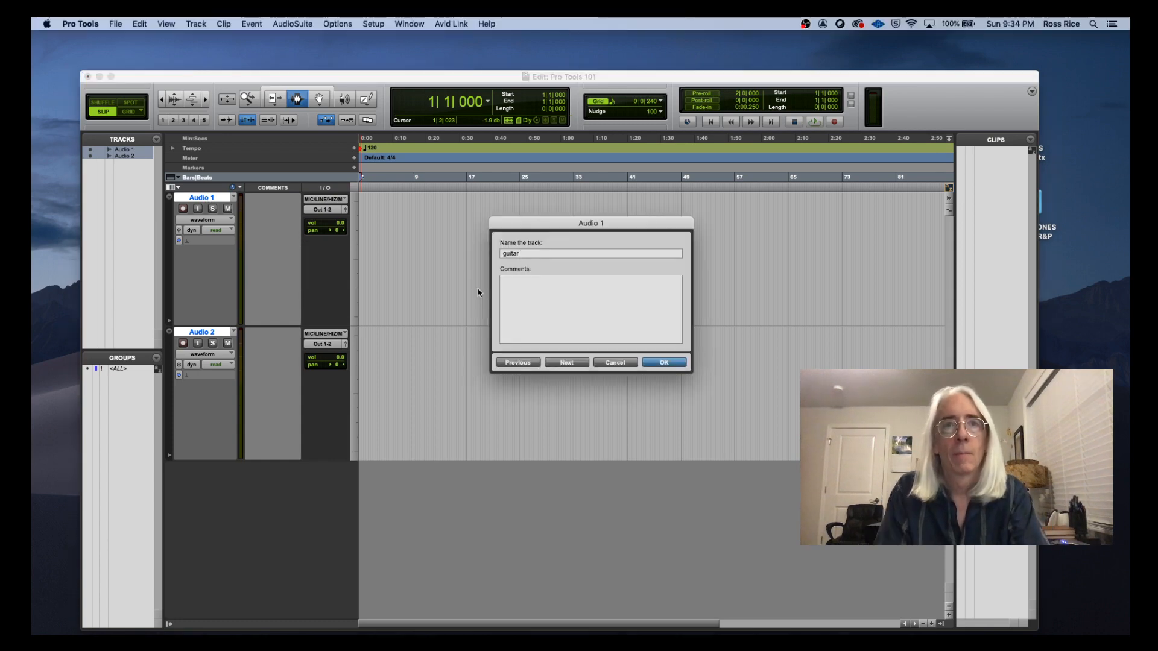
pyautogui.write('guitar')
pyautogui.click(664, 363)
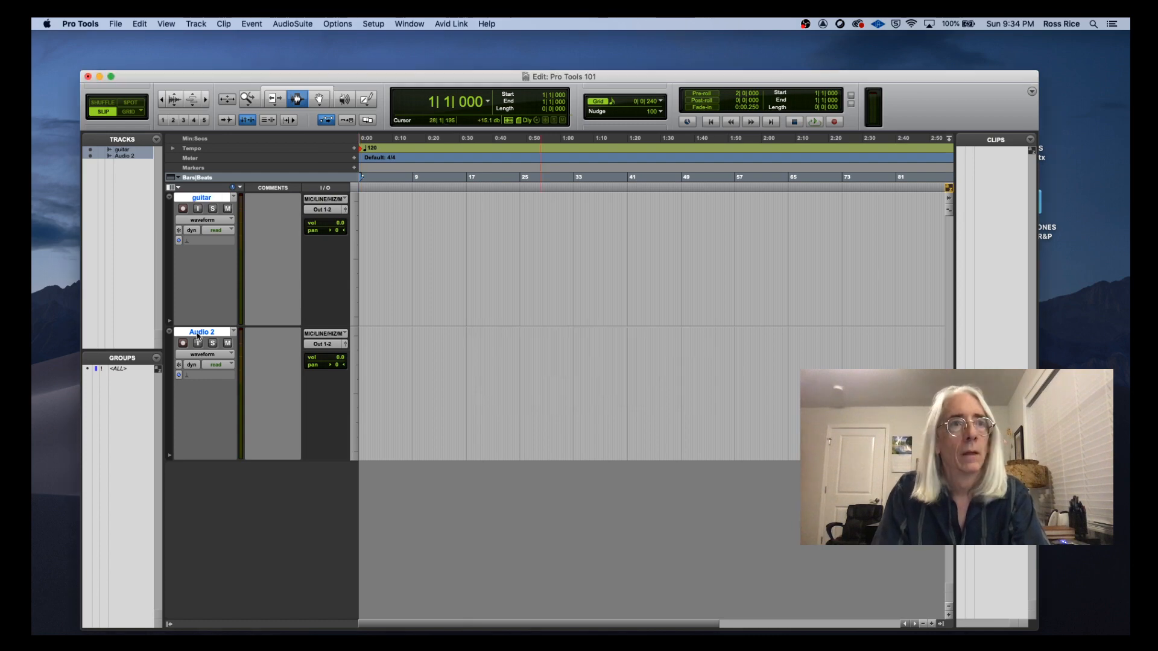
pyautogui.doubleClick(203, 332)
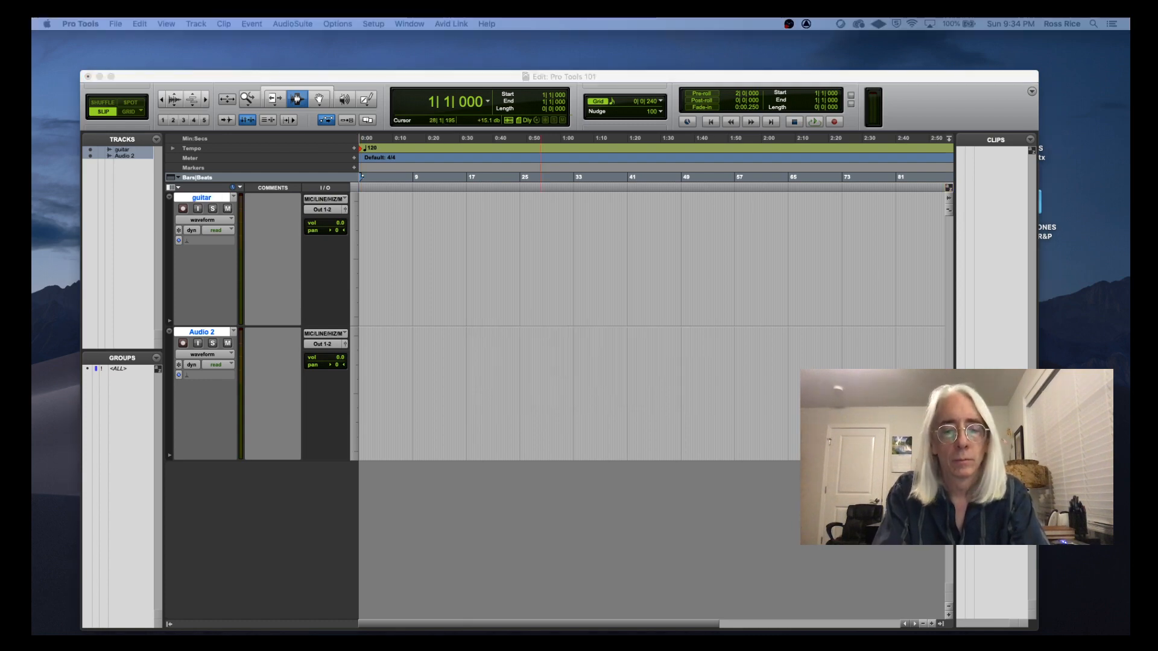
pyautogui.write('vocal')
pyautogui.click(670, 391)
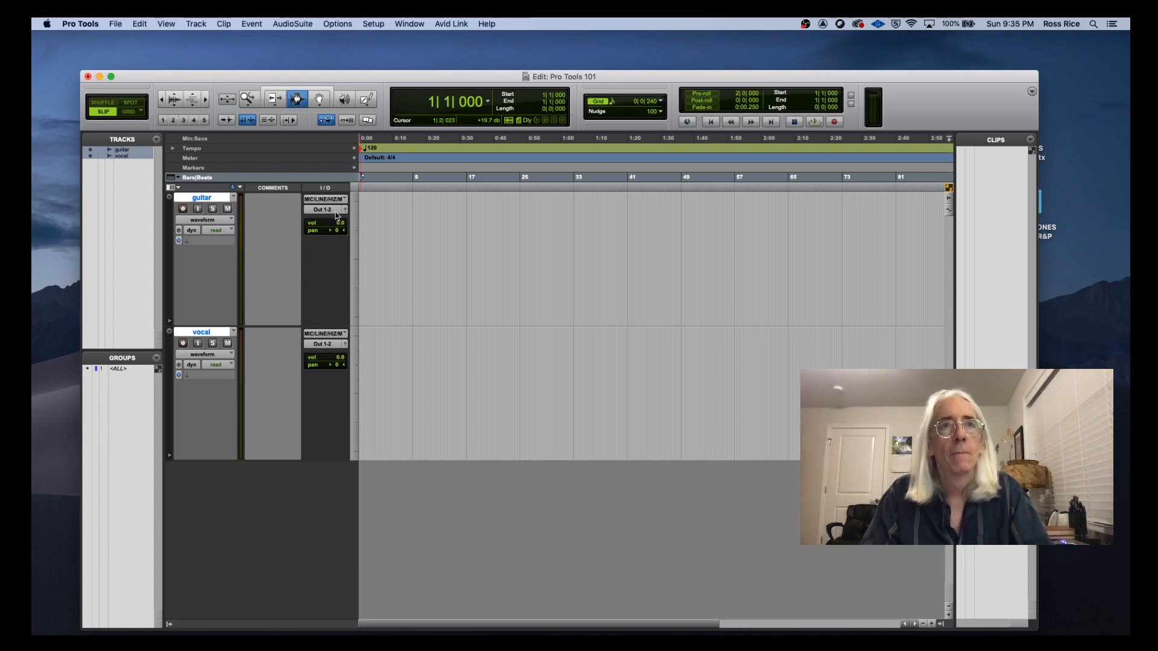
# Step: Switch to the Mix window to view the channel strips of the guitar and vocal tracks
pyautogui.press('super+equal')
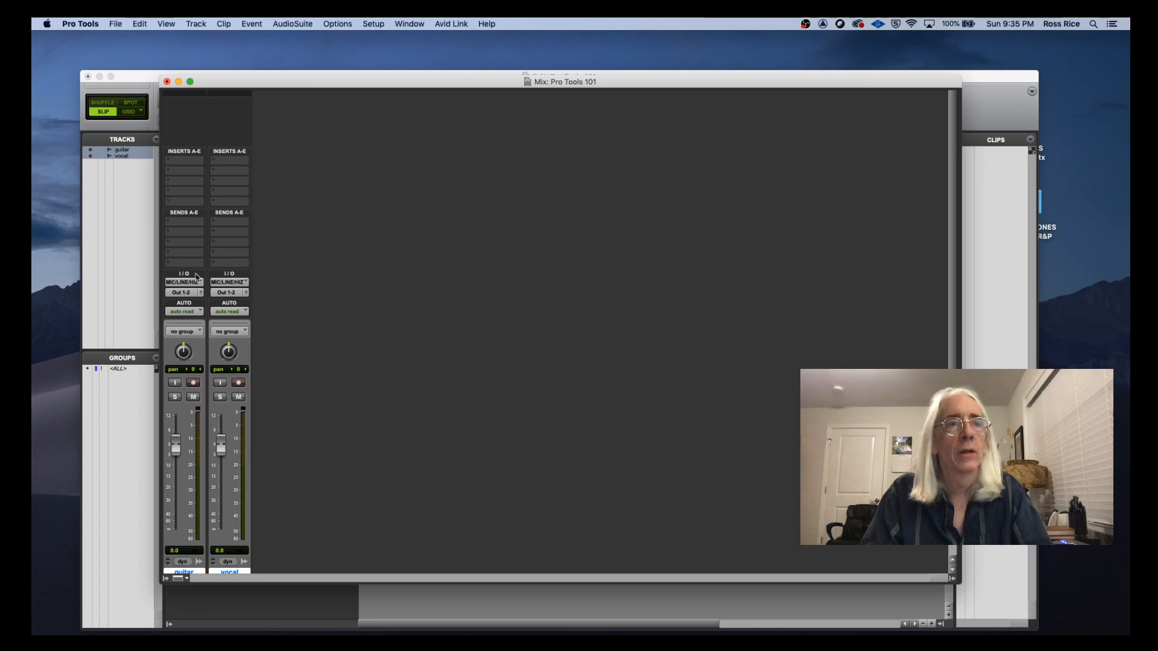
# Step: Assign the guitar track's output to the stereo path Out 1-2 (Stereo) -> MON L/R
pyautogui.click(184, 293)
pyautogui.moveTo(188, 294)
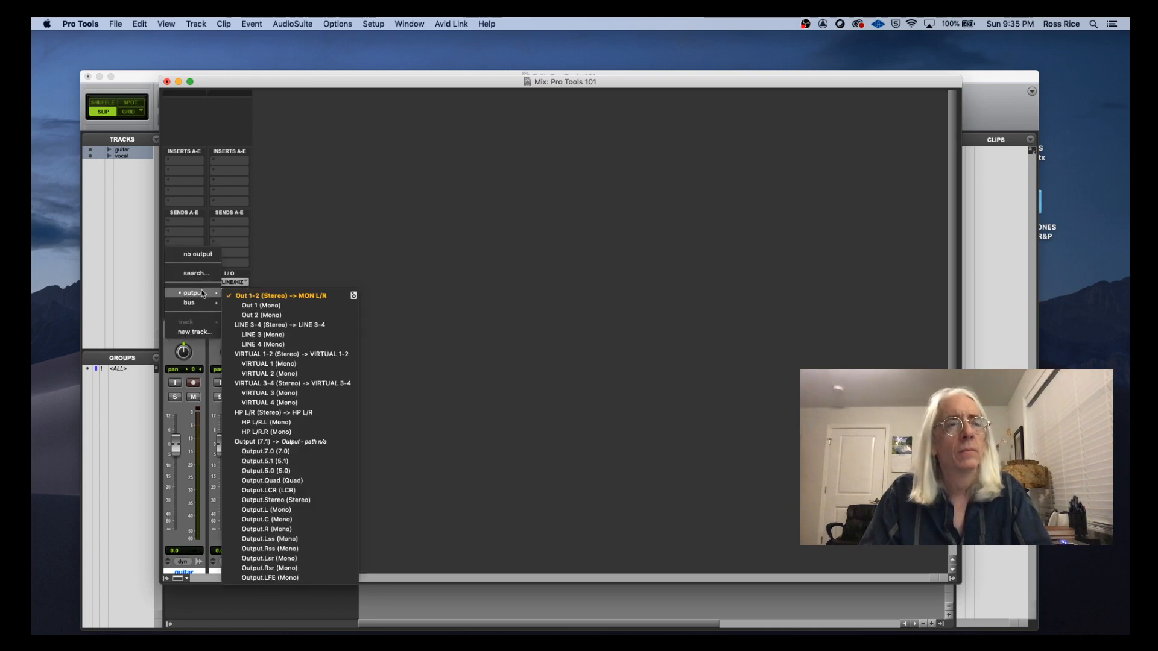
pyautogui.click(251, 297)
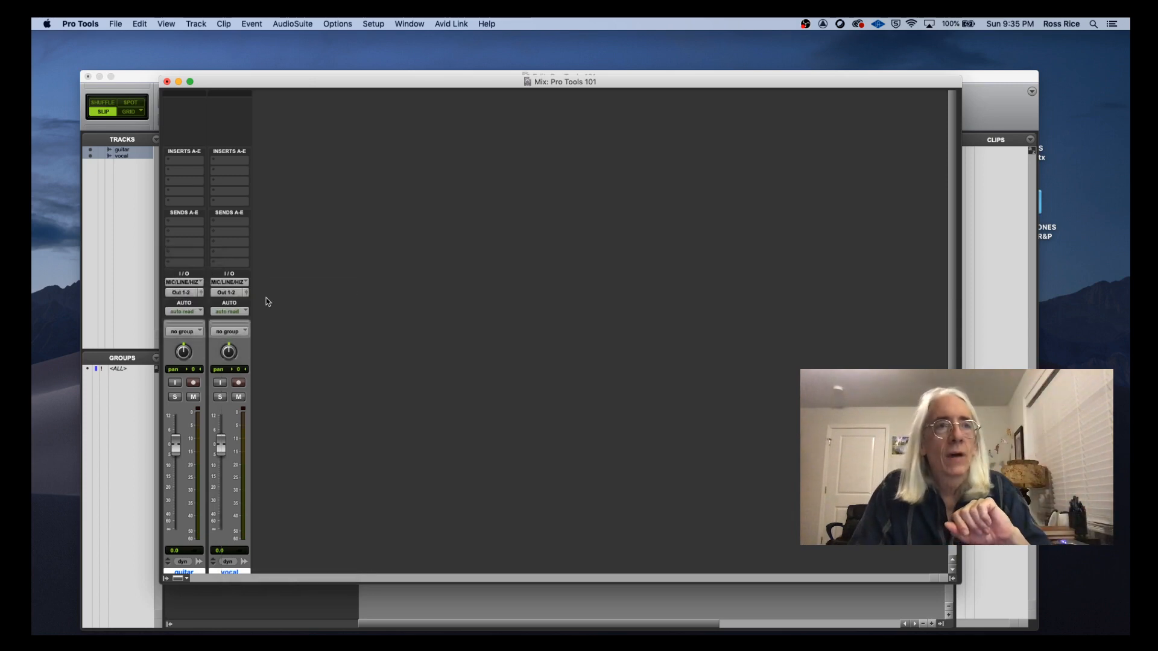
pyautogui.click(194, 293)
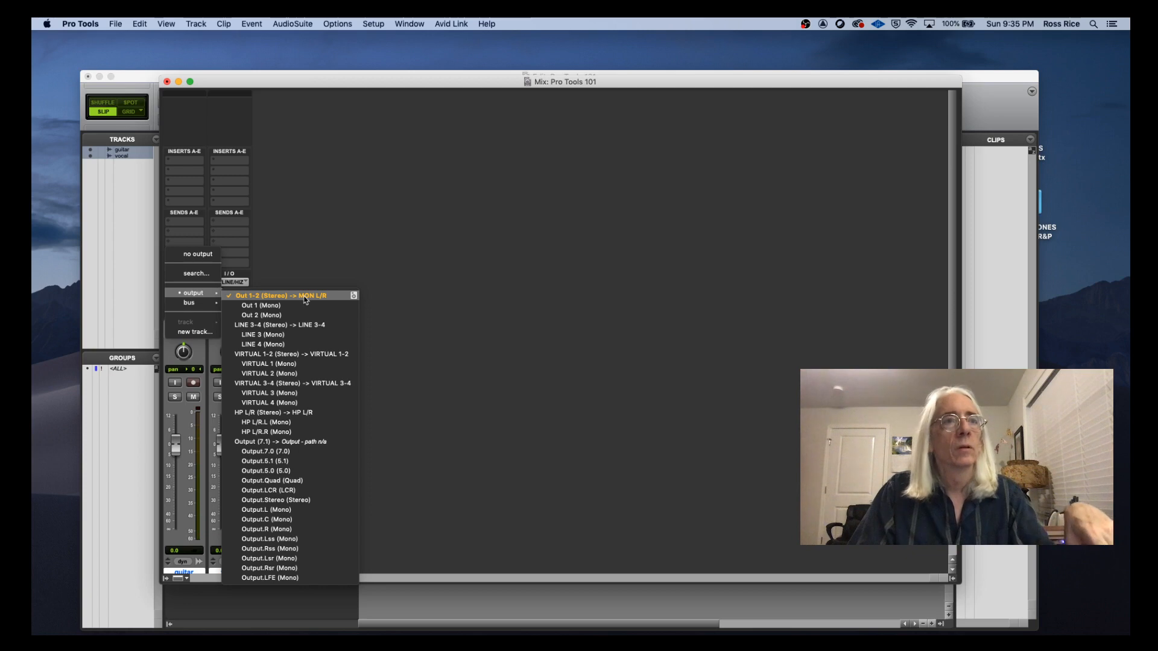
pyautogui.click(305, 300)
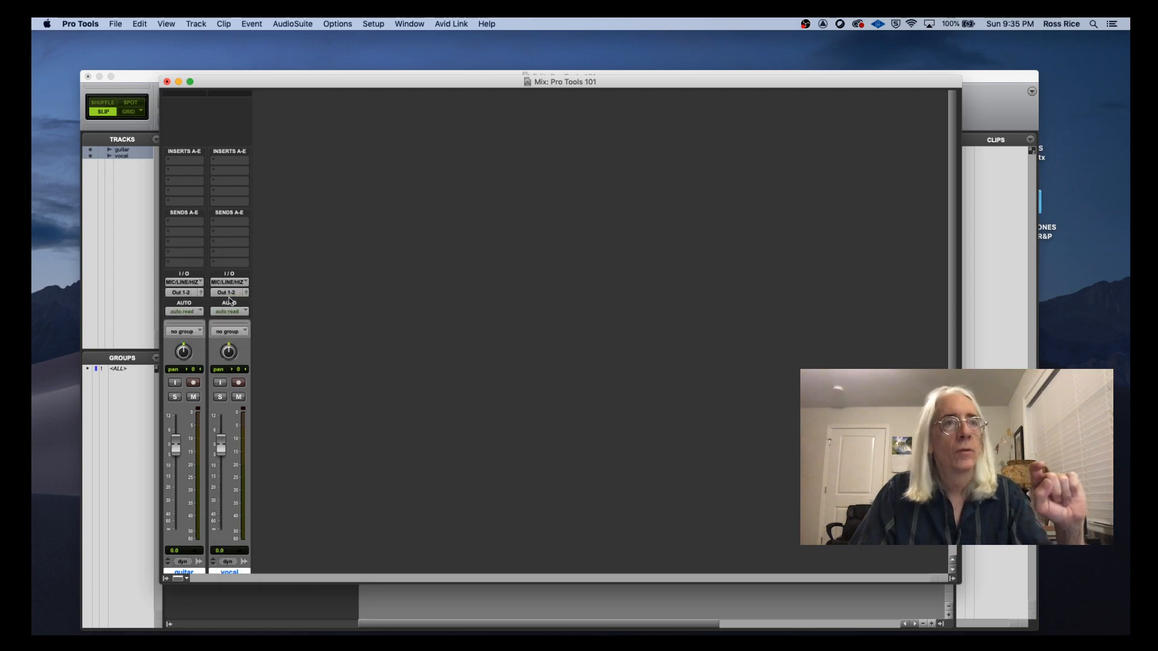
# Step: Assign the guitar track's input to MIC/LINE/HIZ / MIC/LINE.L (Mono) and the vocal track's input to MIC/LINE/HIZ / MIC/LINE.R (Mono)
pyautogui.click(198, 283)
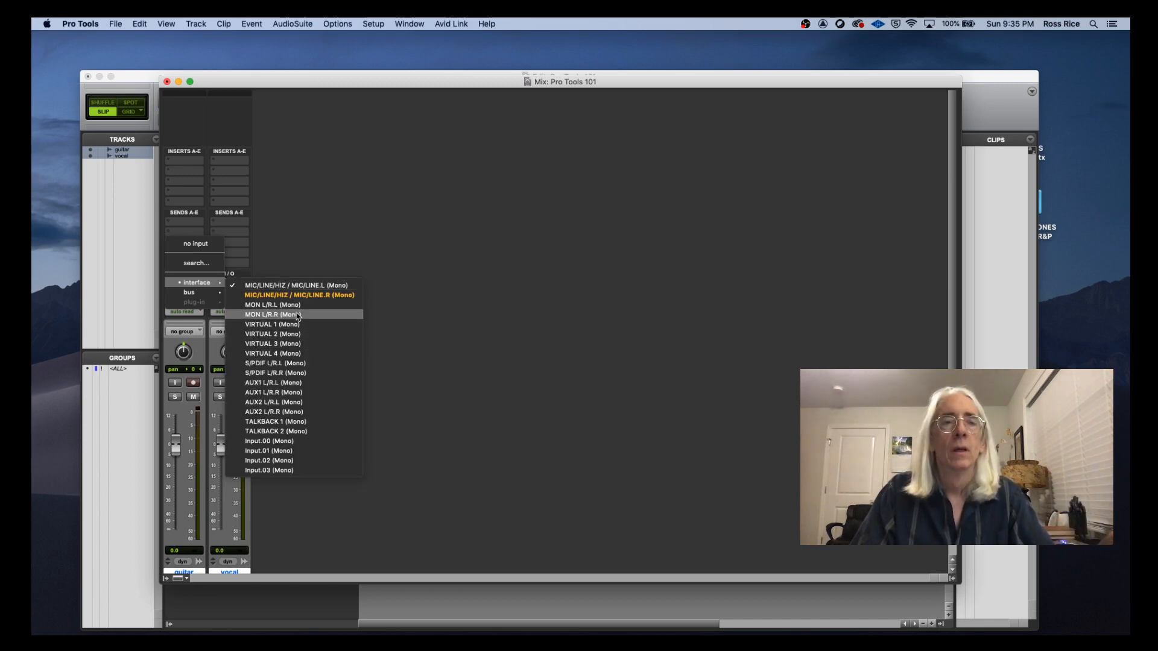
pyautogui.click(299, 294)
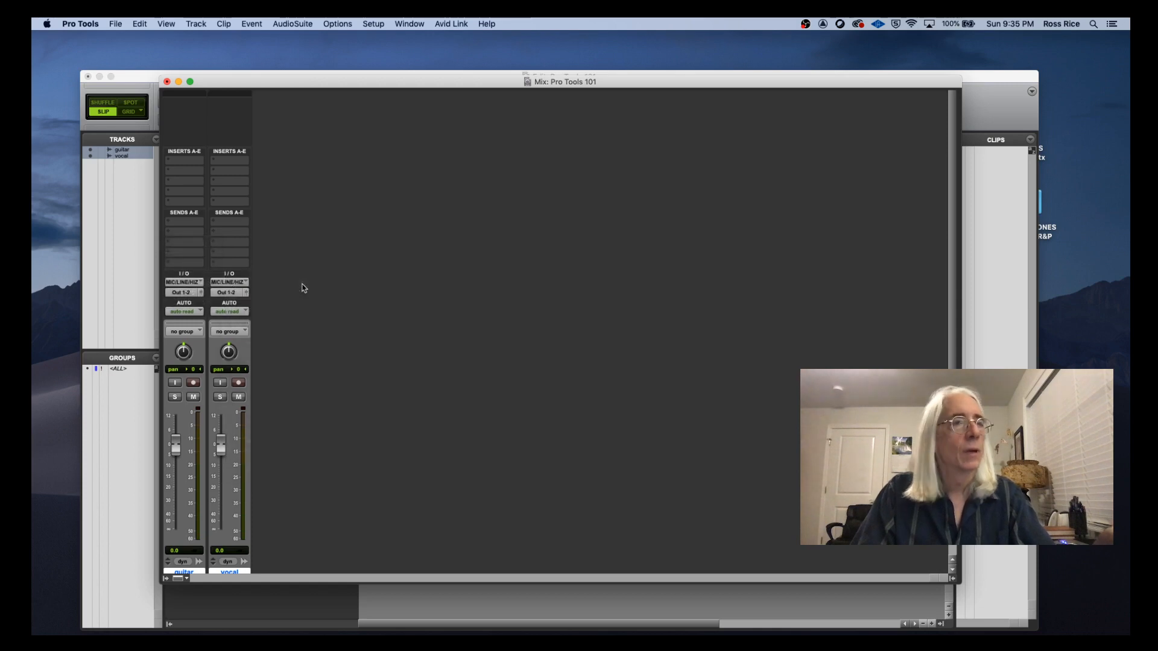
pyautogui.click(181, 286)
pyautogui.moveTo(181, 286)
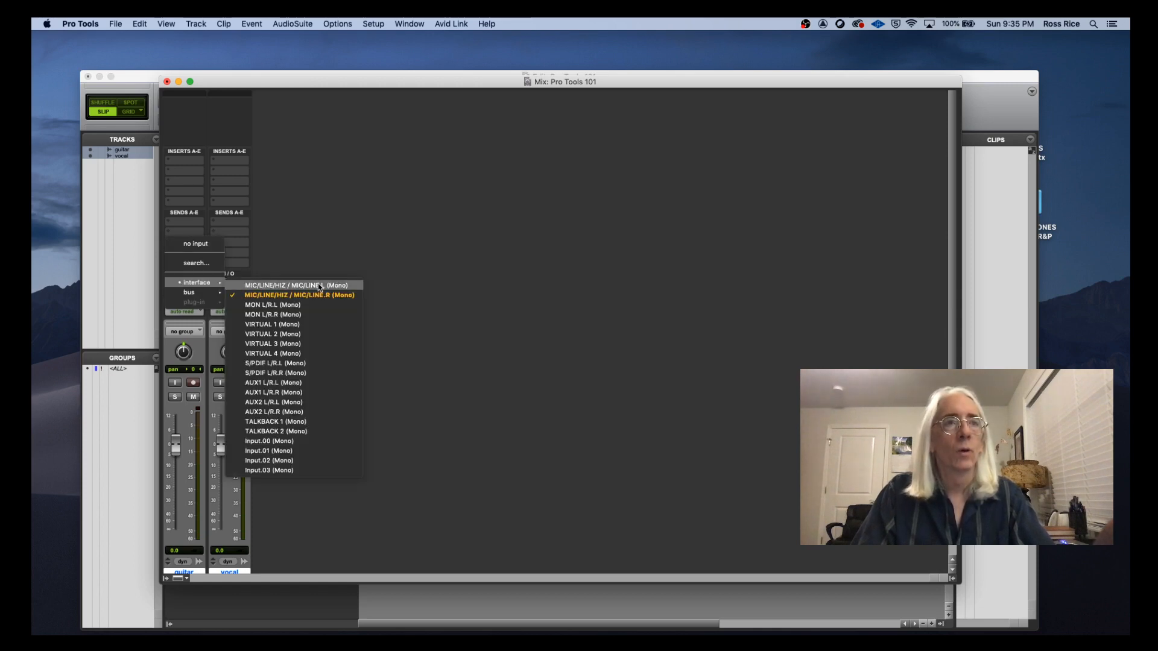
pyautogui.click(313, 285)
pyautogui.click(243, 282)
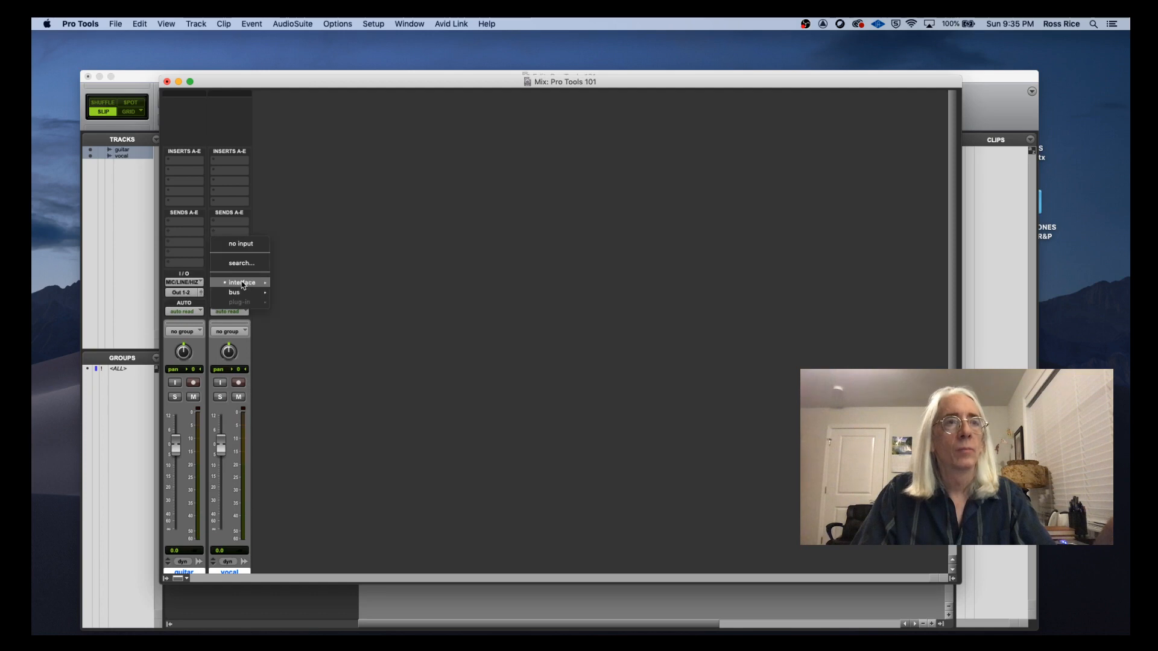
pyautogui.moveTo(252, 283)
pyautogui.click(299, 296)
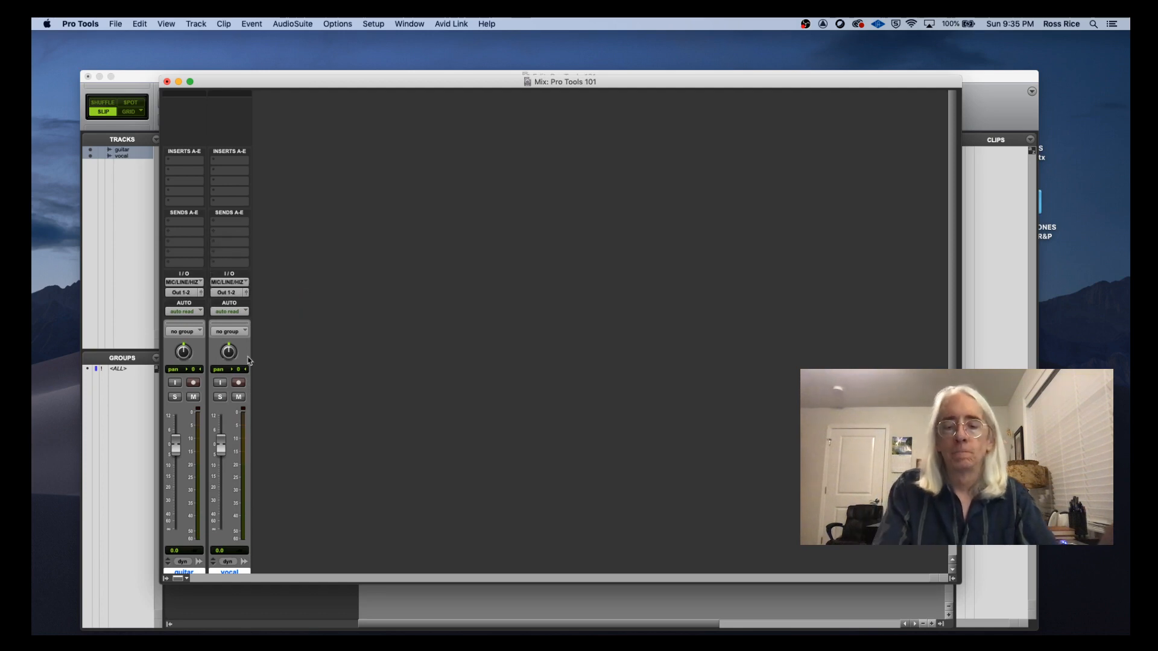
# Step: Return to the Edit window and check the guitar track's incoming signal by briefly arming it for recording
pyautogui.press('super+equal')
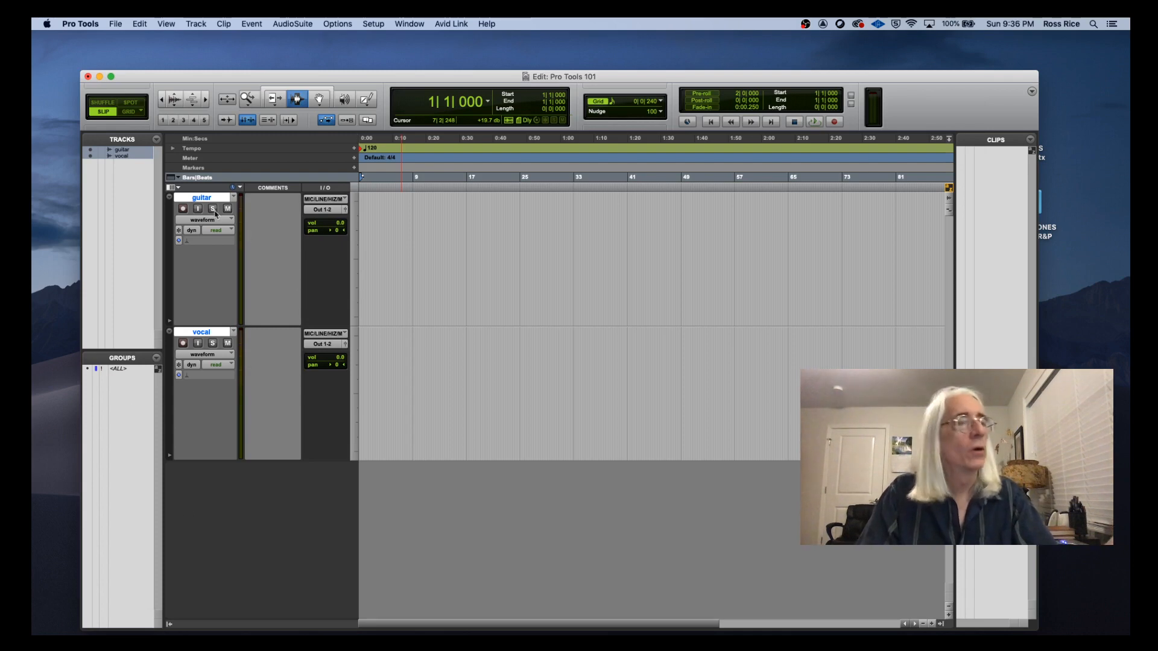
pyautogui.click(183, 208)
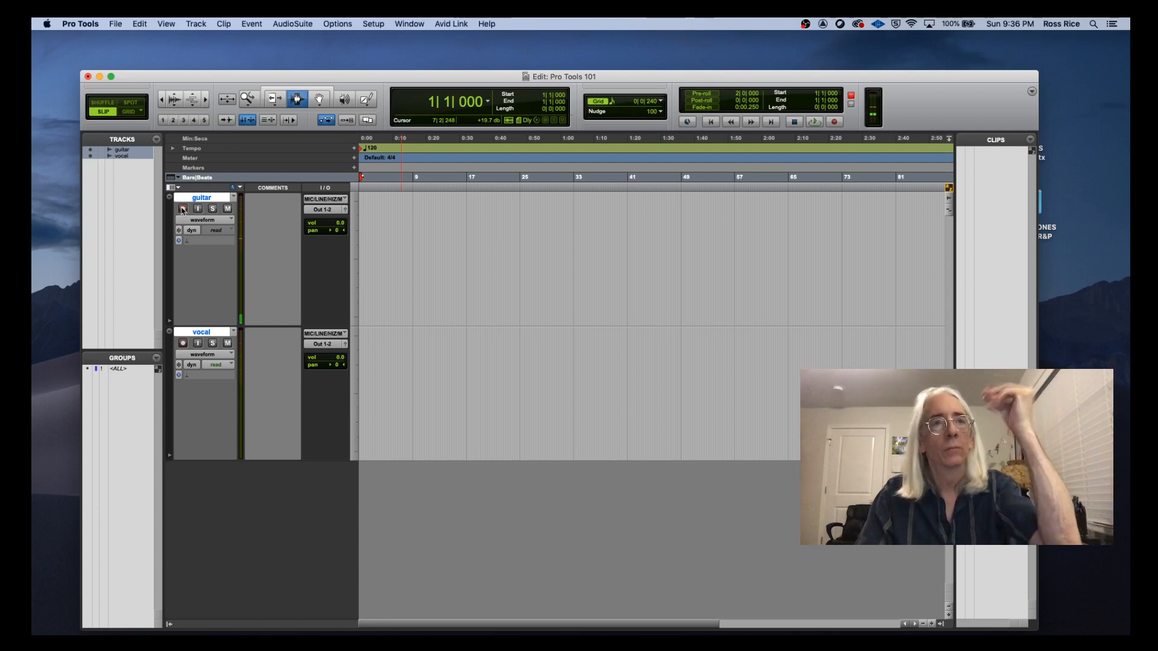
pyautogui.click(183, 208)
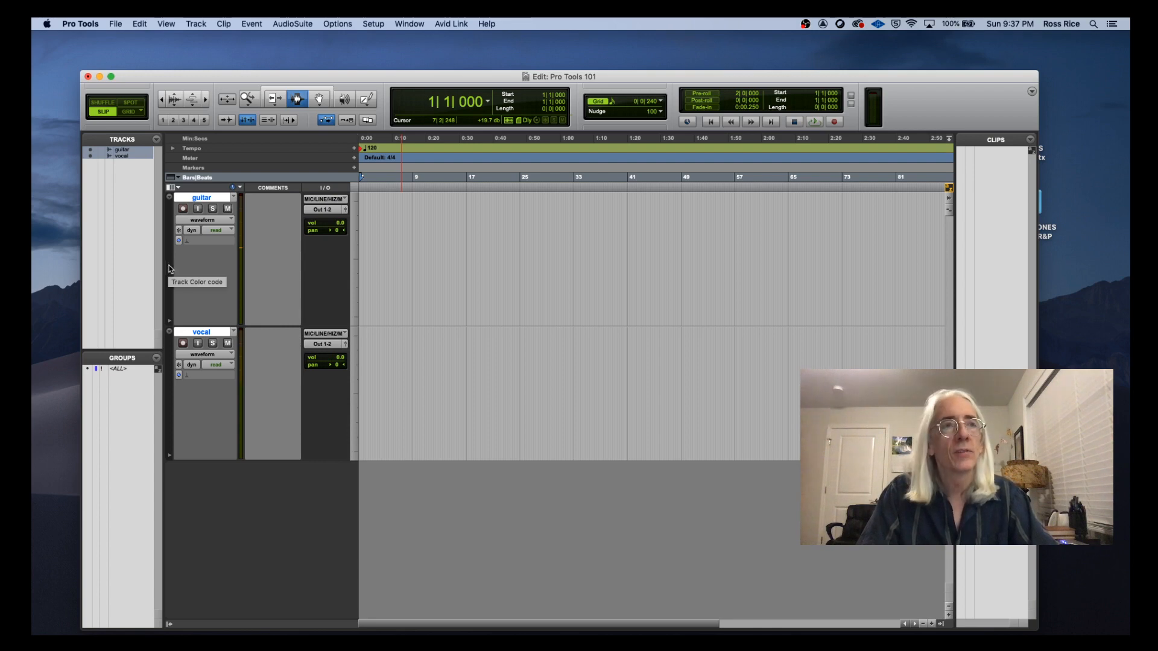
# Step: Bring the color palette over the Edit window and color both selected tracks pinkish red
pyautogui.press('super+equal')
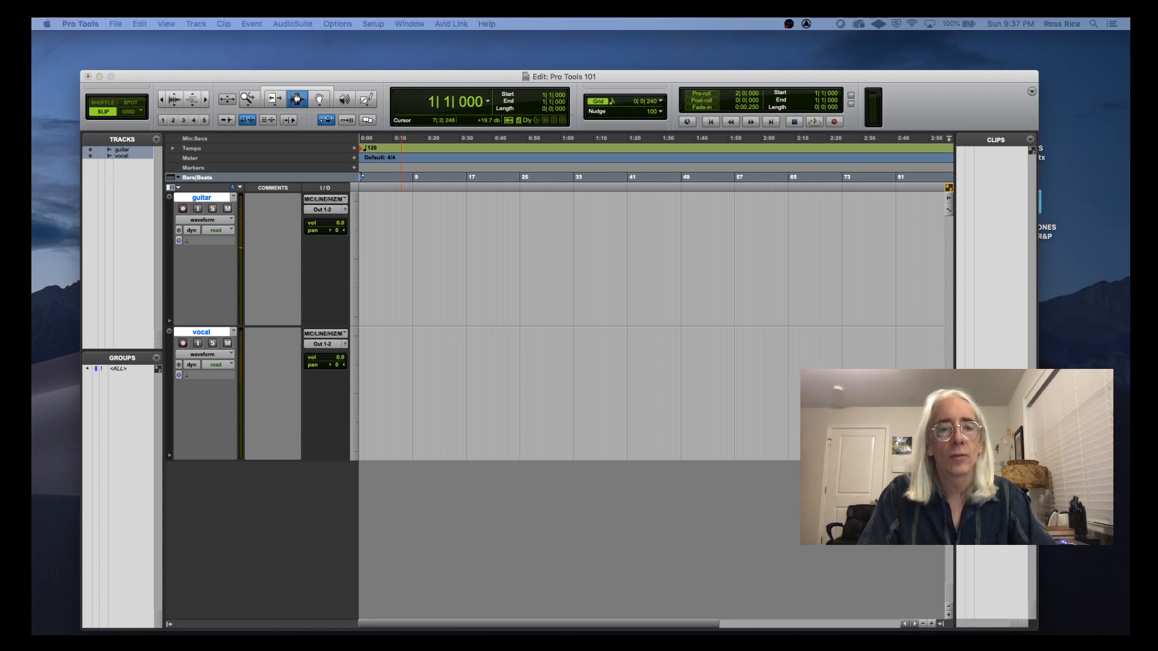
pyautogui.moveTo(663, 633); pyautogui.dragTo(722, 290)
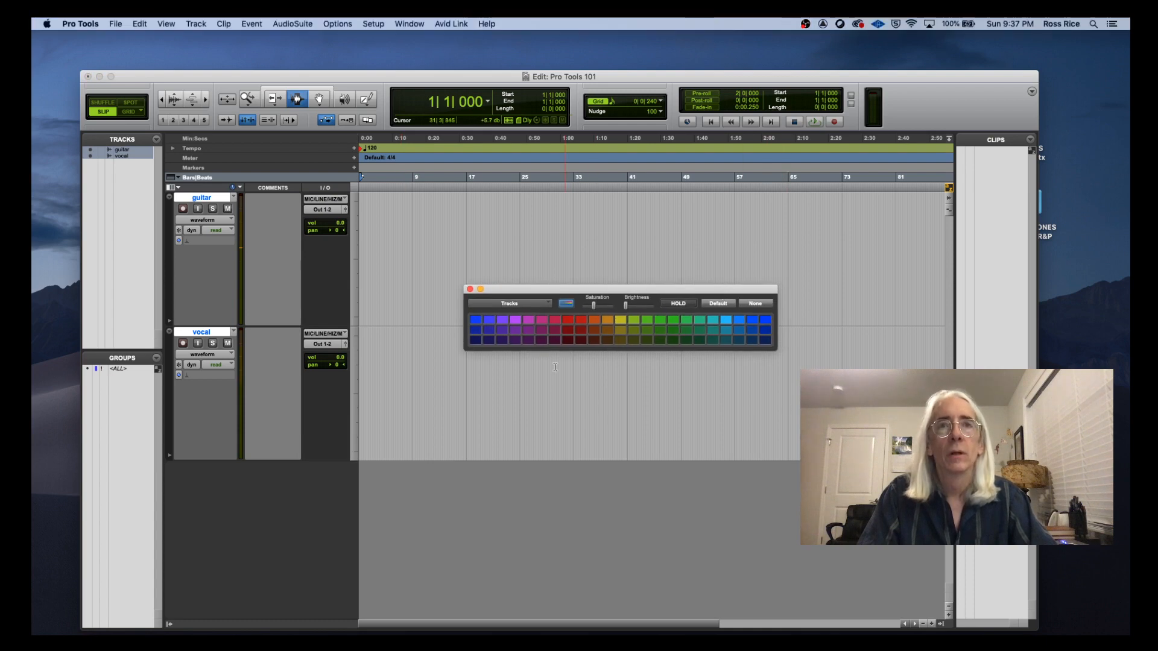
pyautogui.click(554, 320)
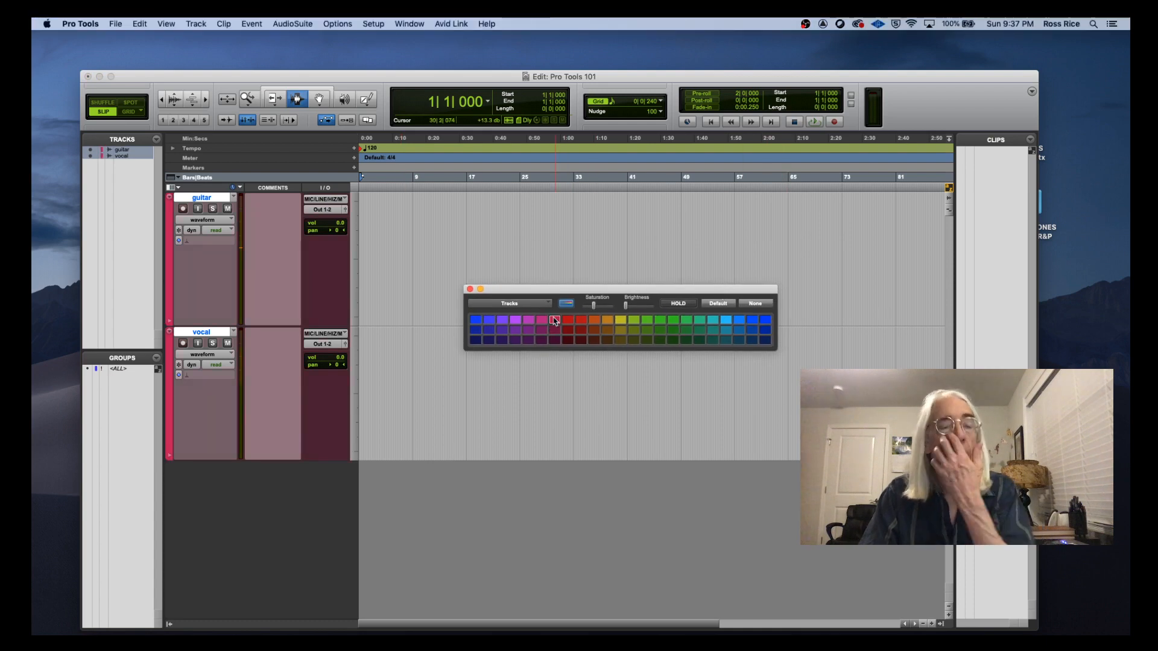
# Step: Color only the guitar track green with the vocal track deselected, and close the color palette
pyautogui.click(214, 344)
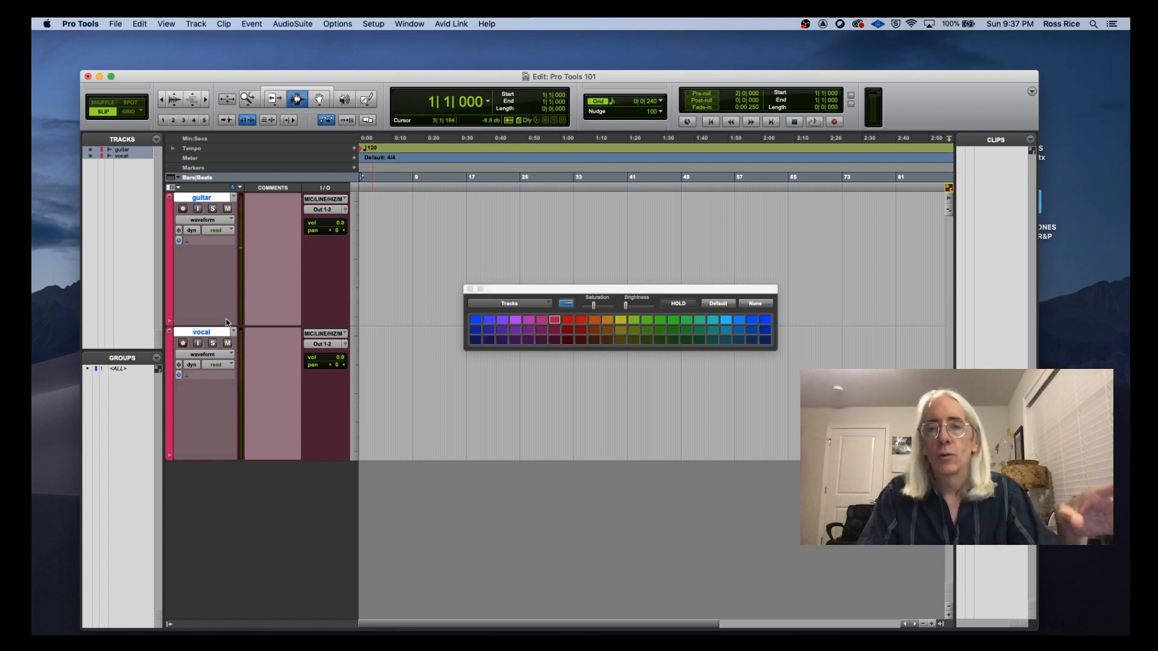
pyautogui.keyDown('super'); pyautogui.click(211, 335); pyautogui.keyUp('super')
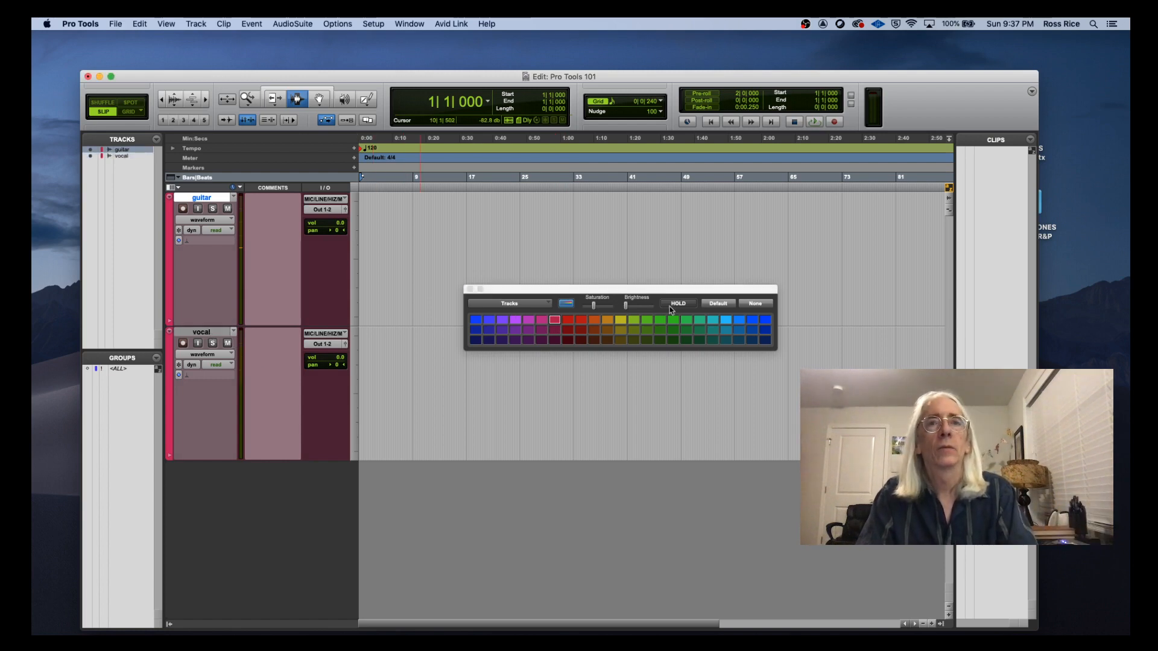
pyautogui.click(659, 320)
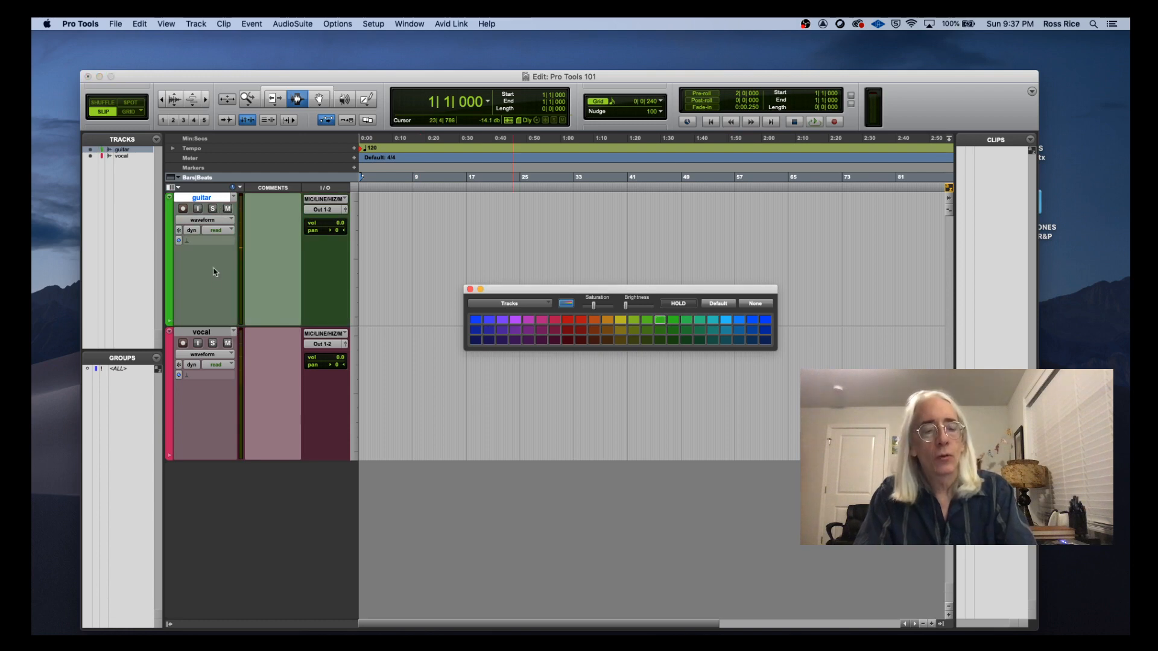
pyautogui.keyDown('super'); pyautogui.click(217, 334); pyautogui.keyUp('super')
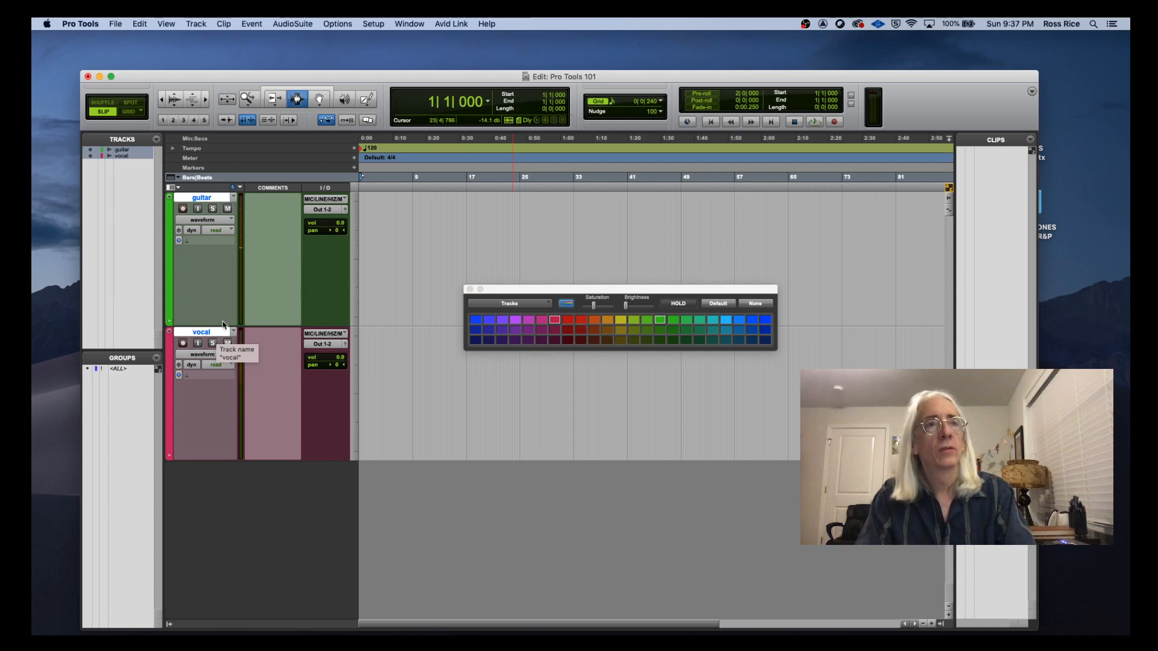
pyautogui.keyDown('super'); pyautogui.click(217, 334); pyautogui.keyUp('super')
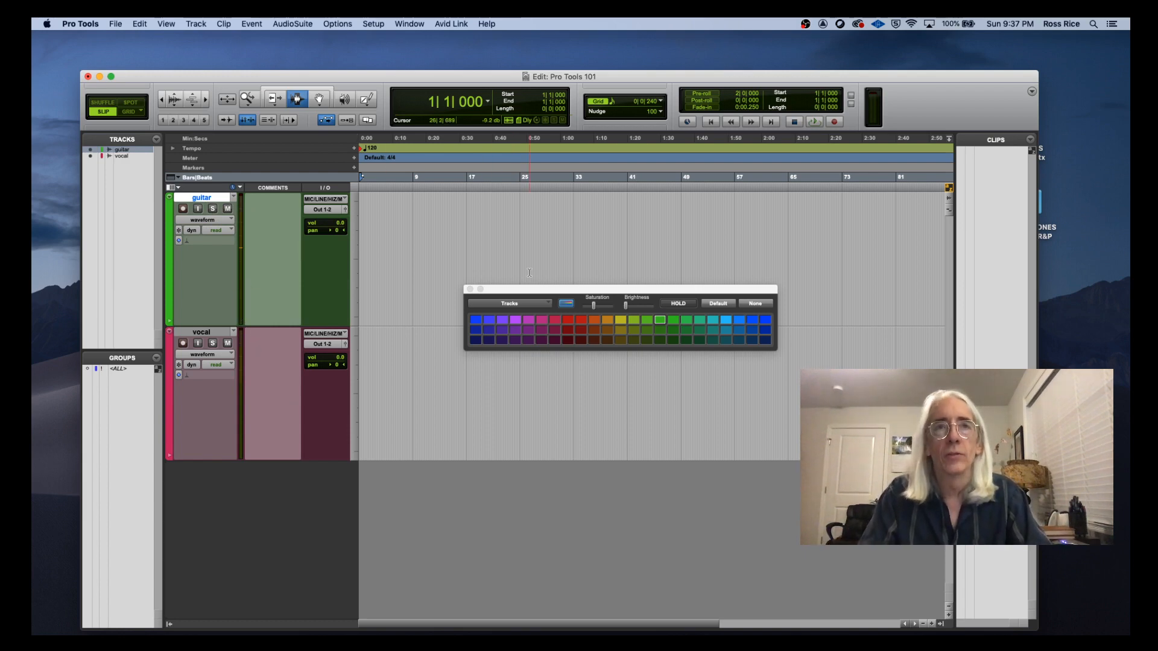
pyautogui.click(469, 289)
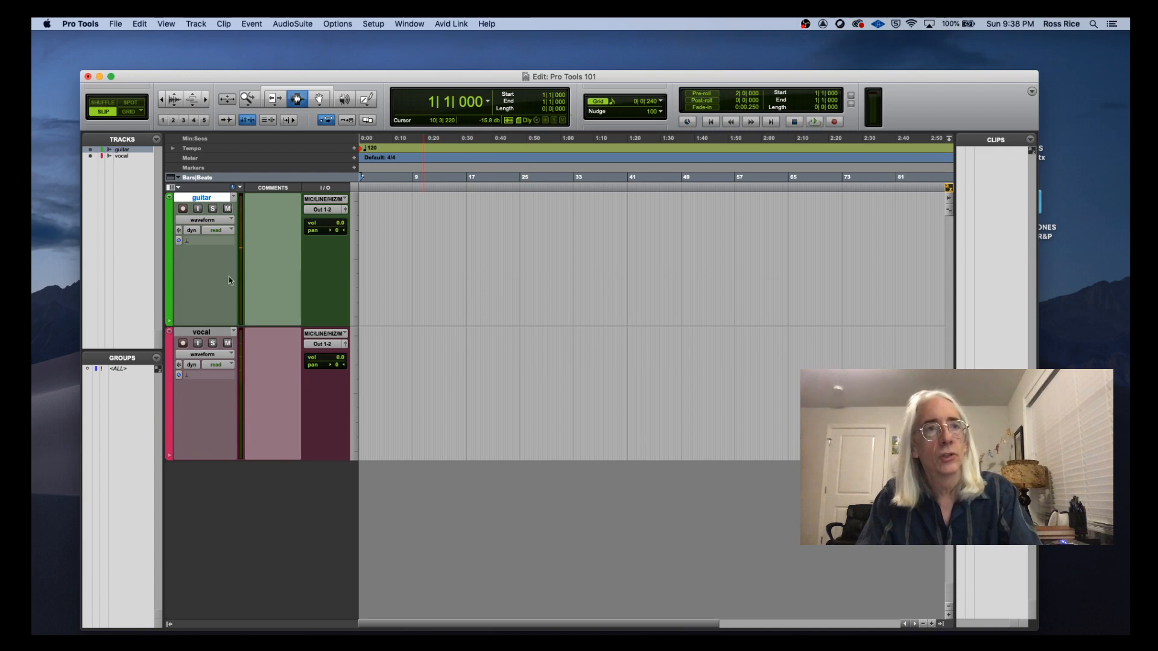
# Step: Group the guitar and vocal tracks together as a Mix/Edit group named stuff
pyautogui.keyDown('shift'); pyautogui.click(203, 333); pyautogui.keyUp('shift')
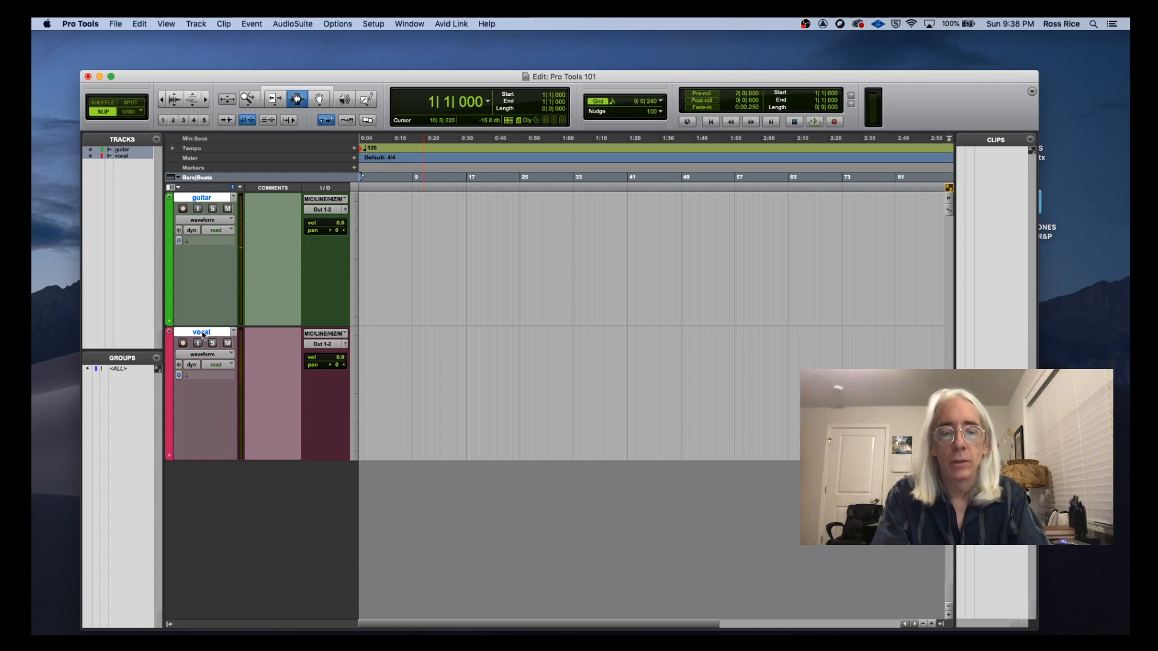
pyautogui.click(196, 24)
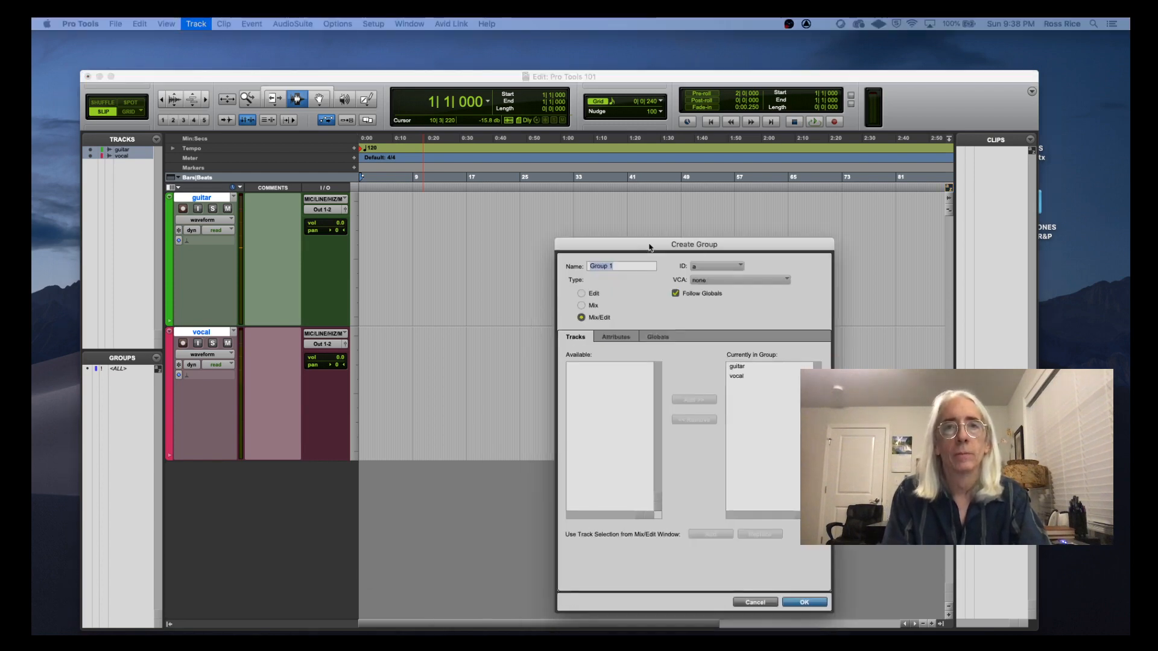
pyautogui.moveTo(649, 246); pyautogui.dragTo(547, 155)
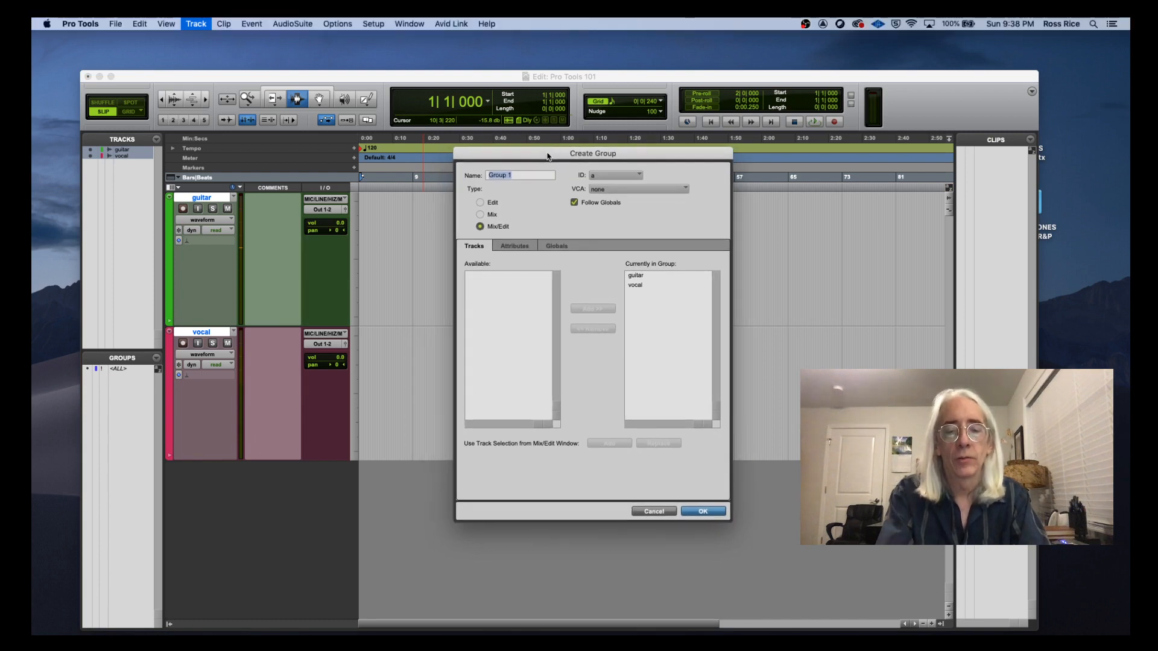
pyautogui.write('stuff')
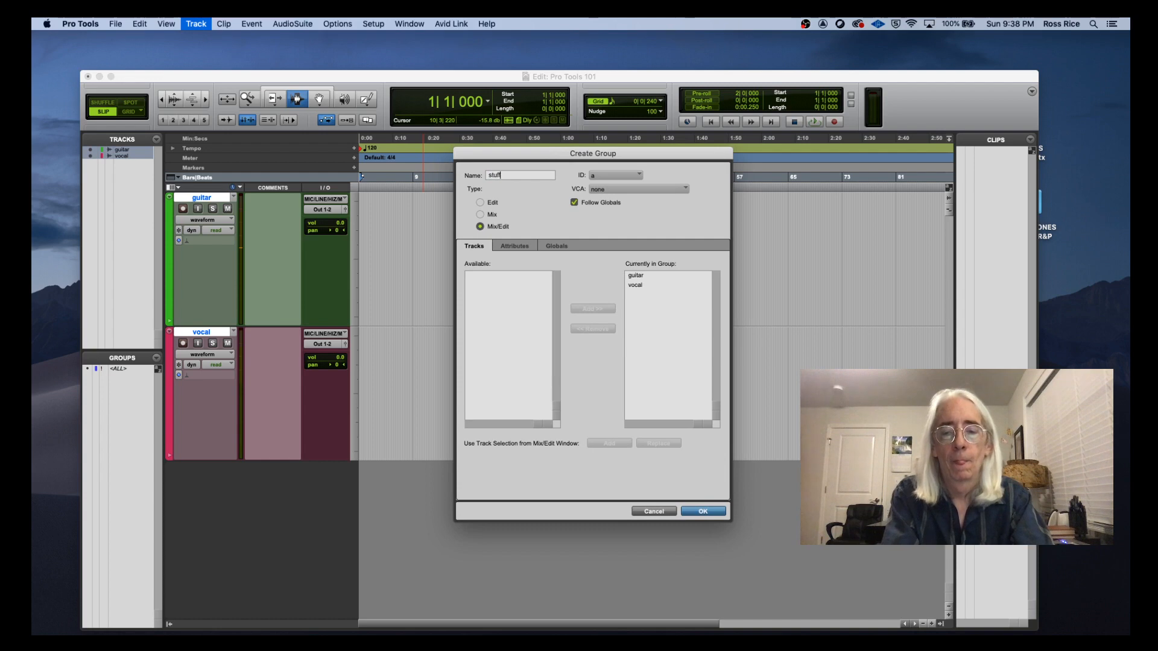
pyautogui.press('Return')
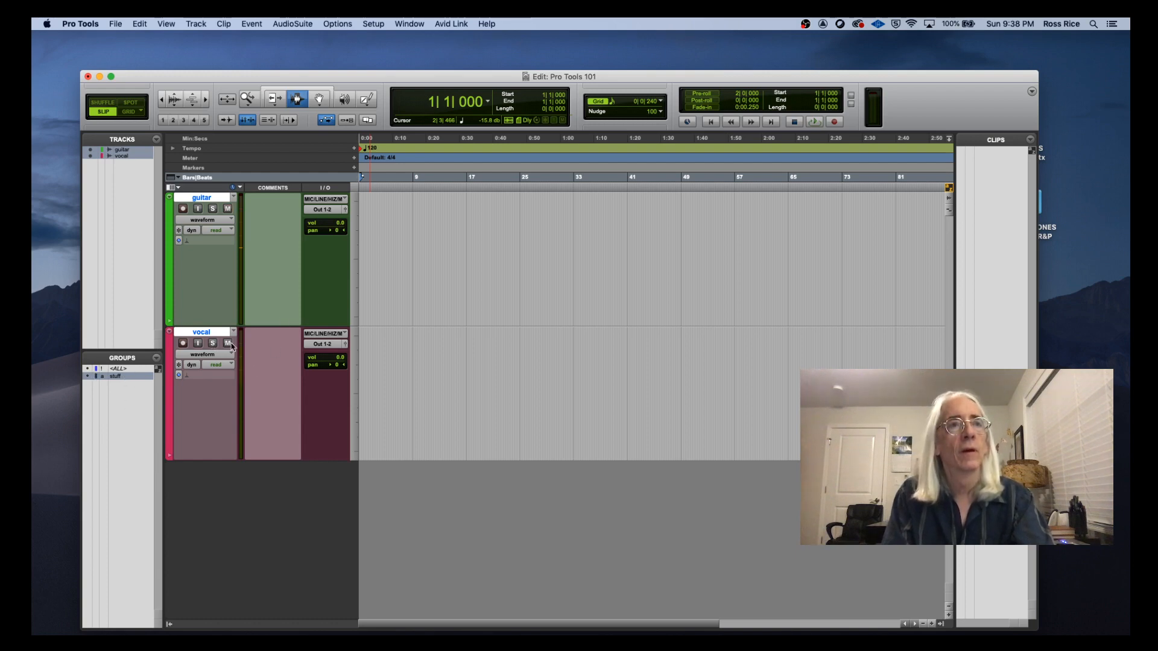
# Step: Mute both tracks through the stuff group and select a time range from about bar 24 to bar 41 across them
pyautogui.moveTo(450, 271); pyautogui.dragTo(579, 308)
pyautogui.moveTo(630, 340); pyautogui.dragTo(520, 347)
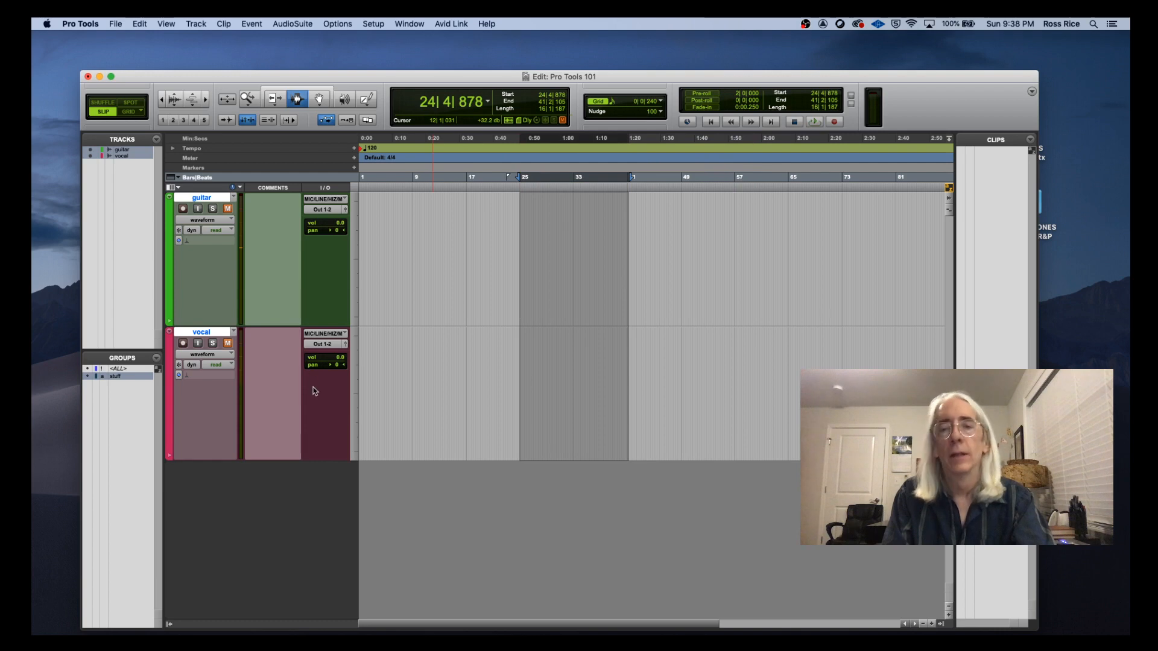
# Step: Disable the stuff group and test independent control by selecting ranges on each track separately and unmuting only the guitar
pyautogui.click(131, 378)
pyautogui.moveTo(482, 386); pyautogui.dragTo(595, 383)
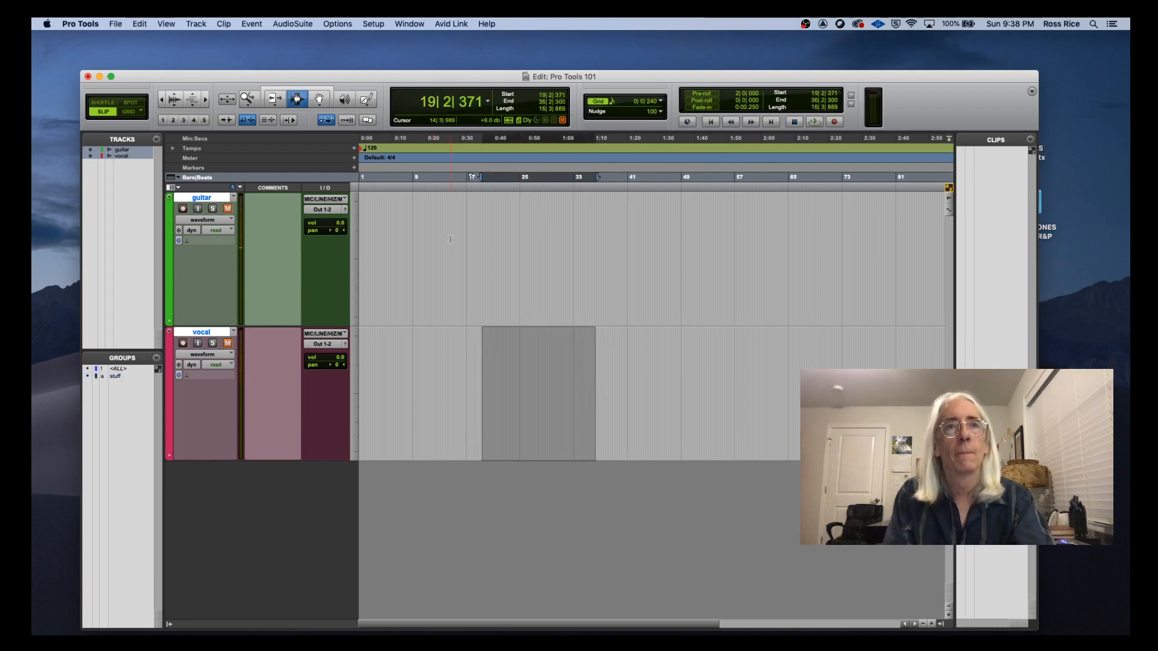
pyautogui.moveTo(466, 248); pyautogui.dragTo(587, 253)
pyautogui.click(419, 268)
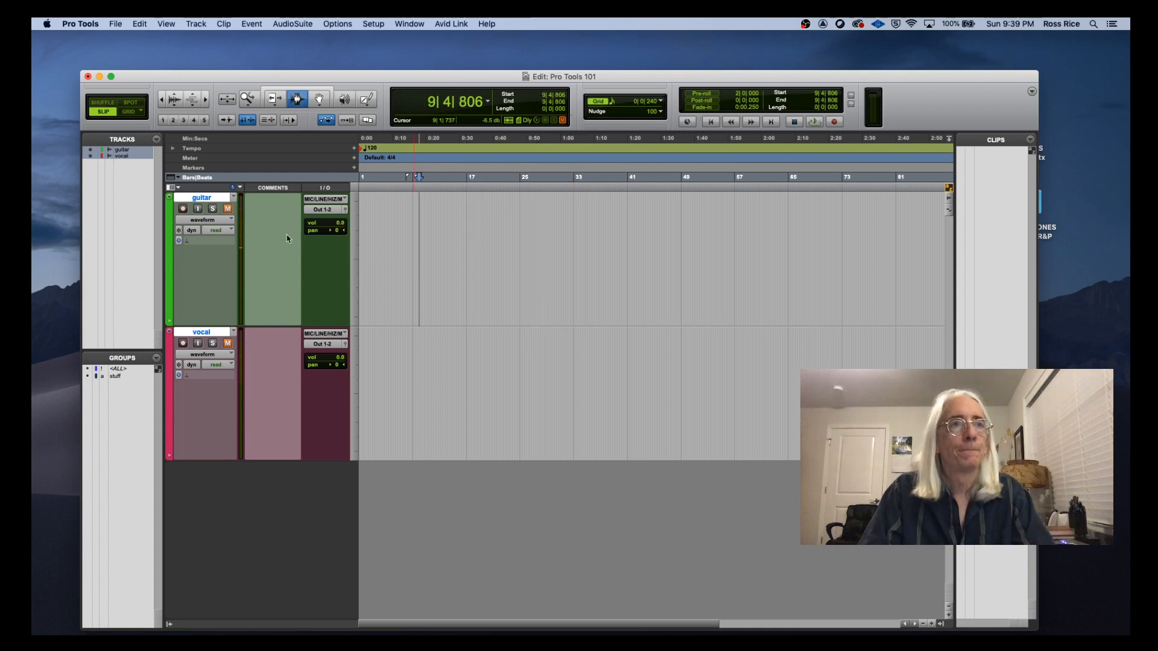
# Step: Try input monitoring on the guitar track, leaving the track record-enabled with input monitoring off
pyautogui.click(200, 211)
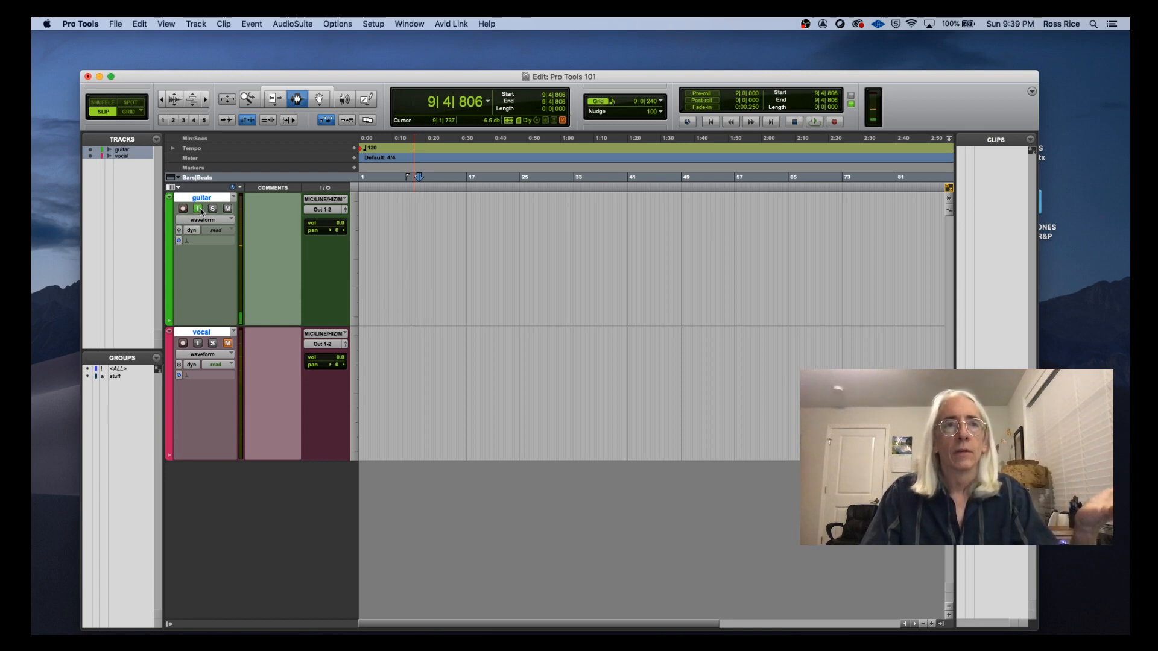
pyautogui.click(186, 209)
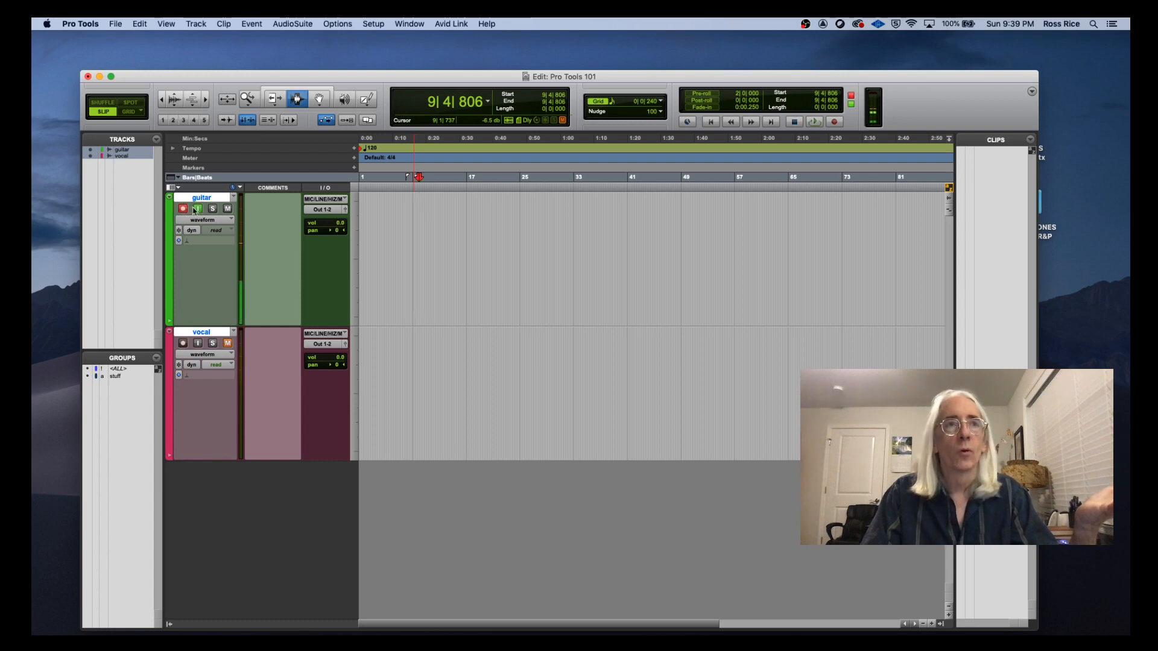
pyautogui.click(197, 210)
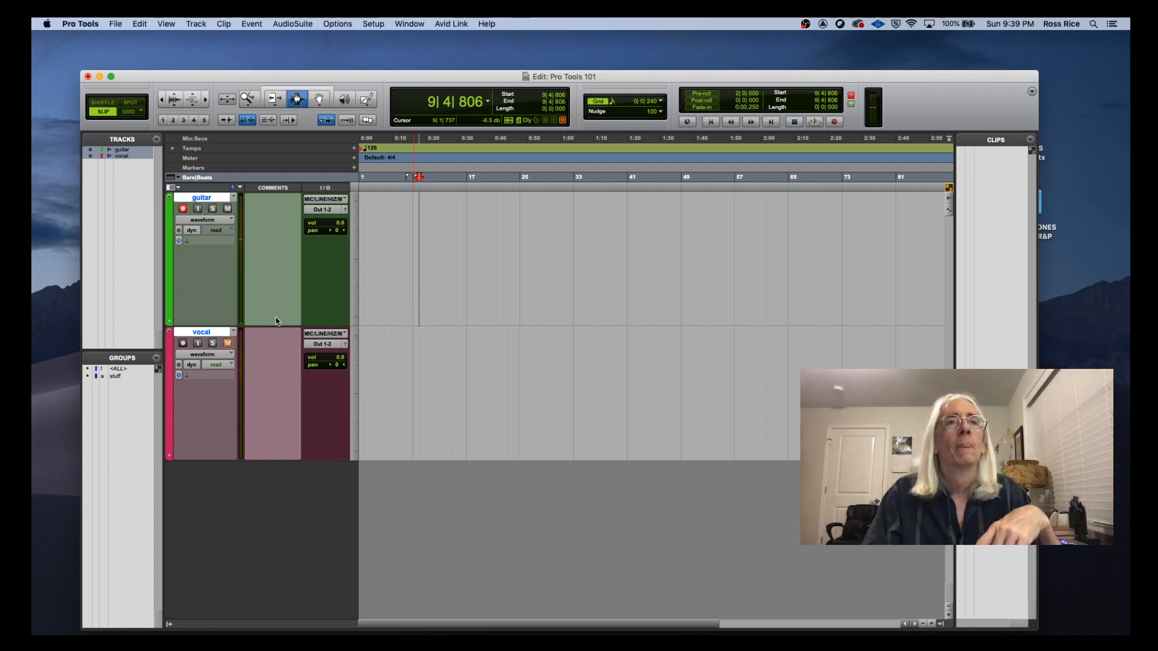
# Step: Select a time range on the guitar track from about bar 9 to bar 21
pyautogui.hscroll(3, 420, 276)
pyautogui.hscroll(-3, 449, 272)
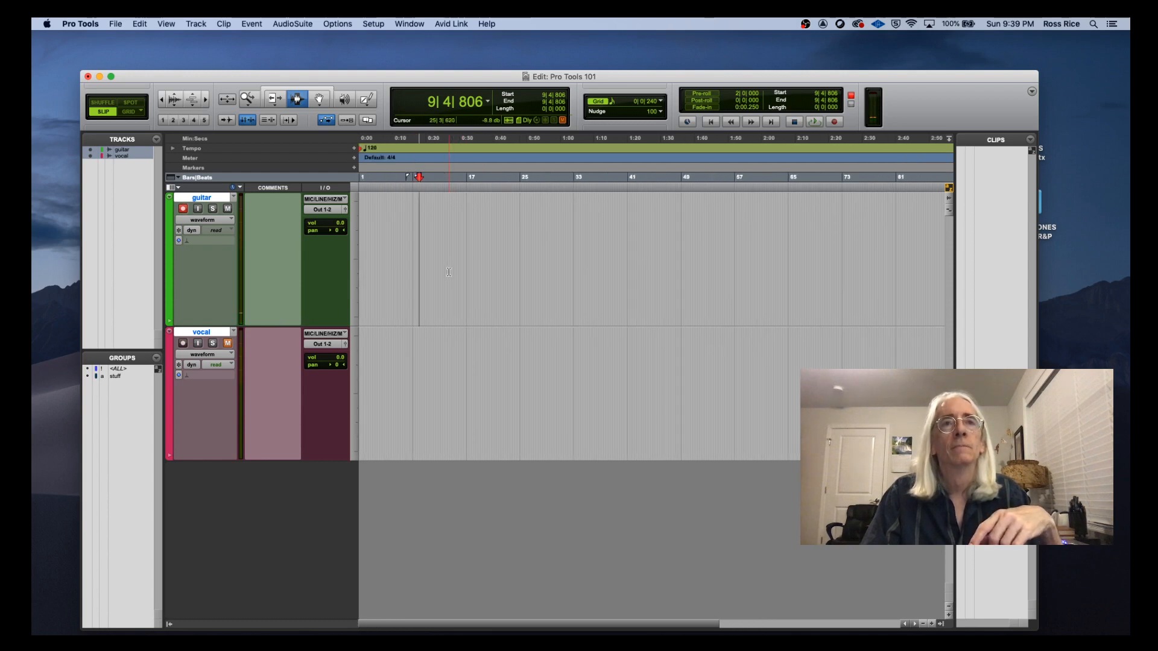
pyautogui.click(390, 234)
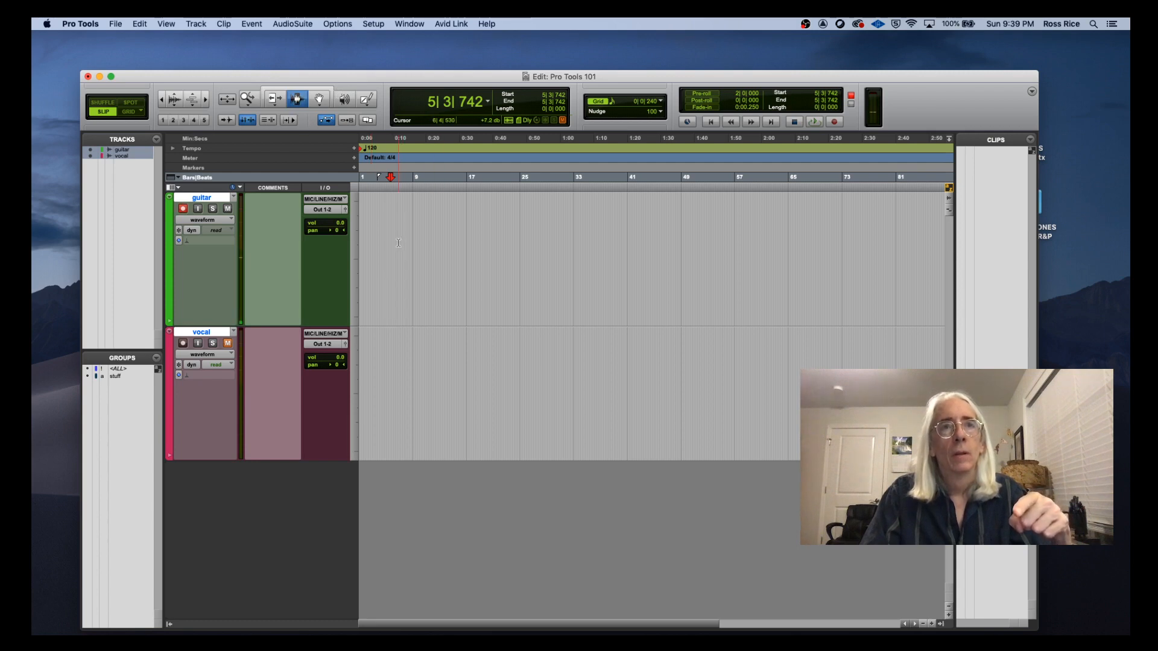
pyautogui.click(416, 234)
pyautogui.moveTo(416, 233); pyautogui.dragTo(498, 233)
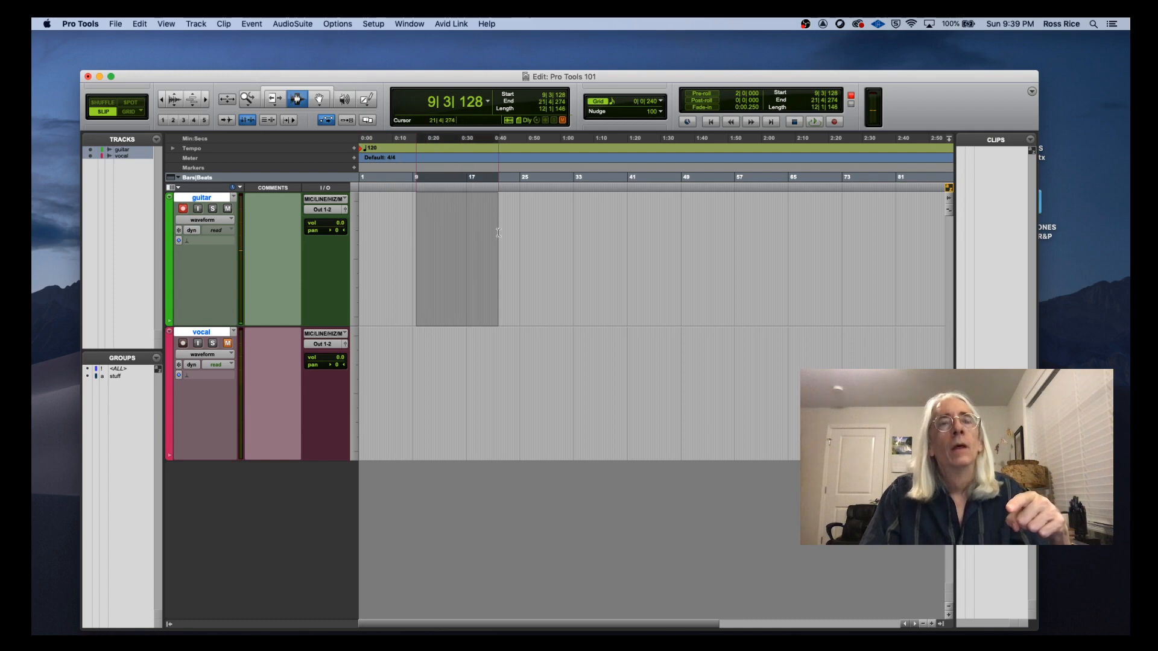
# Step: Record a guitar take about four bars long starting near the beginning of the session at 1|1|328
pyautogui.click(398, 222)
pyautogui.click(368, 223)
pyautogui.click(359, 223)
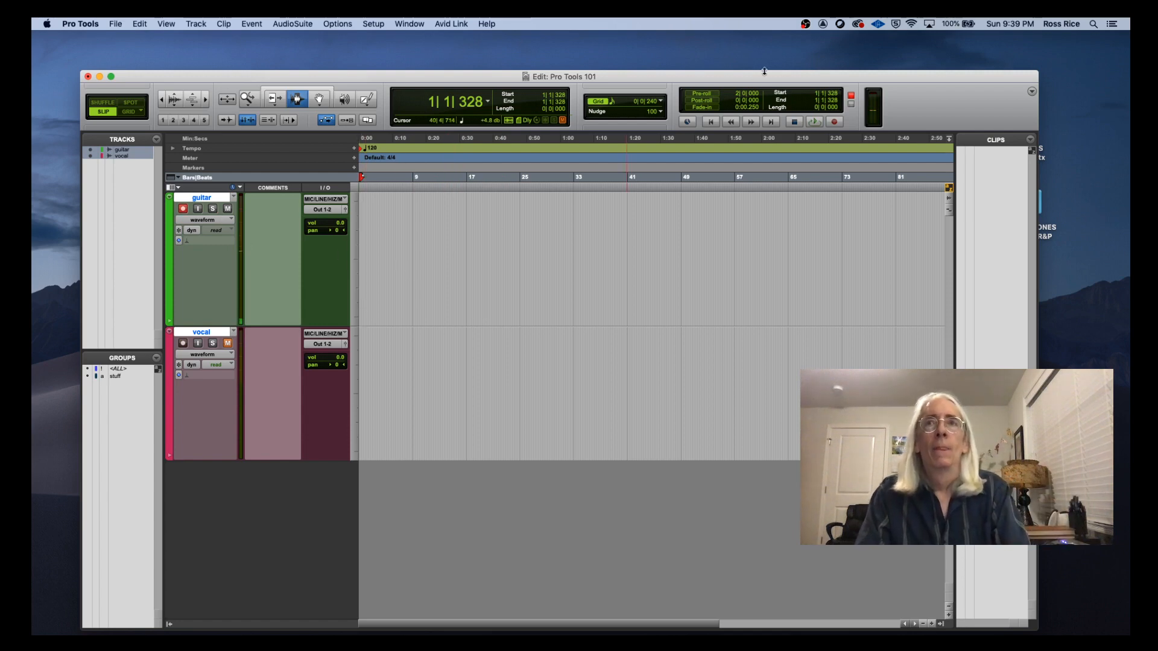
pyautogui.click(834, 121)
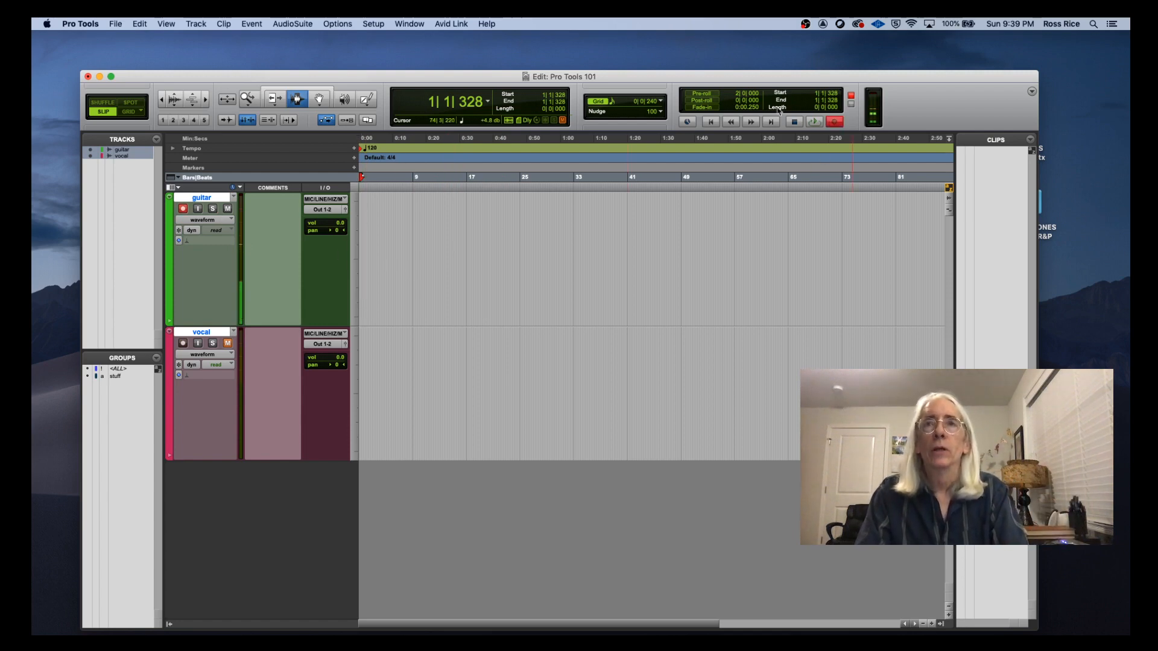
pyautogui.press('space')
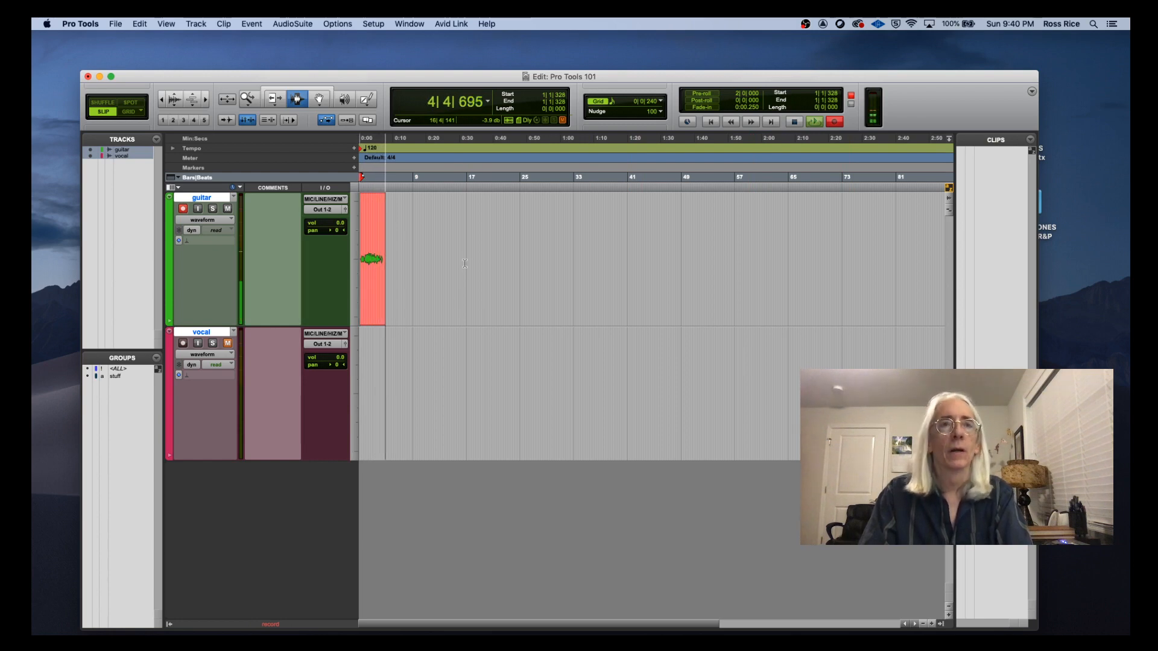
pyautogui.press('space')
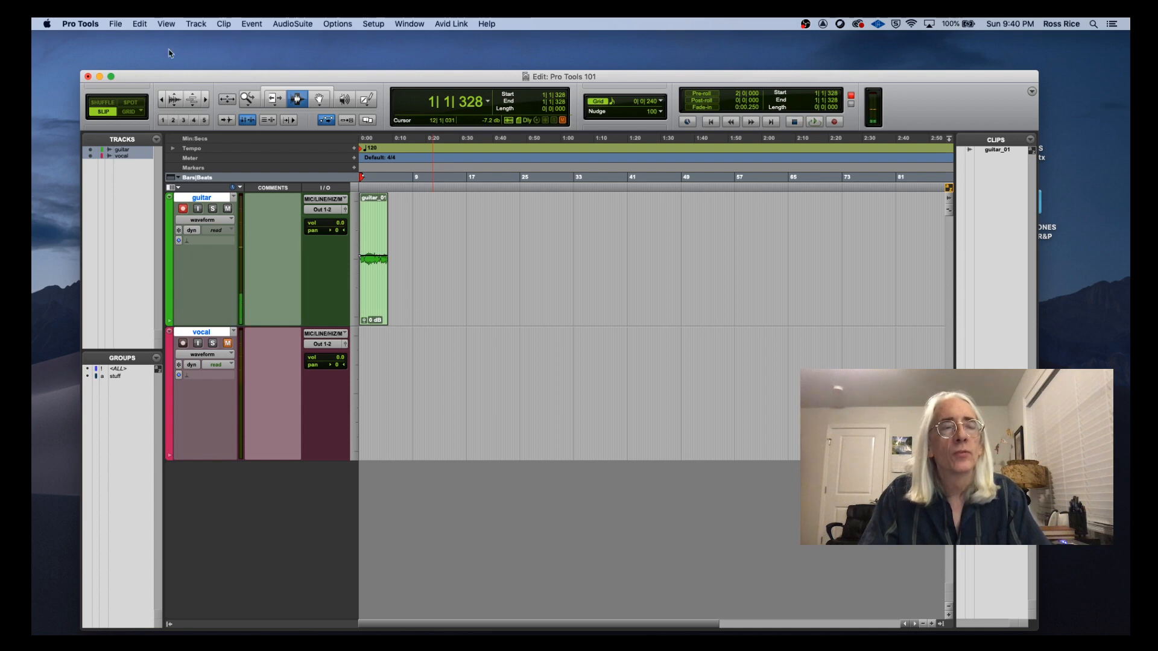
# Step: Zoom in horizontally until the recorded guitar clip fills most of the timeline, and place the edit cursor at 1|4|868
pyautogui.rightClick(194, 85)
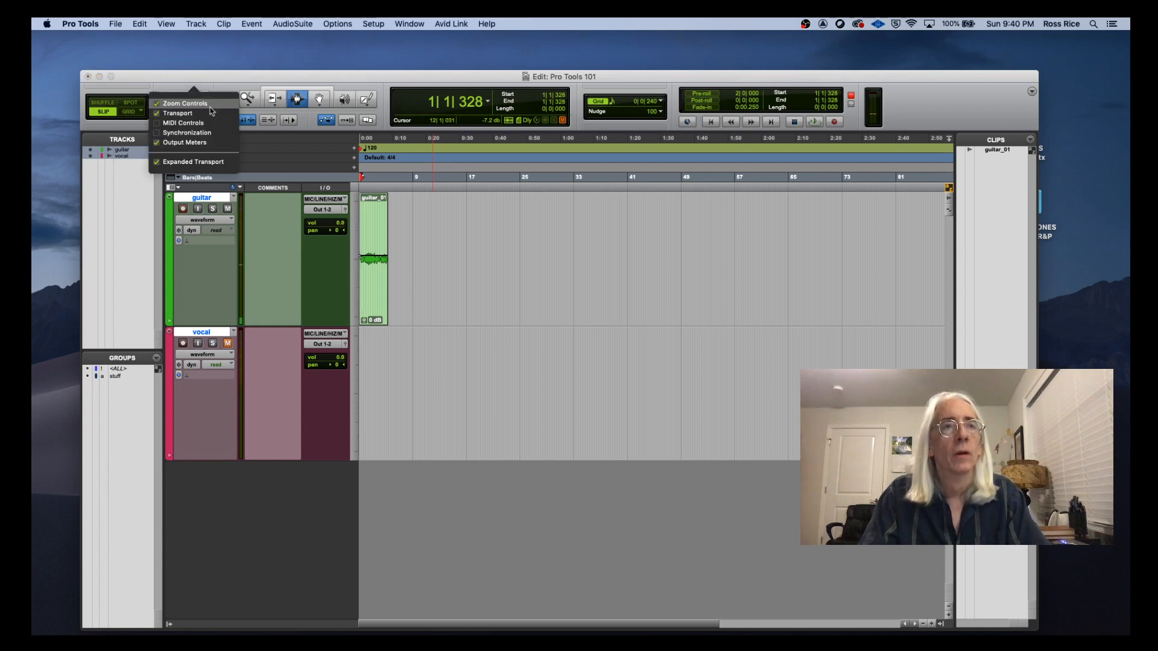
pyautogui.click(270, 87)
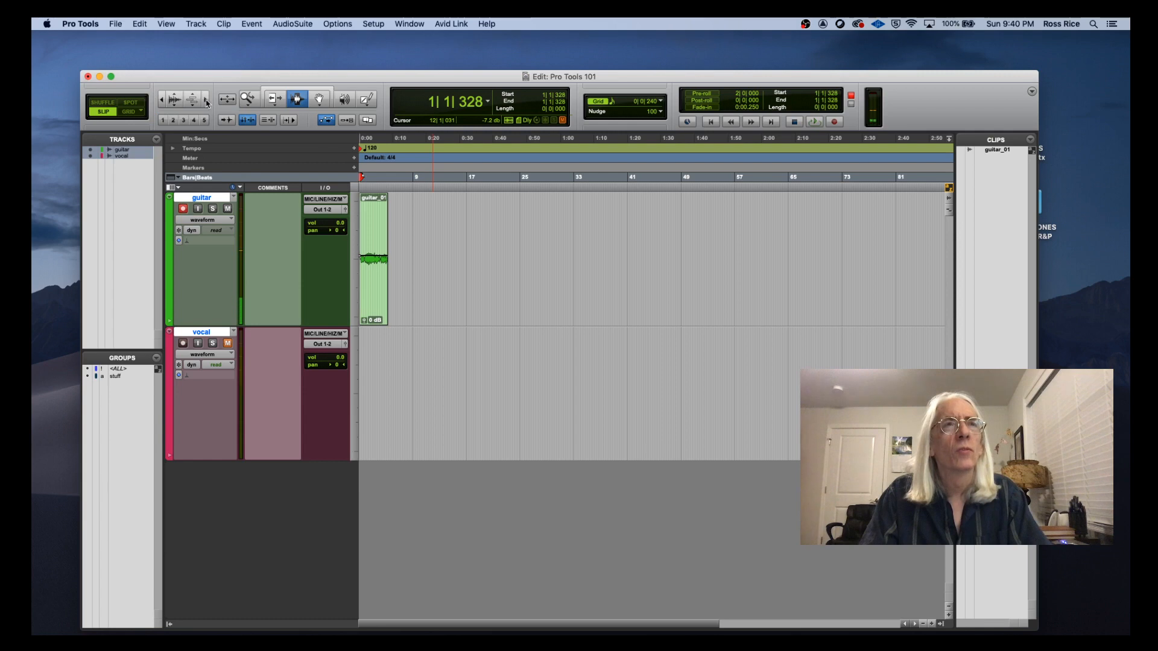
pyautogui.click(205, 99)
pyautogui.click(206, 99)
pyautogui.click(206, 100)
pyautogui.click(206, 100)
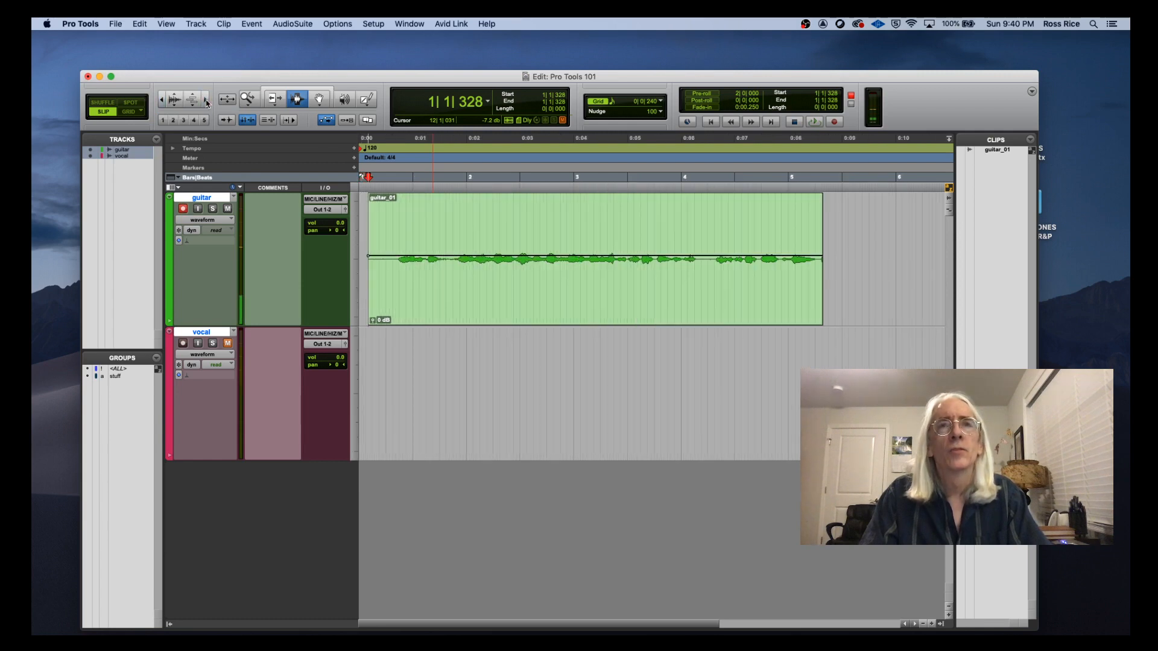
pyautogui.click(464, 224)
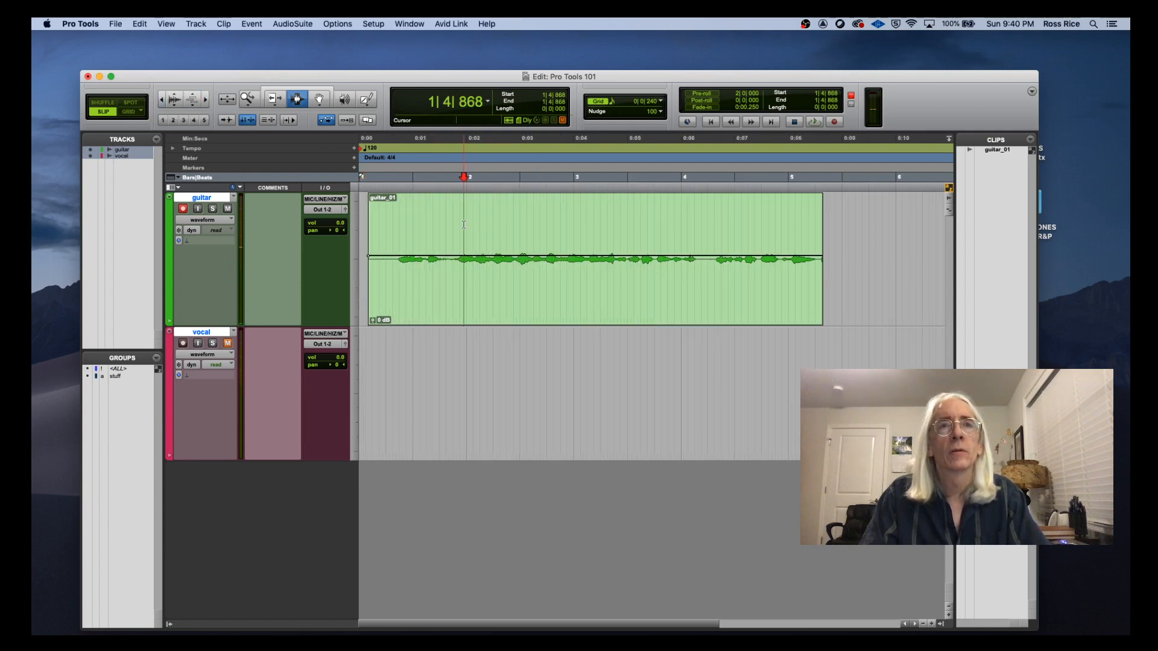
# Step: Enlarge the guitar waveform vertically, and try a wider horizontal zoom and a stored zoom preset
pyautogui.click(175, 97)
pyautogui.click(175, 96)
pyautogui.click(178, 107)
pyautogui.click(178, 108)
pyautogui.click(176, 96)
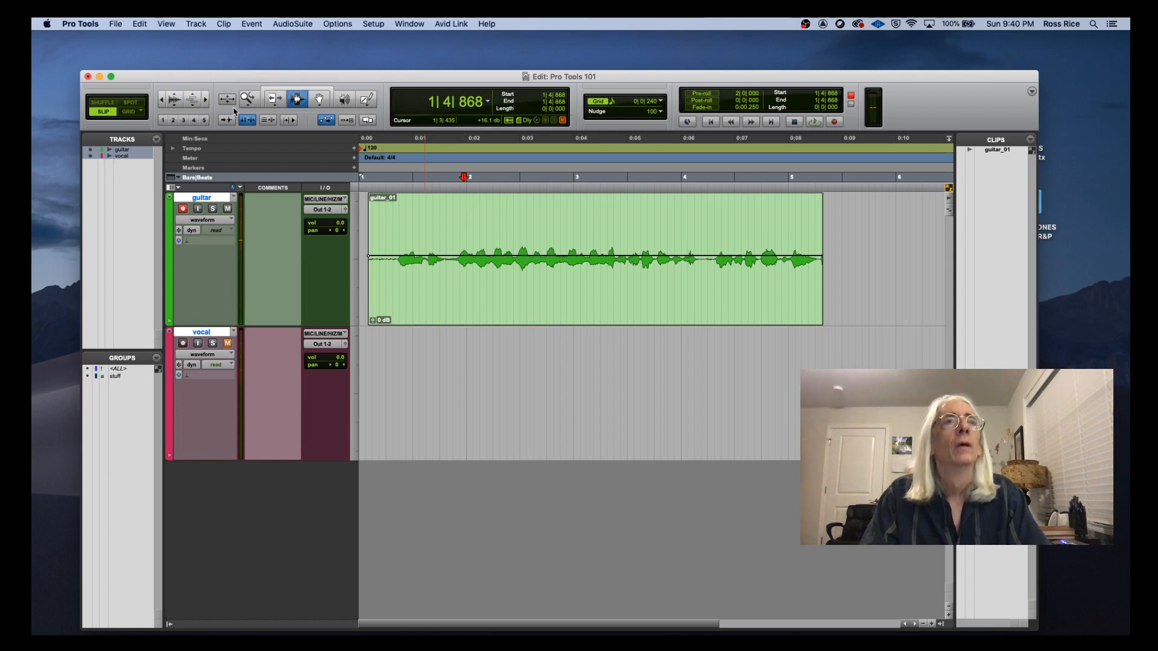
pyautogui.click(161, 99)
pyautogui.click(161, 100)
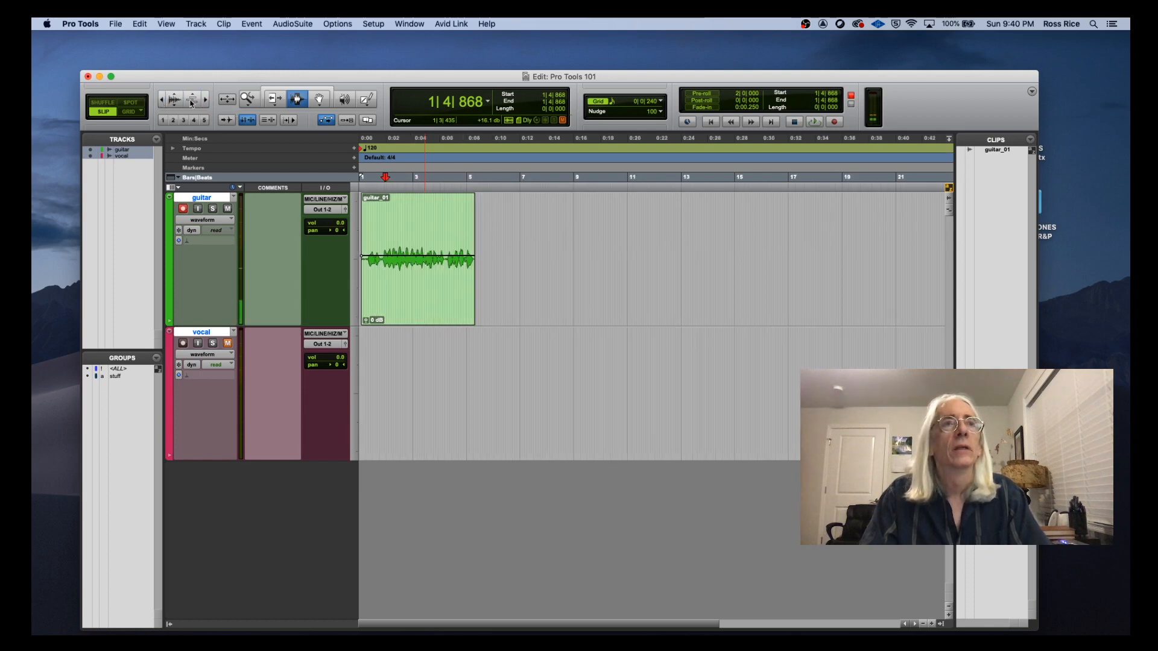
pyautogui.click(180, 120)
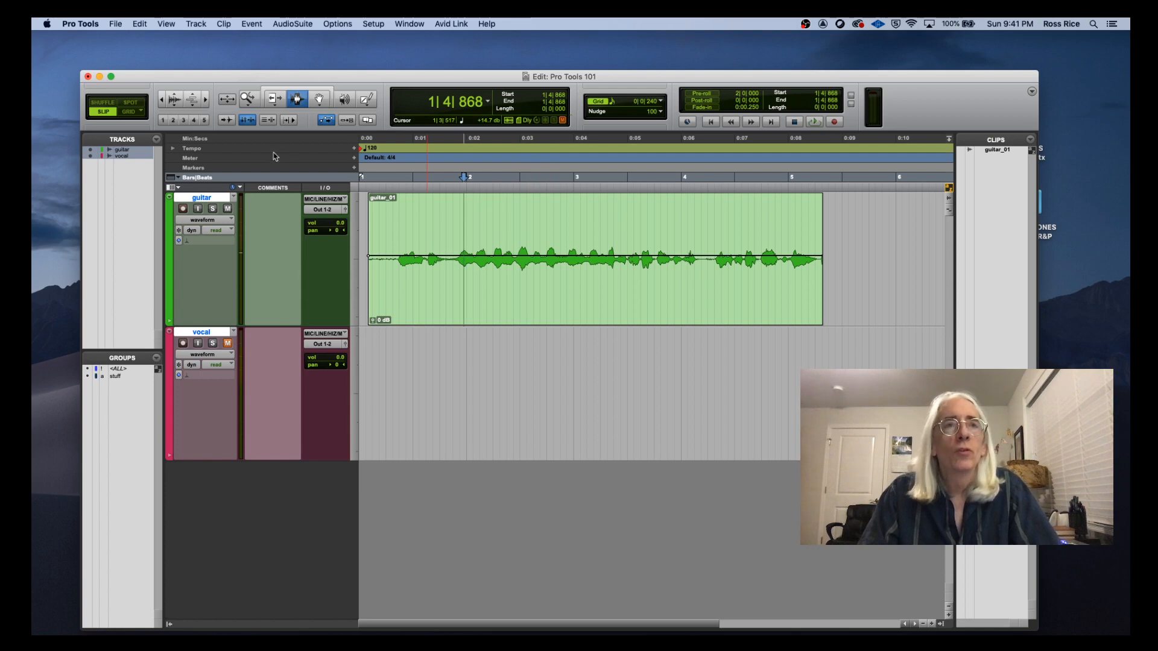
# Step: Move the guitar clip with the Grabber tool in Time mode so it starts at about 1|1|942
pyautogui.click(319, 100)
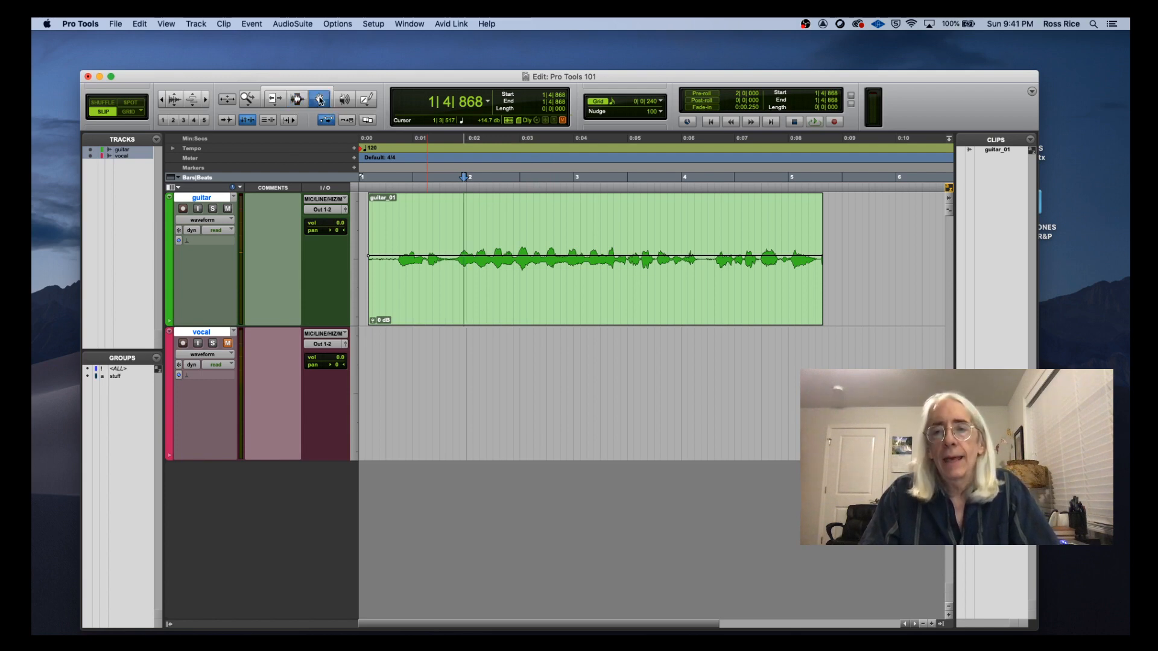
pyautogui.click(320, 100)
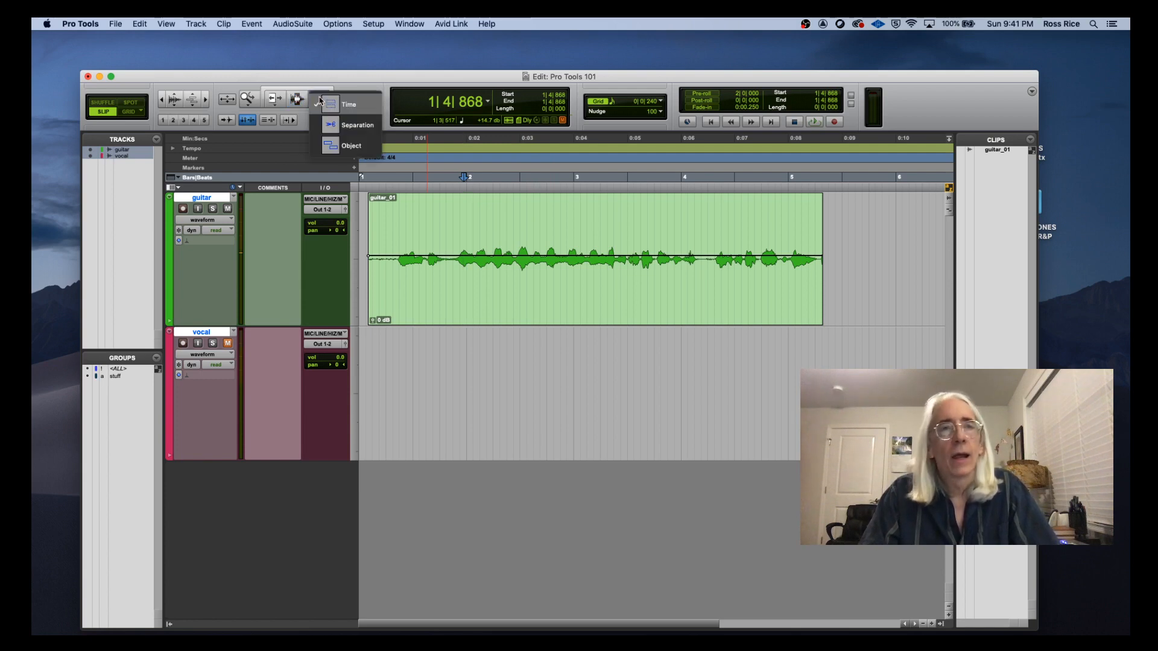
pyautogui.click(448, 382)
pyautogui.click(455, 287)
pyautogui.moveTo(457, 289); pyautogui.dragTo(498, 277)
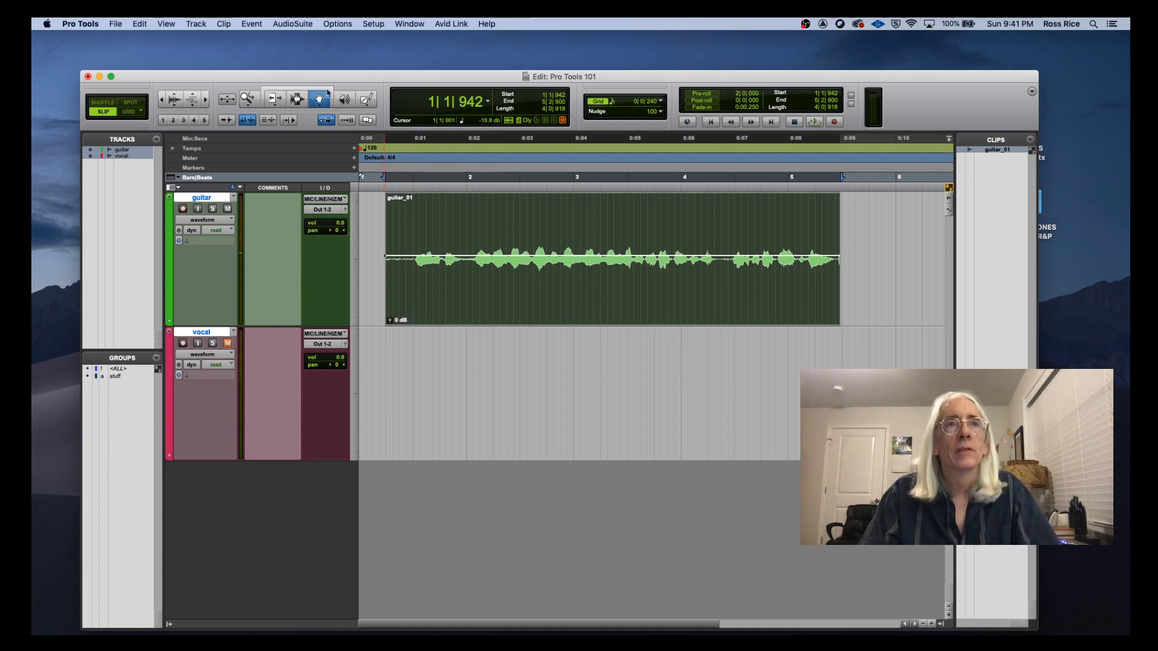
# Step: Trim the guitar clip's start to 1|2|228 with the Trim tool and try extending its end
pyautogui.click(272, 99)
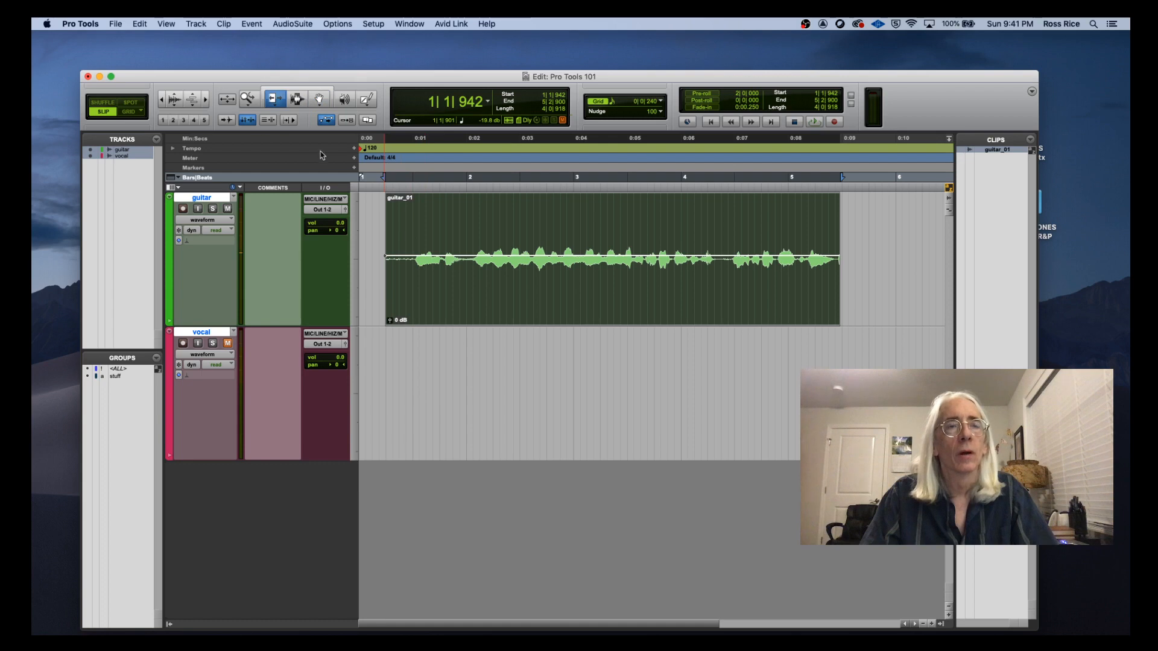
pyautogui.moveTo(392, 228)
pyautogui.mouseDown()
pyautogui.moveTo(476, 233)
pyautogui.moveTo(394, 234)
pyautogui.mouseUp()
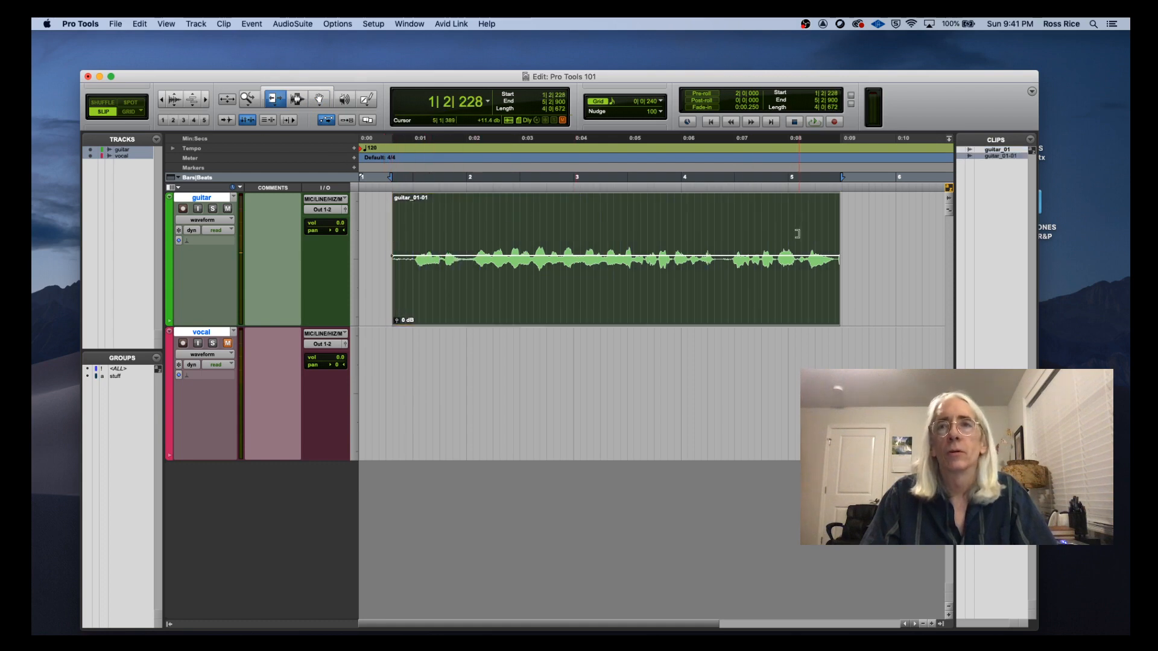
pyautogui.moveTo(838, 233)
pyautogui.mouseDown()
pyautogui.moveTo(652, 238)
pyautogui.moveTo(852, 241)
pyautogui.mouseUp()
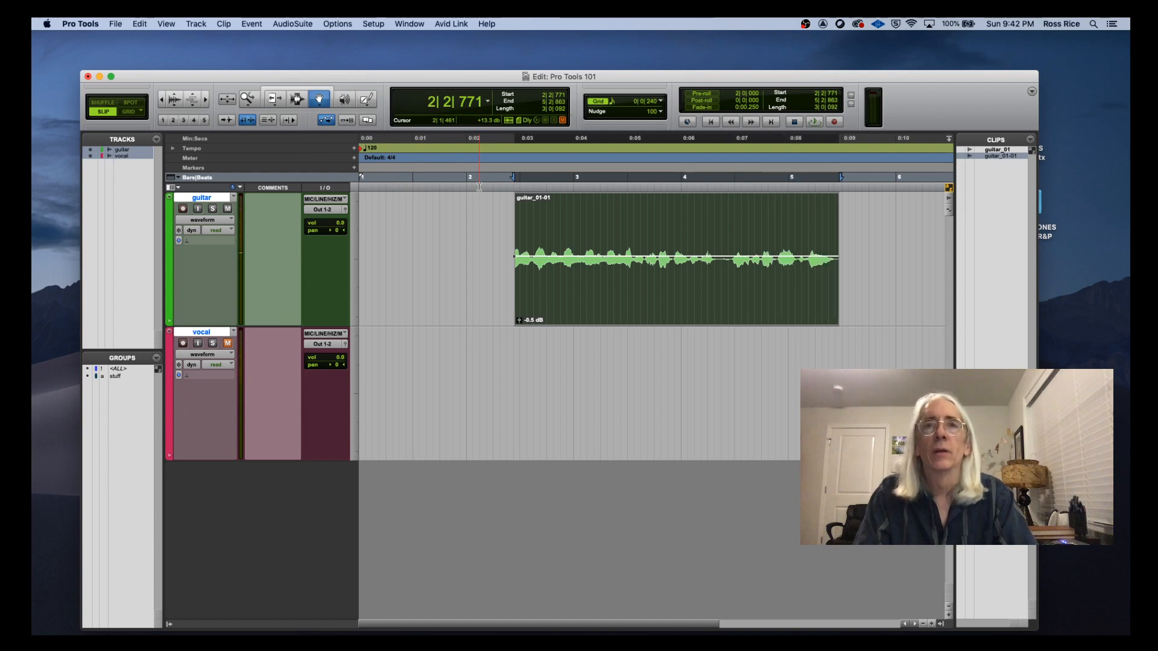
# Step: Undo the guitar clip's trims and move, the guitar recording and the last track color change
pyautogui.press('super+z')
pyautogui.press('super+z')
pyautogui.press('super+z')
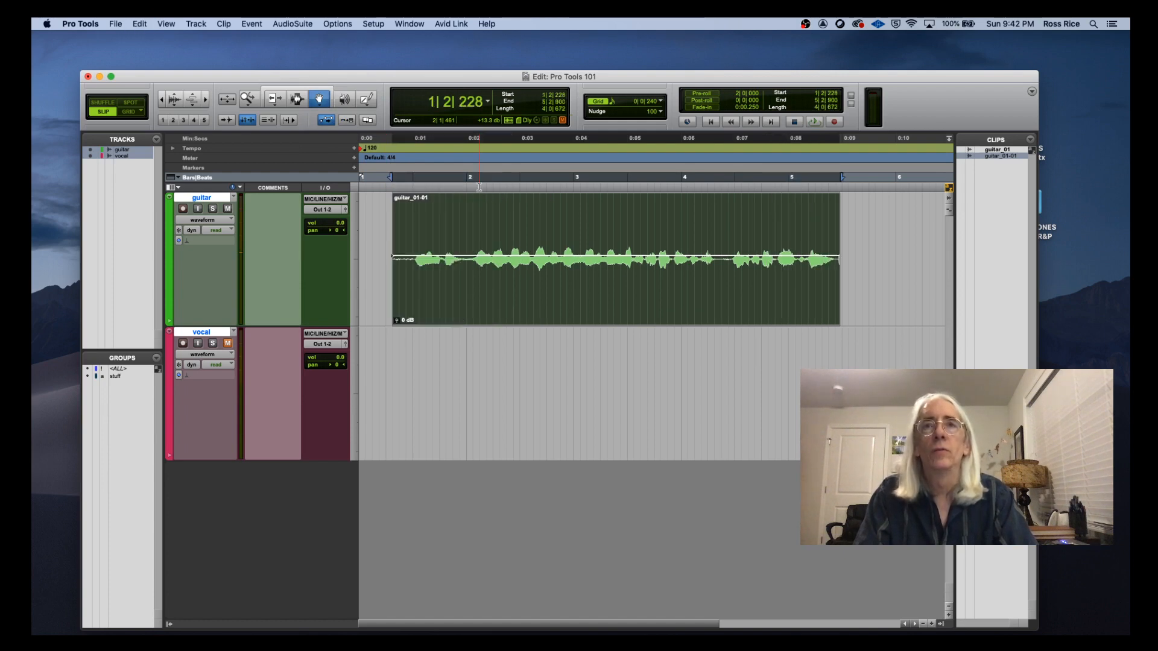
pyautogui.press('super+z')
pyautogui.press('super+z')
pyautogui.press('super+z')
pyautogui.press('super+z')
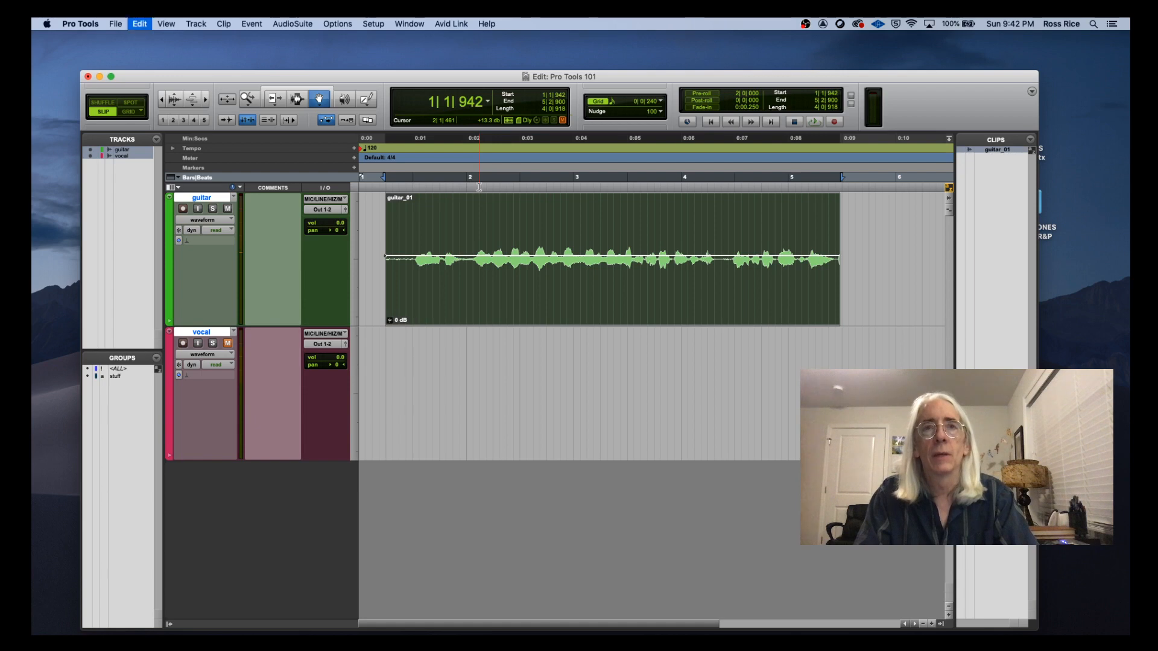
pyautogui.press('super+z')
pyautogui.press('super+z')
pyautogui.press('super+z')
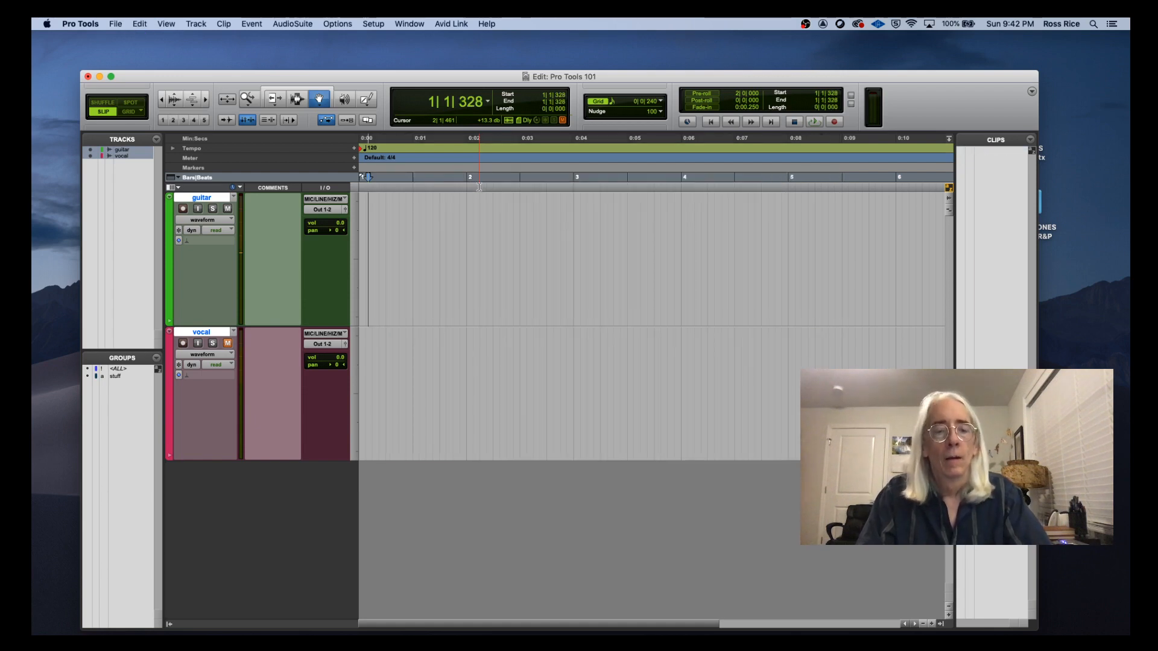
pyautogui.press('super+z')
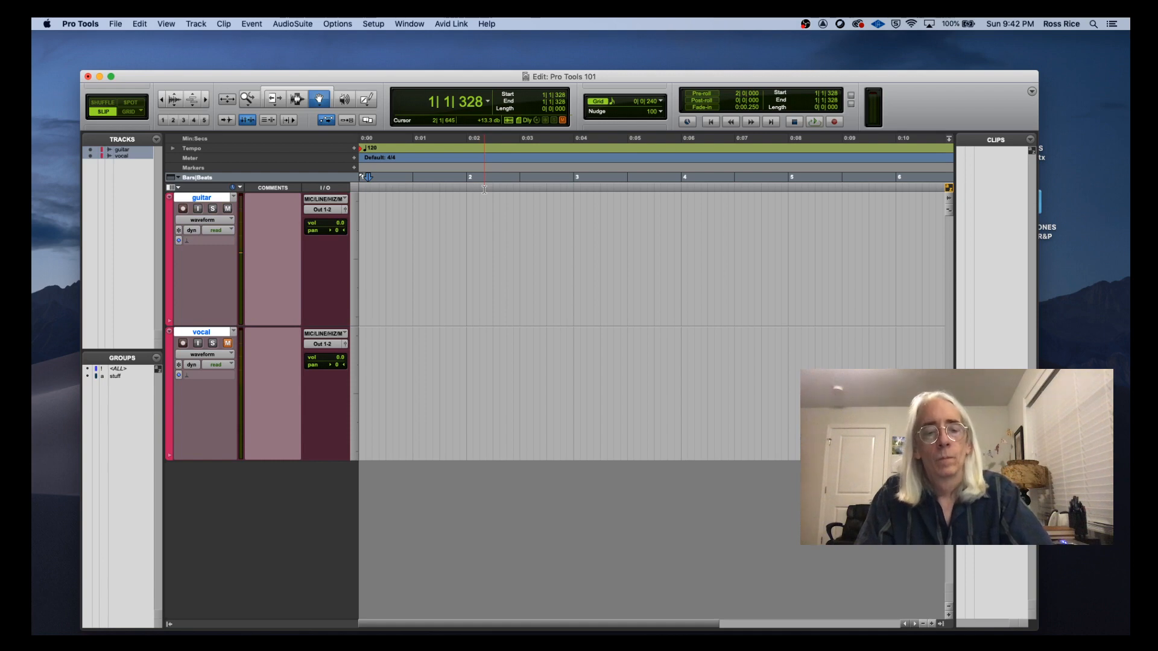
# Step: Redo the track color change and the guitar recording
pyautogui.click(138, 24)
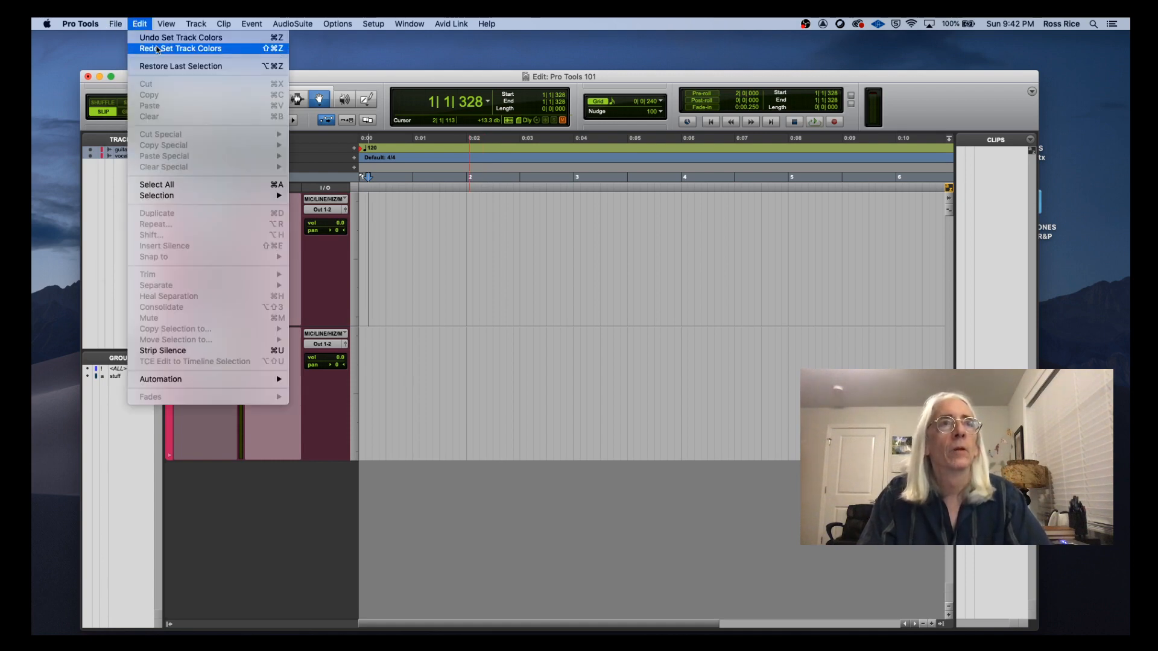
pyautogui.click(155, 49)
pyautogui.click(140, 25)
pyautogui.click(154, 48)
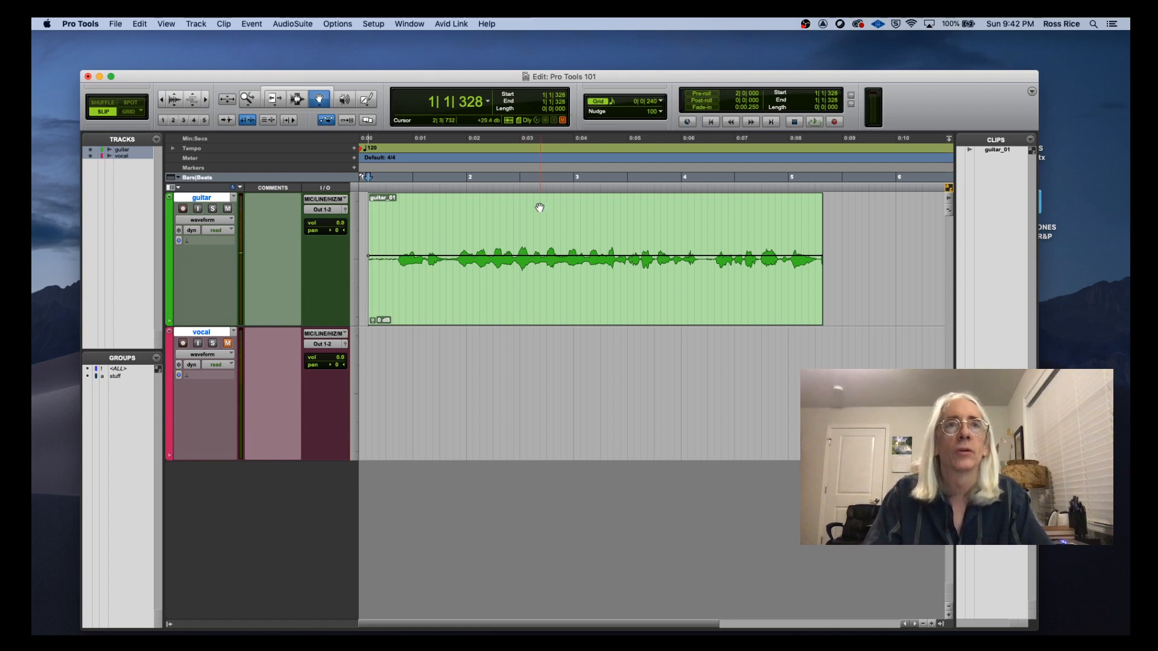
# Step: Select the range from 2|4|038 to 4|1|707 in the guitar clip with the Selector tool
pyautogui.click(297, 100)
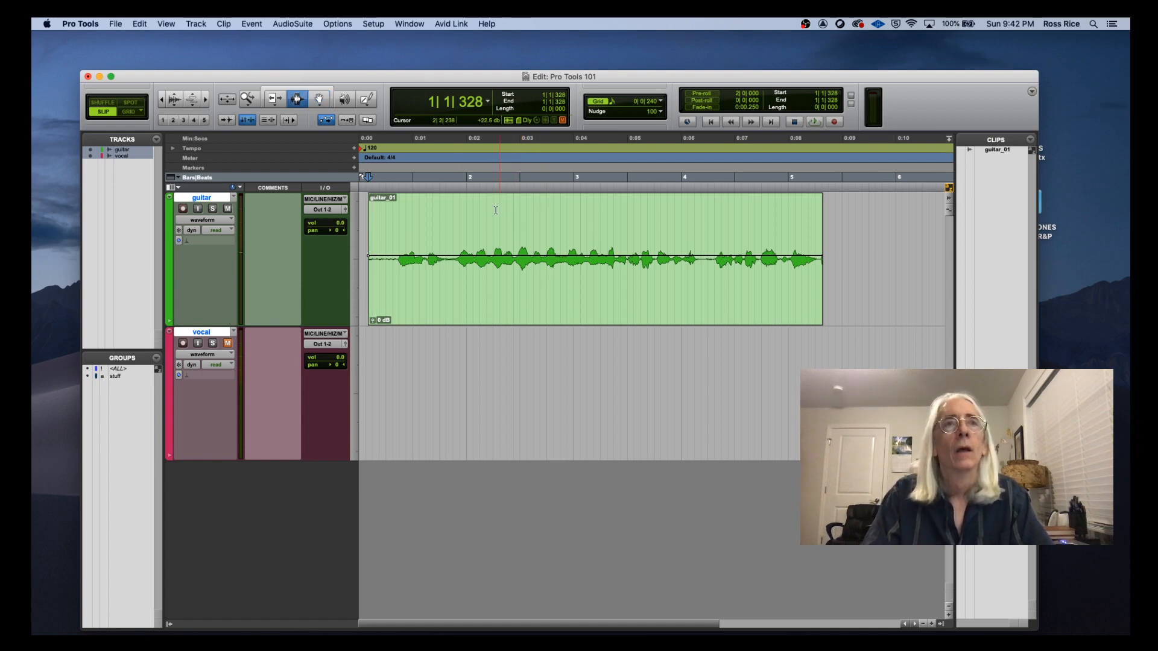
pyautogui.click(547, 222)
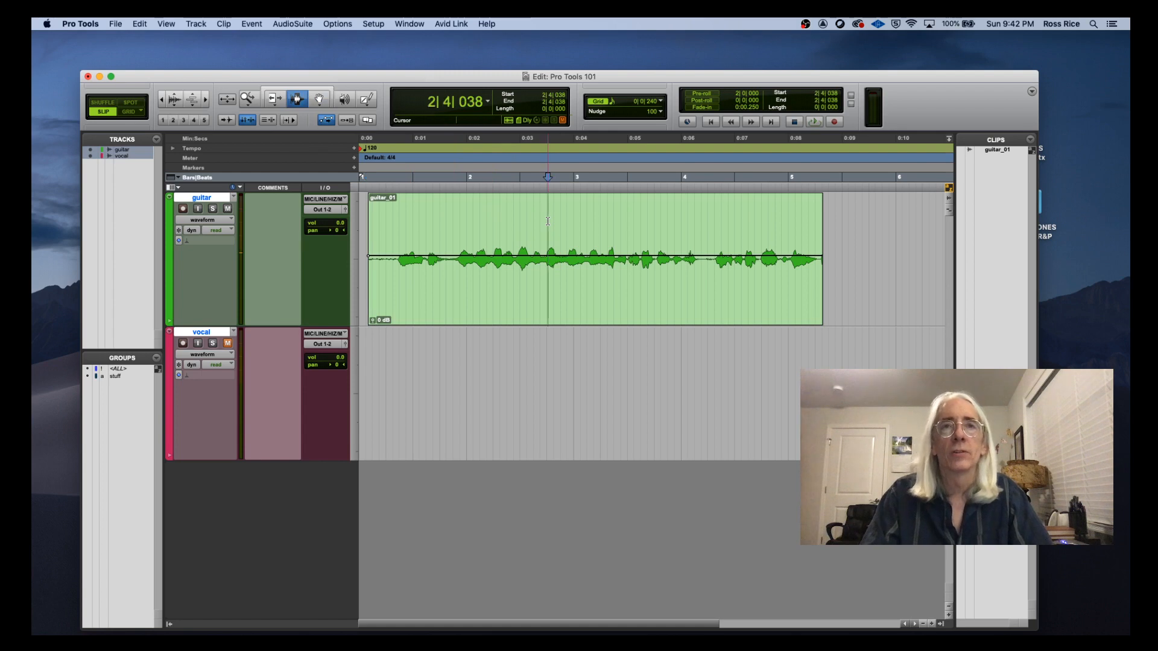
pyautogui.moveTo(547, 221); pyautogui.dragTo(700, 241)
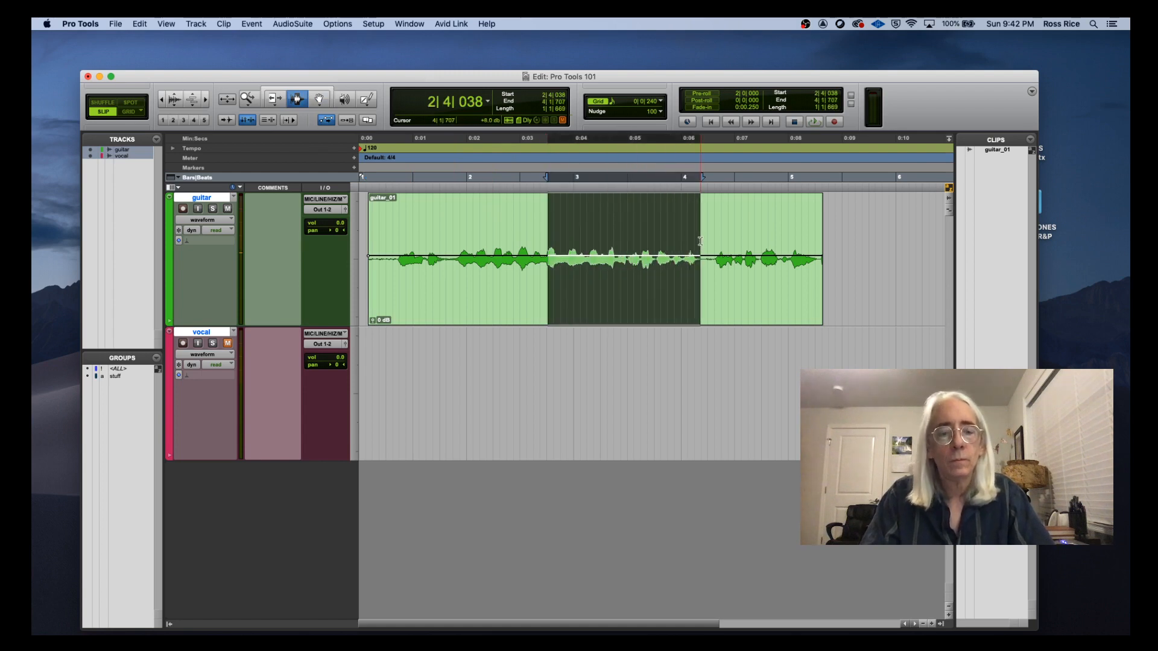
# Step: Try cutting the selected guitar range and pasting it after the clip at 5|3|824, and undo both edits
pyautogui.press('Delete')
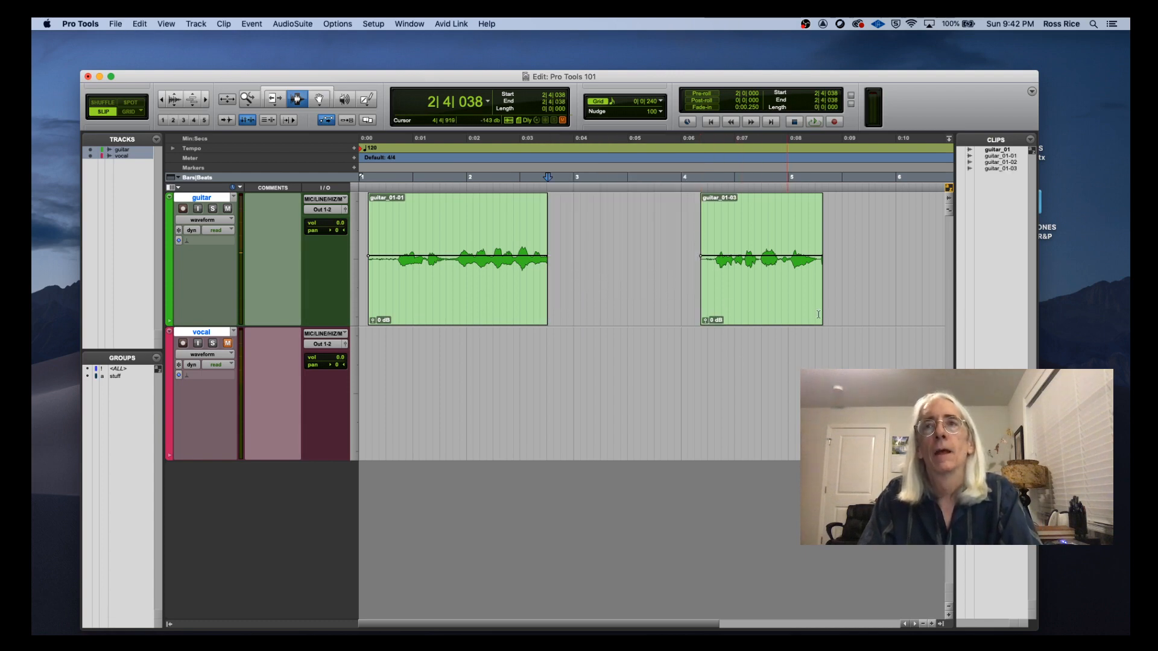
pyautogui.rightClick(862, 237)
pyautogui.click(864, 227)
pyautogui.click(864, 226)
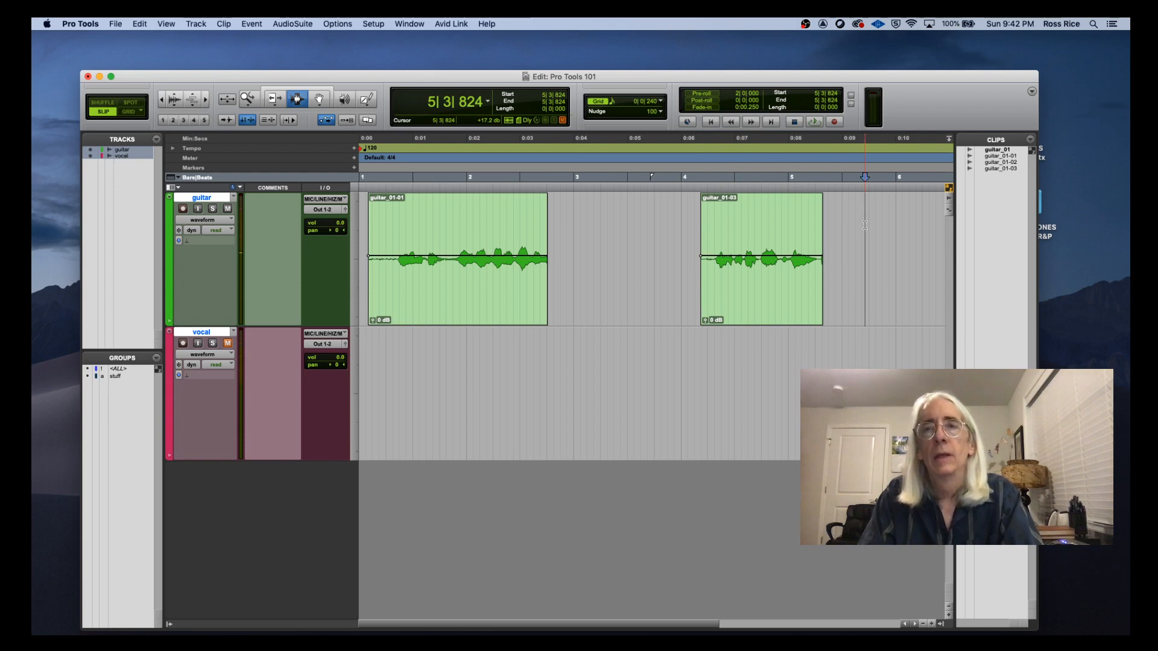
pyautogui.press('super+v')
pyautogui.hscroll(2, 651, 260)
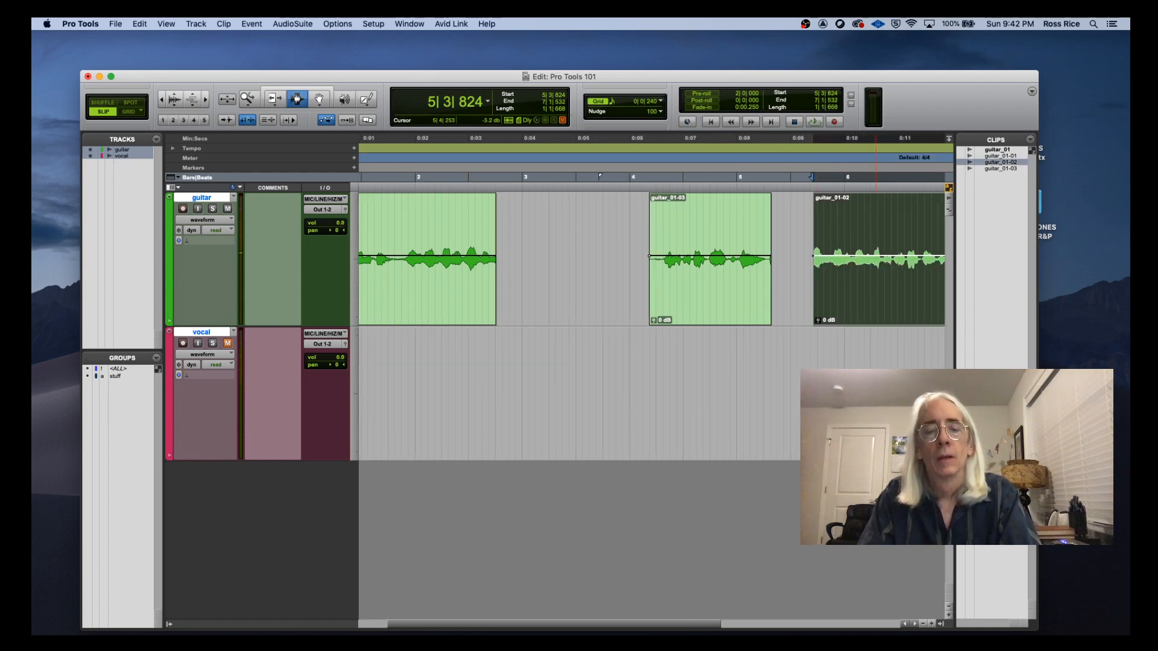
pyautogui.press('super+z')
pyautogui.press('super+z')
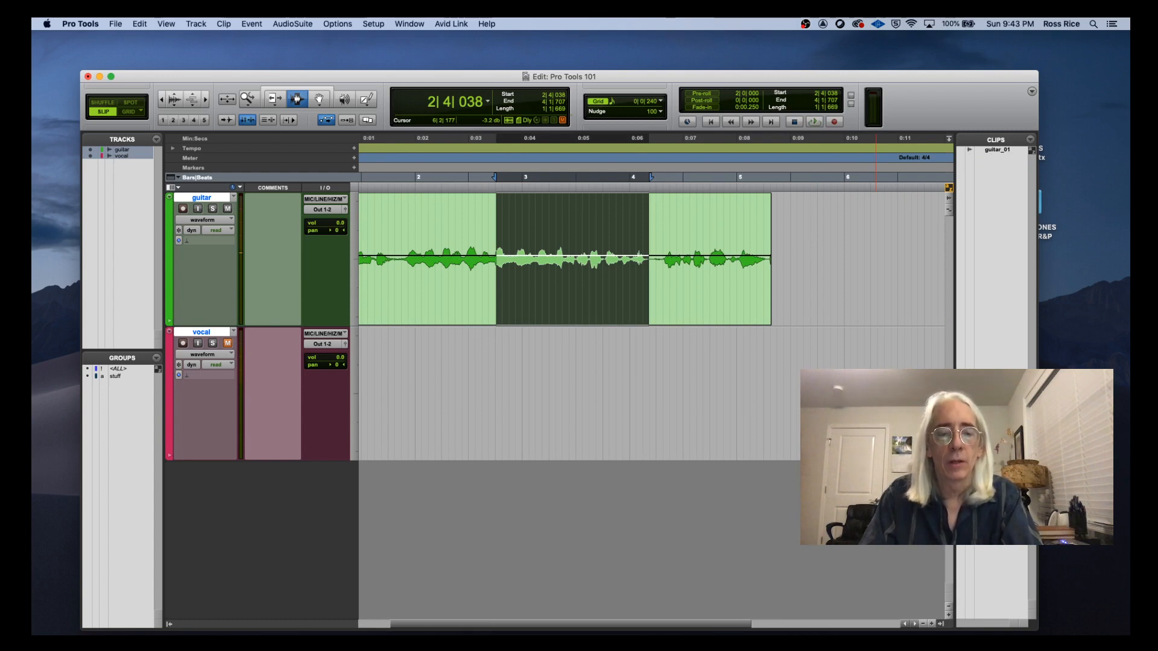
# Step: Copy the selected guitar range and paste it on the guitar track at 5|4|827
pyautogui.press('super+c')
pyautogui.click(840, 225)
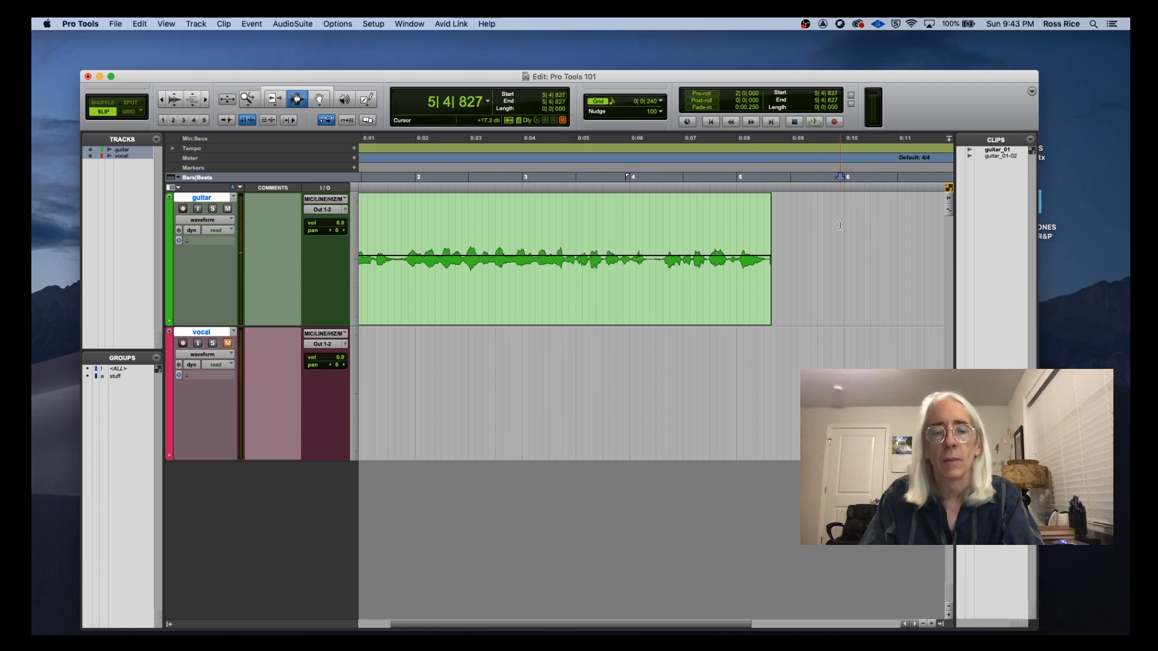
pyautogui.press('super+v')
pyautogui.hscroll(5, 828, 314)
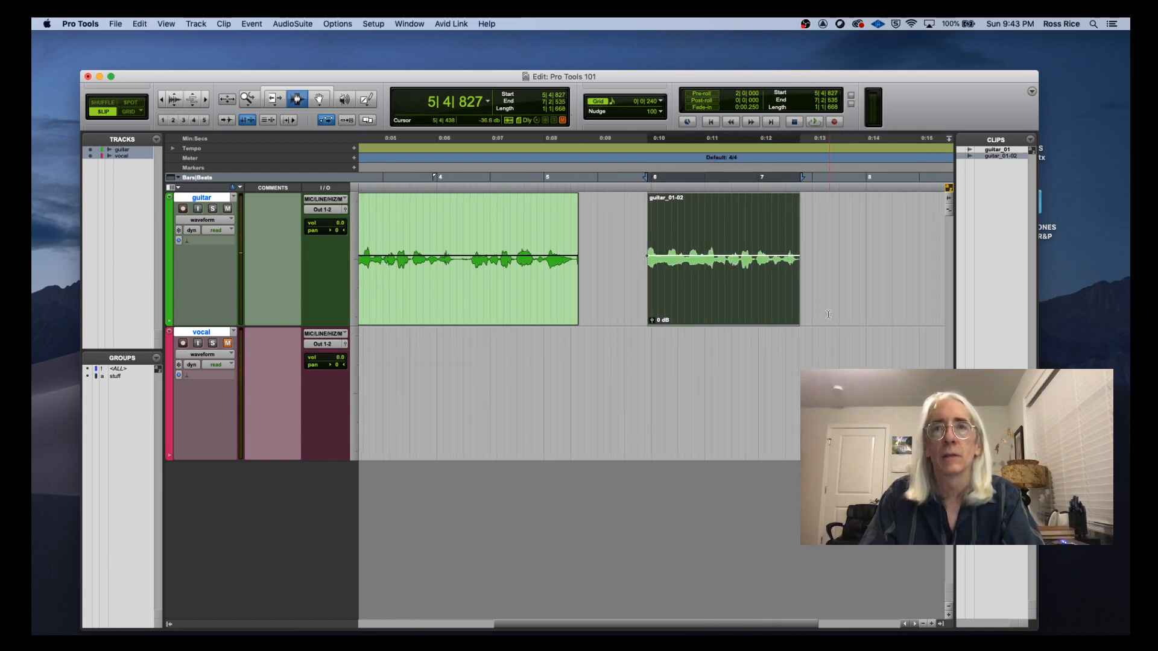
# Step: Delete the short quiet gap in the original guitar clip from 4|1|952 to 4|2|197
pyautogui.hscroll(-2, 694, 320)
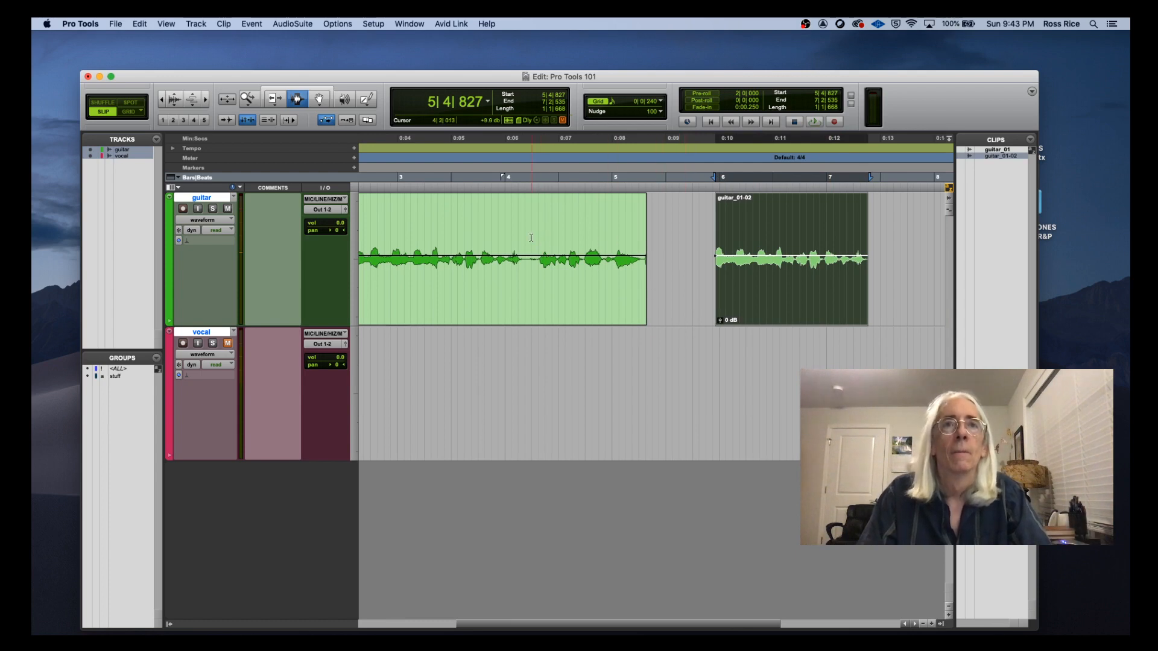
pyautogui.moveTo(531, 237); pyautogui.dragTo(536, 235)
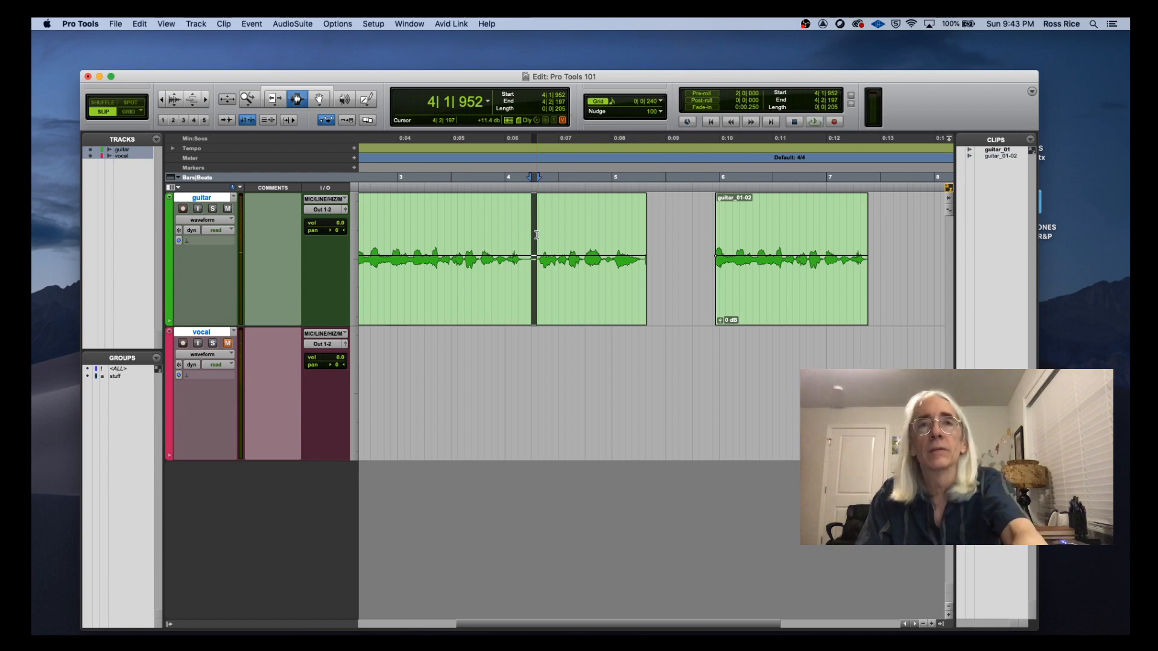
pyautogui.press('Delete')
pyautogui.hscroll(-5, 536, 231)
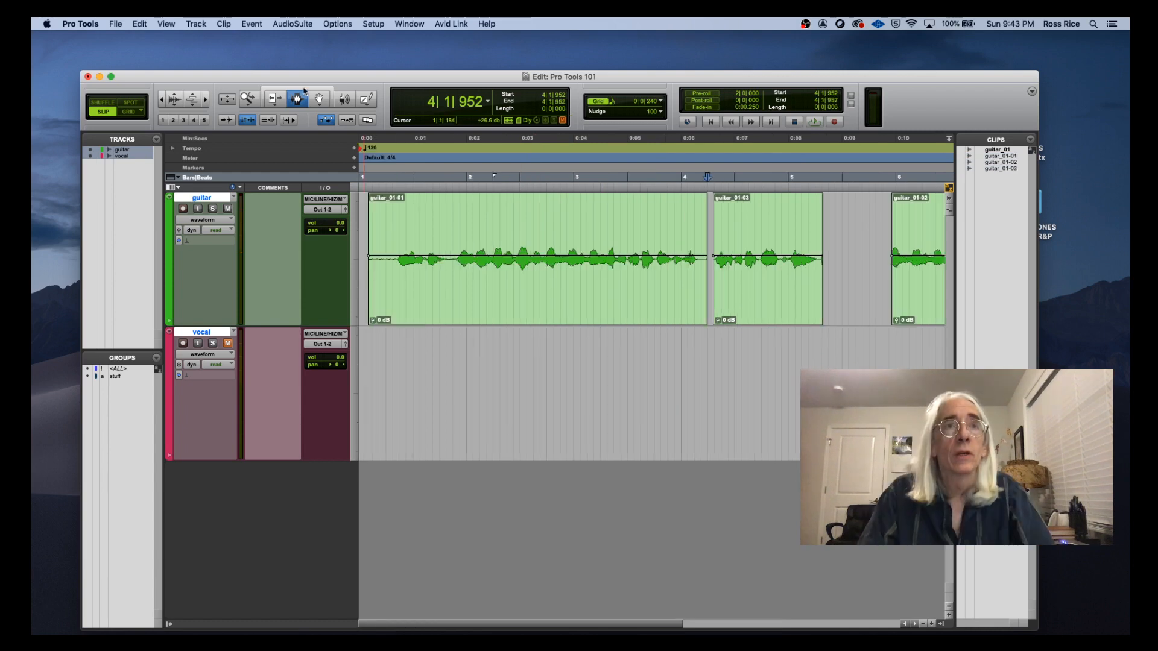
# Step: Activate the Smart Tool and select the range from 1|2|003 to 1|4|356 in the first guitar clip
pyautogui.click(305, 88)
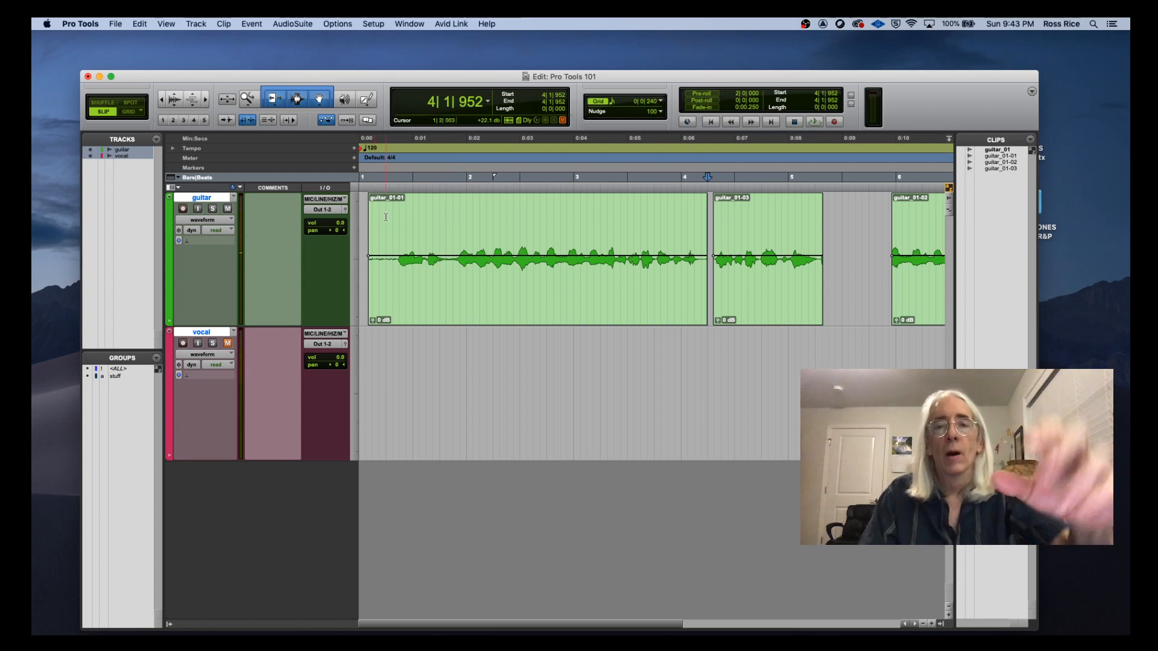
pyautogui.moveTo(386, 217); pyautogui.dragTo(449, 237)
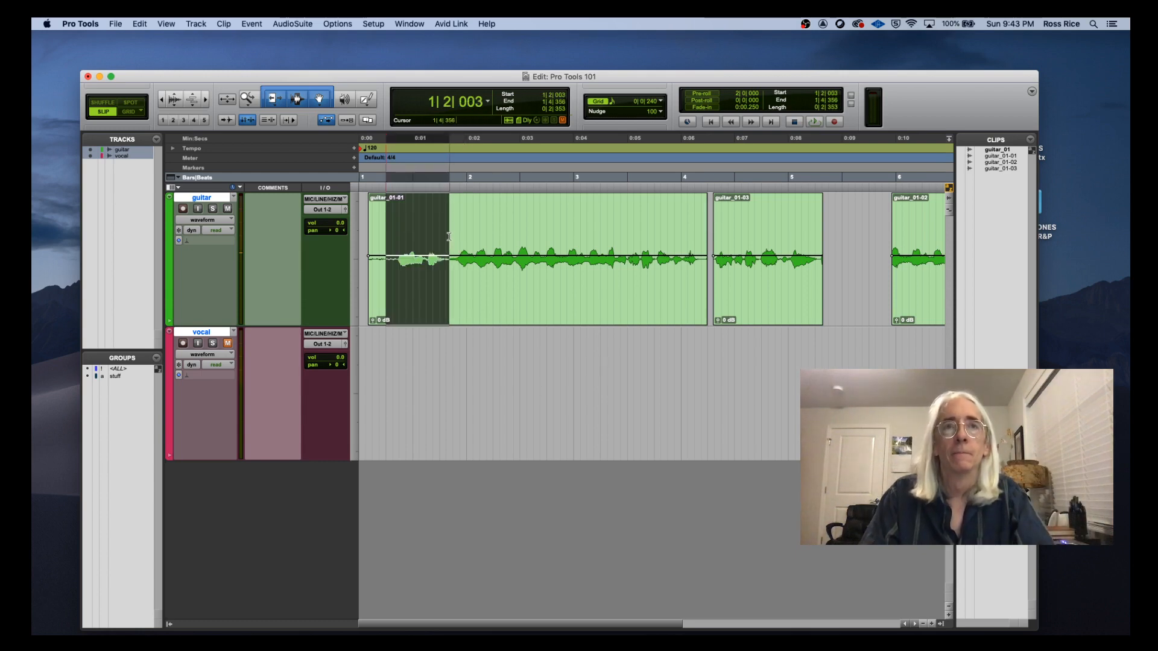
# Step: Select the whole first guitar clip and add a fade-in at its start and a fade-out at its end
pyautogui.click(379, 300)
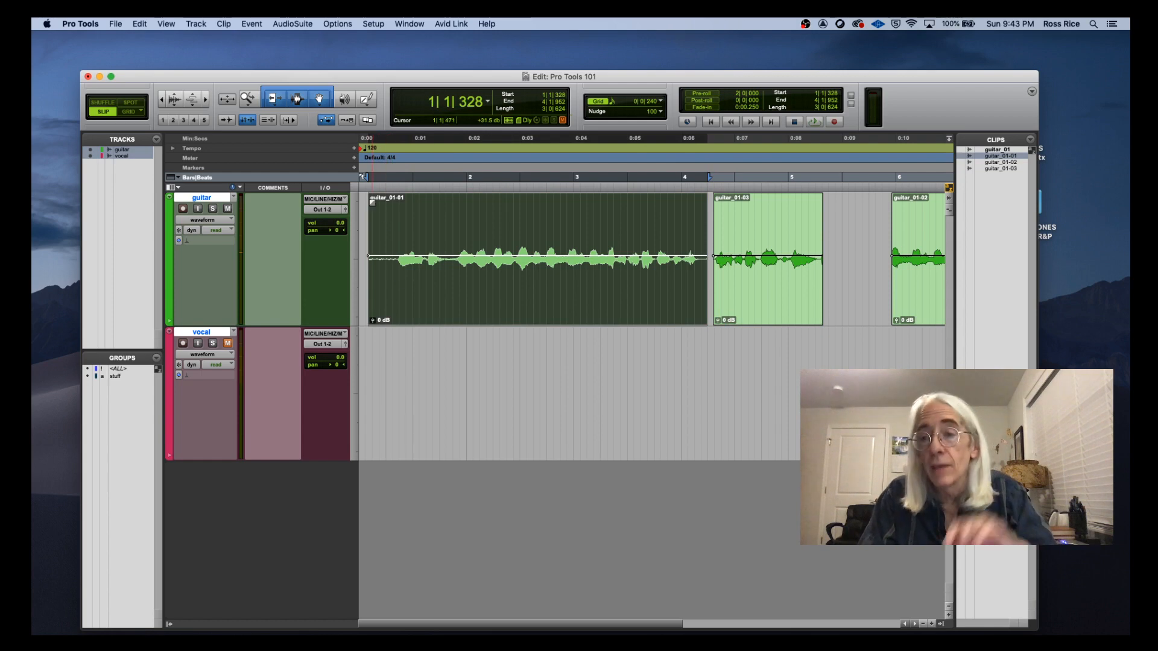
pyautogui.moveTo(372, 202); pyautogui.dragTo(393, 210)
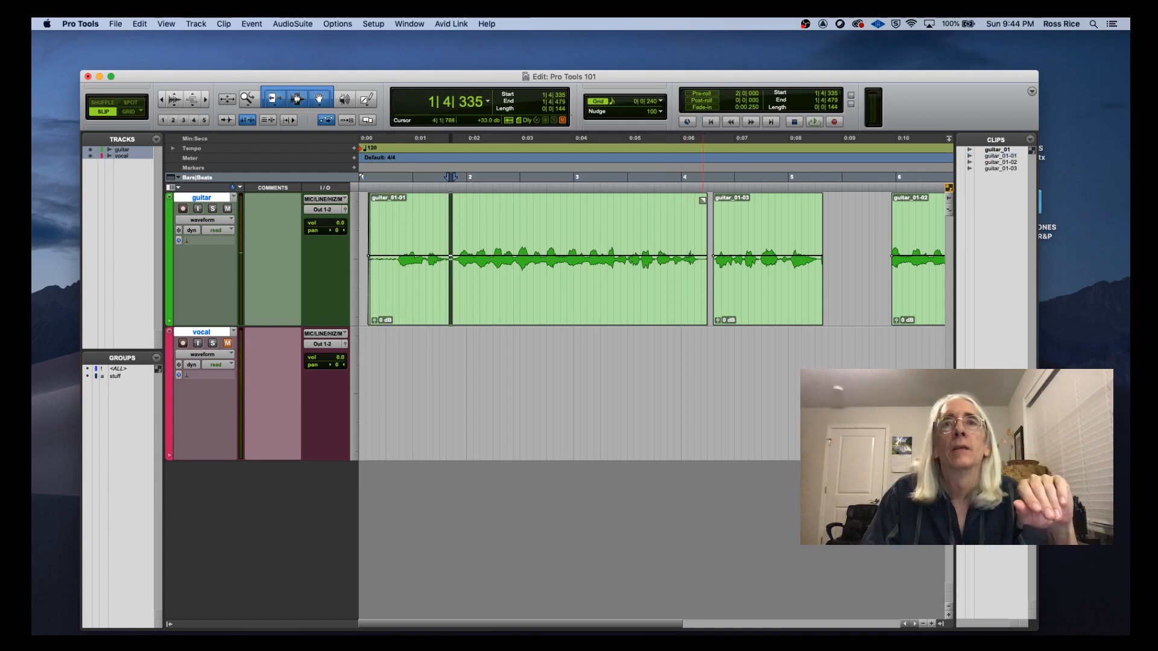
pyautogui.moveTo(703, 200); pyautogui.dragTo(622, 208)
# Step: Trim the start of the first guitar clip and move the clip earlier so it begins at 1|1|225
pyautogui.moveTo(372, 206); pyautogui.dragTo(391, 206)
pyautogui.moveTo(436, 306); pyautogui.dragTo(419, 309)
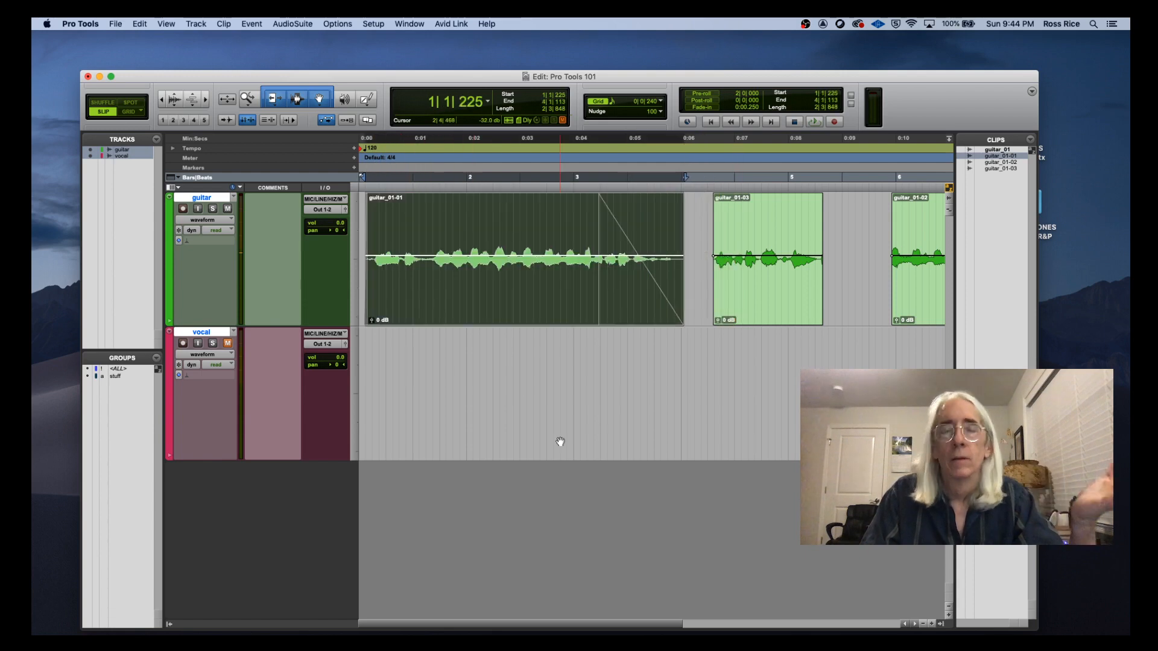
# Step: Delete the range from 2|1|522 to 2|2|504 in the first guitar clip and move the remaining portion earlier to 2|1|092
pyautogui.moveTo(481, 219); pyautogui.dragTo(507, 221)
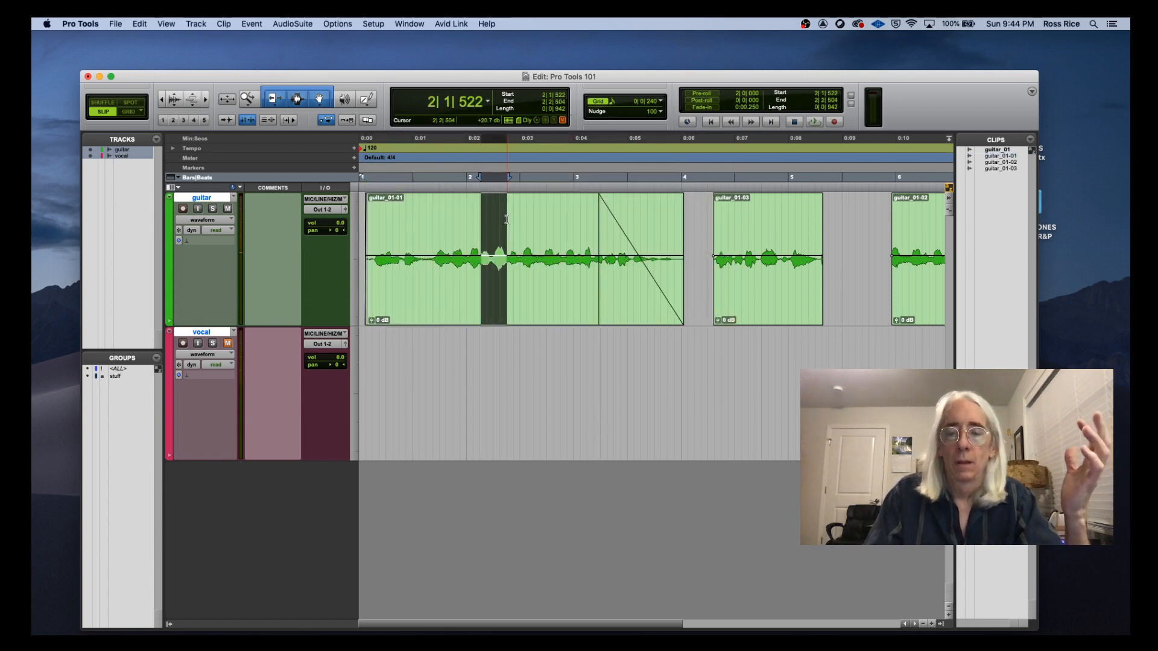
pyautogui.press('Delete')
pyautogui.moveTo(538, 303); pyautogui.dragTo(499, 307)
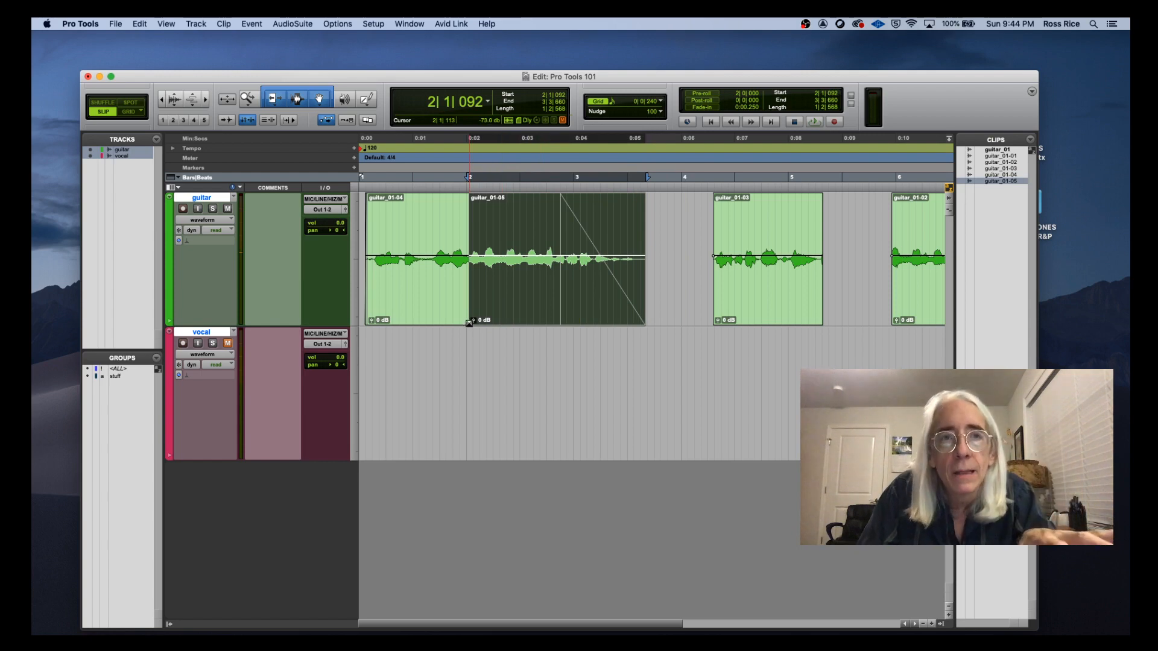
# Step: Create a crossfade between the two adjoining guitar clips, spanning 1|3|579 to 2|2|566
pyautogui.moveTo(469, 322); pyautogui.dragTo(511, 319)
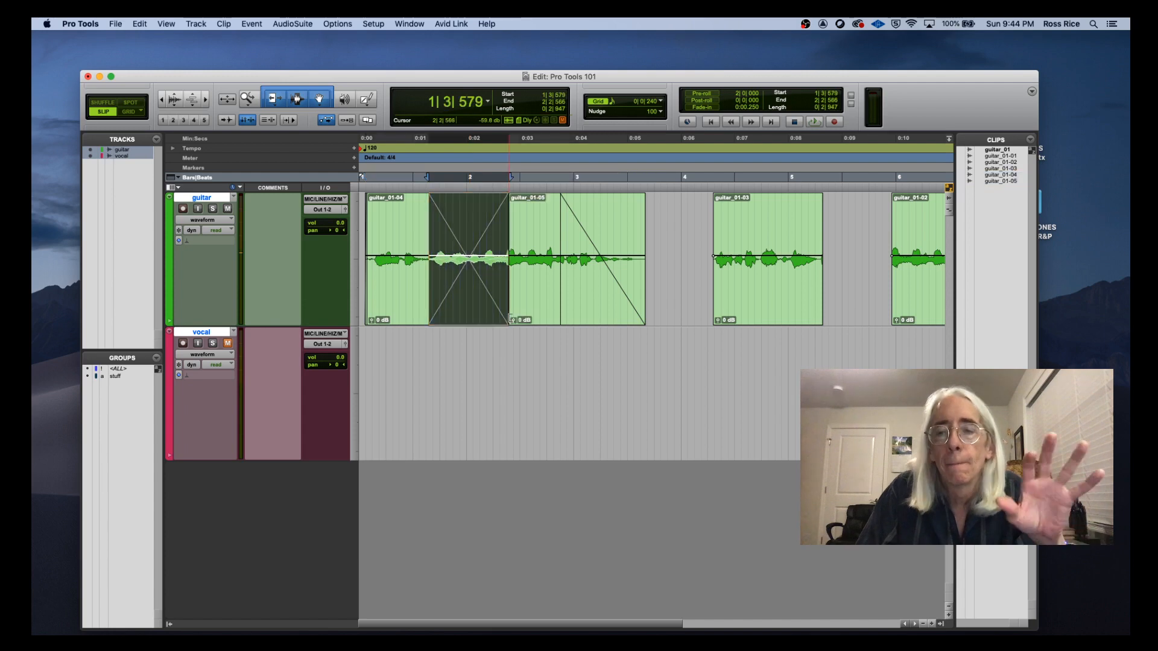
pyautogui.click(511, 320)
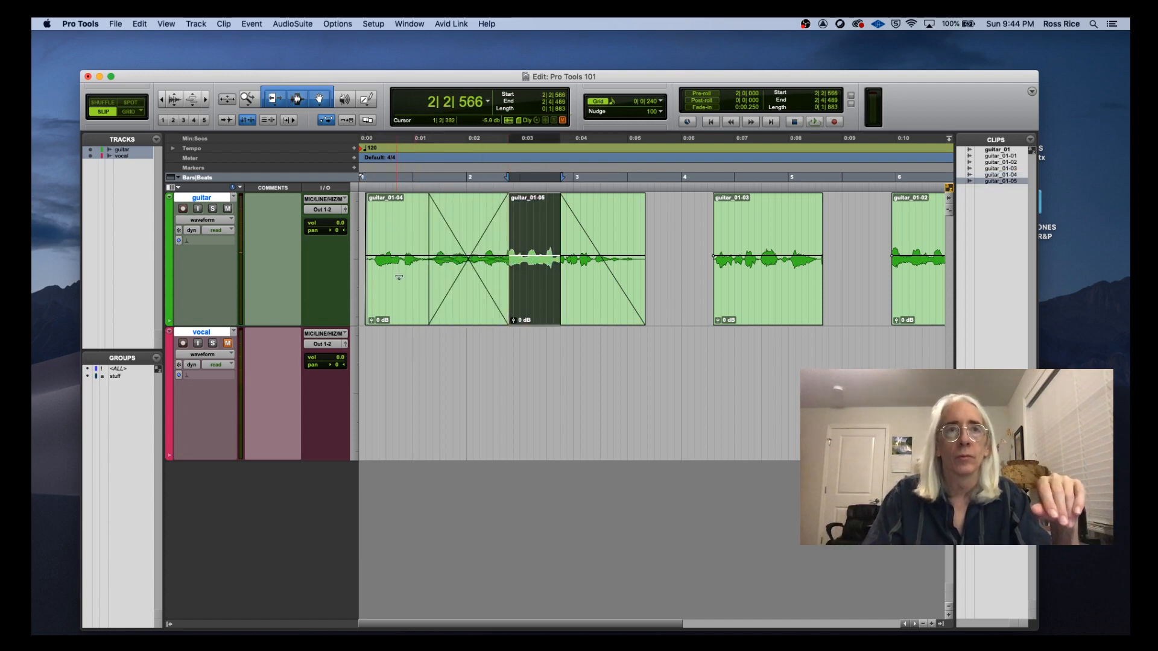
# Step: Clear the clips from the guitar track and select the empty range from 2|4|223 to 3|2|637 in Slip mode
pyautogui.hscroll(10, 621, 407)
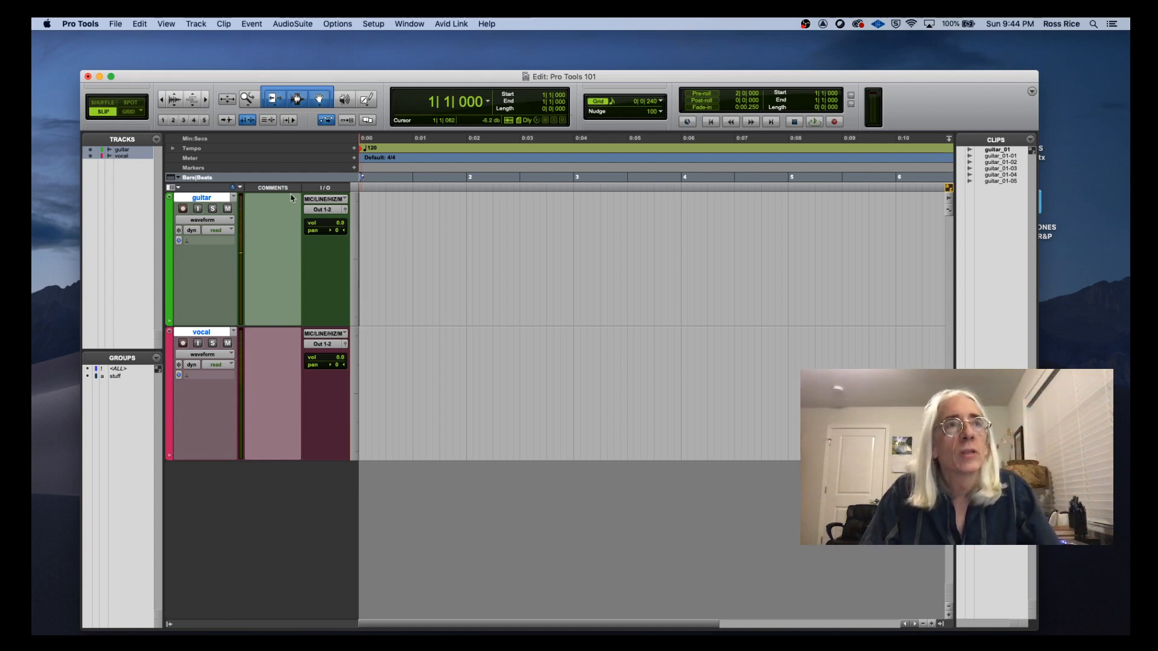
pyautogui.moveTo(465, 234); pyautogui.dragTo(618, 302)
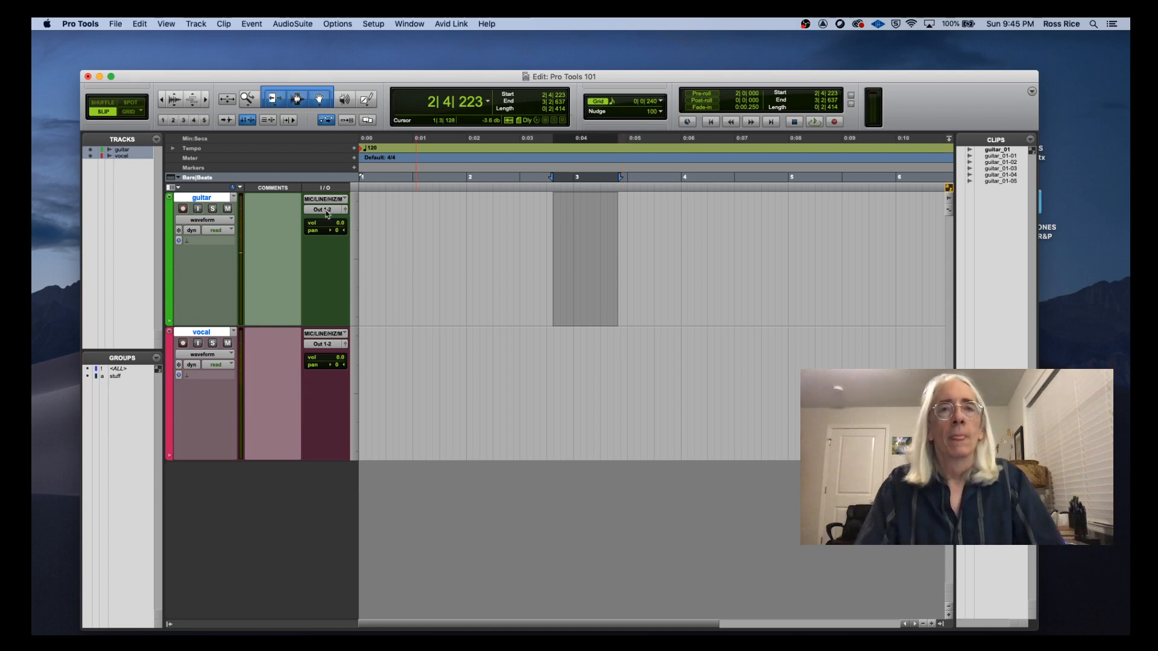
# Step: Switch to Grid mode and select exactly one bar on the guitar track, from 2|1|000 to 3|1|000
pyautogui.click(128, 112)
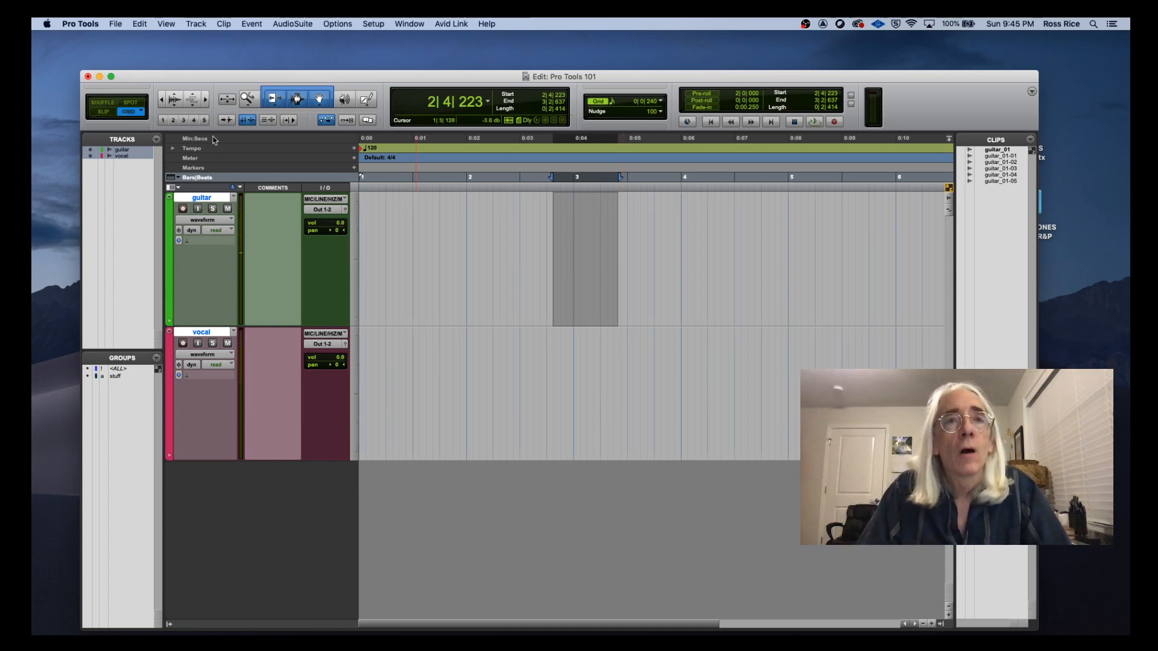
pyautogui.moveTo(472, 259); pyautogui.dragTo(600, 267)
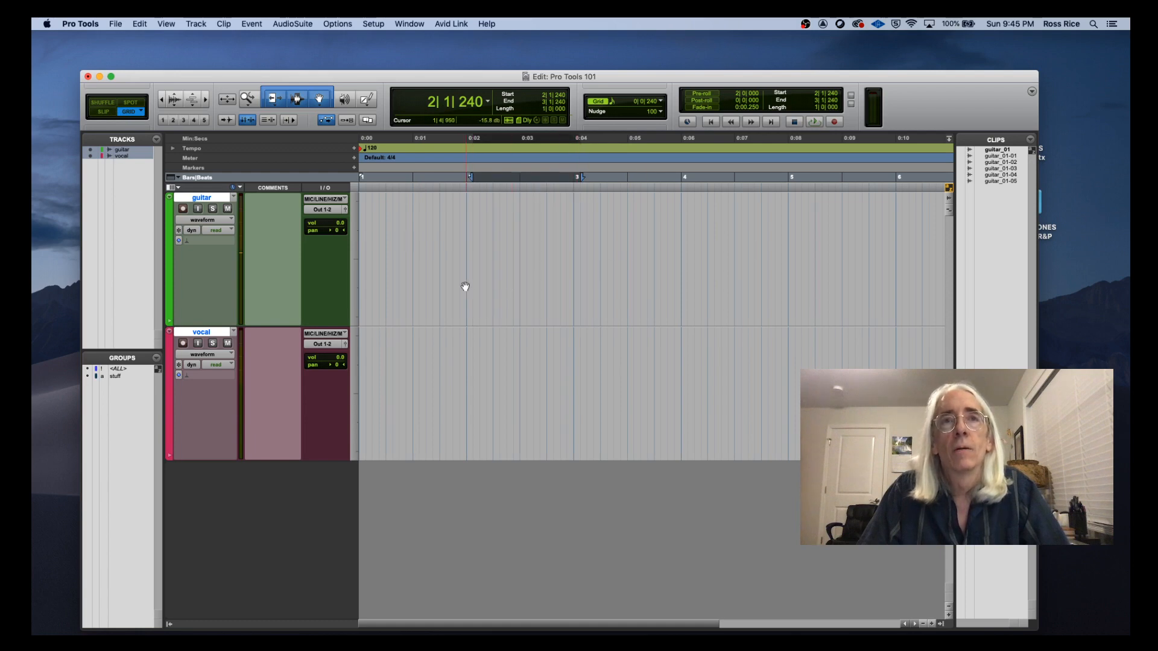
pyautogui.moveTo(466, 247); pyautogui.dragTo(573, 247)
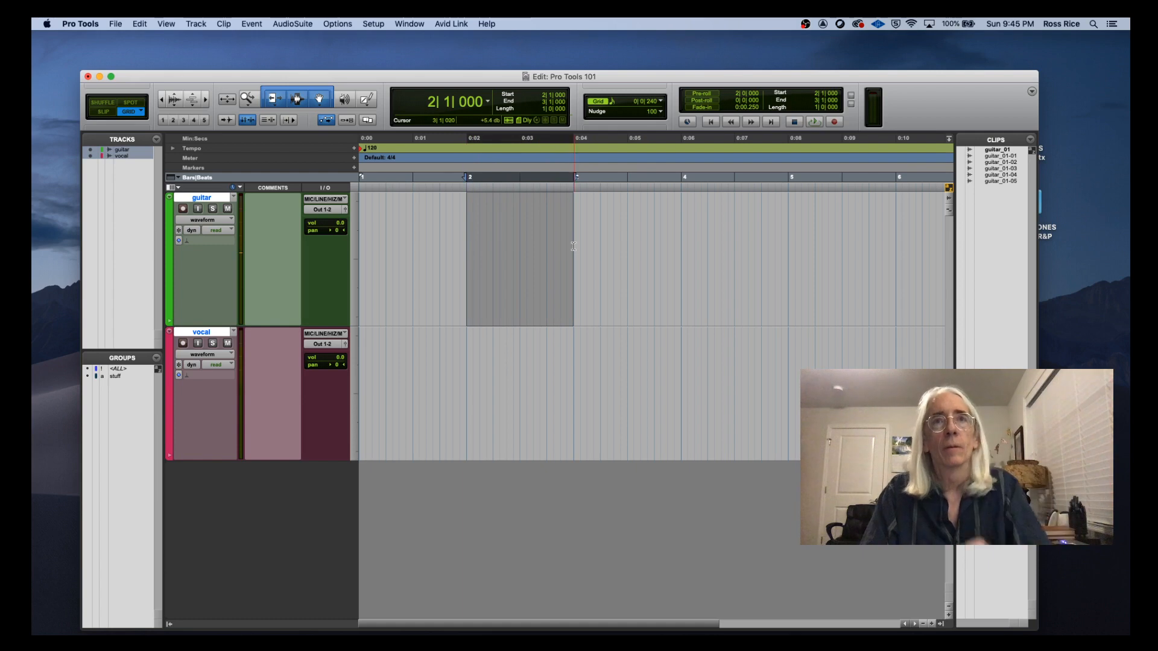
# Step: Place the edit cursor at 1|2|000, hide the grid lines and show them again
pyautogui.click(384, 160)
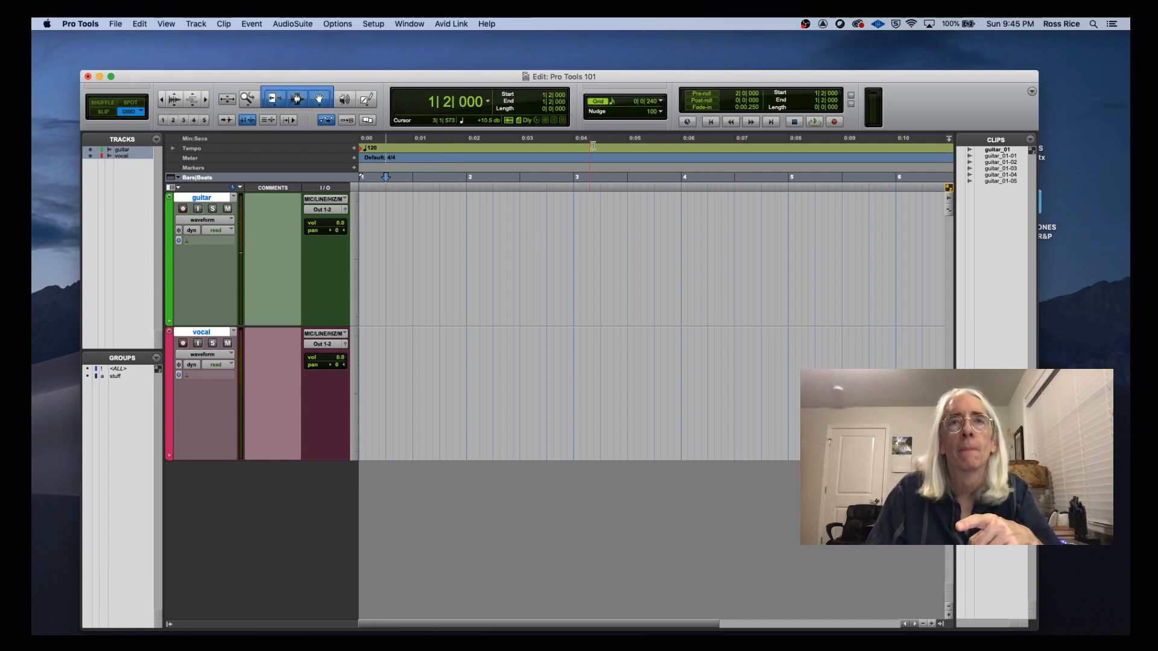
pyautogui.click(599, 102)
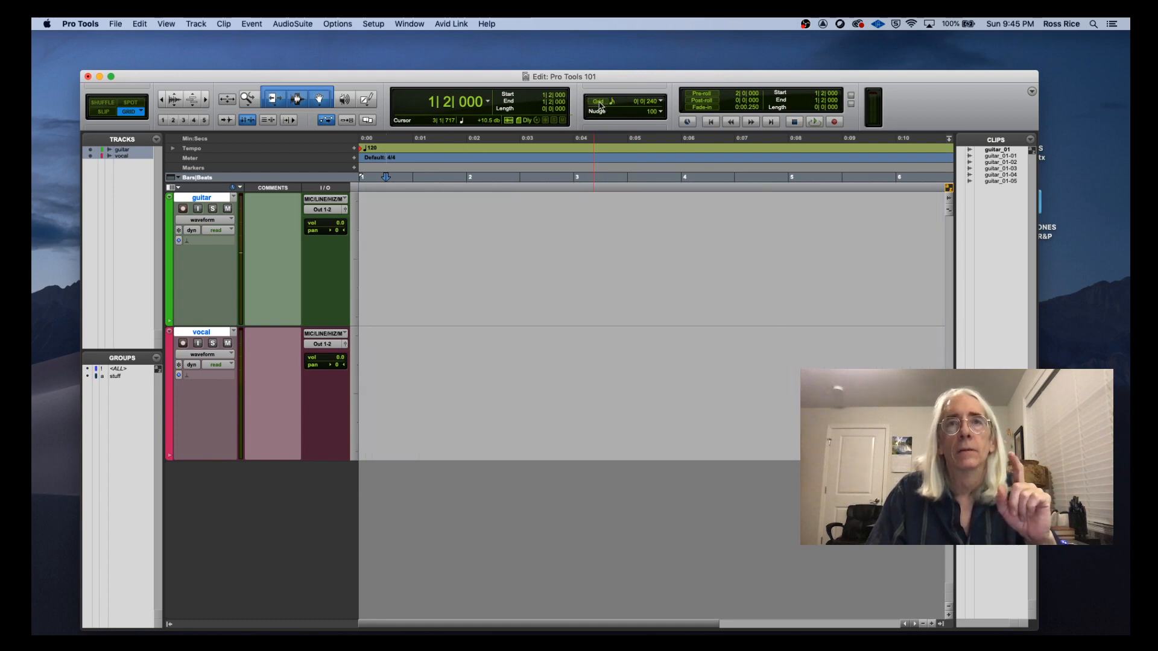
pyautogui.click(599, 102)
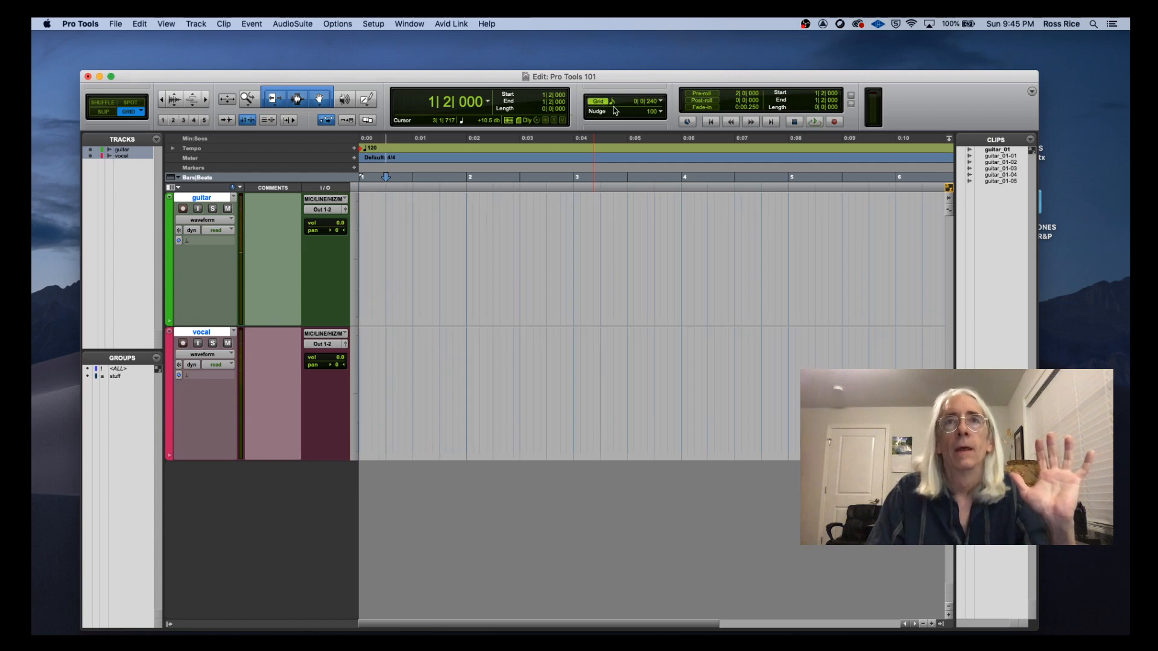
# Step: Try the Timecode scale for the grid value and return the grid to Bars|Beats
pyautogui.click(613, 104)
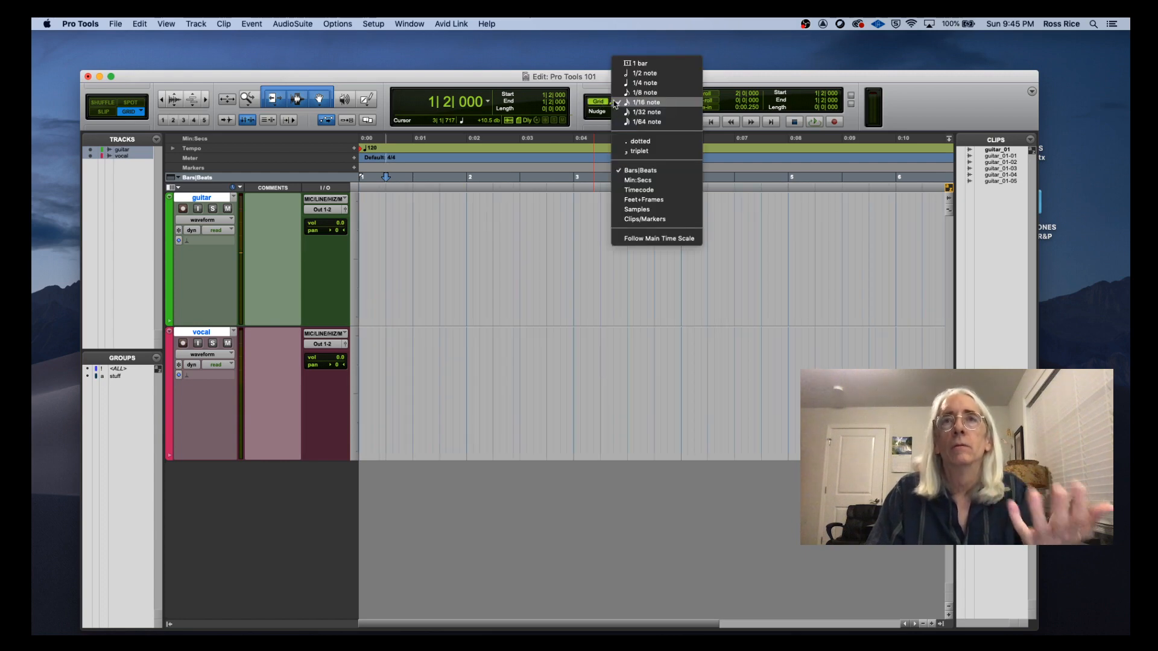
pyautogui.click(610, 104)
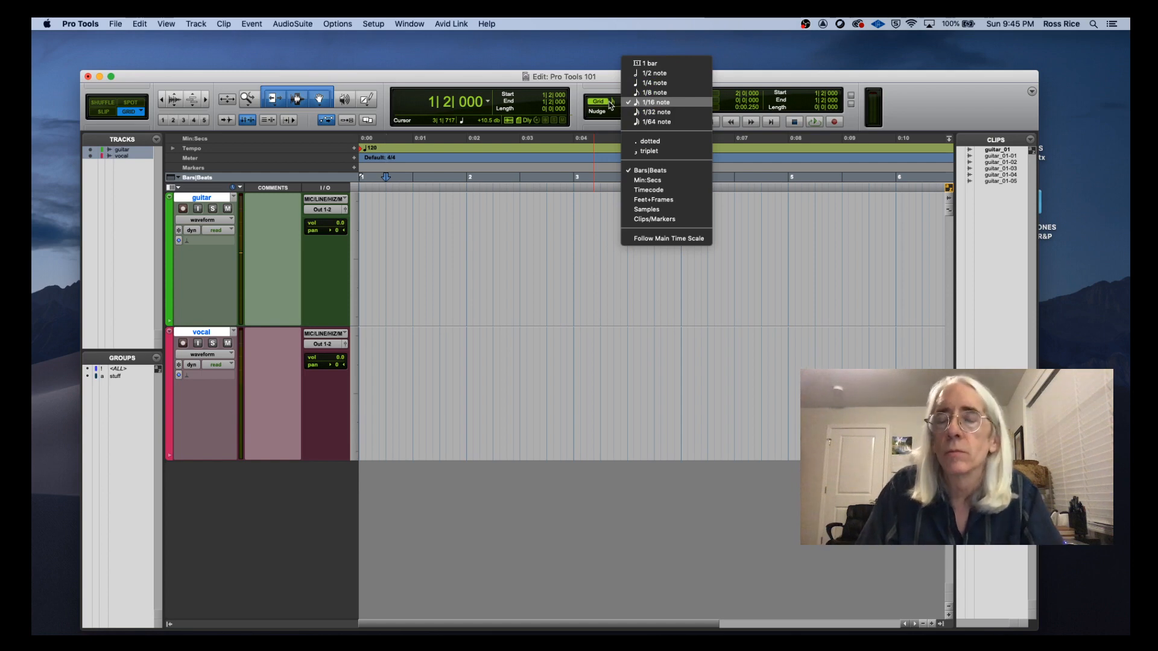
pyautogui.click(668, 189)
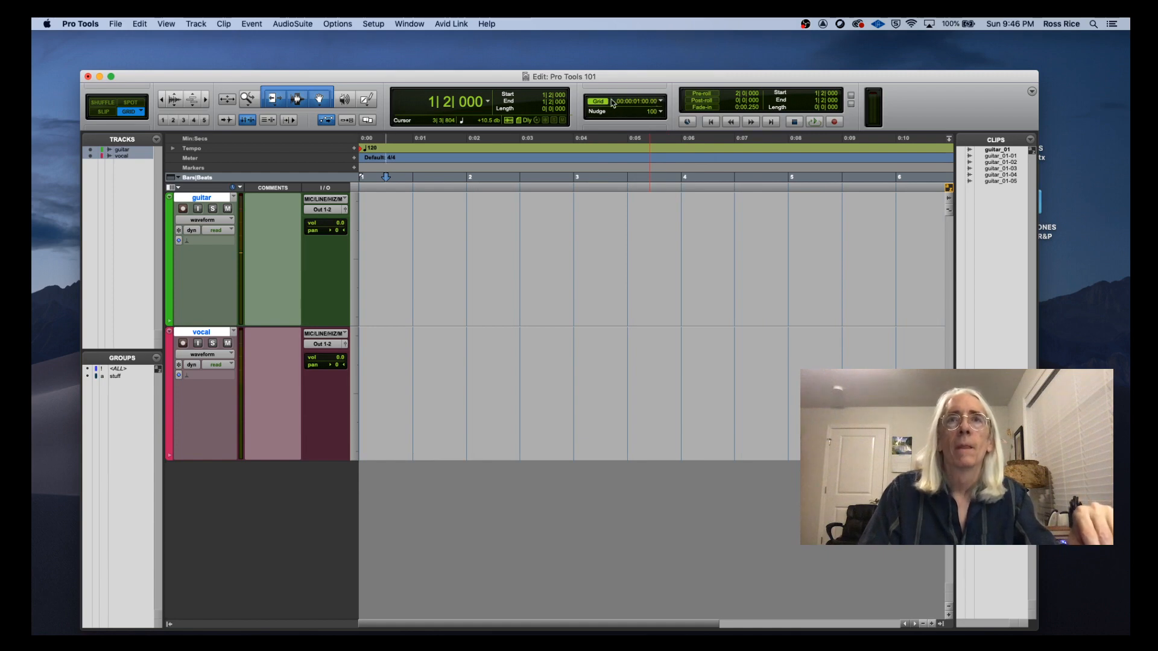
pyautogui.click(638, 102)
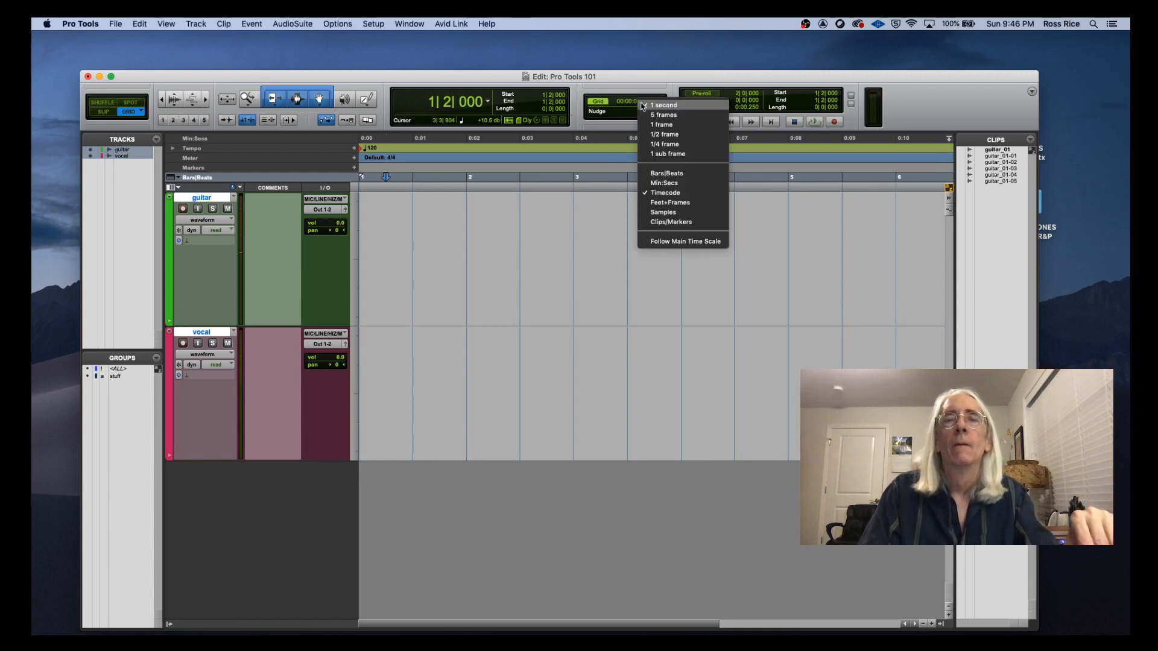
pyautogui.click(668, 173)
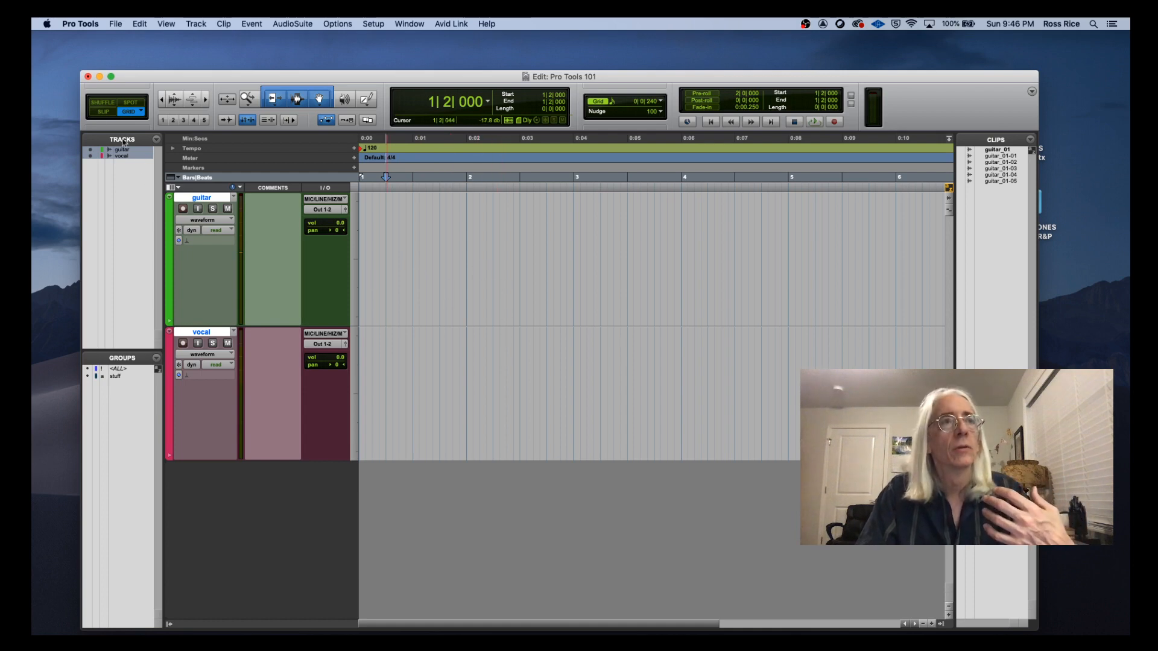
# Step: Compare freely selecting a guitar-track range in Slip mode with a Grid mode selection from 1|4|480 to 2|3|240
pyautogui.click(101, 113)
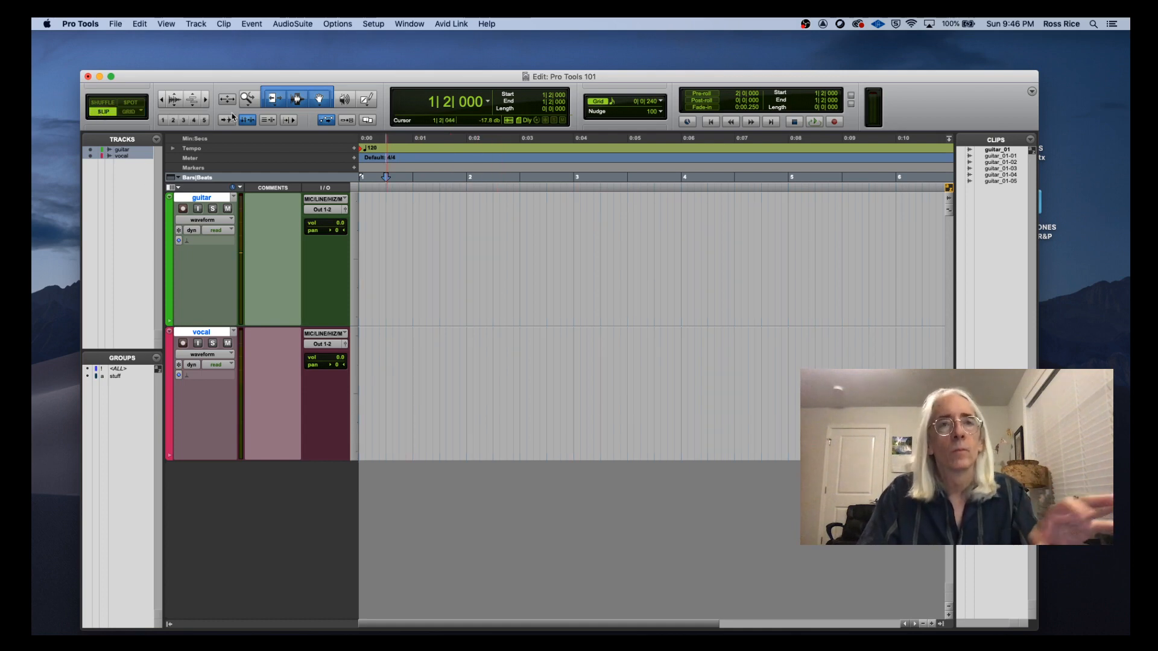
pyautogui.moveTo(465, 259); pyautogui.dragTo(531, 259)
pyautogui.click(129, 113)
pyautogui.moveTo(453, 265); pyautogui.dragTo(527, 265)
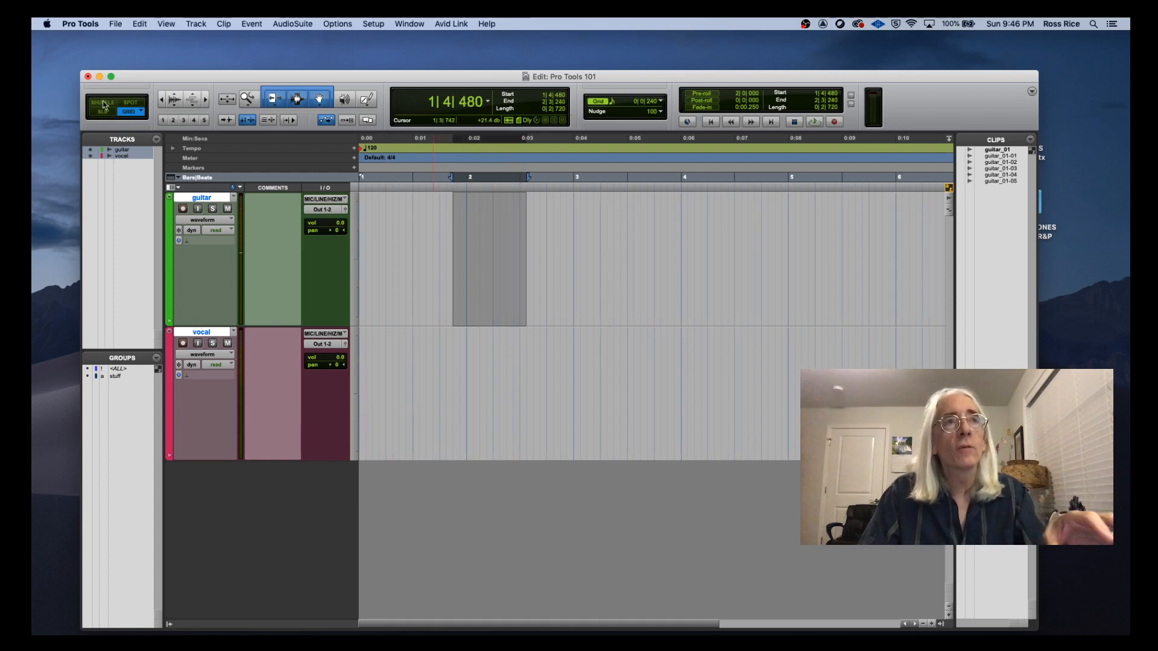
pyautogui.click(498, 308)
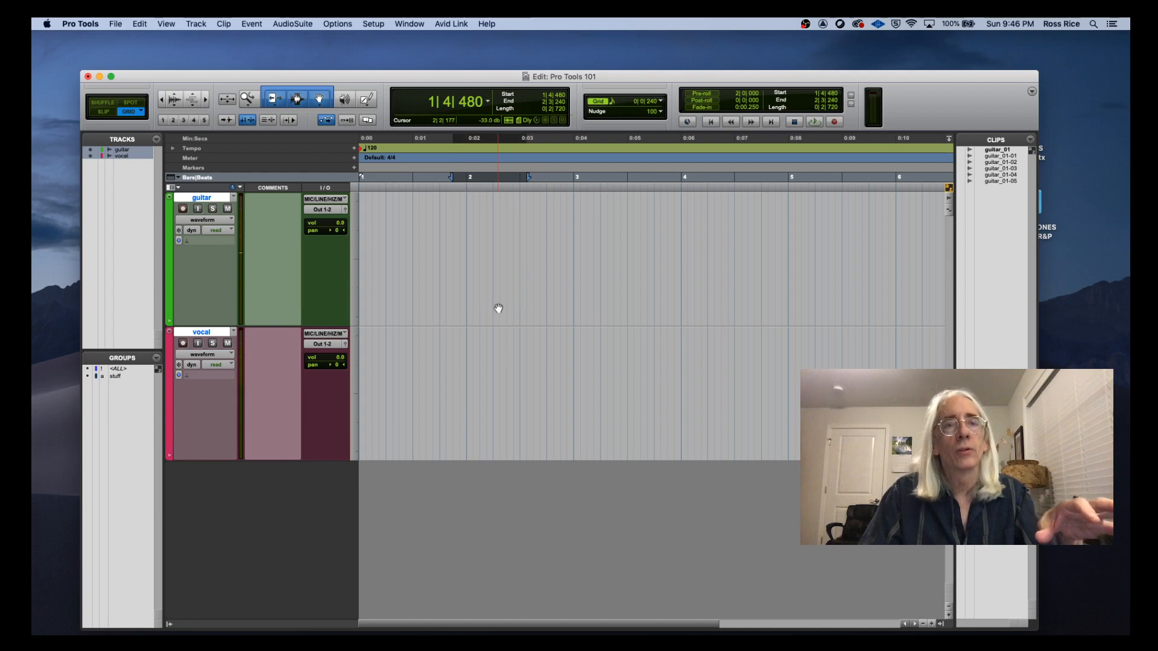
# Step: Record-enable the guitar track and record a short new take starting at 1|4|720
pyautogui.click(183, 208)
pyautogui.click(460, 242)
pyautogui.click(835, 123)
pyautogui.press('space')
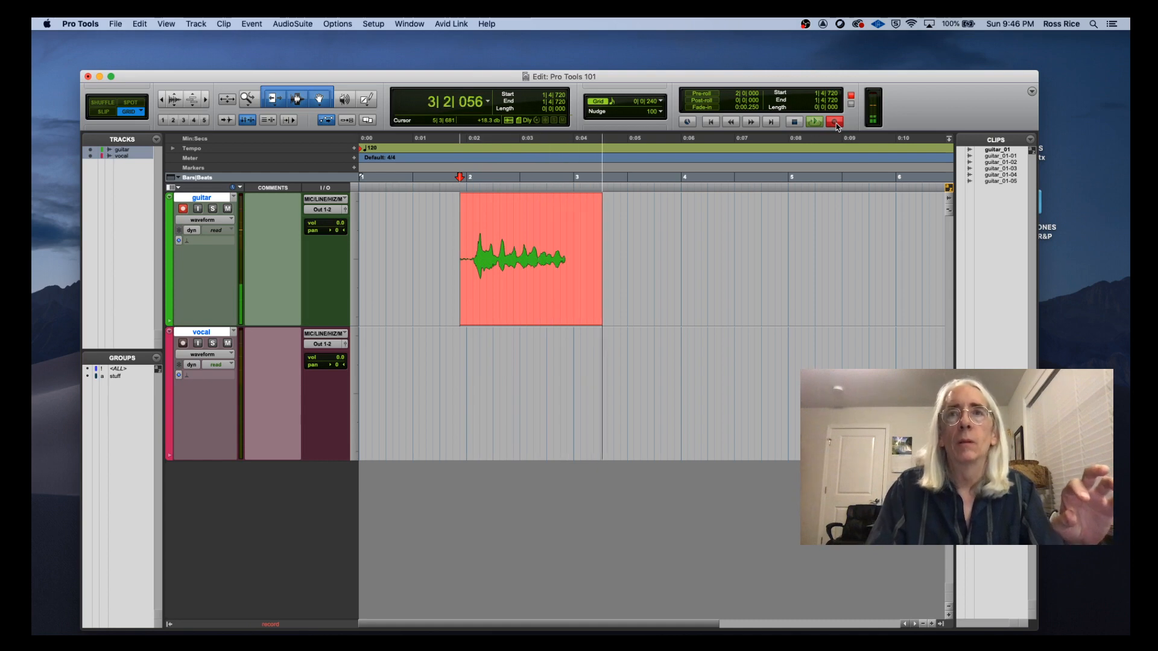
pyautogui.press('space')
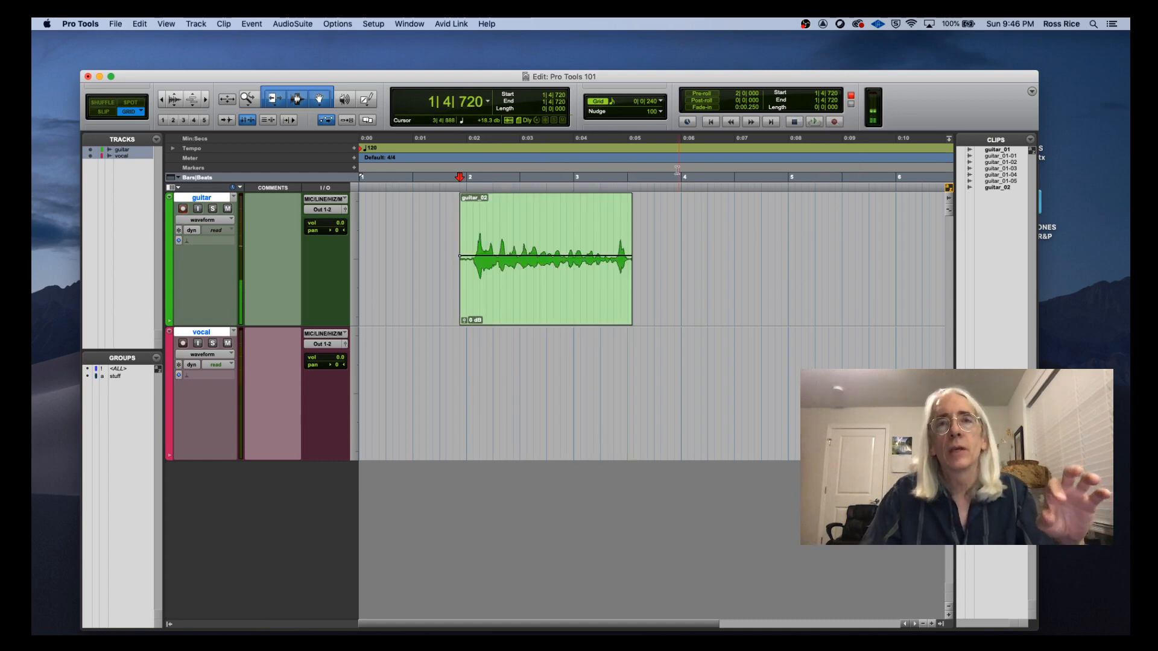
# Step: Select 2|3|240 to 2|4|720 in the new guitar take, try deleting it in Shuffle mode, and undo the deletion
pyautogui.moveTo(525, 227); pyautogui.dragTo(567, 226)
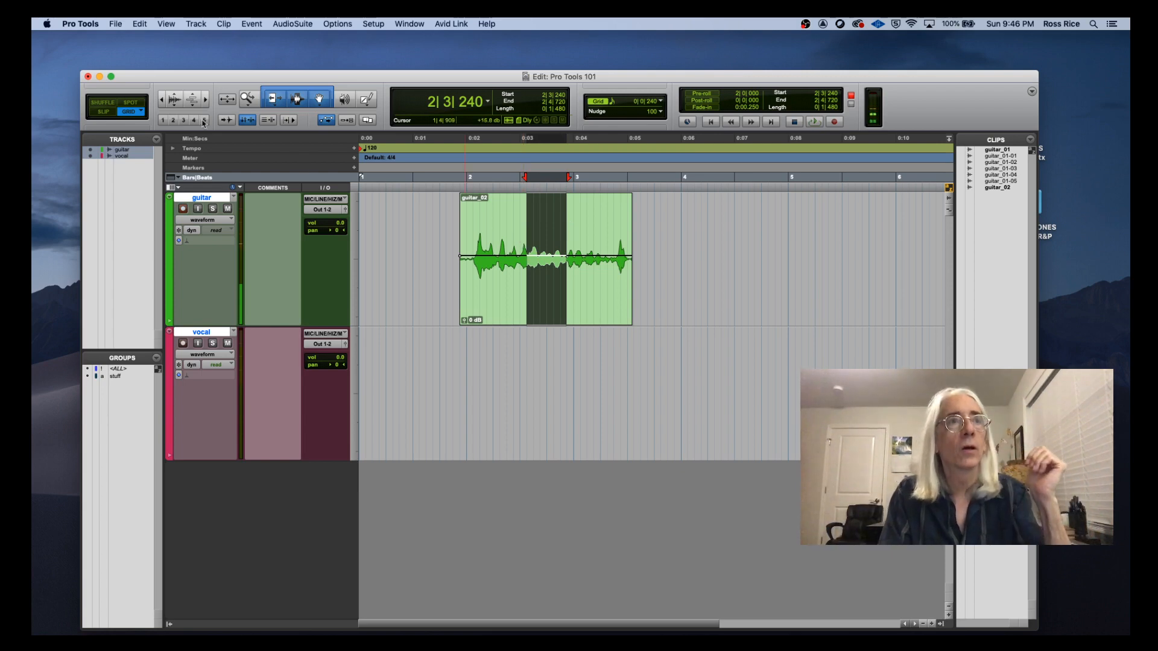
pyautogui.click(116, 105)
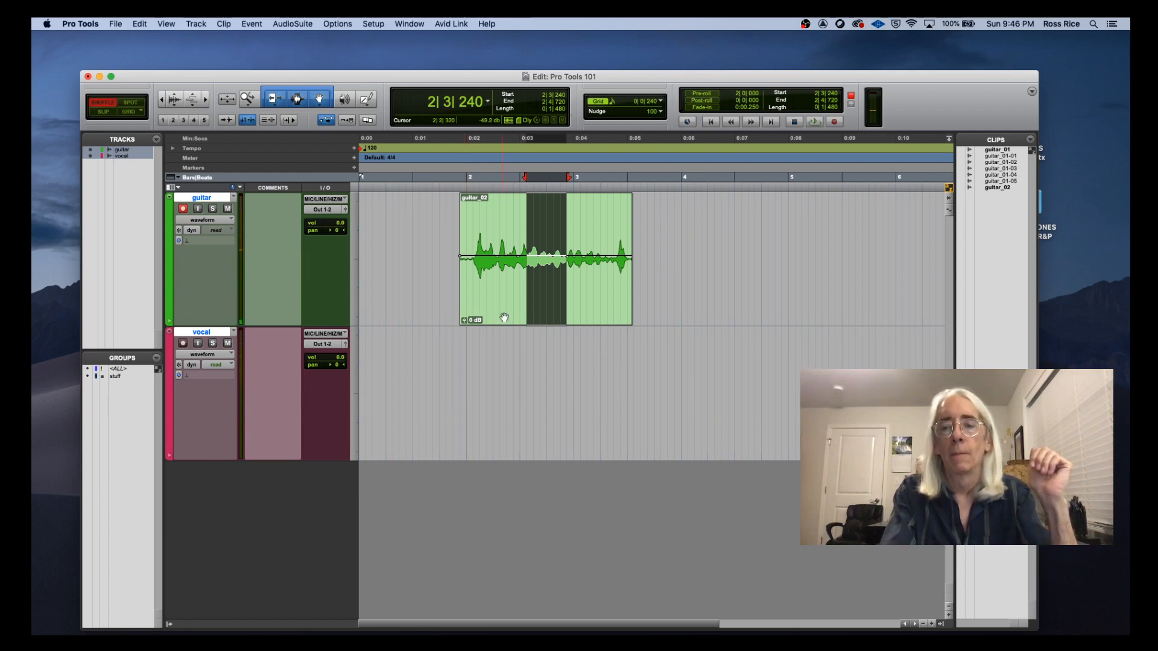
pyautogui.press('Delete')
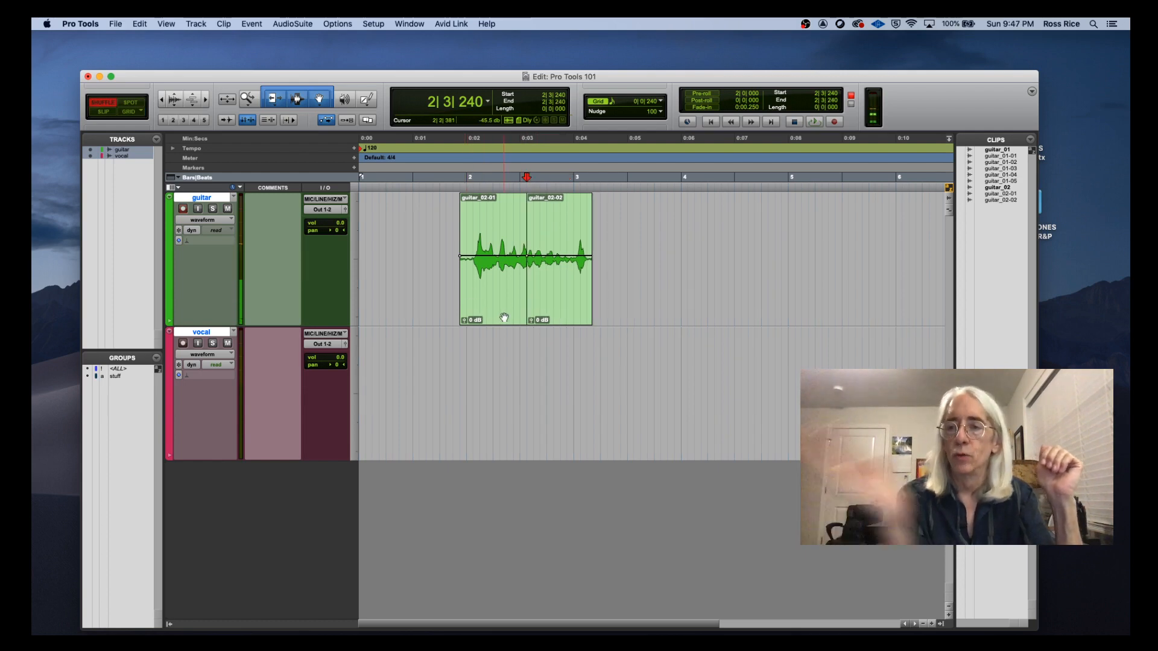
pyautogui.press('super+z')
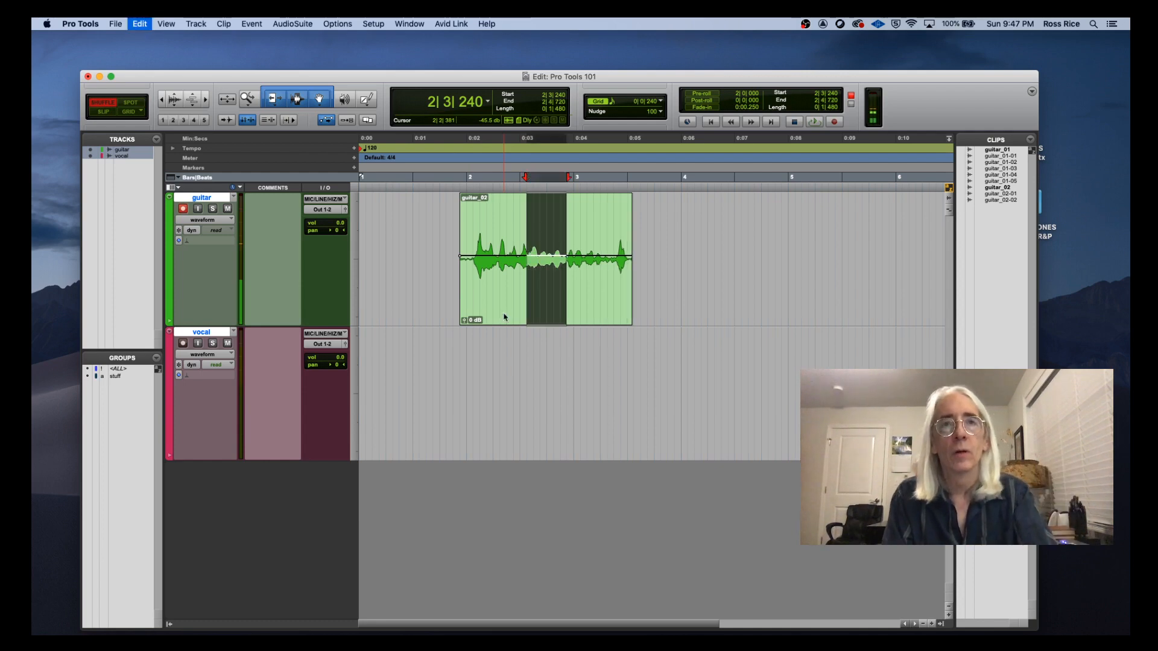
# Step: Try deleting the selected guitar range in Slip mode and undo the deletion
pyautogui.press('space')
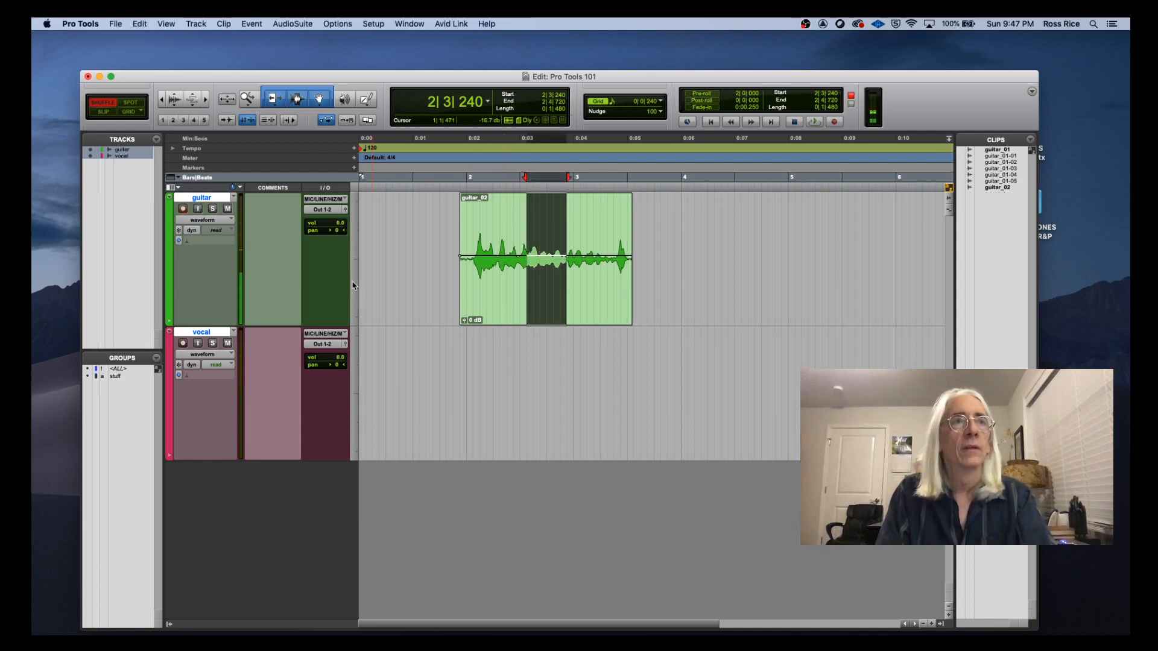
pyautogui.click(103, 113)
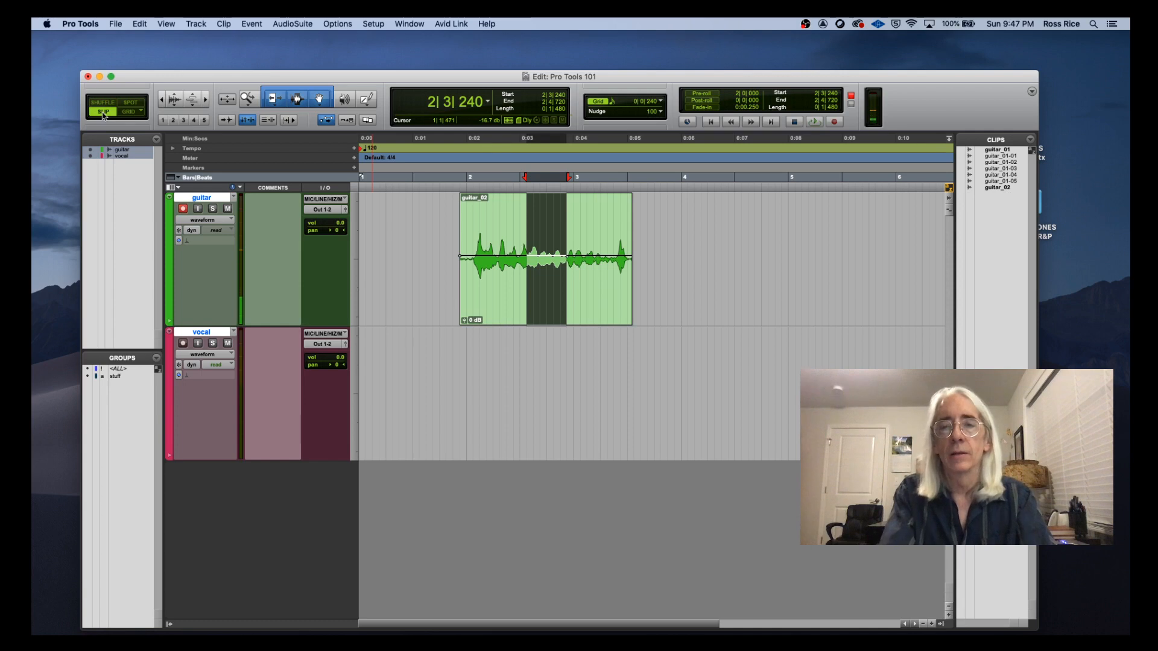
pyautogui.press('Delete')
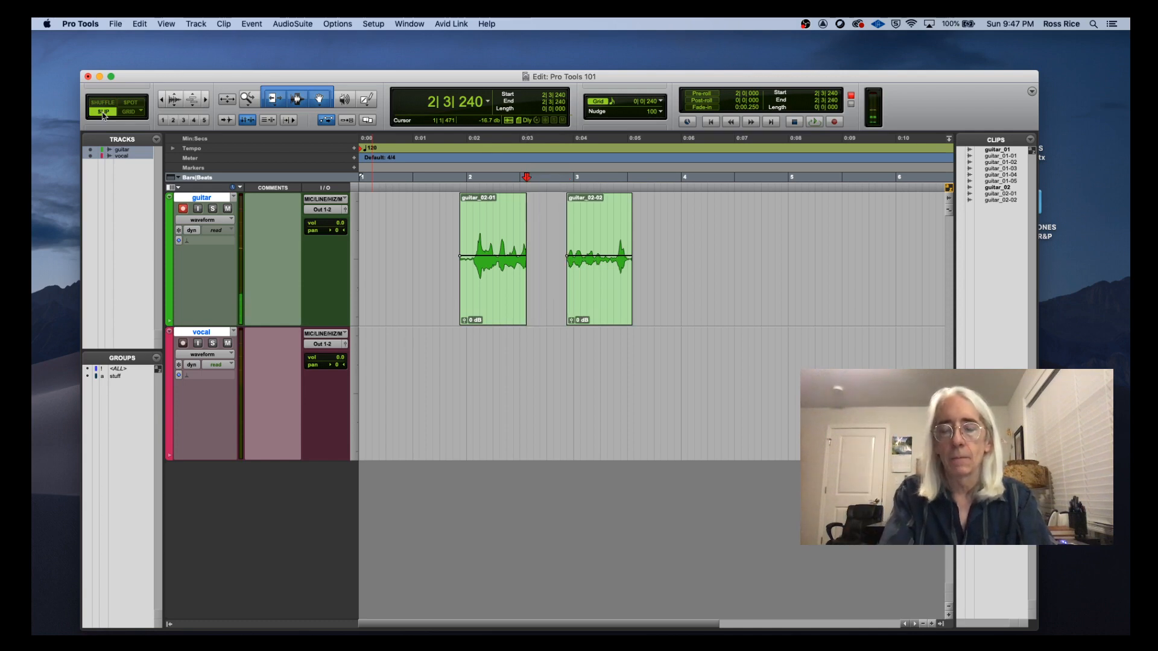
pyautogui.press('super+z')
# Step: Switch back to Shuffle mode and delete the selected guitar range so the remaining audio closes the gap
pyautogui.click(103, 105)
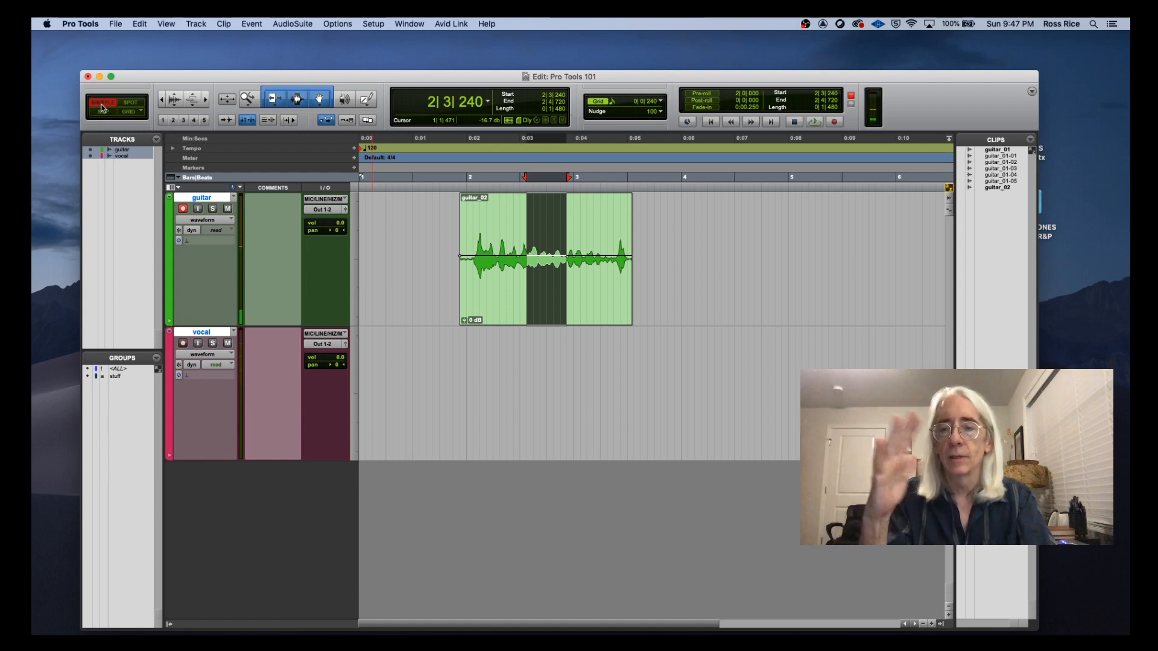
pyautogui.press('Delete')
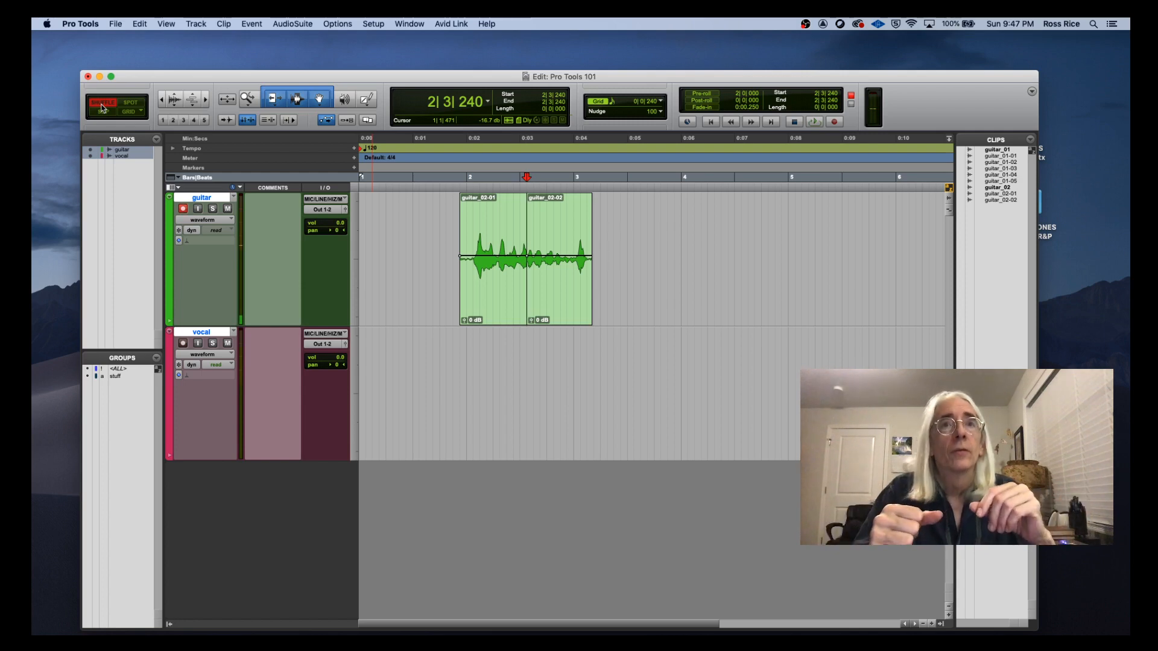
# Step: Switch the edit mode to Slip, Grid and Spot in turn, ending back in Slip mode
pyautogui.click(67, 83)
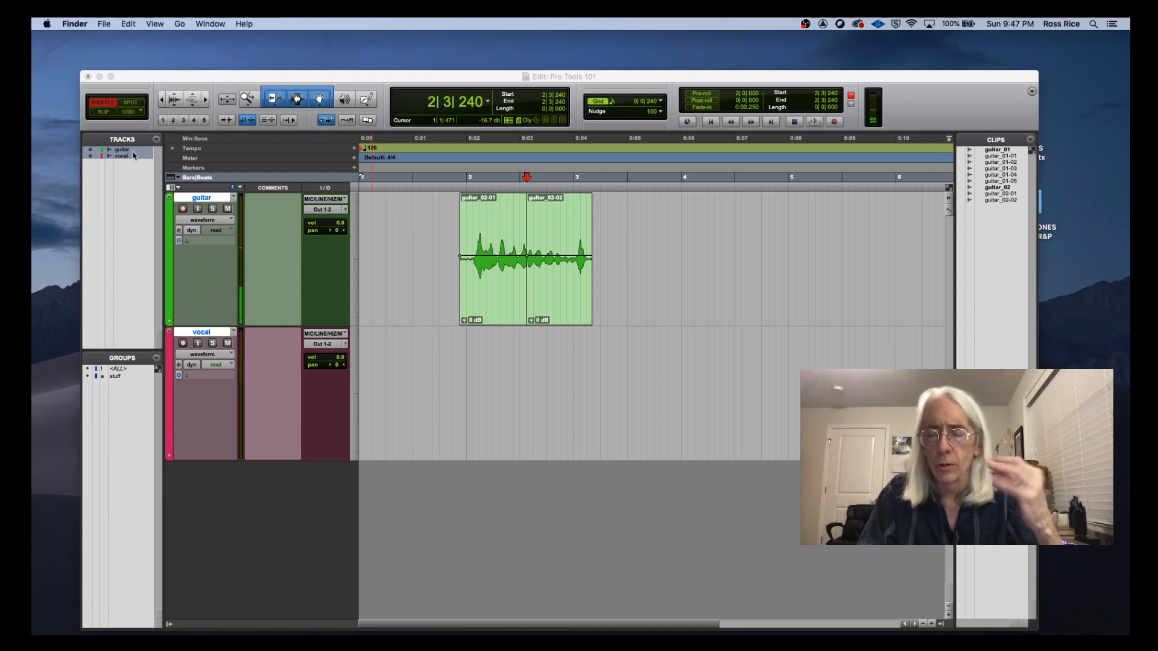
pyautogui.click(101, 114)
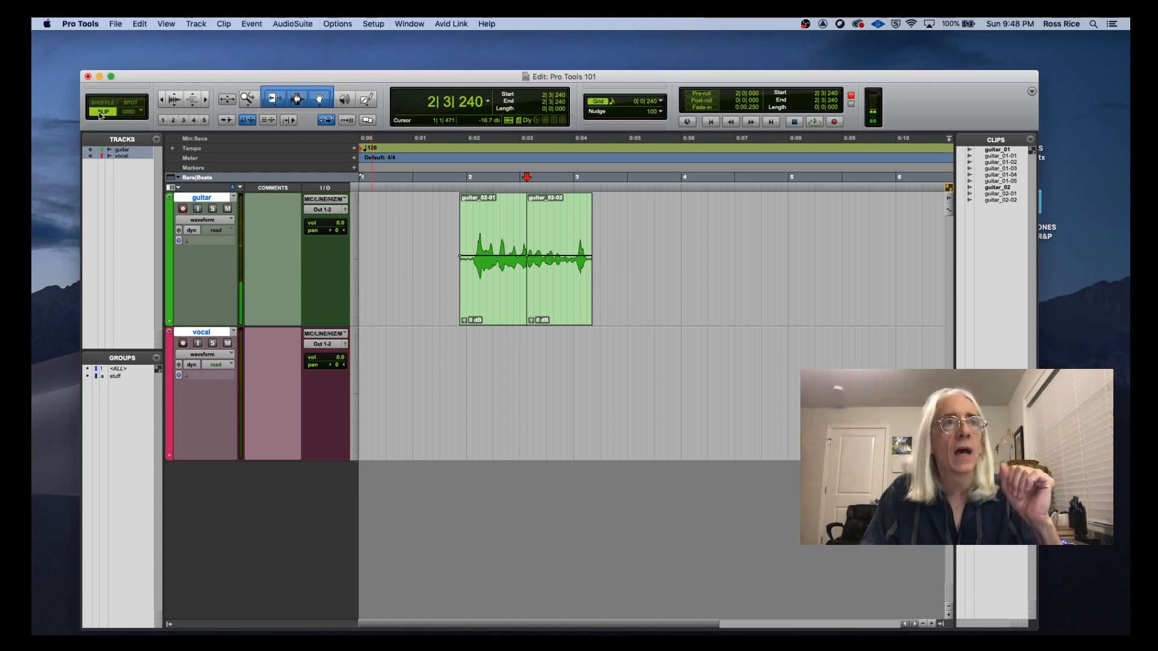
pyautogui.click(135, 112)
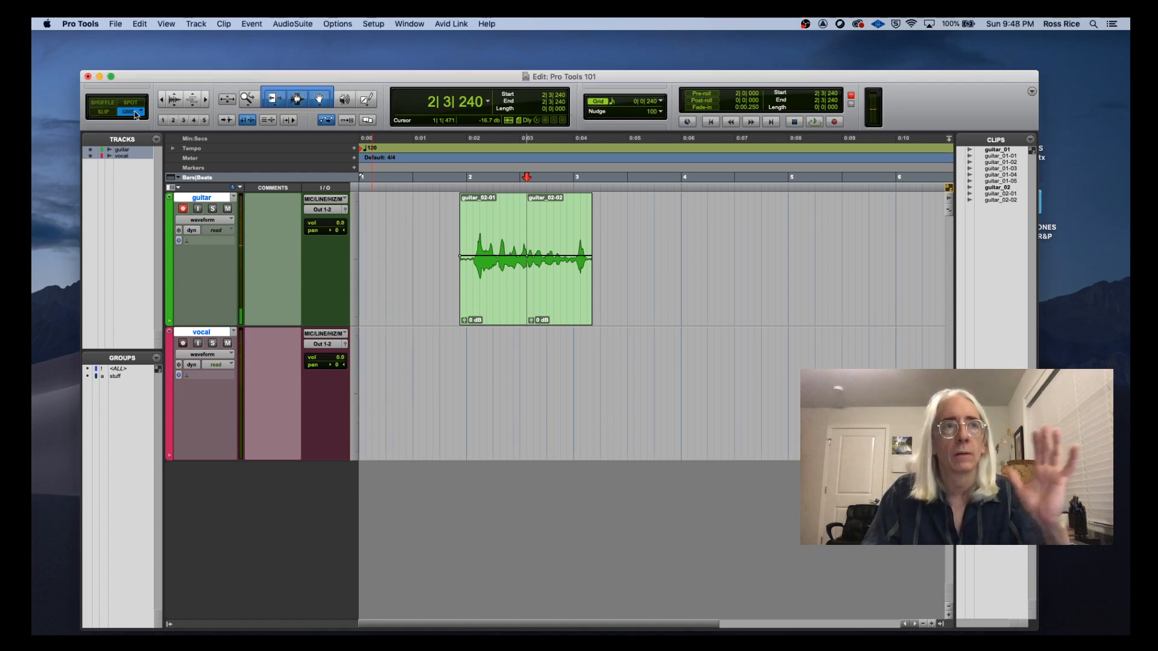
pyautogui.click(132, 103)
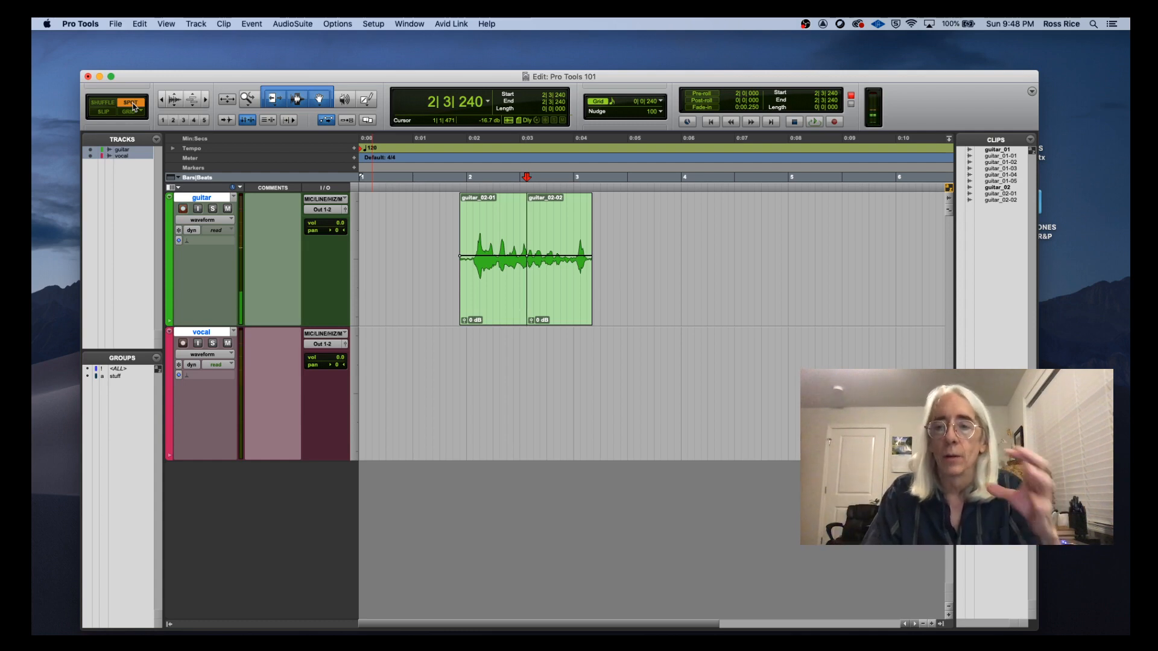
pyautogui.click(104, 112)
# Step: Move the first guitar clip to about 5|2|674 and spot it back to its original time stamp of 1|4|720
pyautogui.click(464, 298)
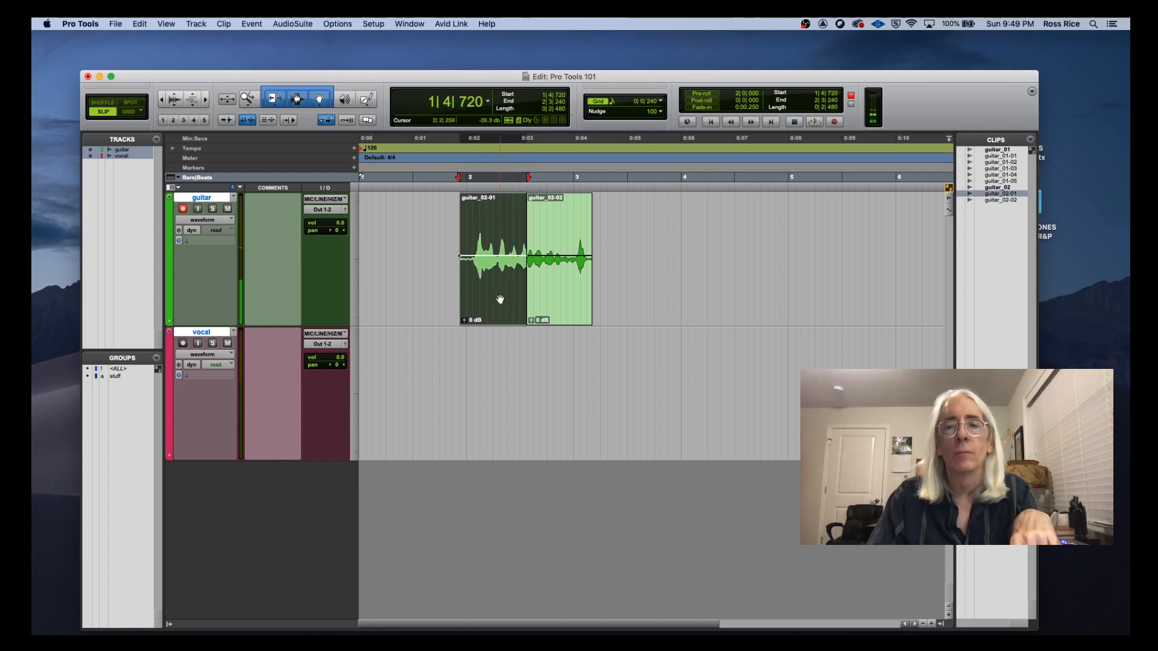
pyautogui.moveTo(483, 294); pyautogui.dragTo(858, 295)
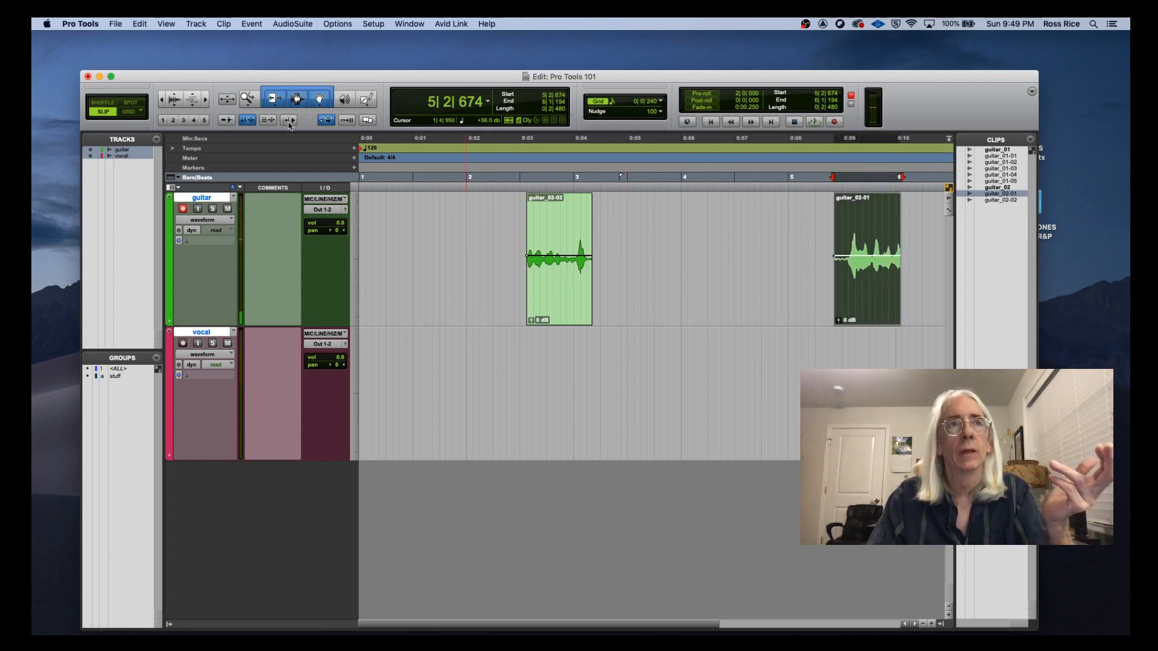
pyautogui.press('F3')
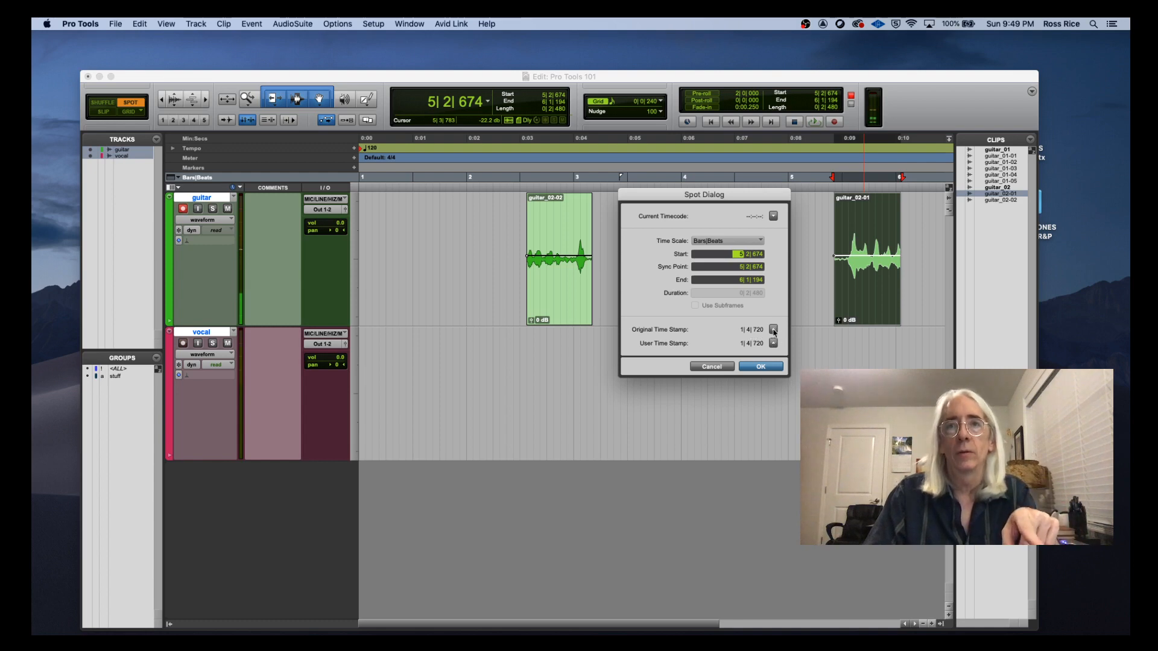
pyautogui.click(761, 365)
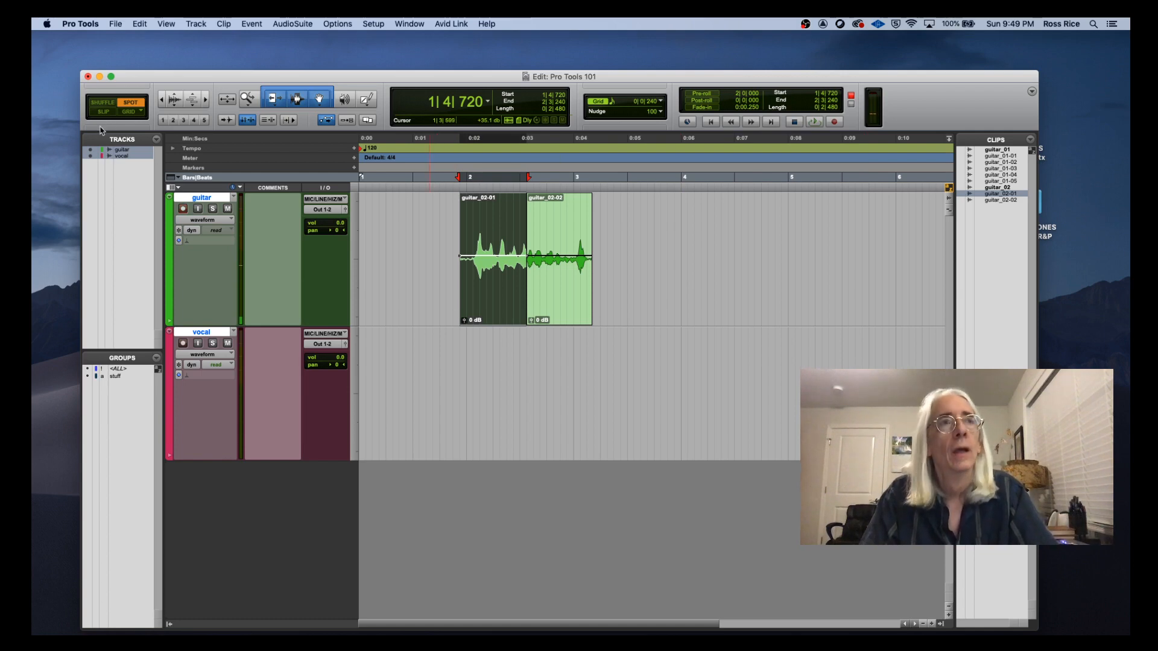
# Step: Switch to Grid mode and back to Slip mode, and place the edit cursor at about 1|3|742
pyautogui.click(136, 114)
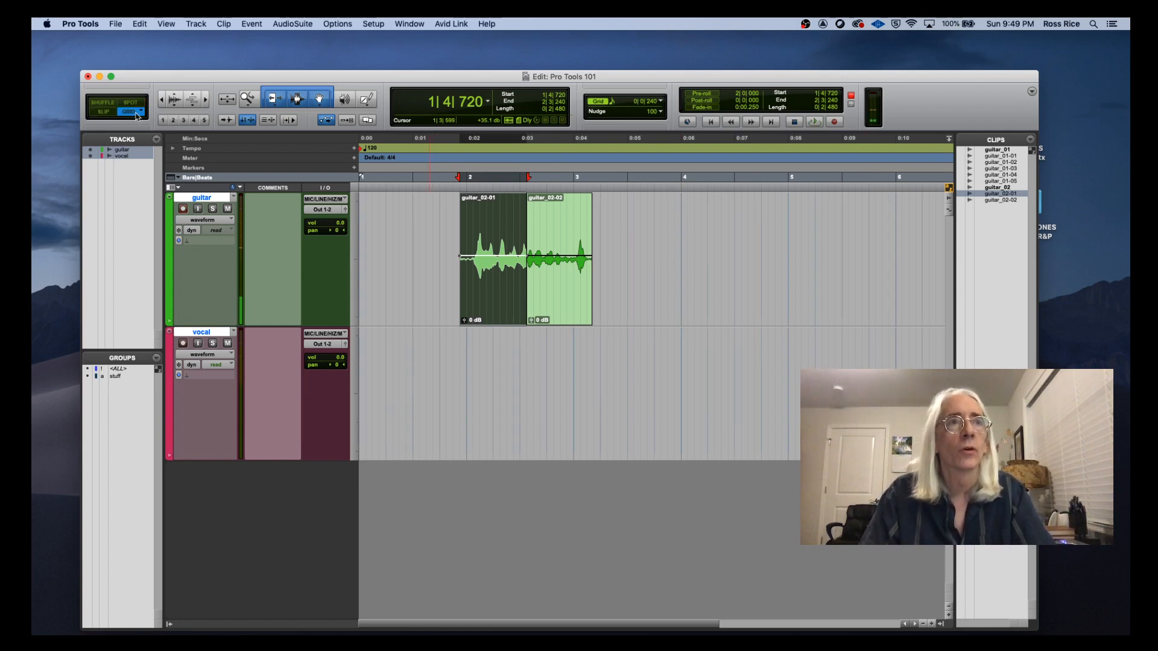
pyautogui.hscroll(1, 129, 114)
pyautogui.click(108, 115)
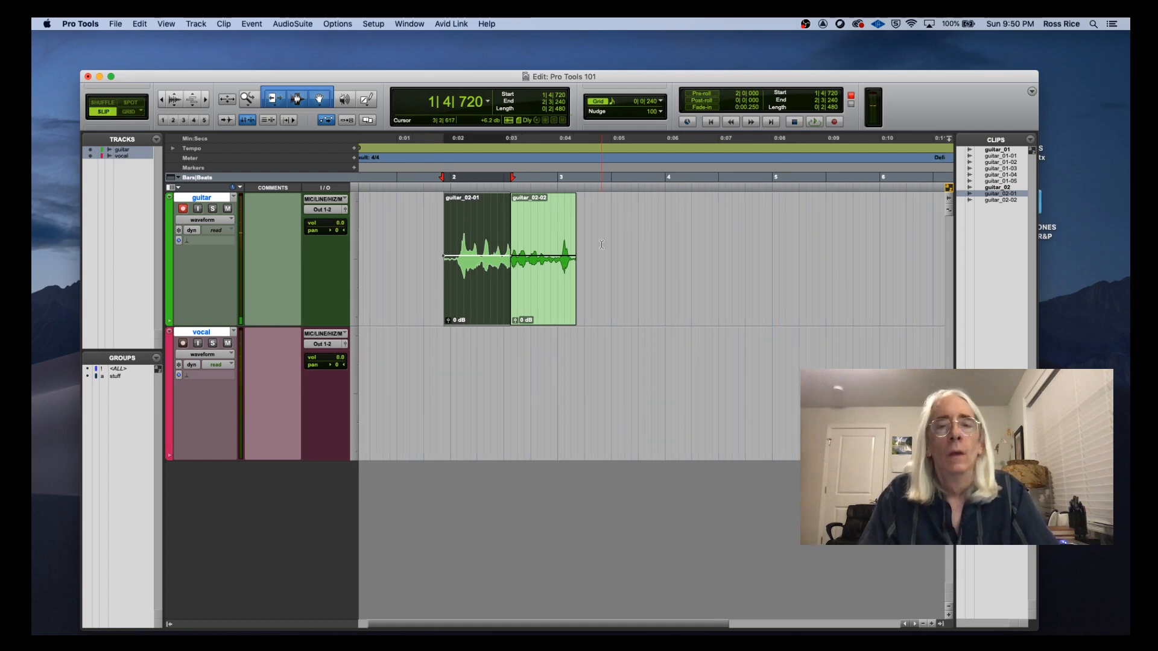
pyautogui.click(417, 181)
pyautogui.hscroll(5, 333, 158)
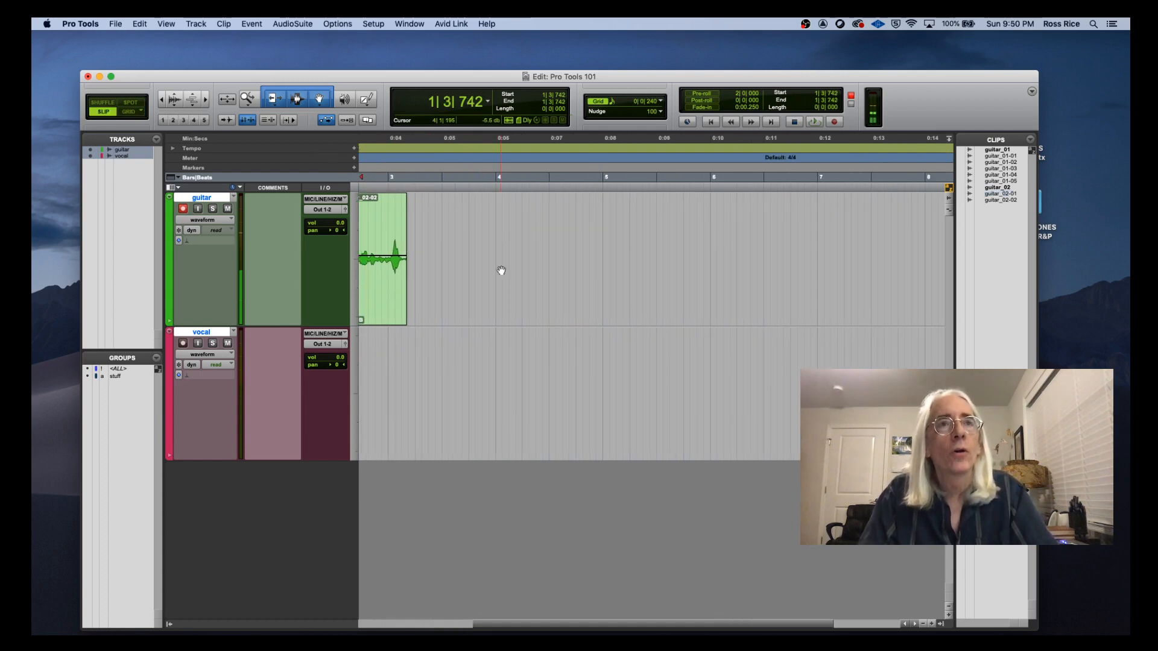
pyautogui.hscroll(-5, 500, 274)
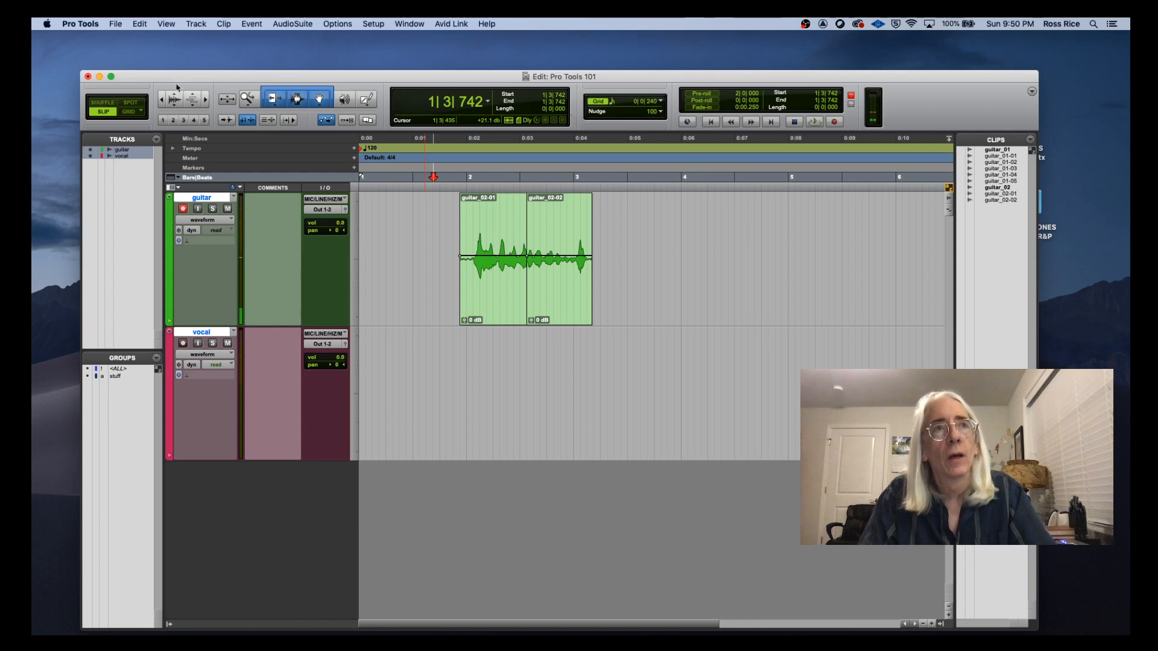
# Step: Zoom in on the timeline horizontally and zoom back out by the same amount
pyautogui.click(206, 100)
pyautogui.click(206, 100)
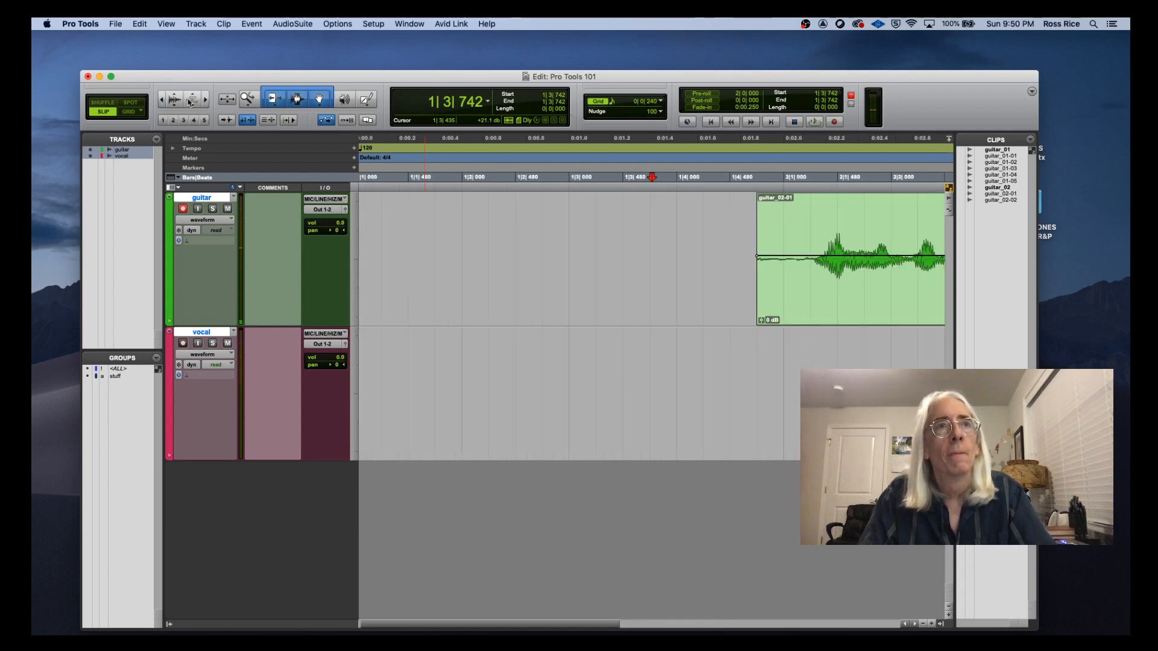
pyautogui.click(163, 100)
pyautogui.click(162, 100)
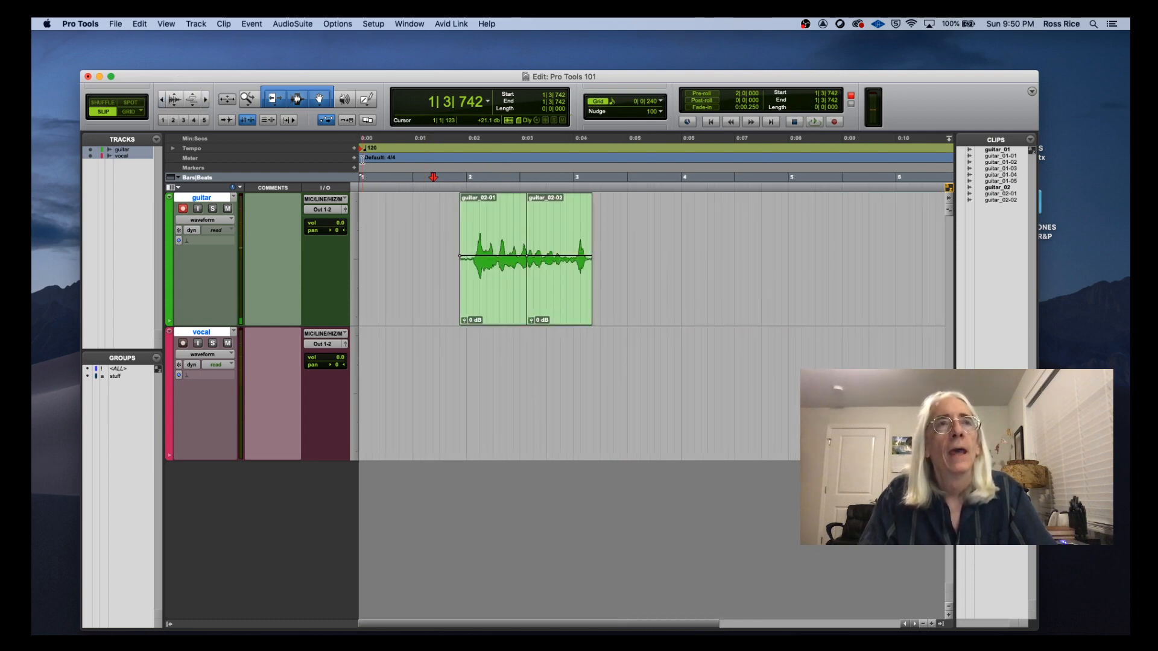
# Step: Try trimming the start of the first guitar clip to about 2|1|481 with the Trim tool alone
pyautogui.click(300, 102)
pyautogui.click(273, 100)
pyautogui.doubleClick(476, 228)
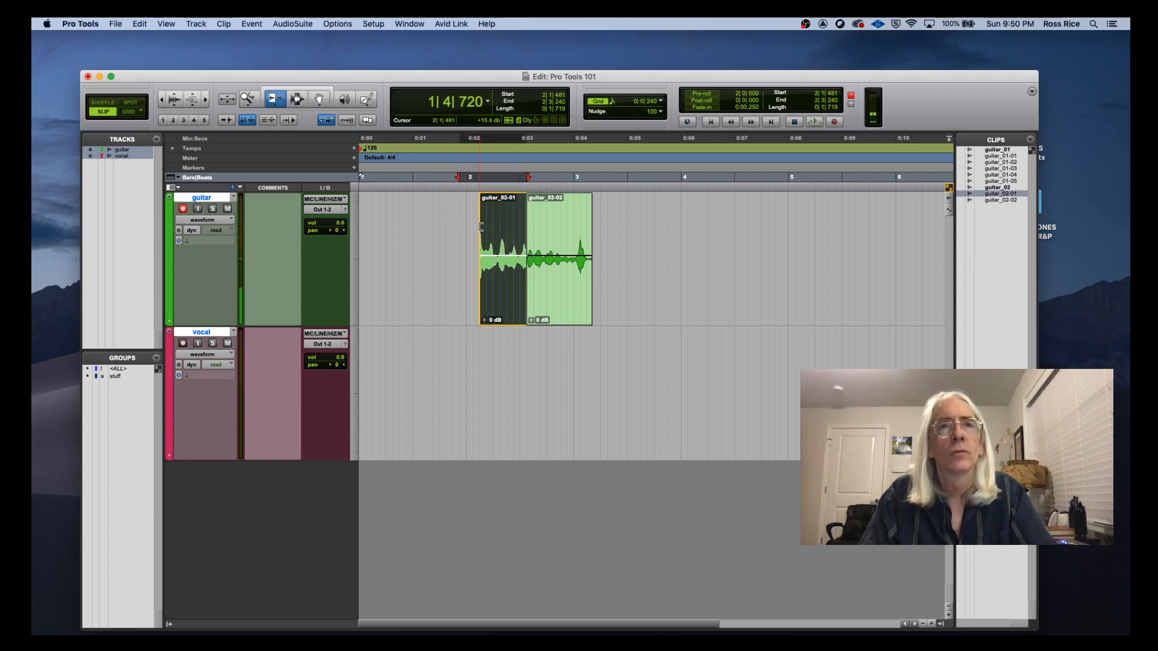
# Step: Select 2|3|937 to 2|4|858 in the second guitar clip with the Selector tool, and move the first clip to about 3|4|454 with the Grabber tool
pyautogui.click(297, 100)
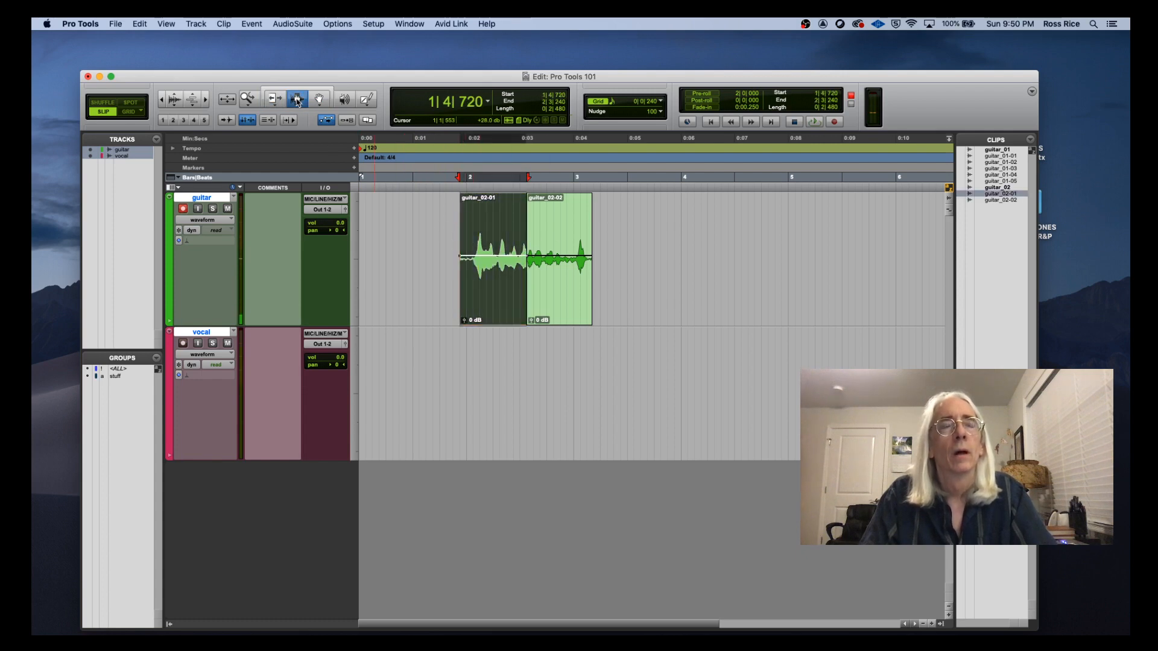
pyautogui.moveTo(546, 253); pyautogui.dragTo(571, 232)
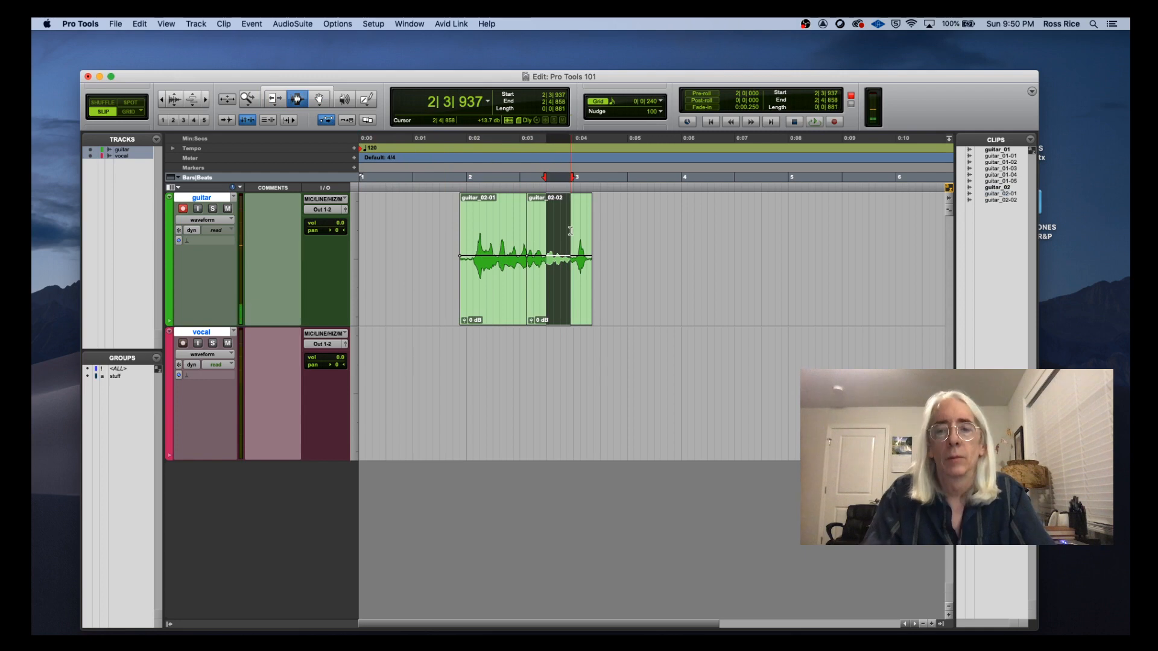
pyautogui.click(319, 99)
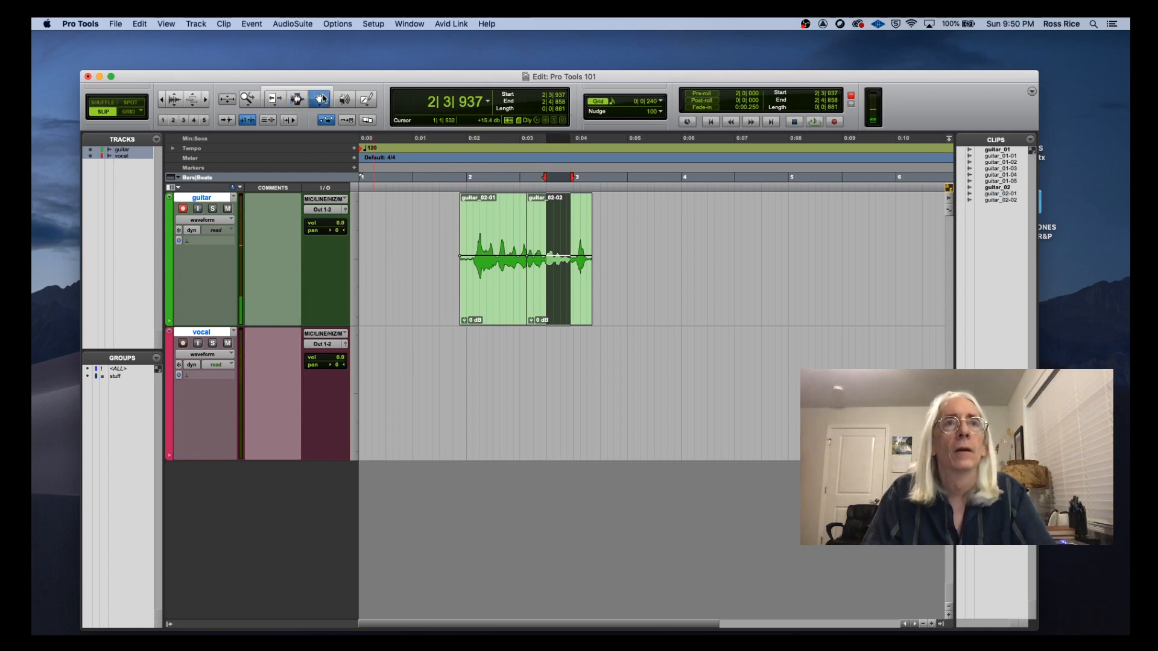
pyautogui.moveTo(497, 310); pyautogui.dragTo(703, 310)
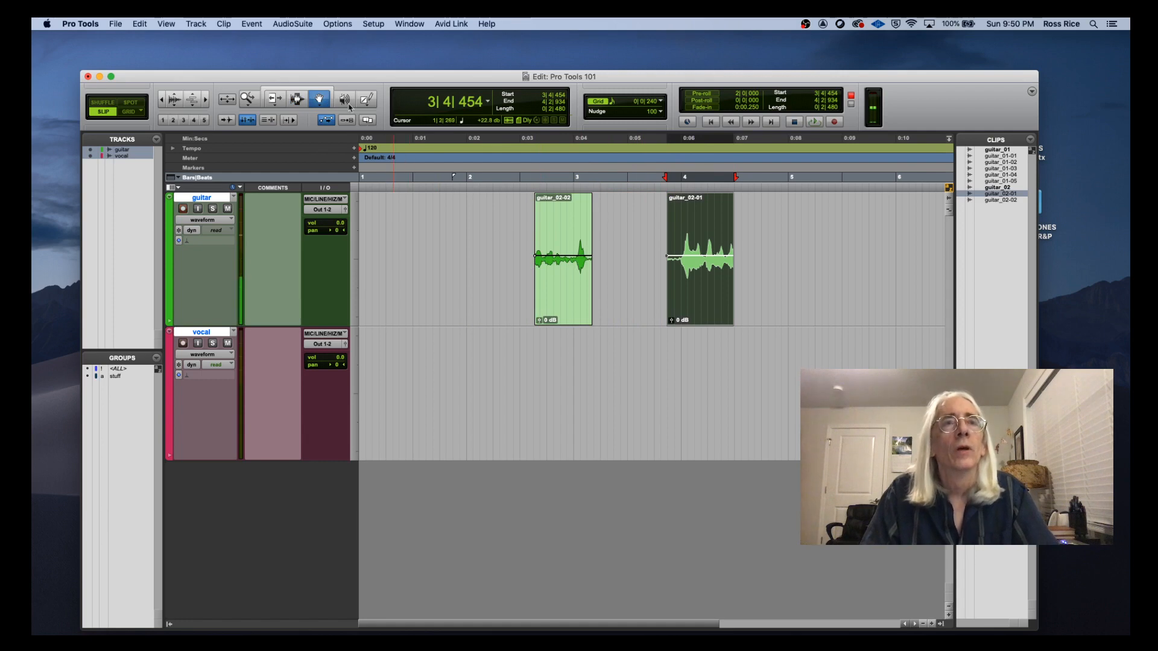
# Step: Zoom in on the two guitar clips with the Zoomer tool
pyautogui.click(248, 99)
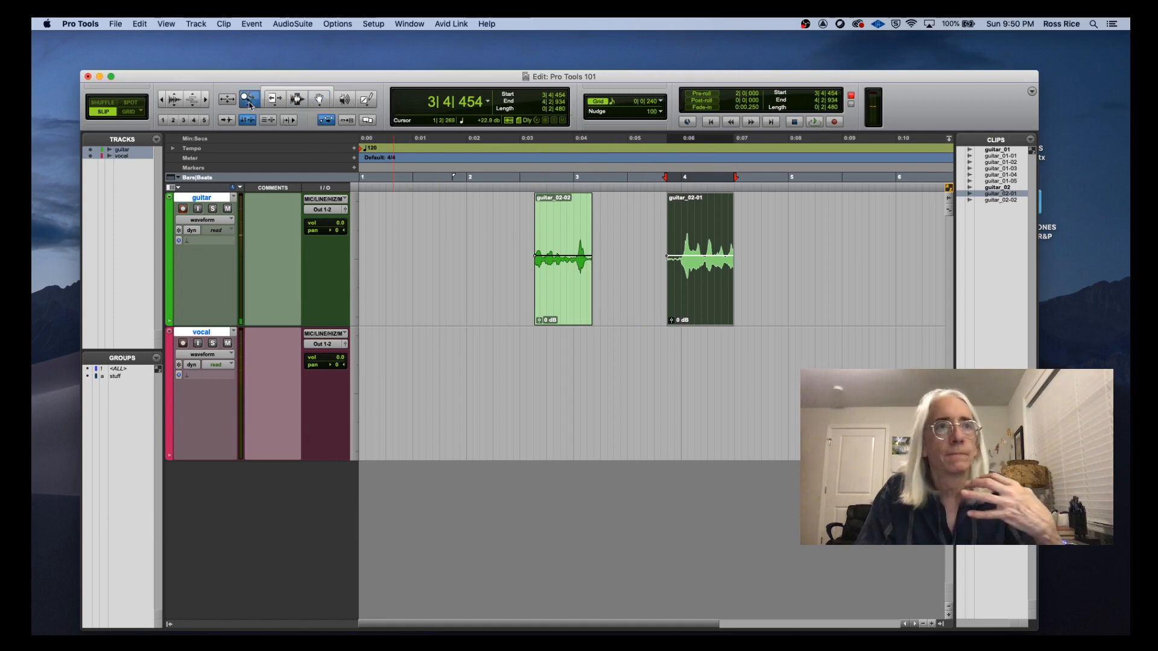
pyautogui.moveTo(498, 217); pyautogui.dragTo(743, 300)
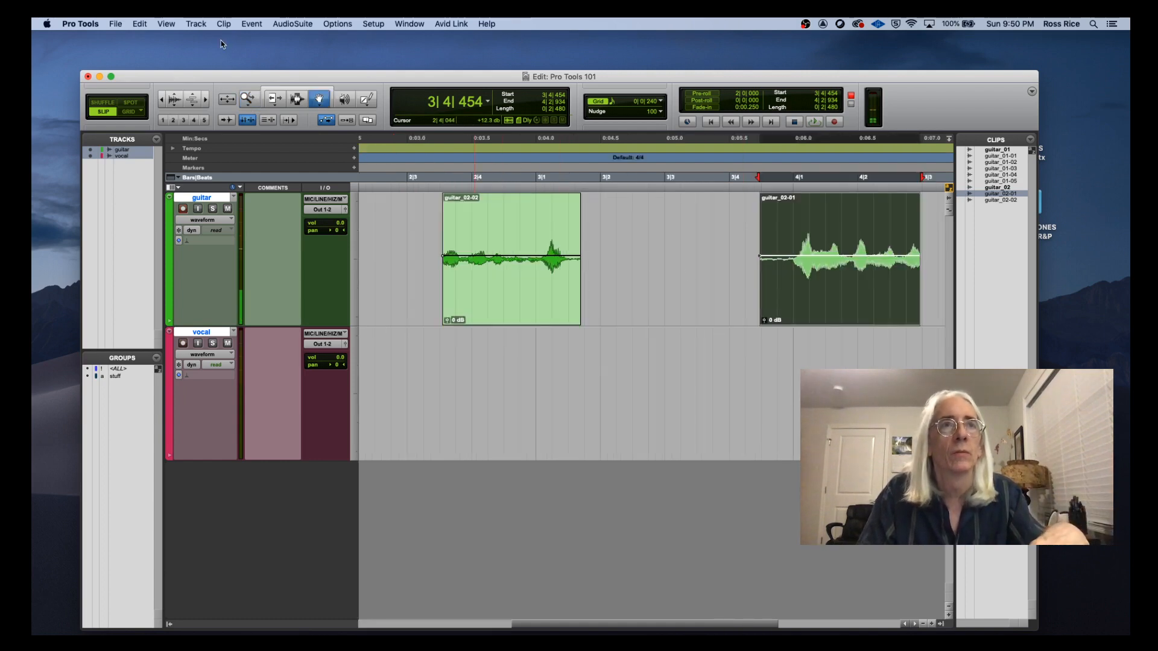
pyautogui.hscroll(-5, 253, 94)
pyautogui.hscroll(10, 258, 100)
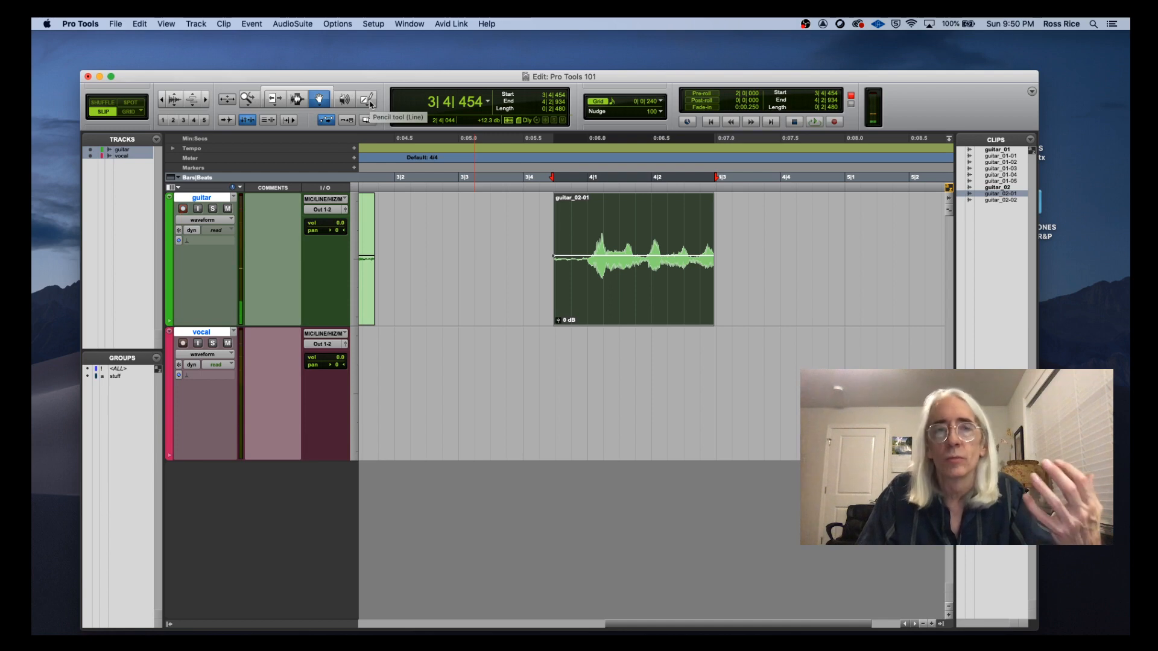
# Step: Activate the Pencil tool and return to the Smart Tool
pyautogui.click(369, 102)
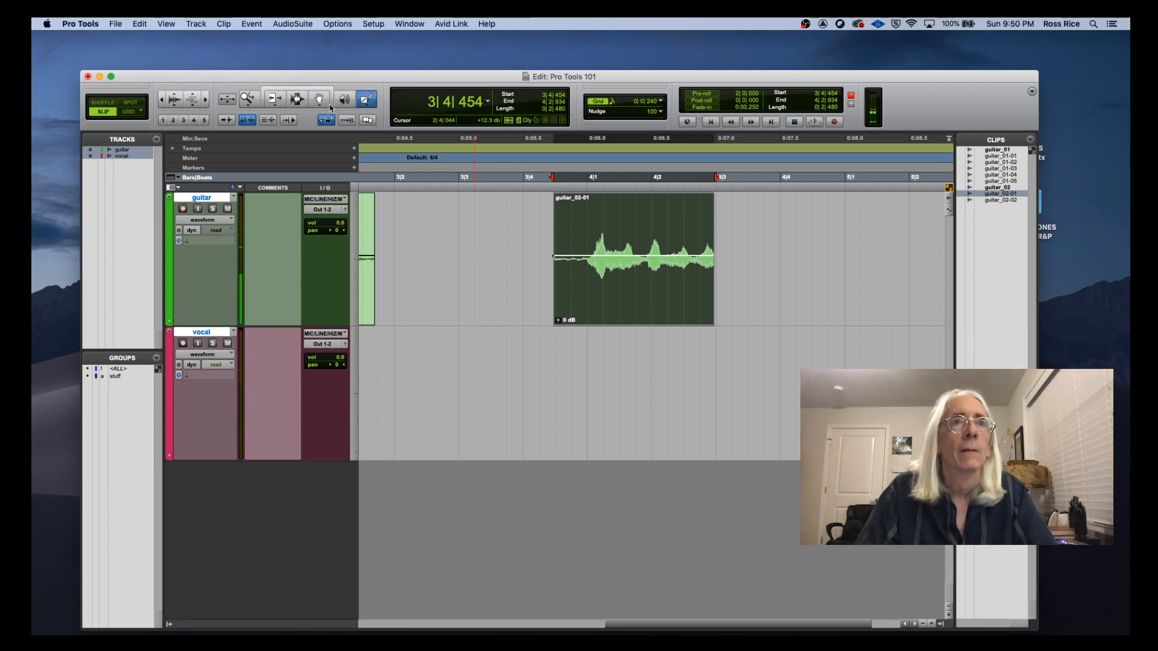
pyautogui.click(301, 91)
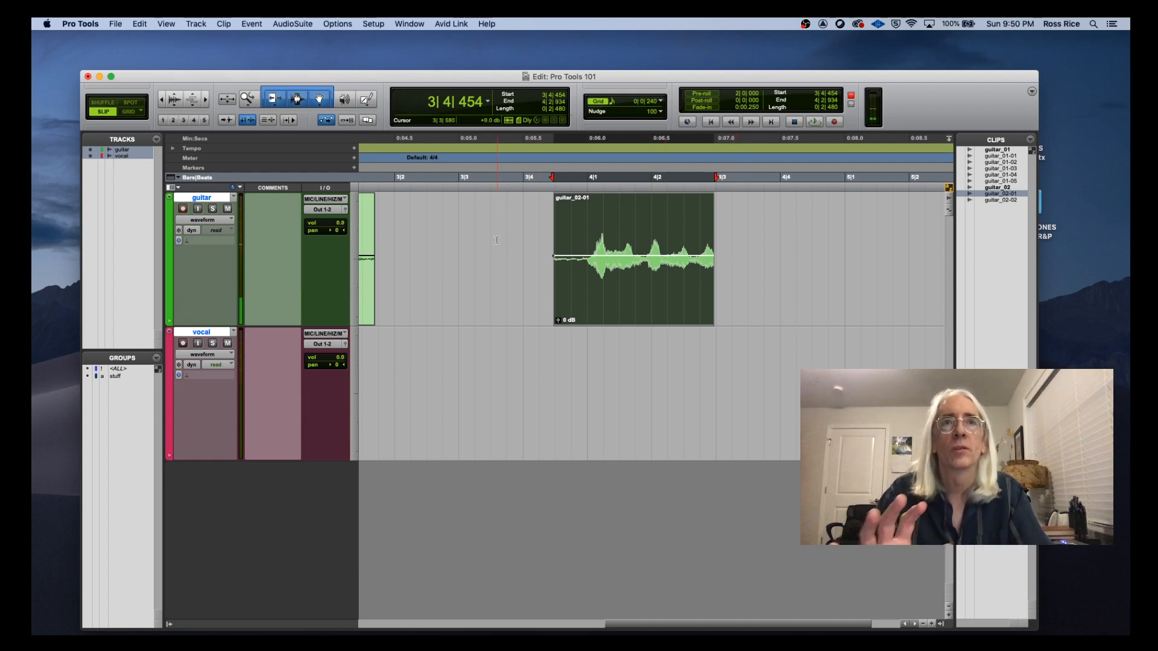
# Step: Delete the selected guitar and vocal tracks together with their active clips
pyautogui.hscroll(-3, 439, 328)
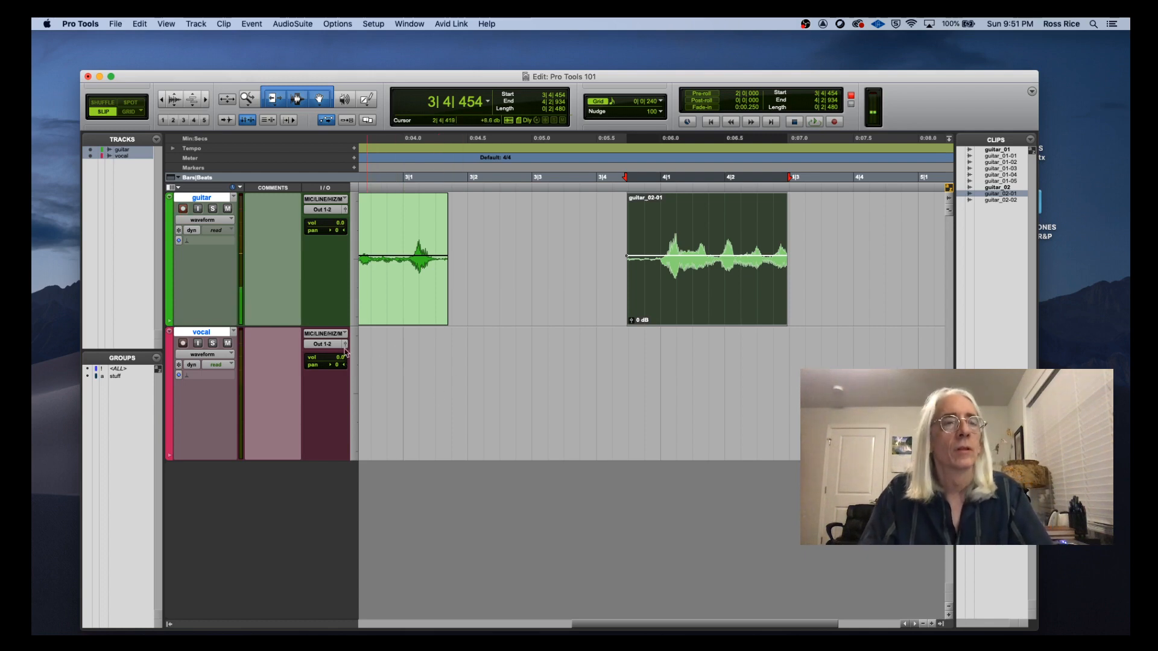
pyautogui.click(197, 24)
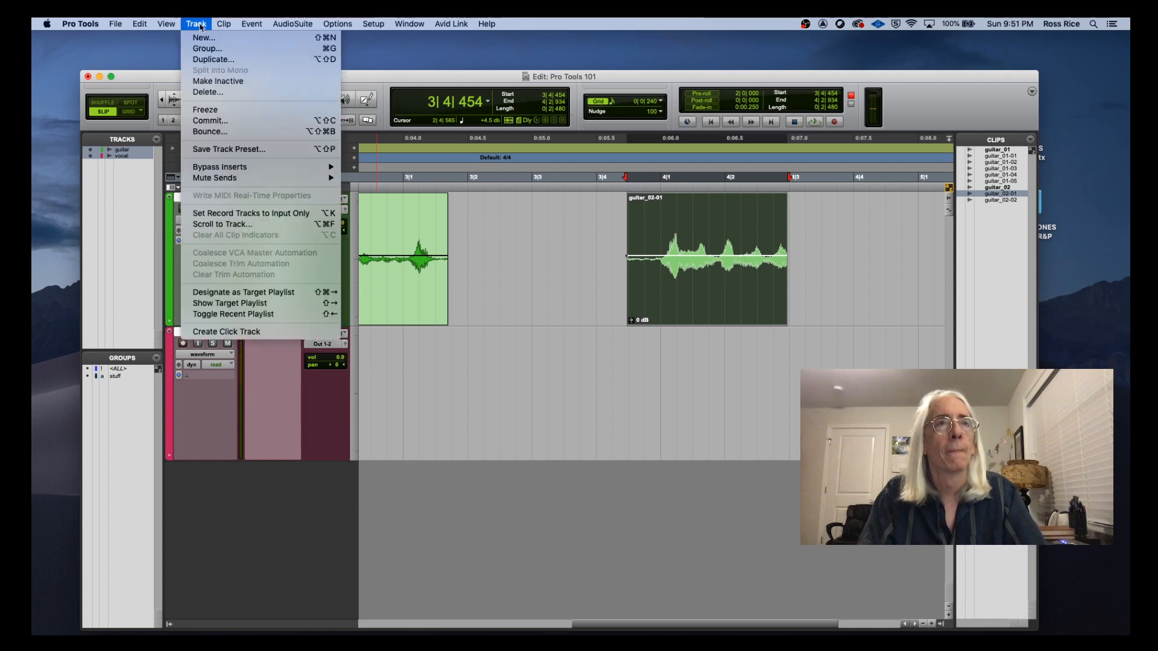
pyautogui.click(207, 93)
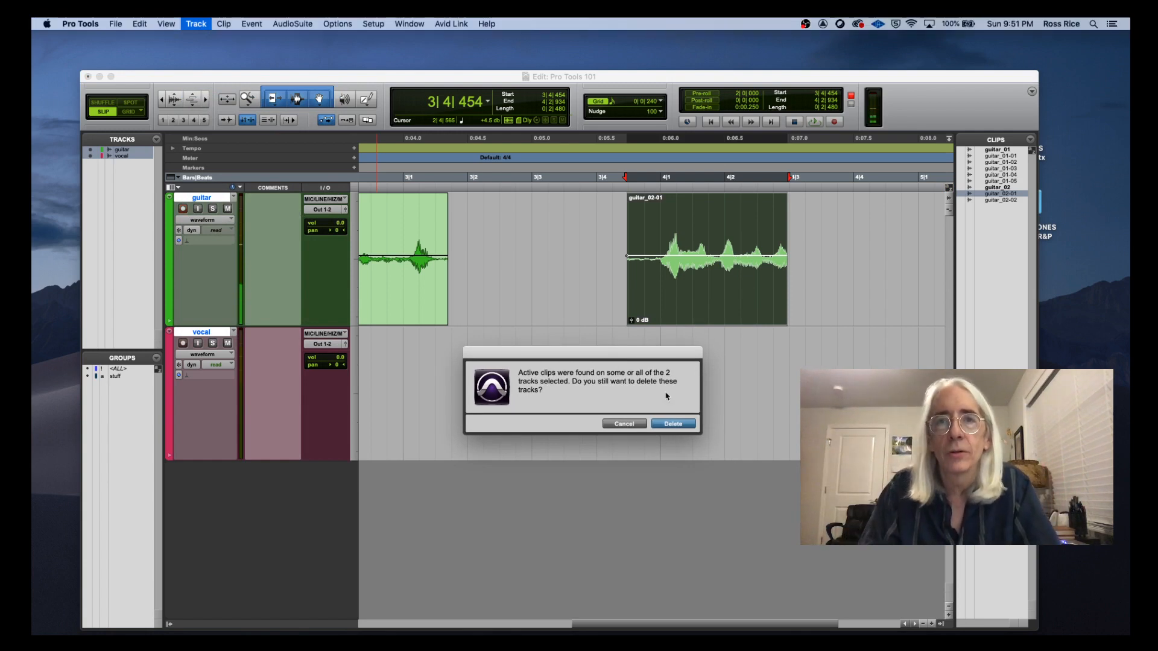
pyautogui.click(673, 424)
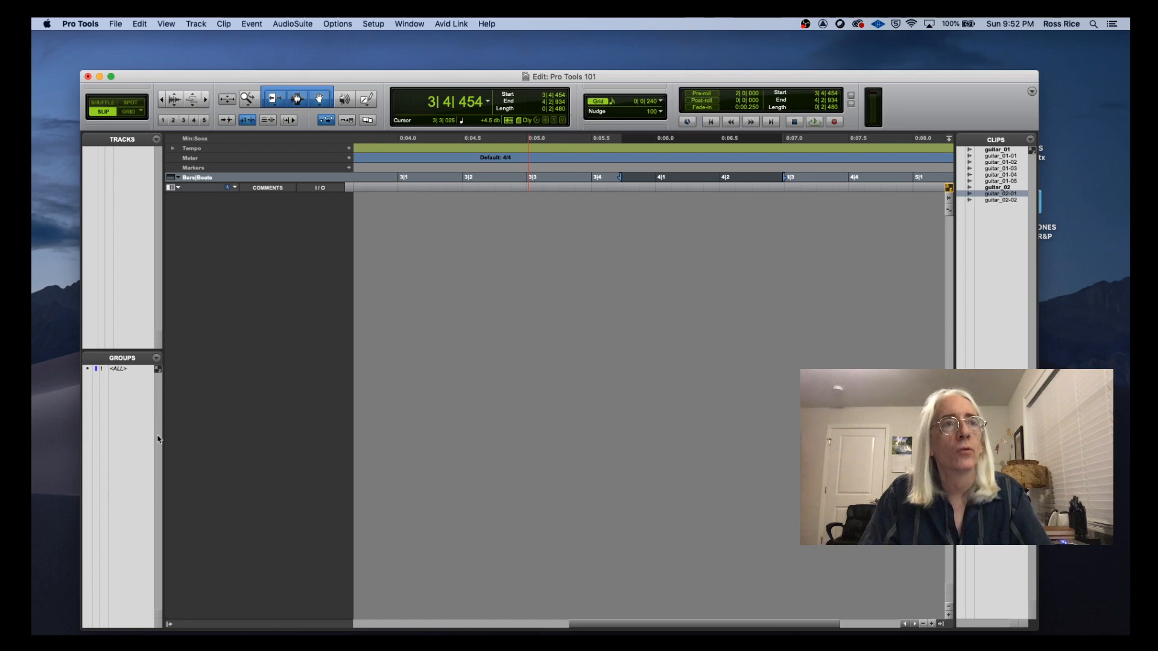
# Step: Shift the Edit window aside, examine the audio files in the desktop folder NOISE AND TONES FILES FOR SR&P, and close the folder
pyautogui.hscroll(-2, 492, 259)
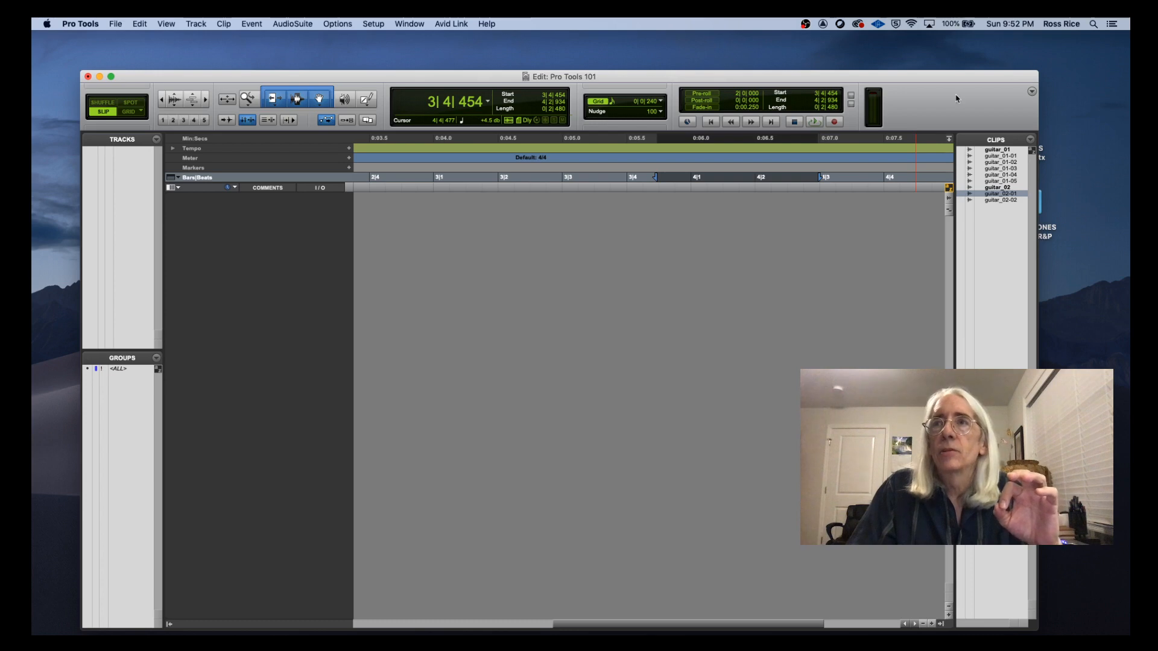
pyautogui.moveTo(953, 81); pyautogui.dragTo(923, 77)
pyautogui.click(1054, 199)
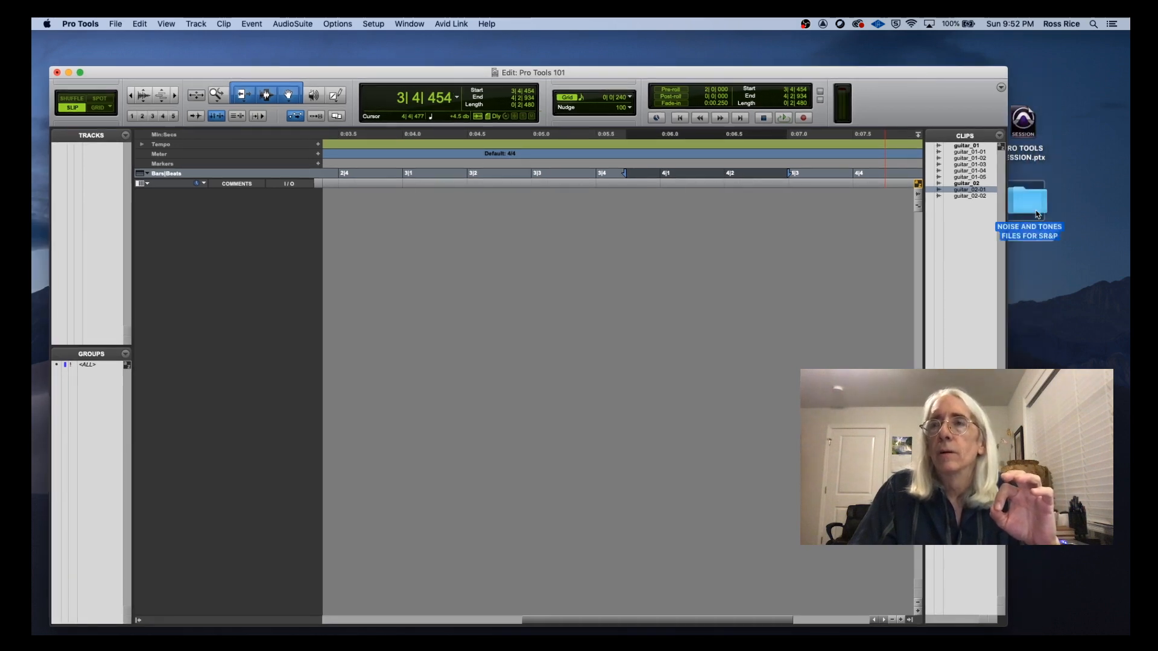
pyautogui.doubleClick(1053, 199)
pyautogui.moveTo(803, 188); pyautogui.dragTo(832, 124)
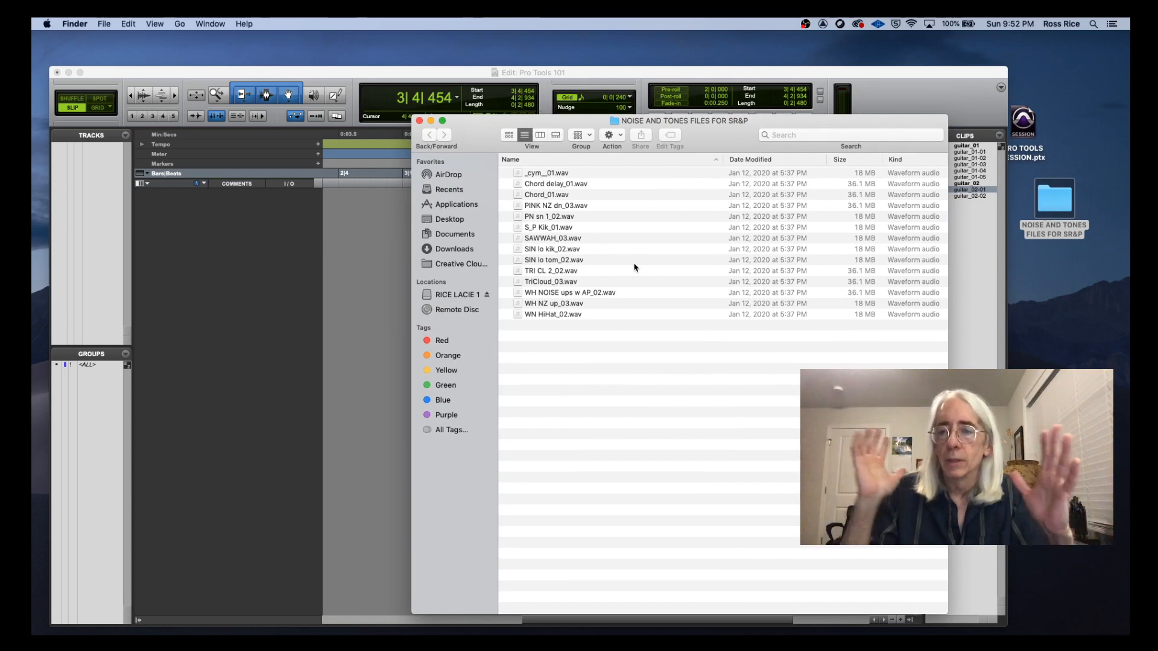
pyautogui.press('super+w')
# Step: Reposition the Edit window, select all audio files in the desktop folder NOISE AND TONES FILES FOR SR&P, and close the folder
pyautogui.moveTo(871, 76)
pyautogui.mouseDown()
pyautogui.moveTo(927, 61)
pyautogui.moveTo(868, 63)
pyautogui.mouseUp()
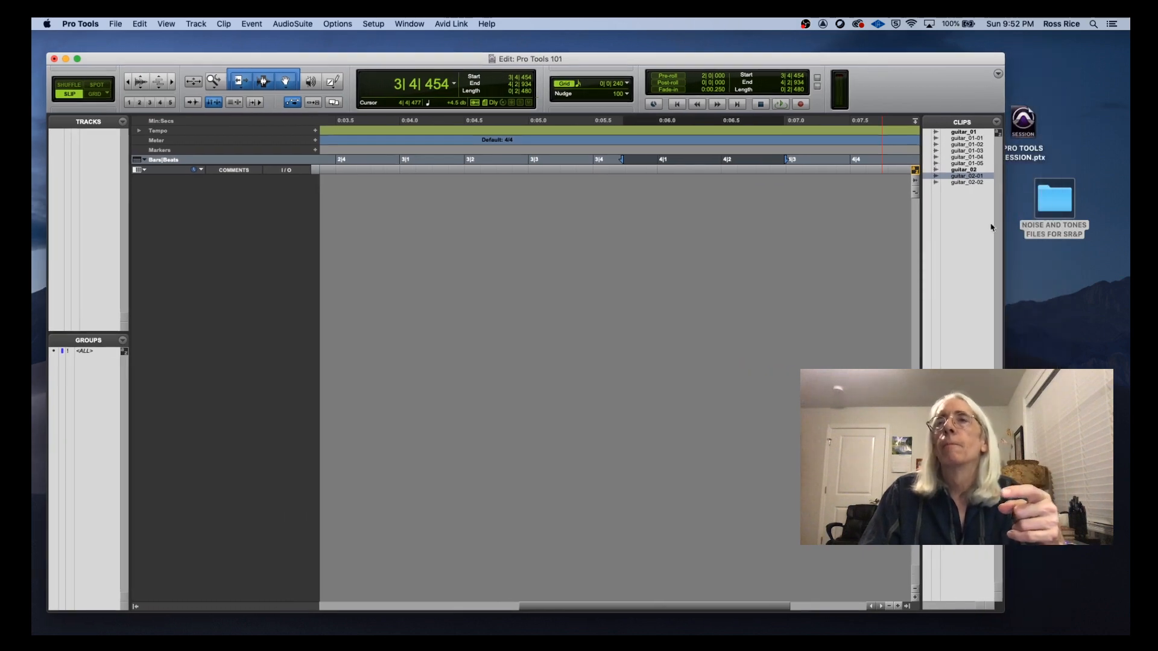
pyautogui.doubleClick(1064, 206)
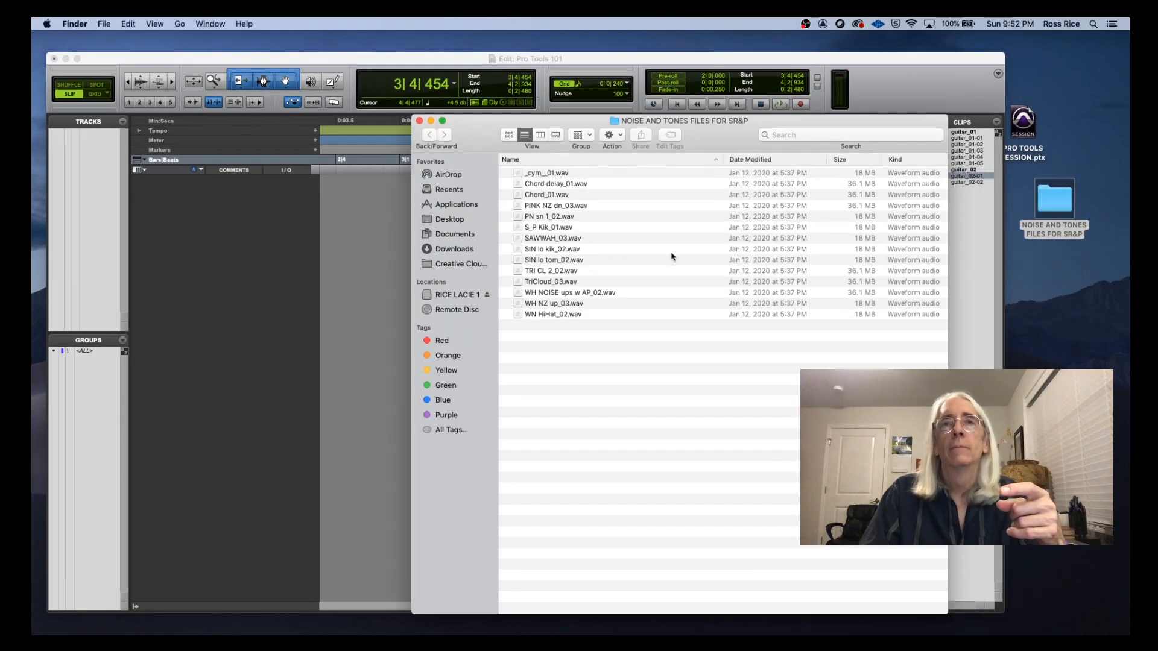
pyautogui.click(547, 174)
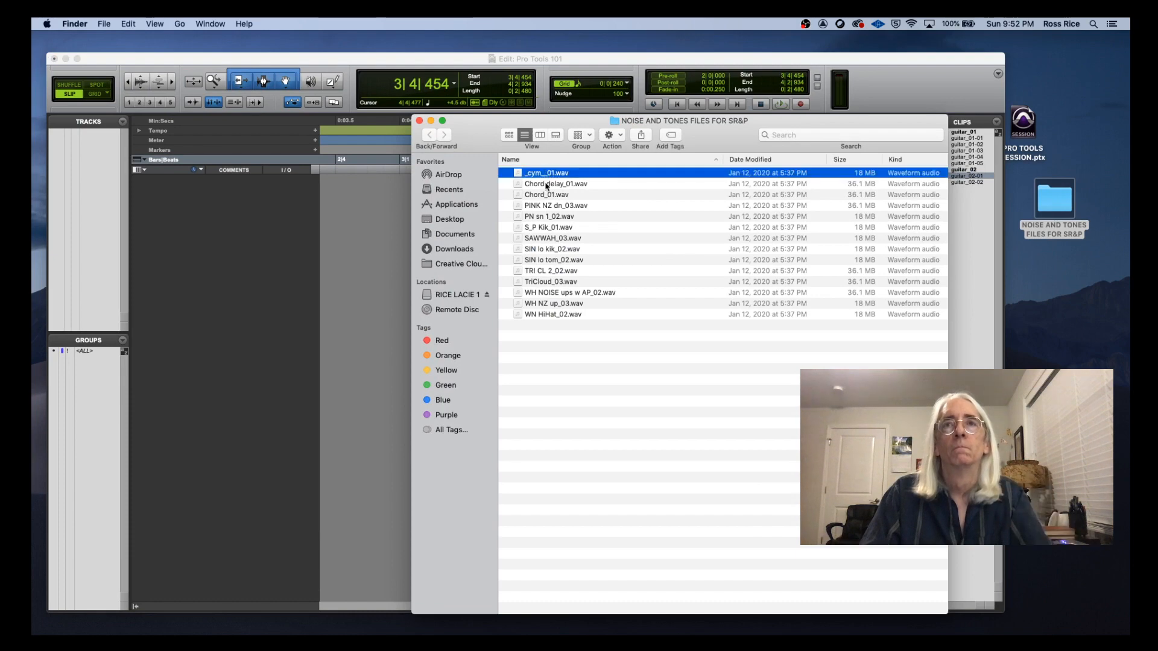
pyautogui.moveTo(603, 128); pyautogui.dragTo(539, 129)
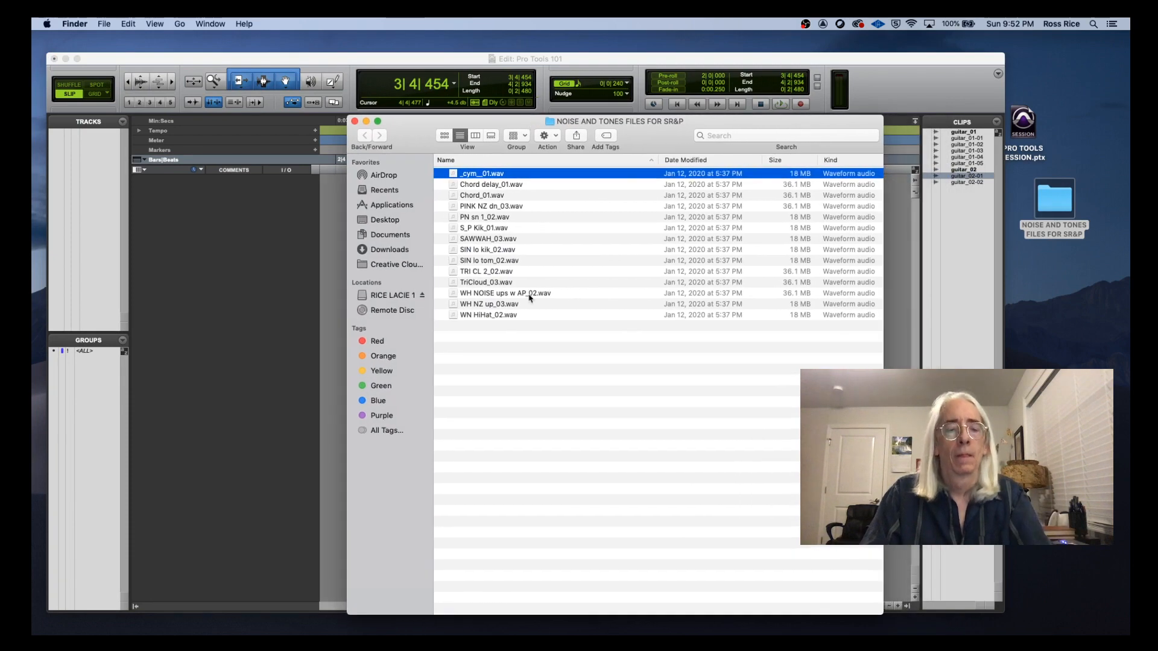
pyautogui.keyDown('shift'); pyautogui.click(455, 319); pyautogui.keyUp('shift')
pyautogui.moveTo(455, 319); pyautogui.dragTo(536, 335)
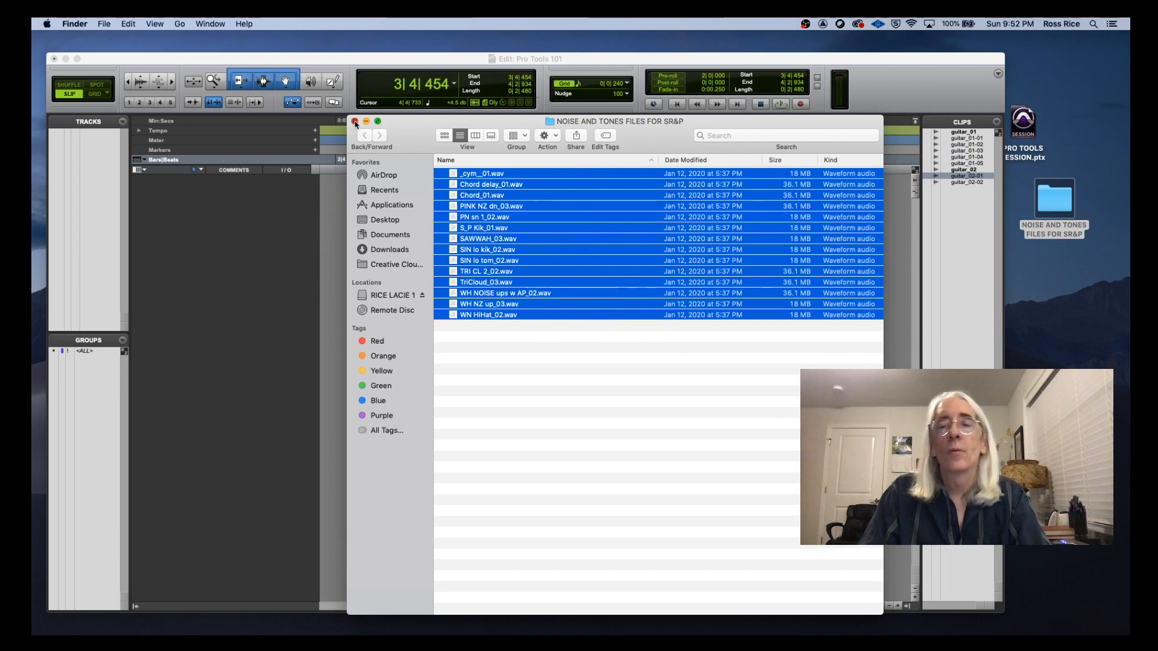
pyautogui.click(355, 121)
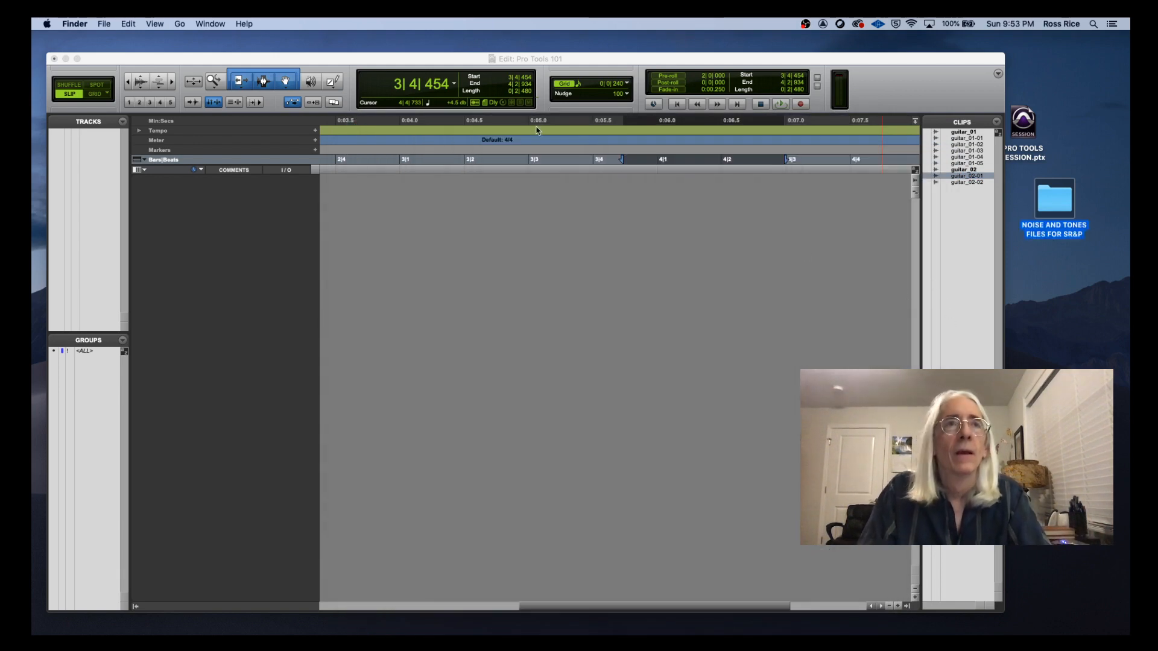
# Step: Start an audio import and add all files from _cym__01.wav to WN HiHat_02.wav in the NOISE AND TONES FILES FOR SR&P folder
pyautogui.click(459, 435)
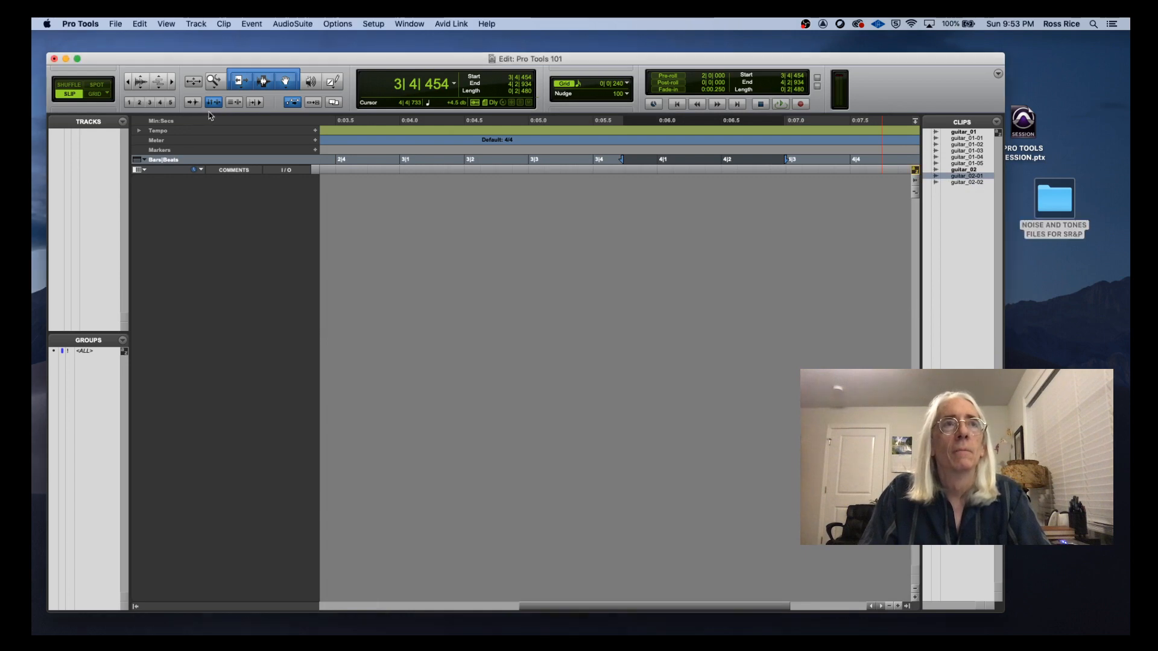
pyautogui.click(120, 23)
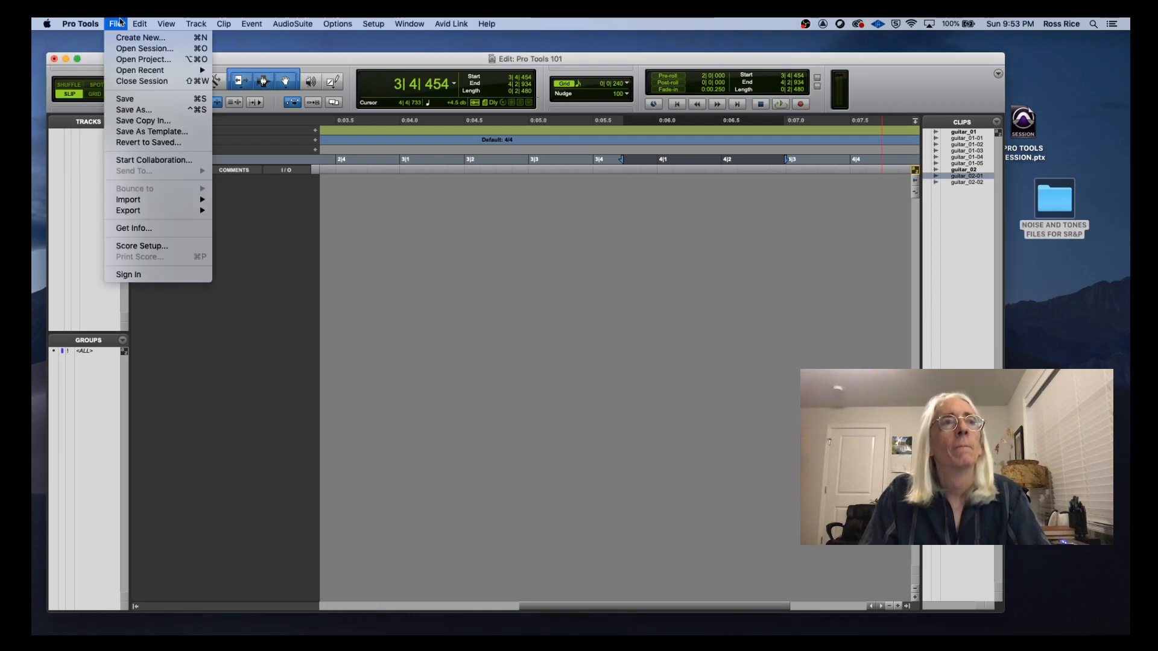
pyautogui.moveTo(143, 199)
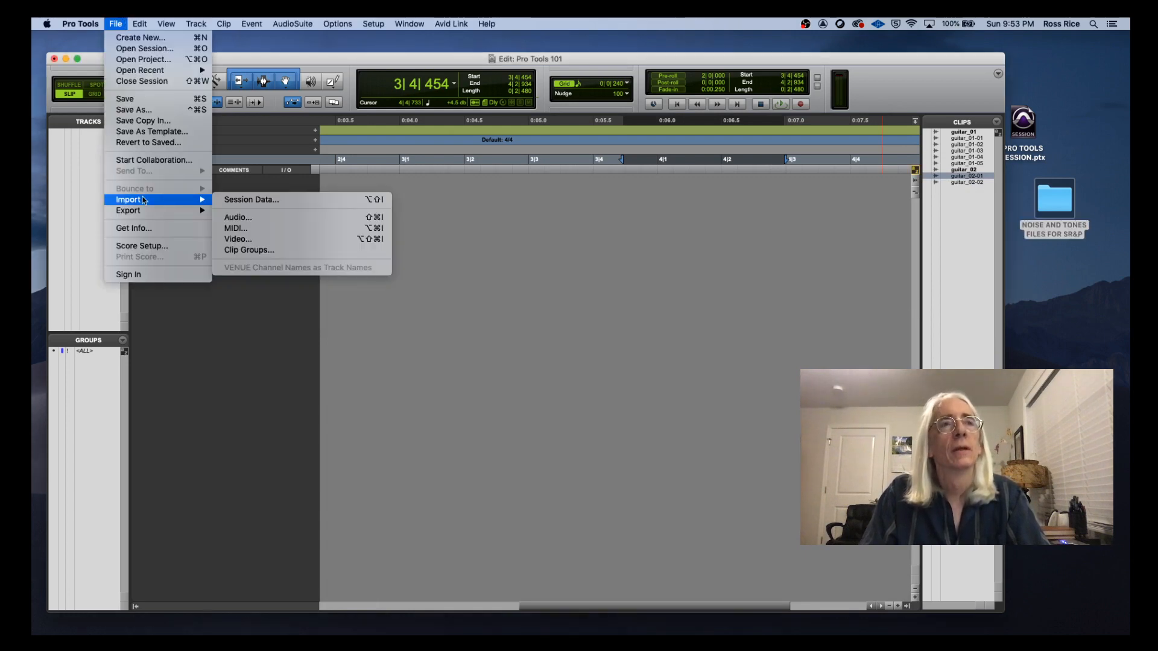
pyautogui.click(274, 217)
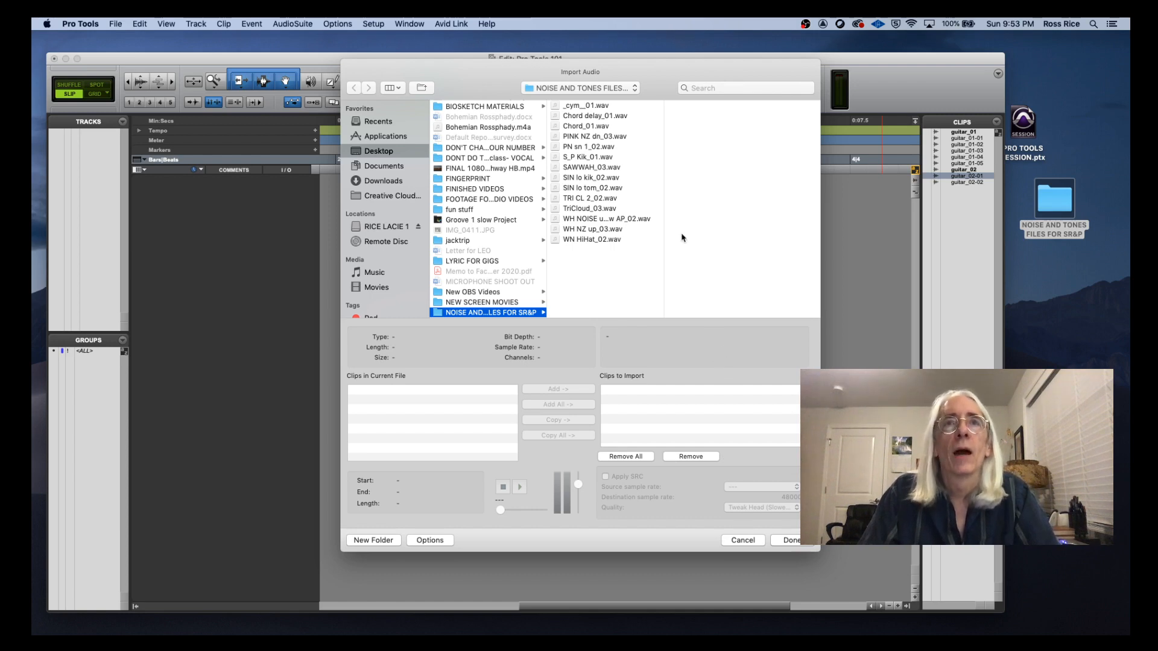
pyautogui.click(597, 107)
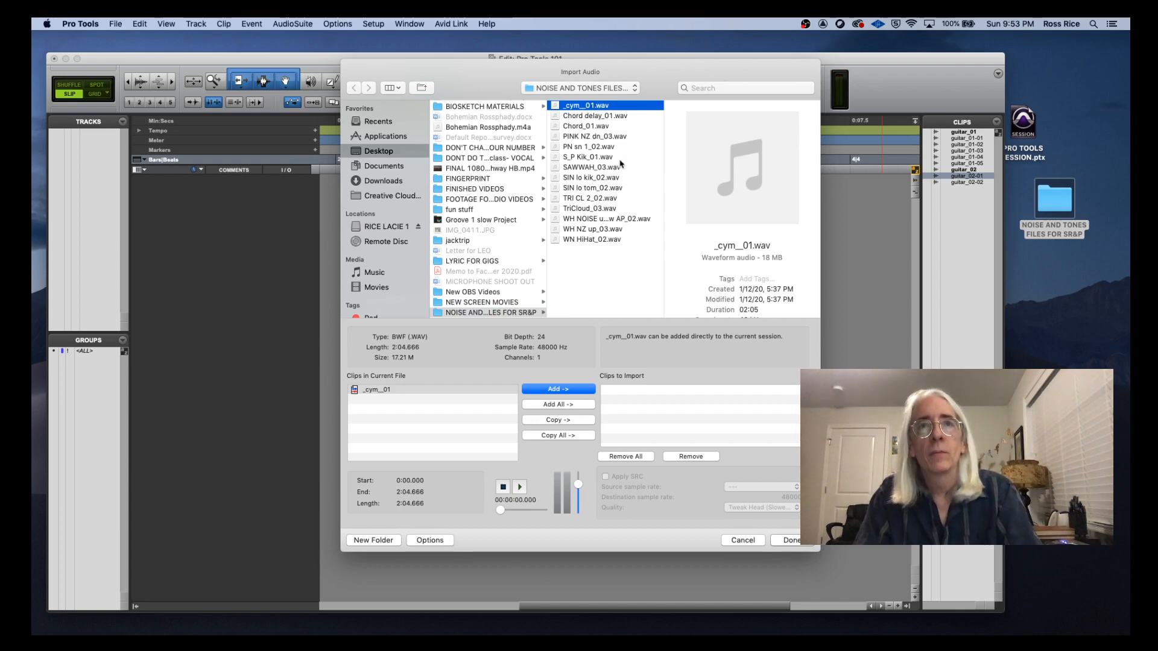
pyautogui.keyDown('shift'); pyautogui.click(614, 240); pyautogui.keyUp('shift')
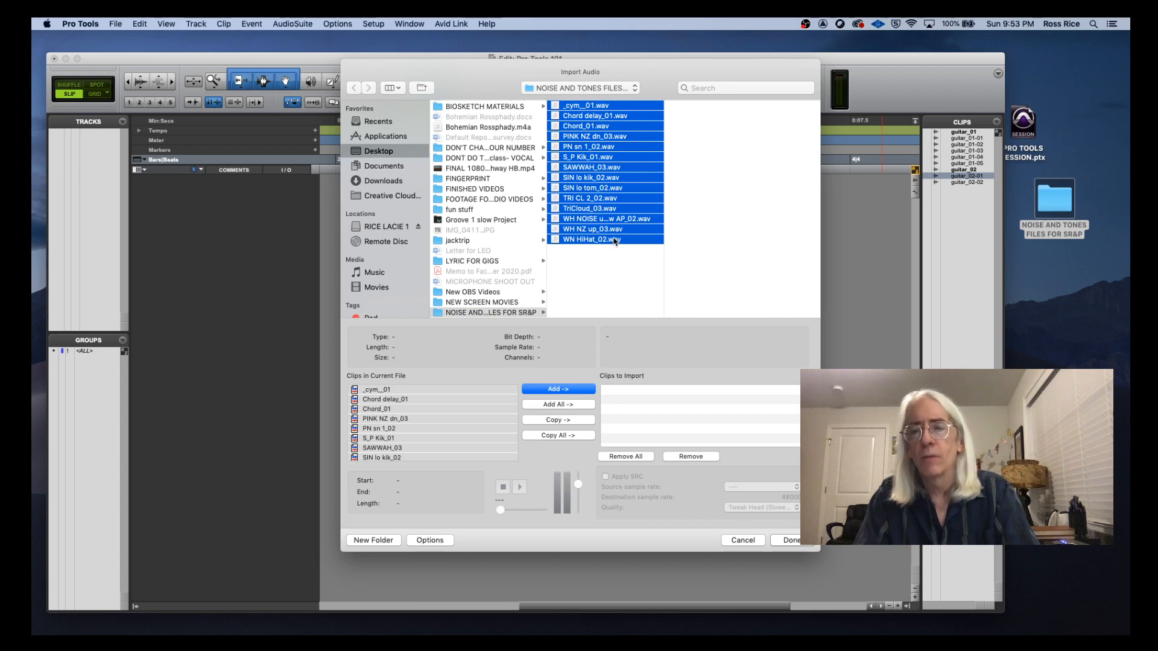
pyautogui.keyDown('super'); pyautogui.click(607, 211); pyautogui.keyUp('super')
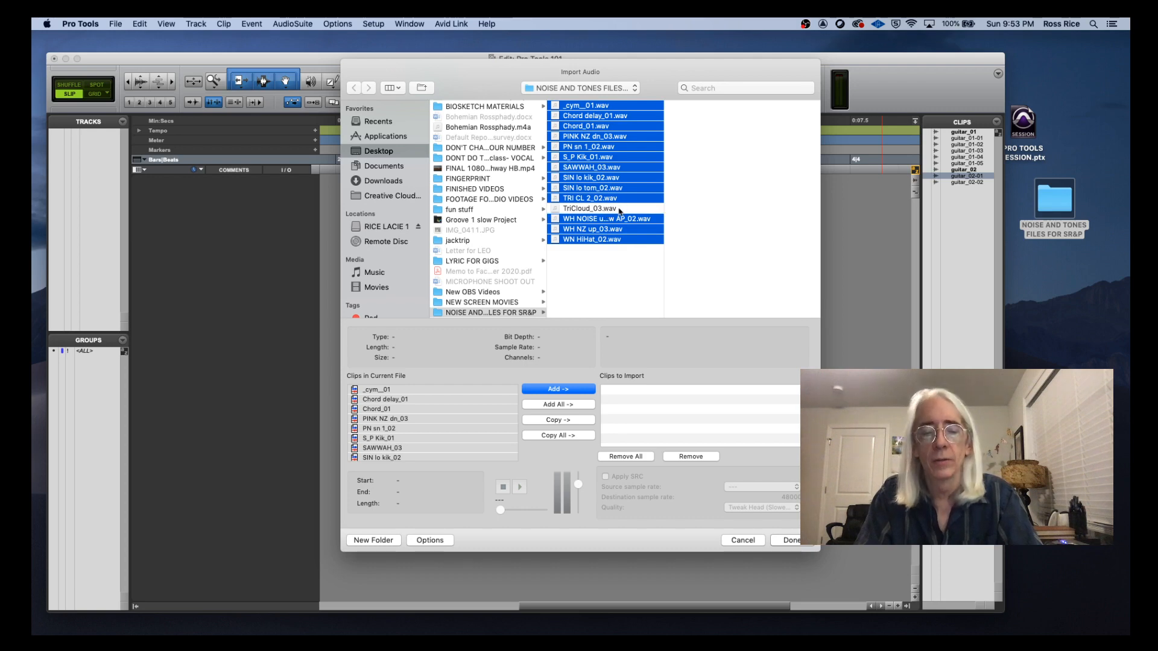
pyautogui.keyDown('super'); pyautogui.click(620, 211); pyautogui.keyUp('super')
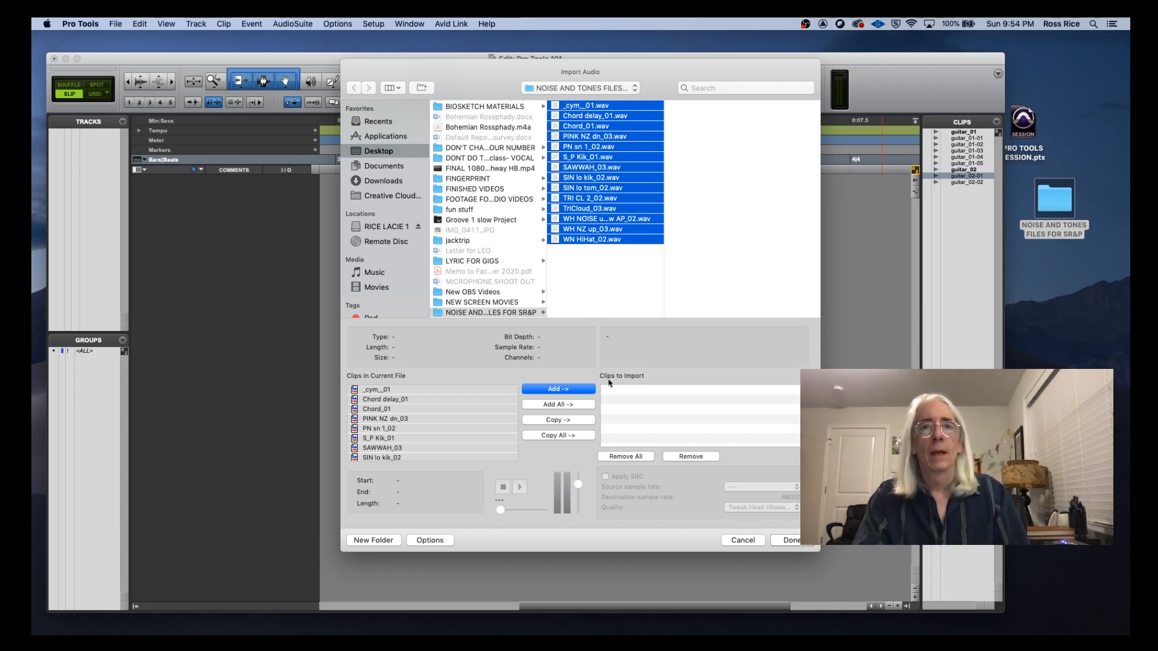
pyautogui.click(569, 390)
pyautogui.press('Return')
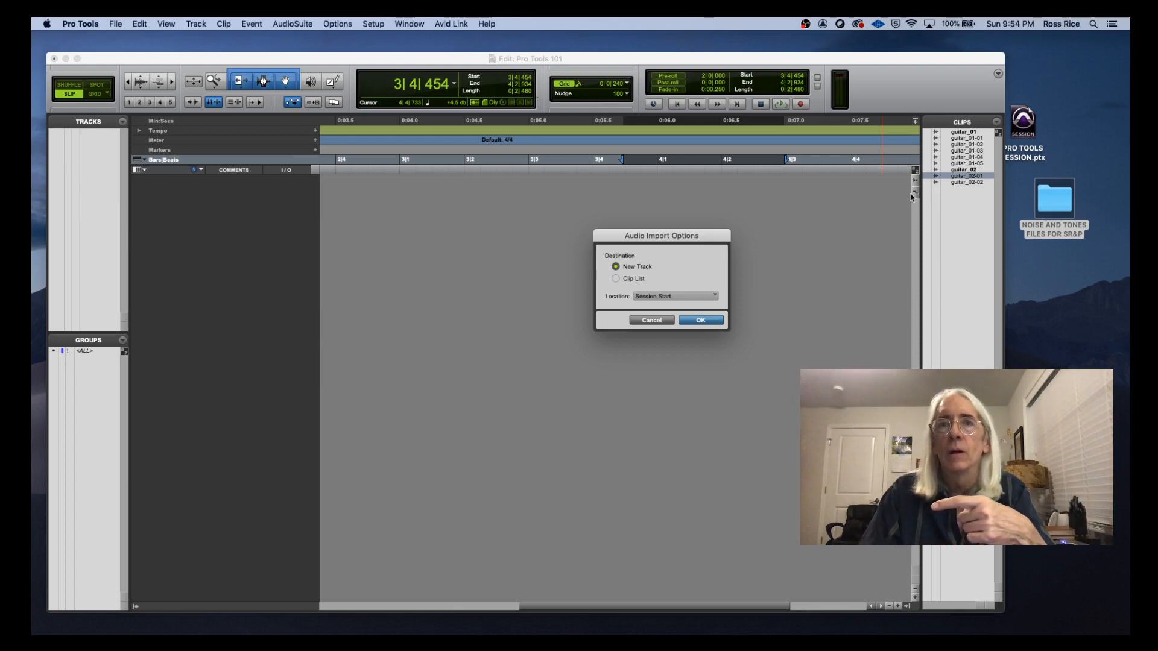
# Step: Import the audio files to new tracks located at Session Start
pyautogui.click(679, 297)
pyautogui.click(686, 279)
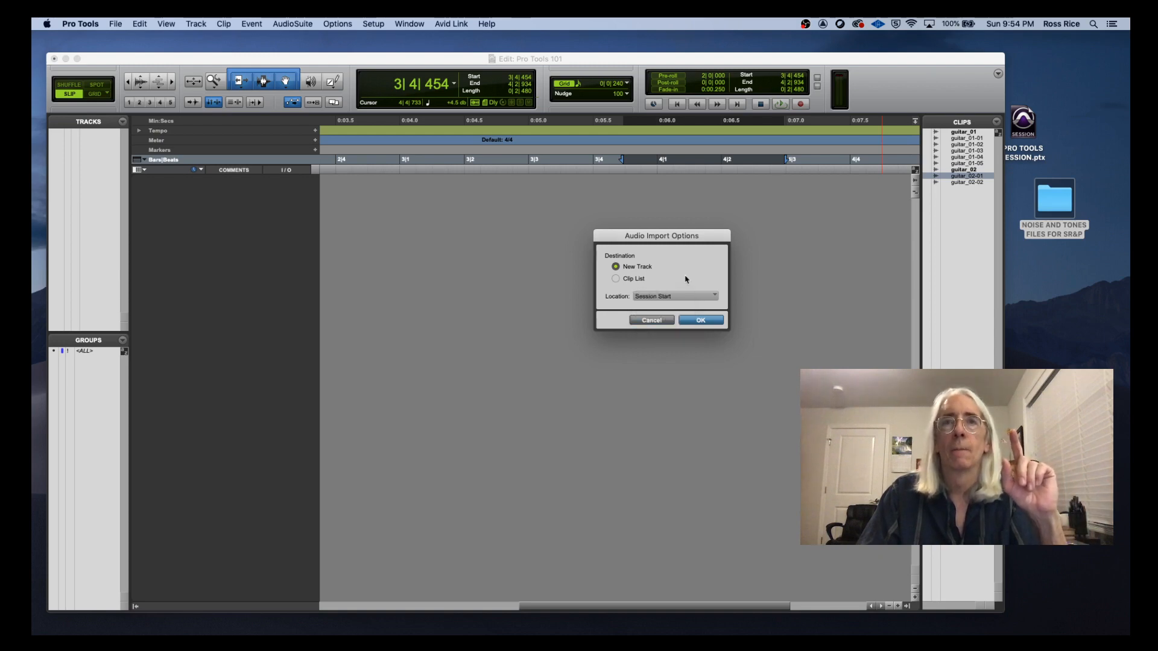
pyautogui.click(712, 321)
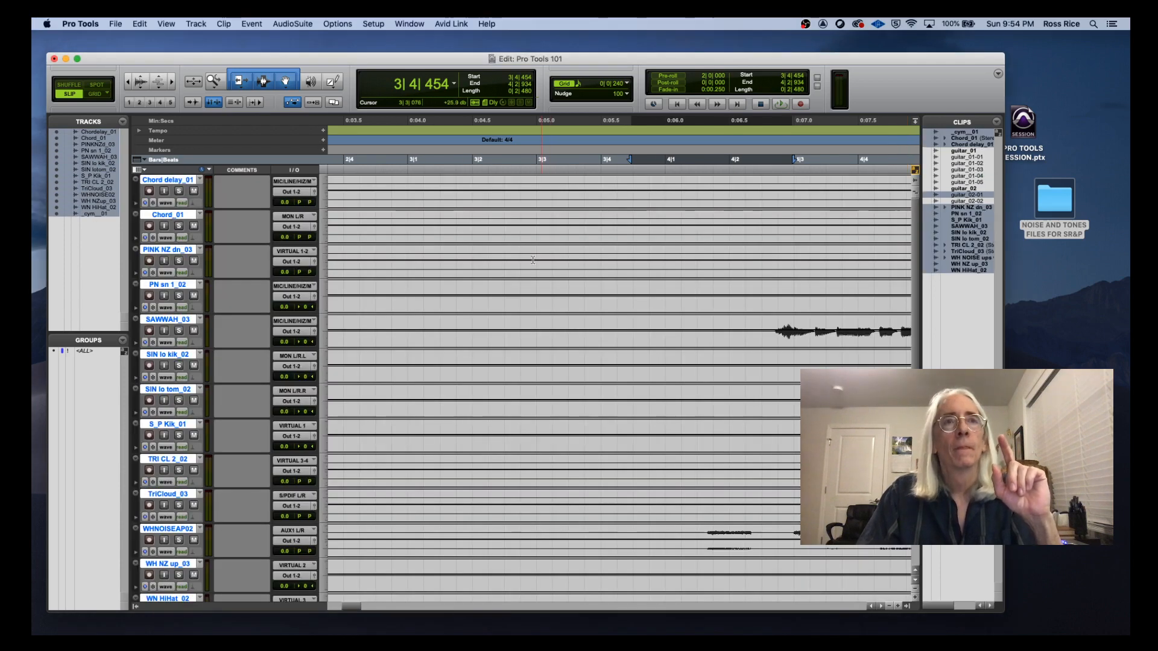
# Step: Zoom the timeline out horizontally until the imported clips fit at full length, and deselect the clips
pyautogui.click(128, 82)
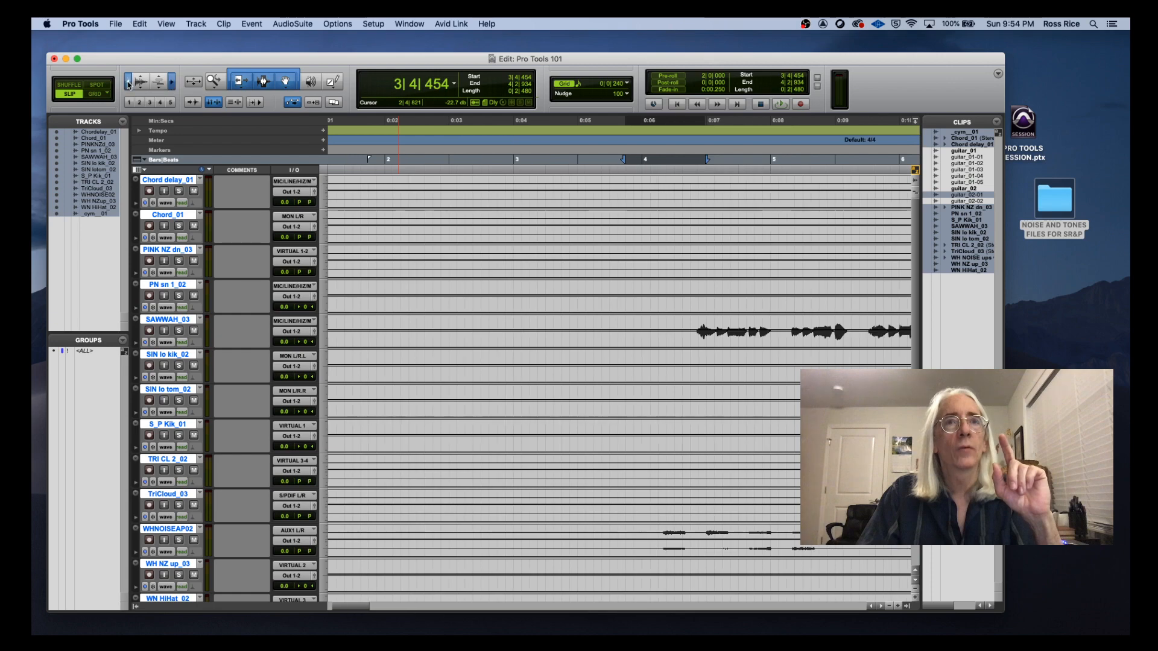
pyautogui.click(129, 83)
pyautogui.click(129, 82)
pyautogui.click(128, 83)
pyautogui.click(128, 84)
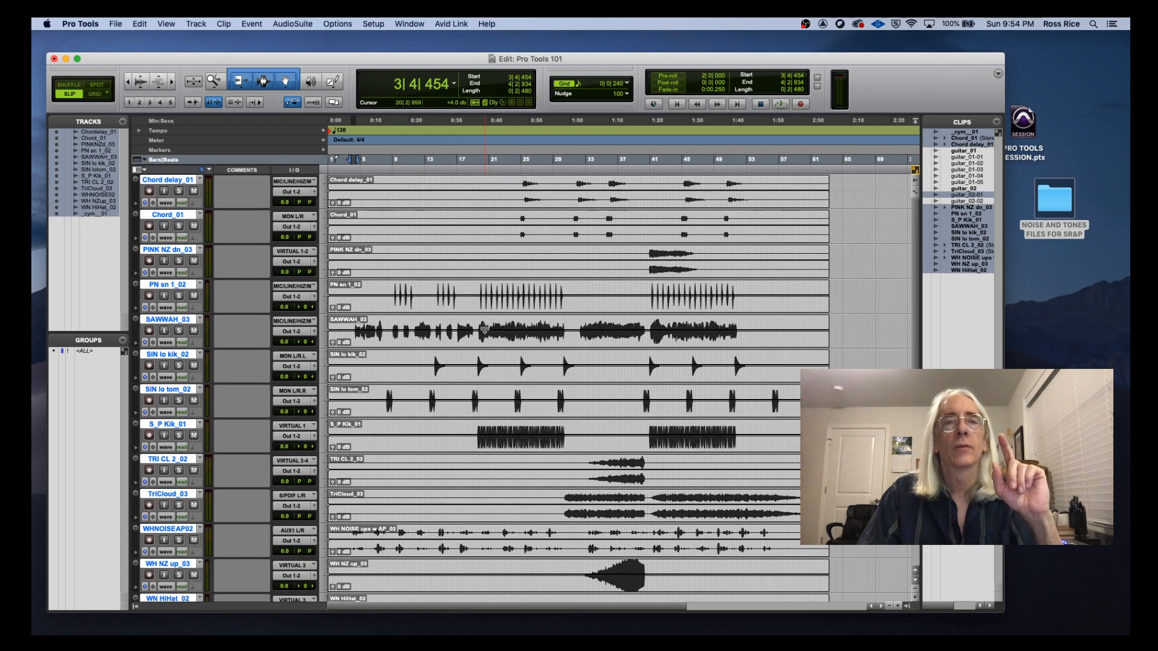
pyautogui.click(448, 260)
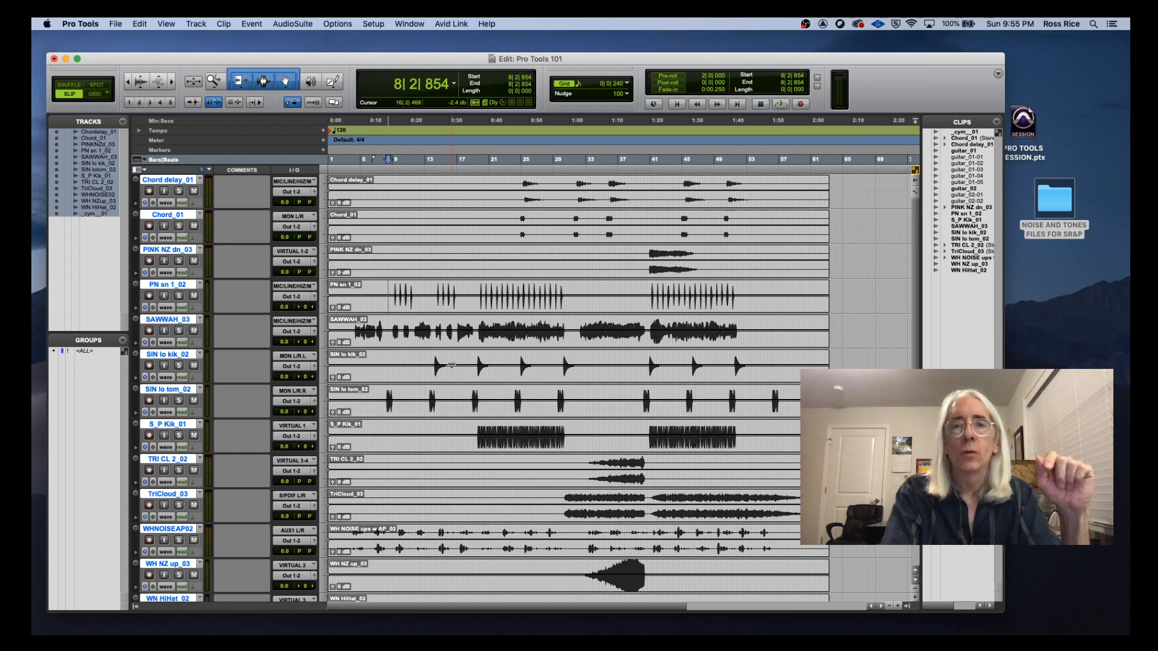
# Step: Switch between the Edit and Mix windows and examine the imported tracks' channel strips down to their names
pyautogui.press('super+equal')
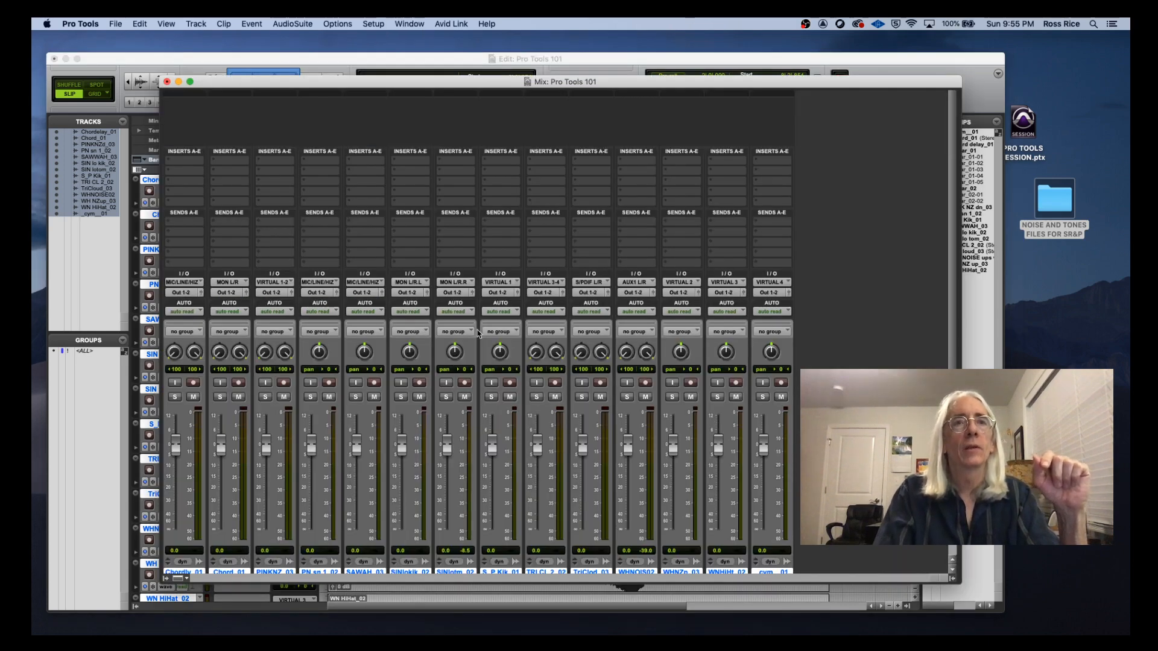
pyautogui.scroll(-2, 478, 333)
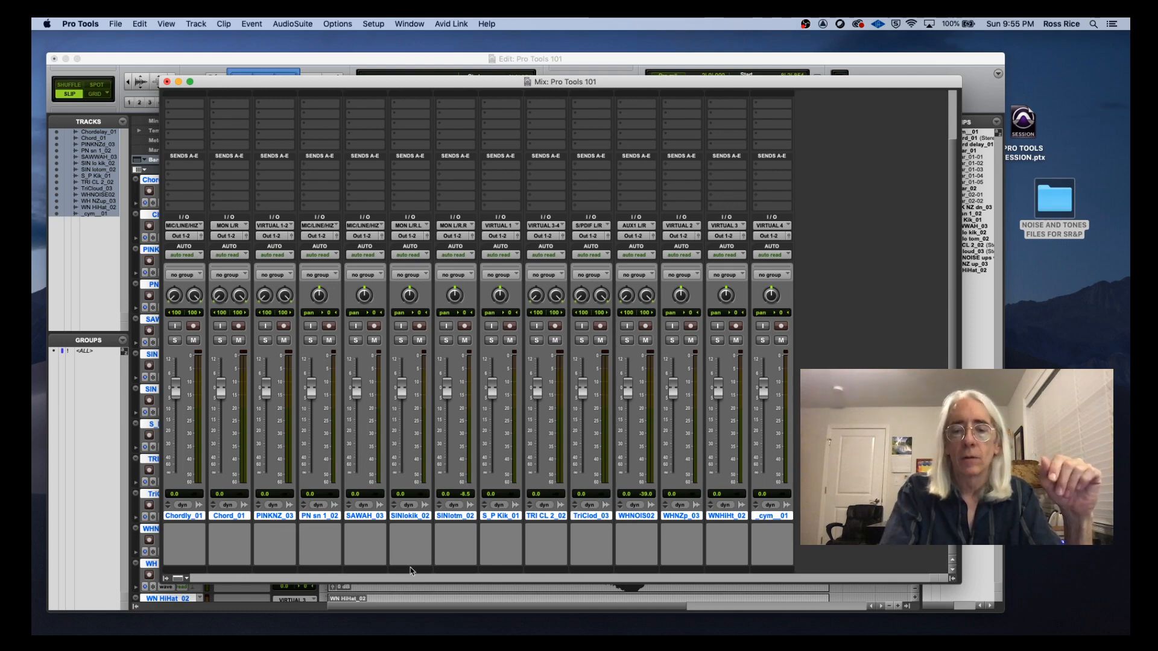
pyautogui.press('super+equal')
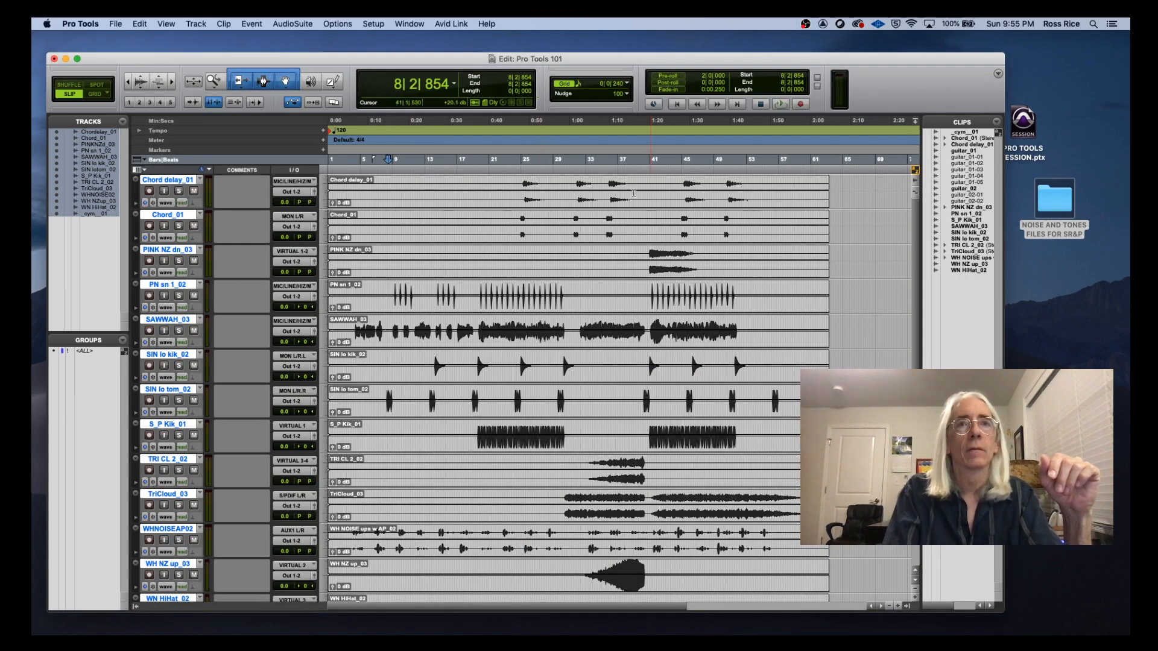
pyautogui.press('super+equal')
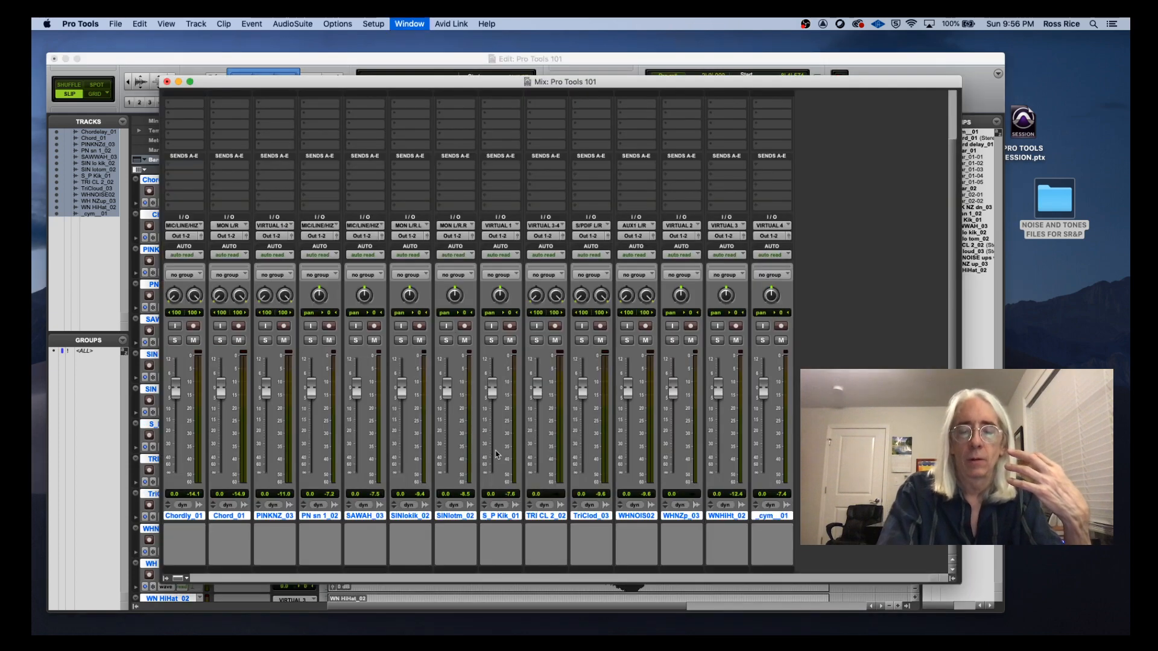
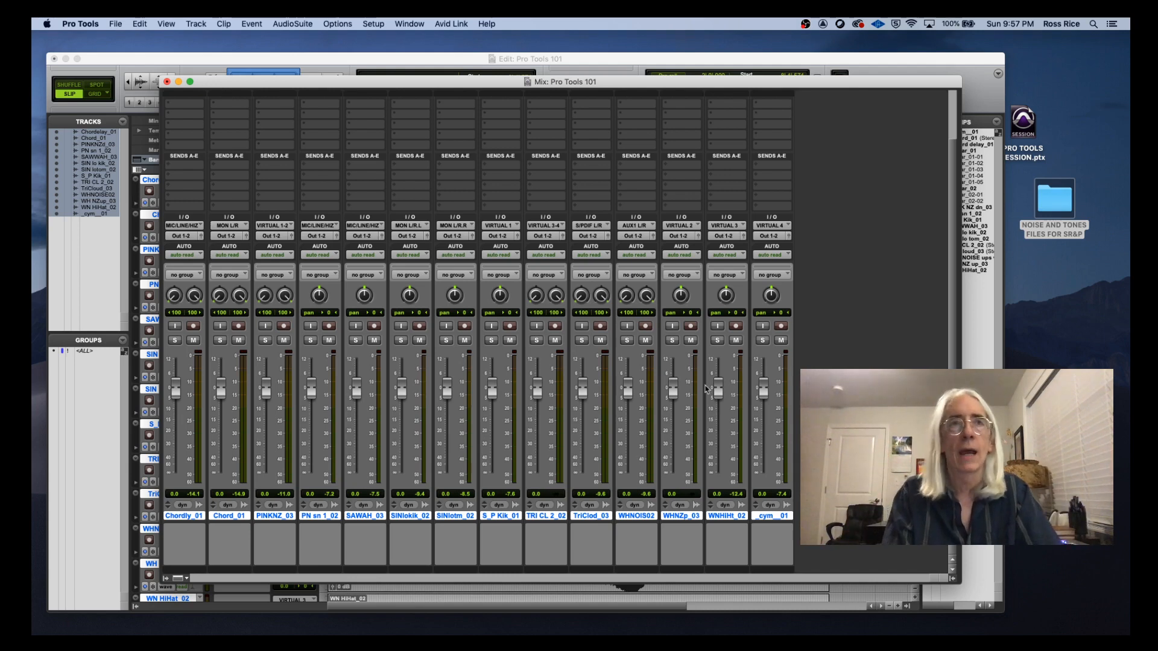
# Step: Create one new stereo audio track in the session and name it MIX
pyautogui.click(196, 24)
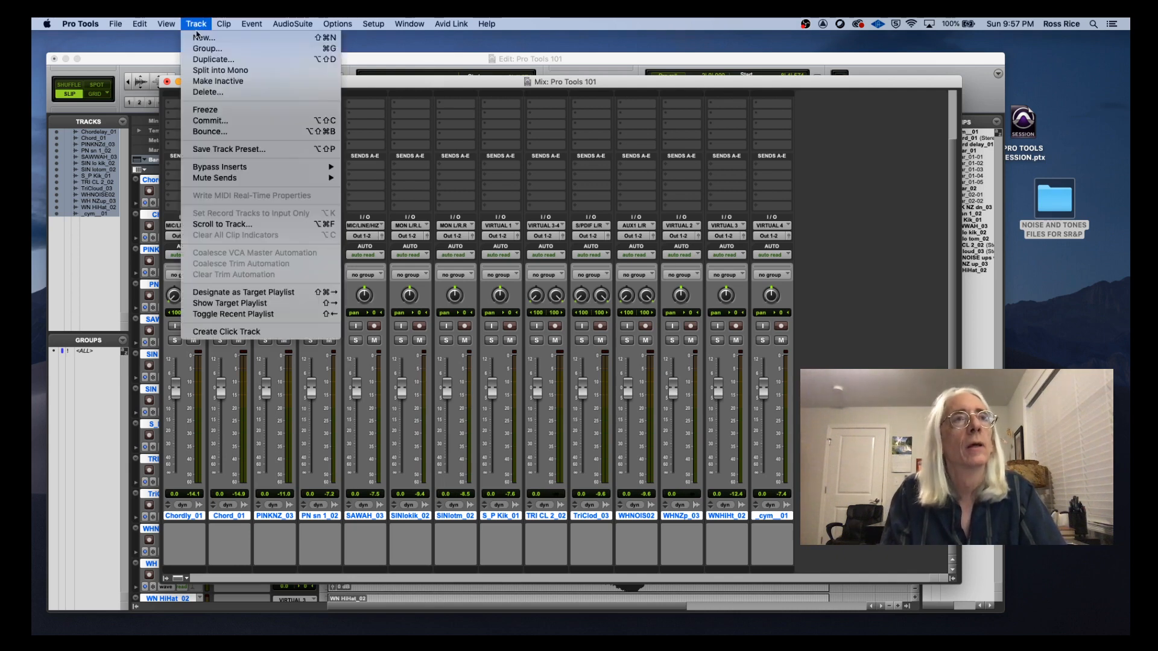
pyautogui.click(201, 38)
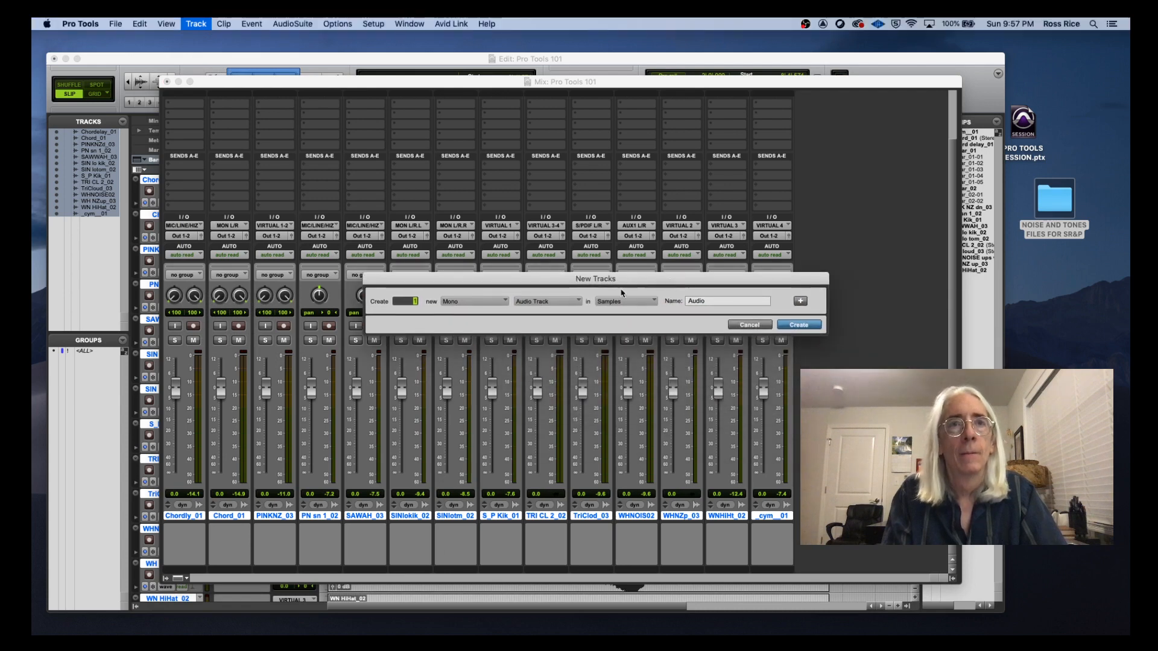
pyautogui.click(504, 302)
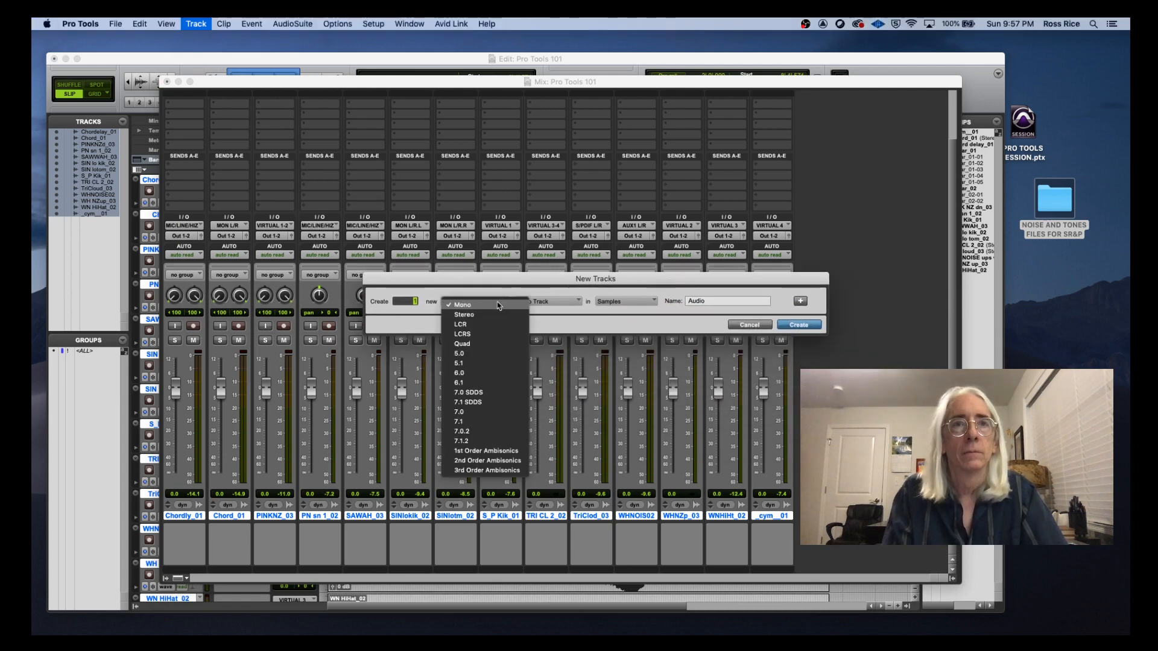
pyautogui.click(483, 314)
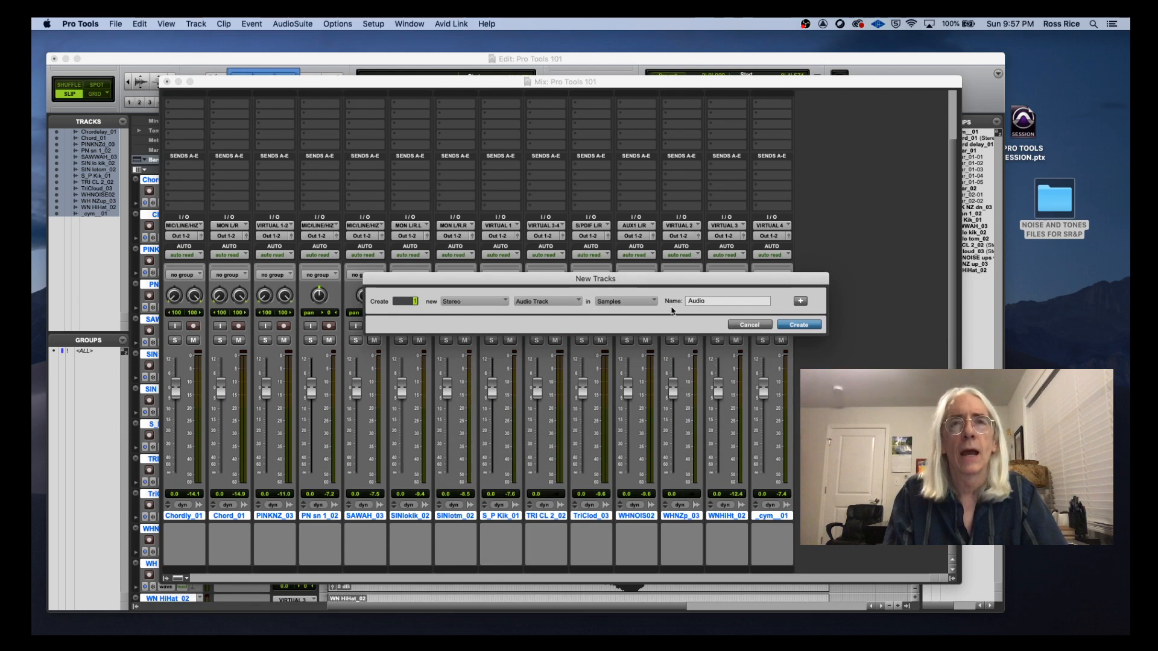
pyautogui.click(805, 326)
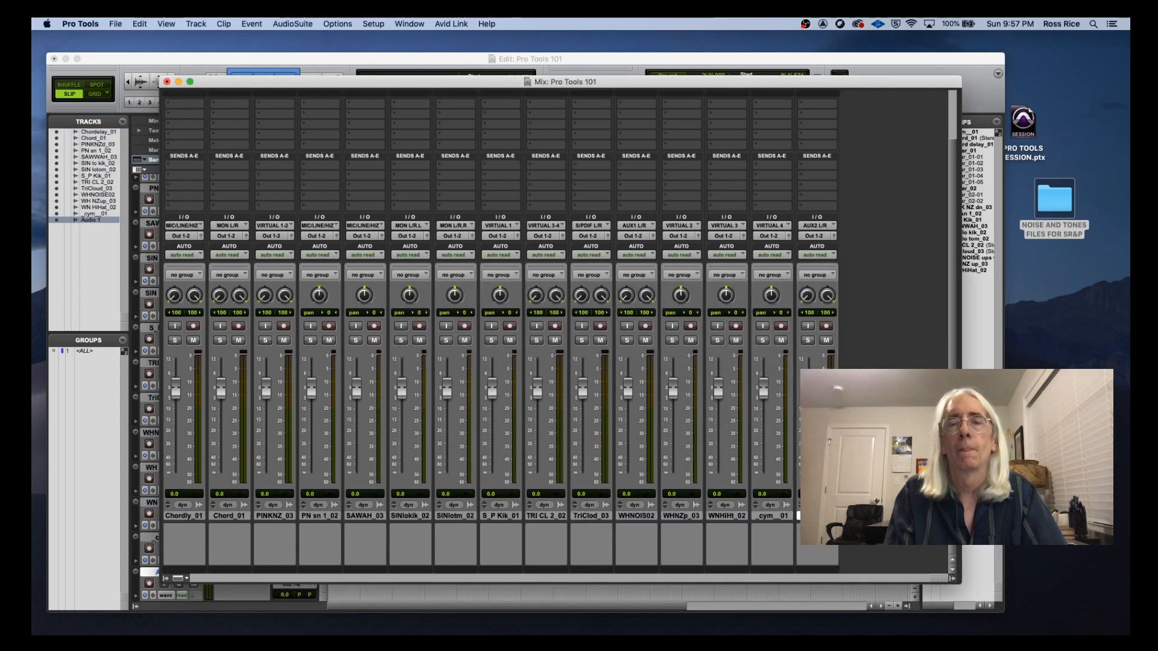
pyautogui.doubleClick(816, 516)
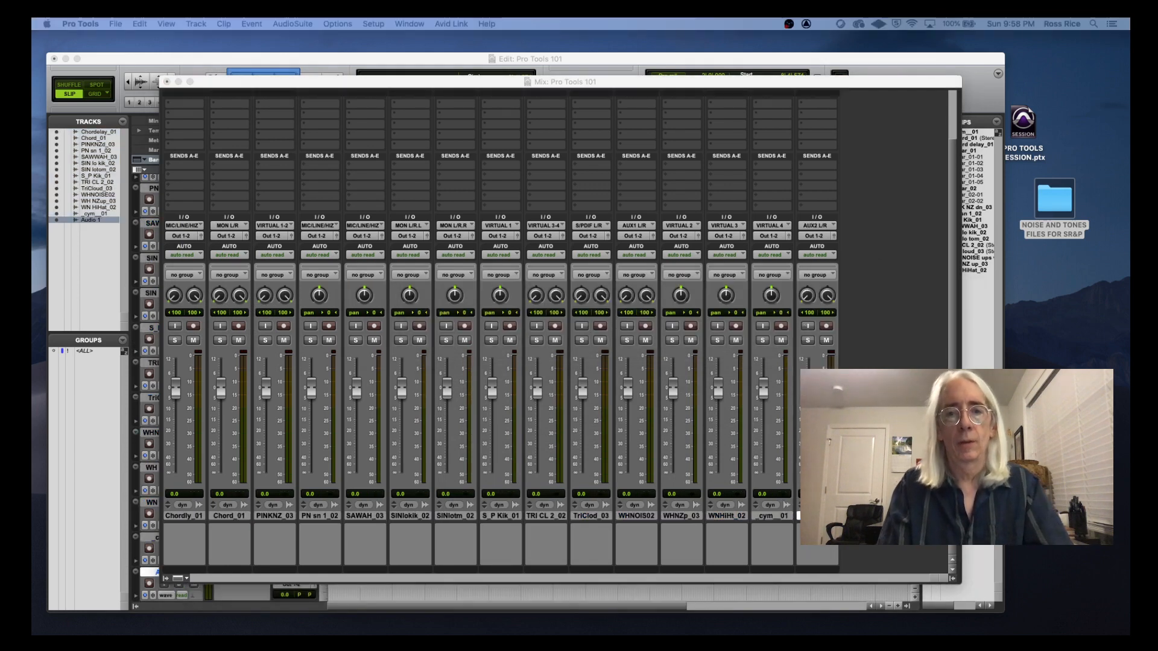
pyautogui.write('MIX')
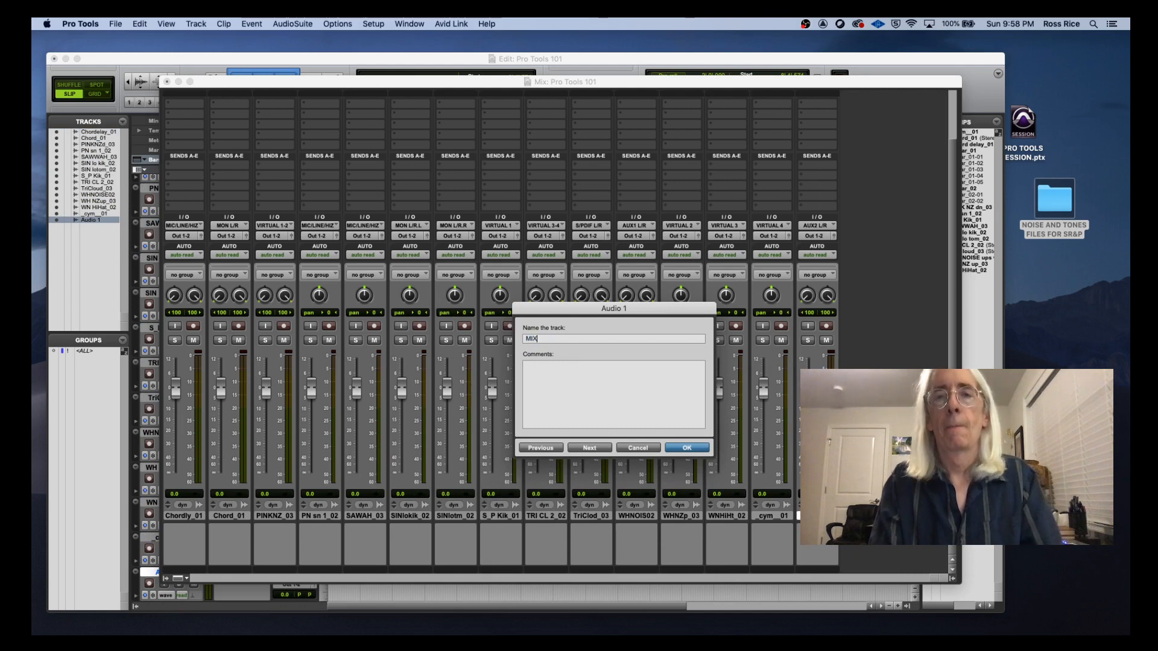
pyautogui.press('Return')
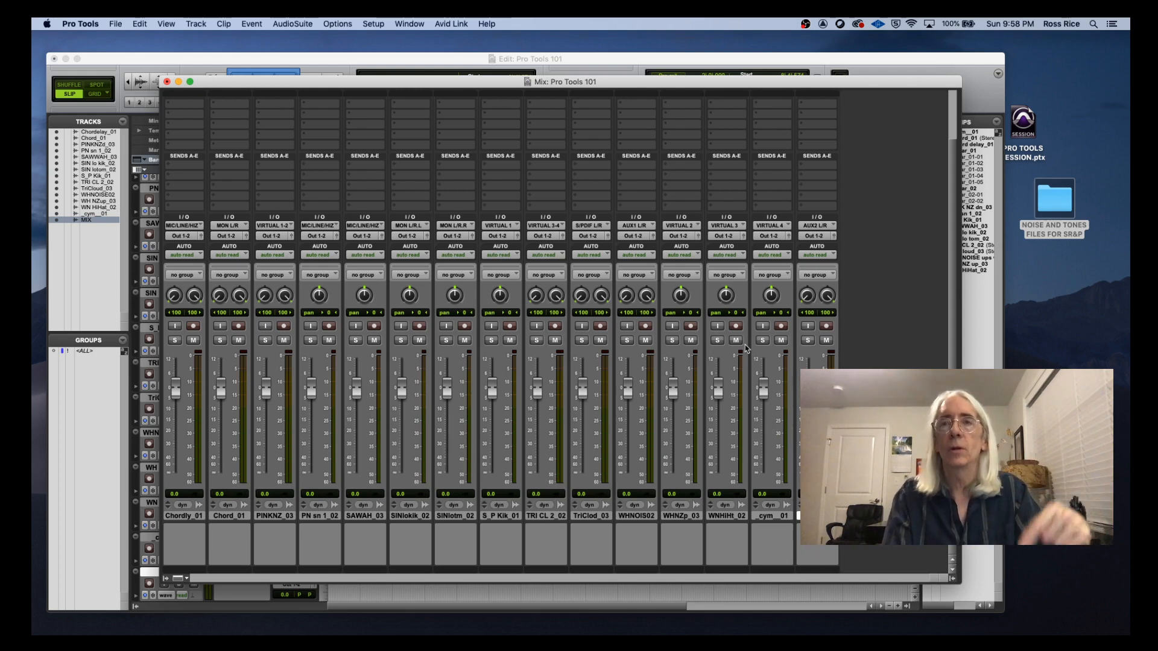
# Step: Set the input of the MIX track to the MIX (Stereo) bus
pyautogui.click(827, 227)
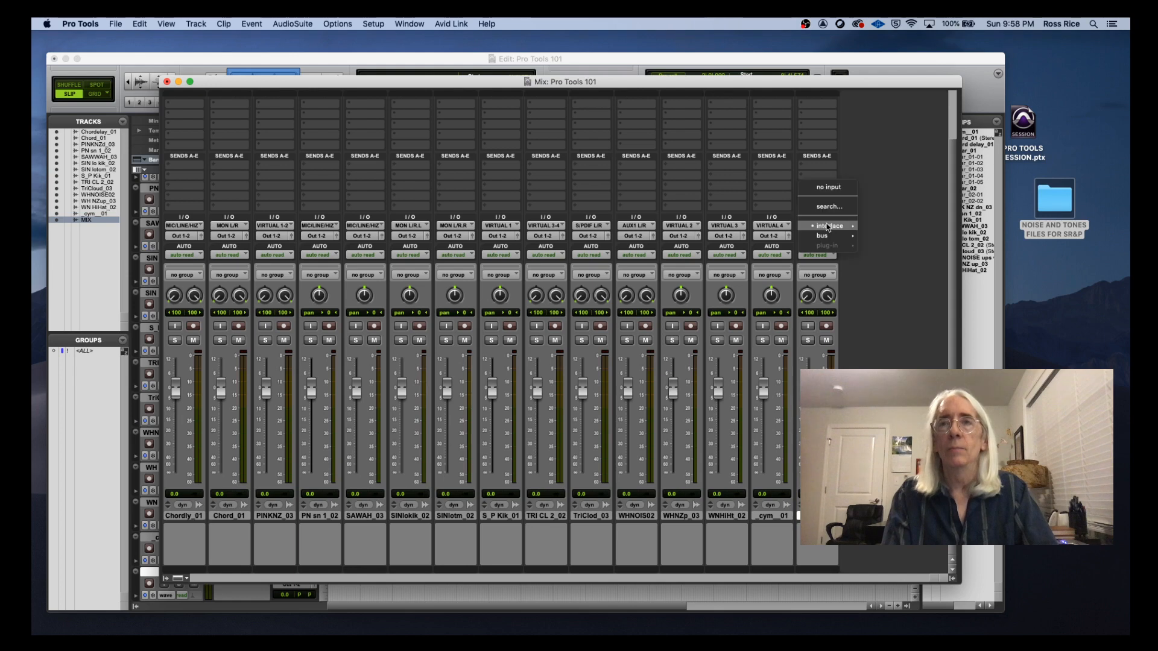
pyautogui.moveTo(827, 236)
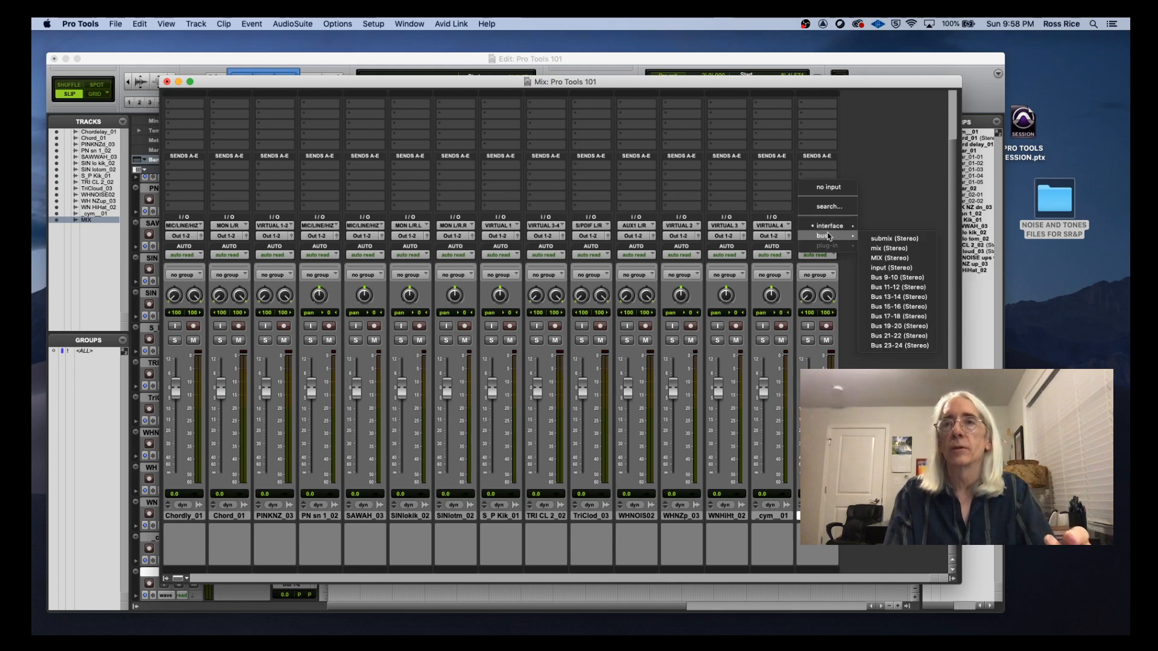
pyautogui.click(880, 258)
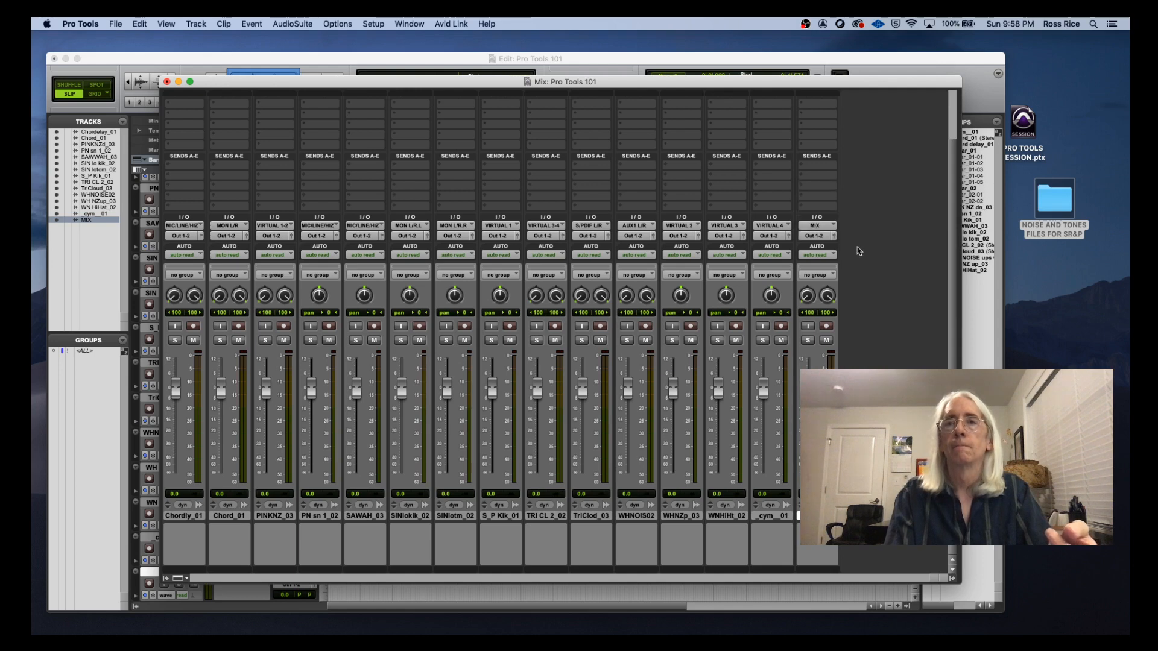
pyautogui.click(825, 228)
pyautogui.moveTo(846, 227)
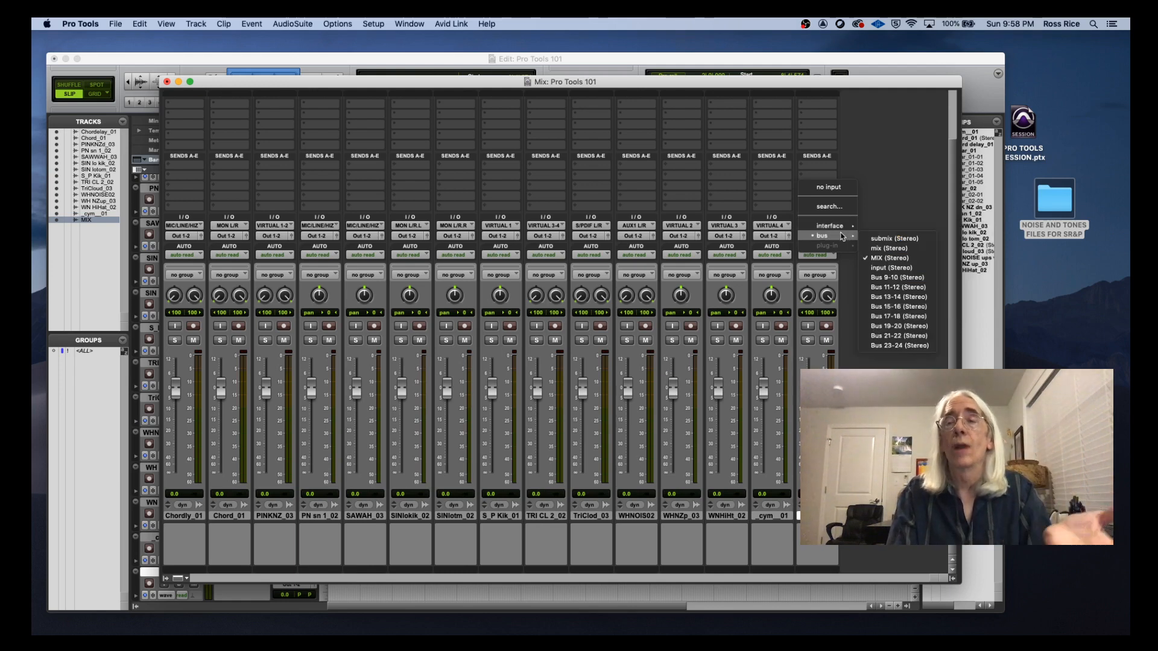
pyautogui.click(895, 257)
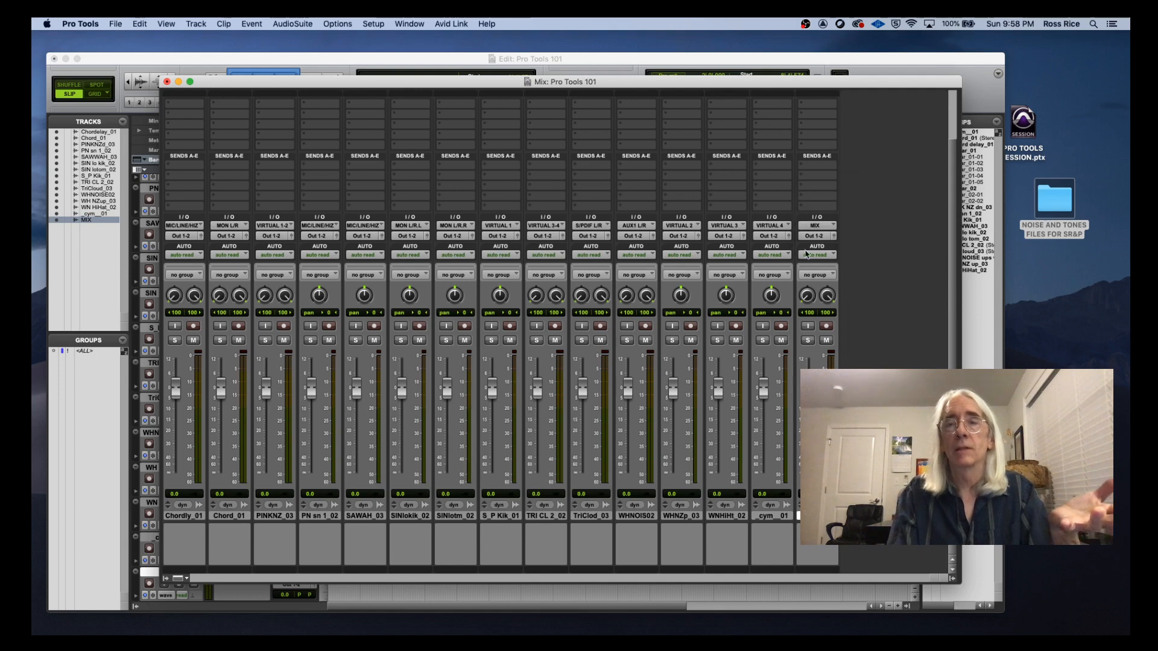
# Step: Select all tracks from Chordelay_01 to _cym__01 and route their outputs to the MIX (Stereo) bus
pyautogui.click(191, 517)
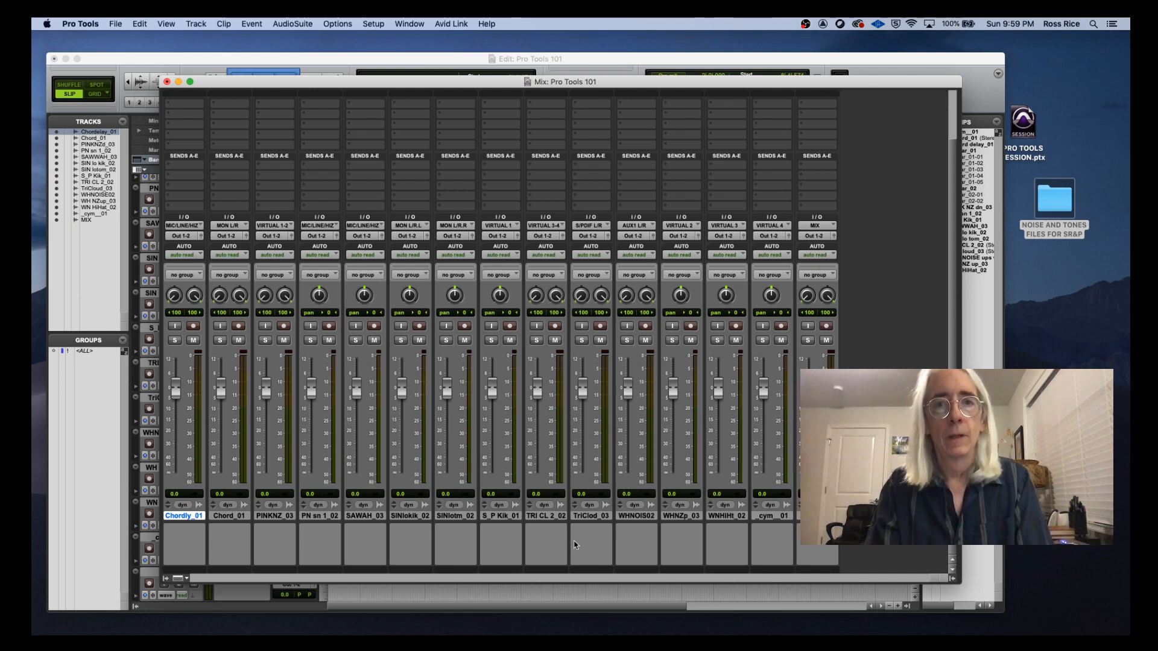
pyautogui.keyDown('shift'); pyautogui.click(775, 516); pyautogui.keyUp('shift')
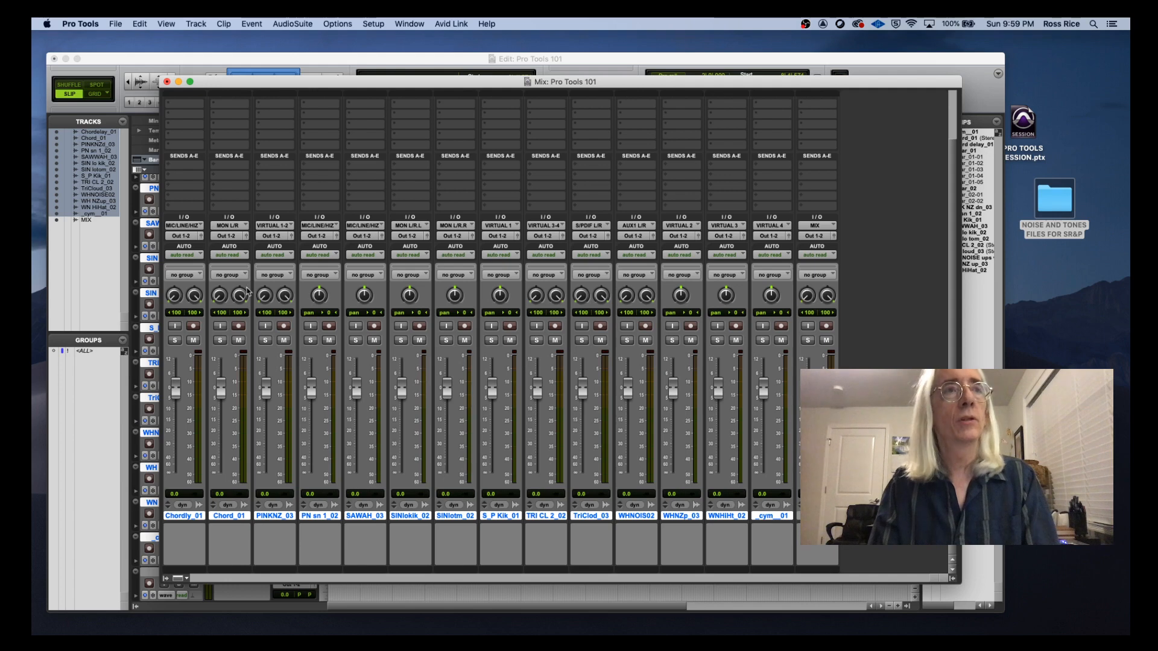
pyautogui.click(183, 236)
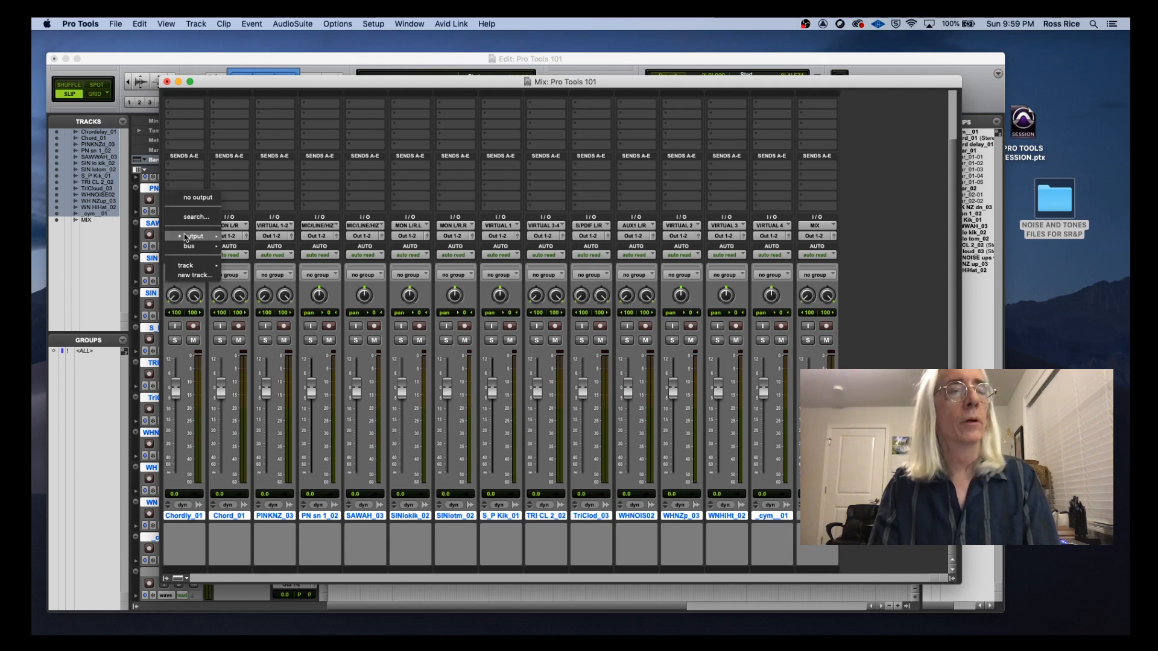
pyautogui.moveTo(187, 246)
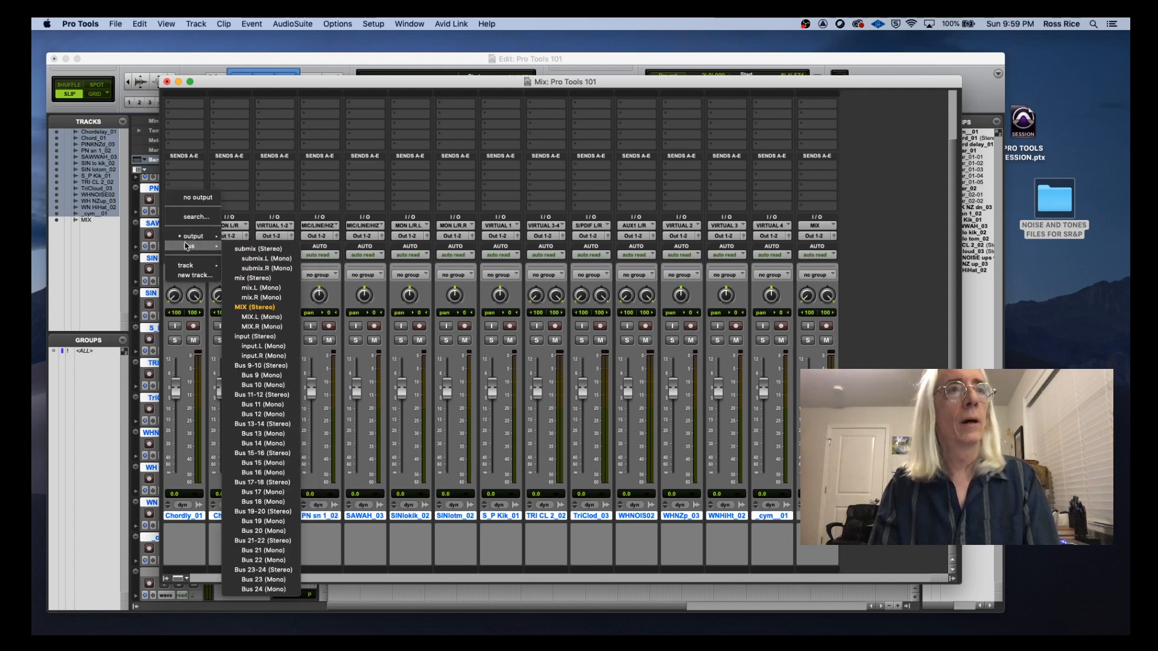
pyautogui.keyDown('alt'); pyautogui.click(247, 308); pyautogui.keyUp('alt')
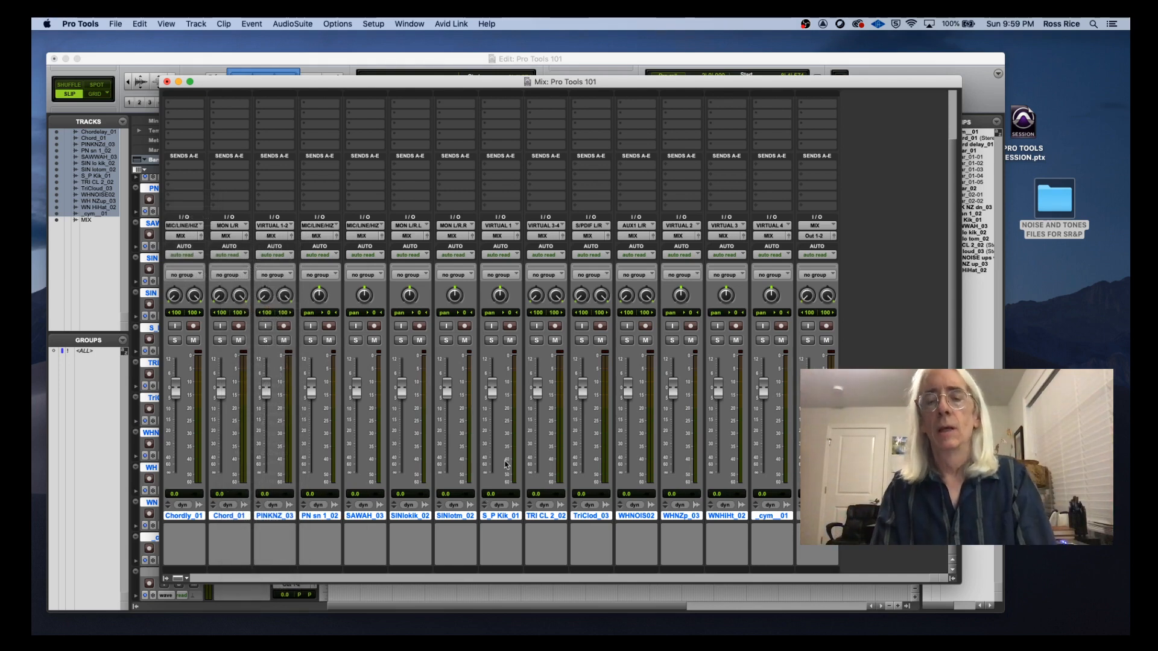
# Step: Play the session briefly and turn on input monitoring on the MIX track so the bused tracks are heard
pyautogui.press('space')
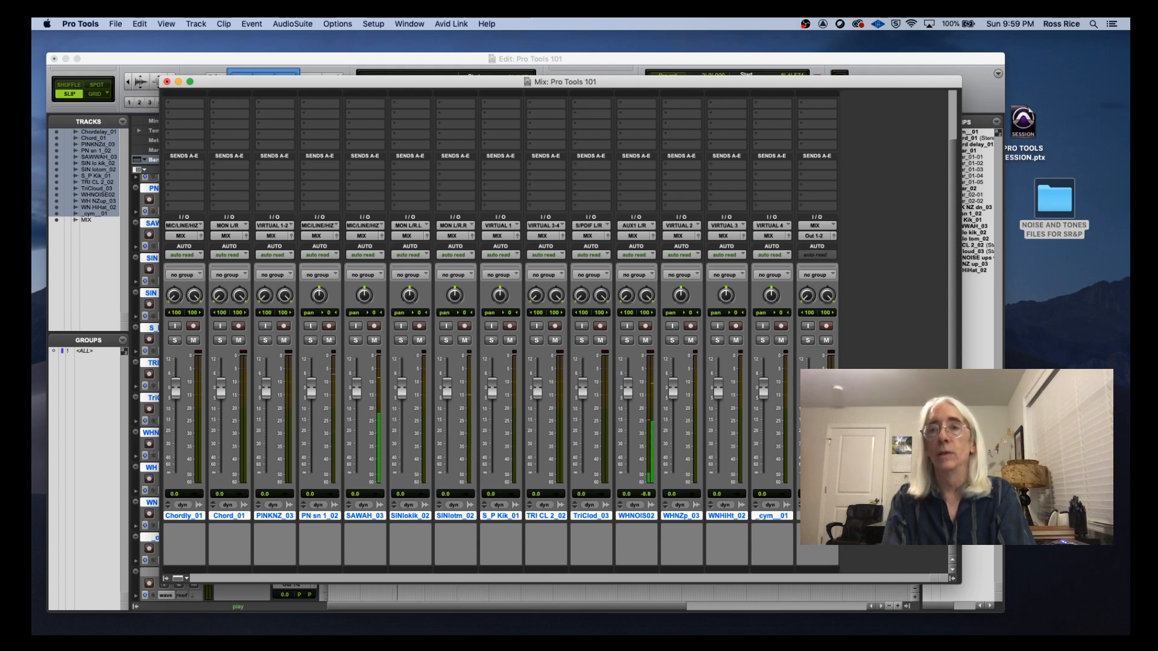
pyautogui.click(810, 326)
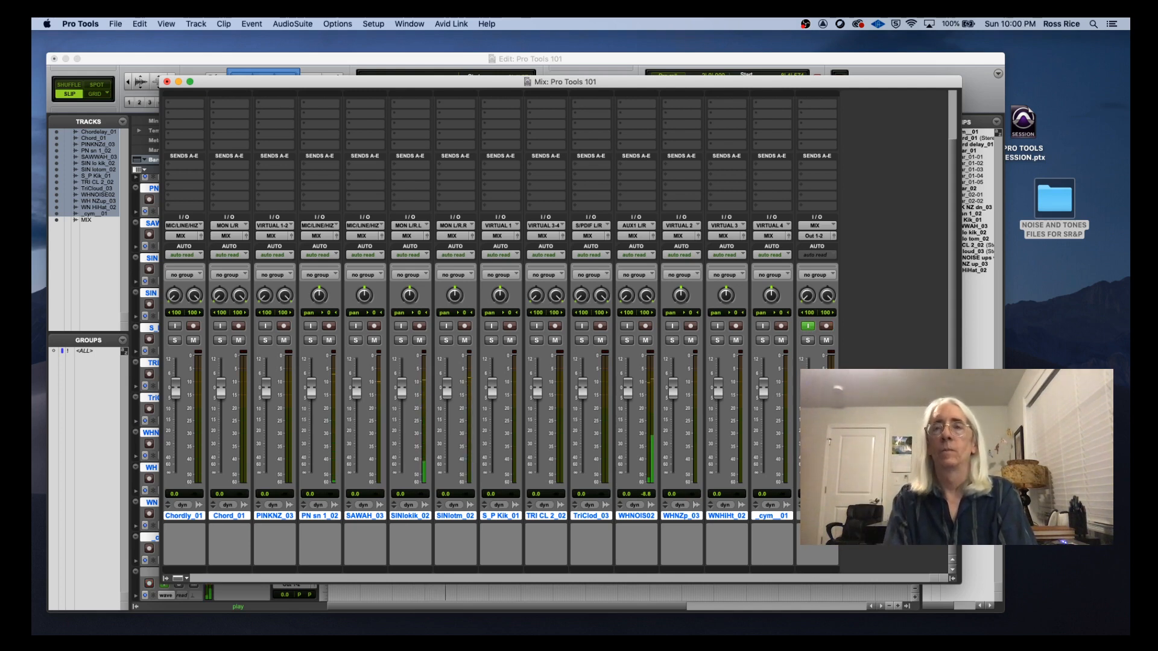
pyautogui.click(827, 328)
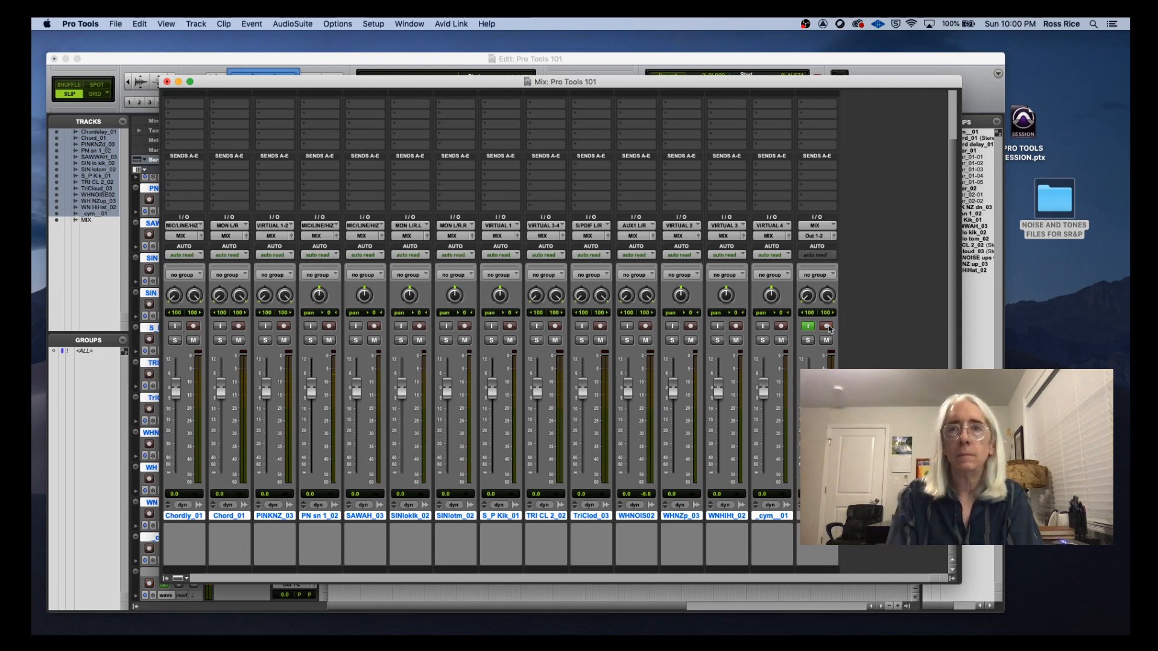
pyautogui.click(808, 327)
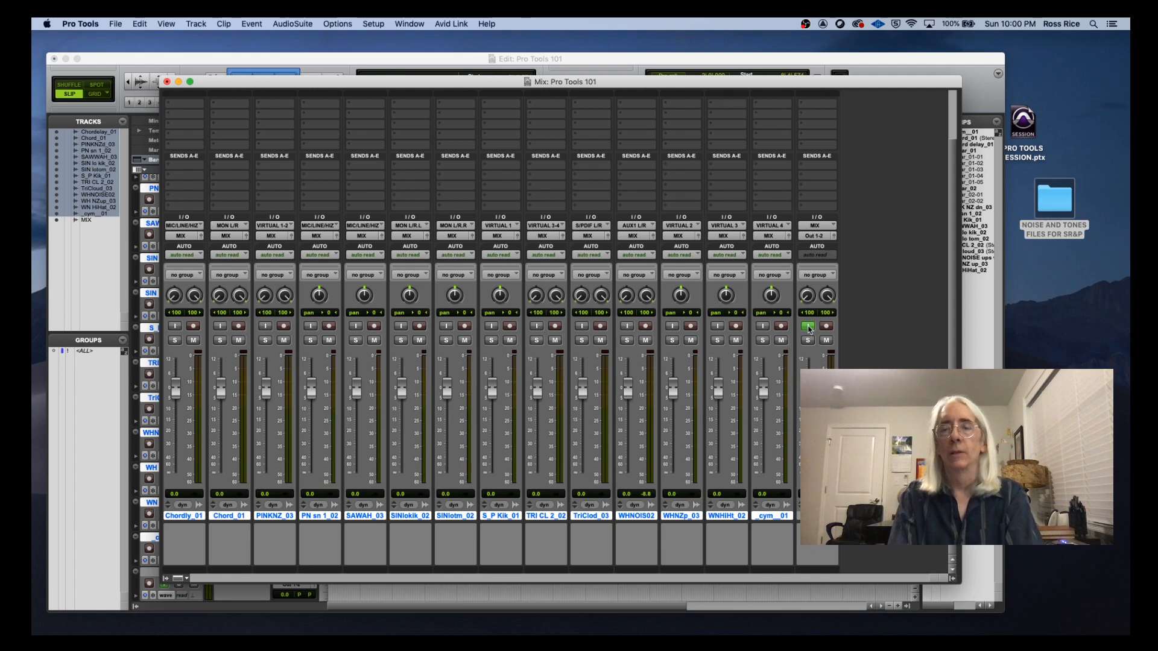
pyautogui.press('space')
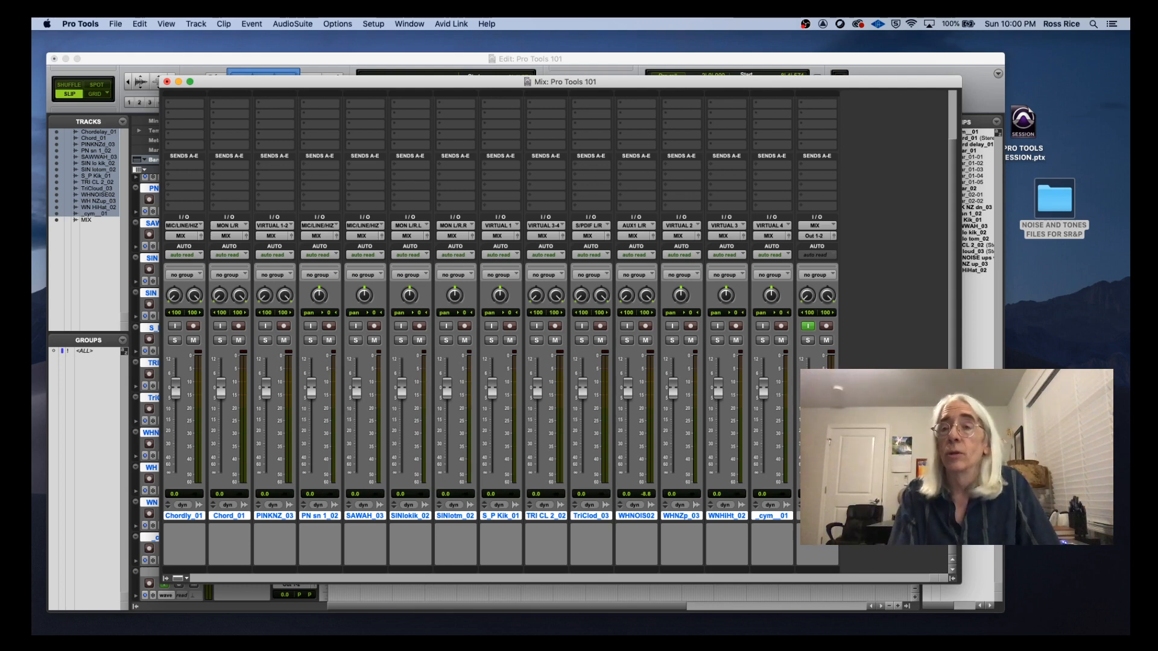
# Step: Compare record arming with input monitoring on the MIX track, ending with input monitoring on and record arming off
pyautogui.click(808, 326)
pyautogui.click(825, 326)
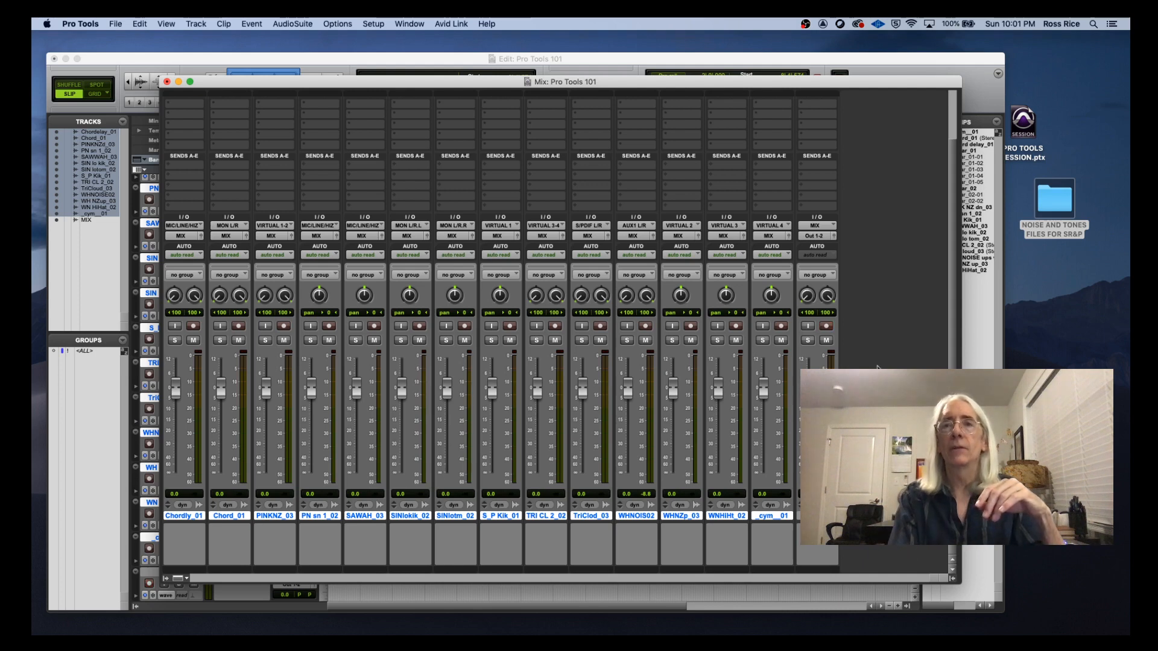
pyautogui.click(827, 326)
pyautogui.click(808, 327)
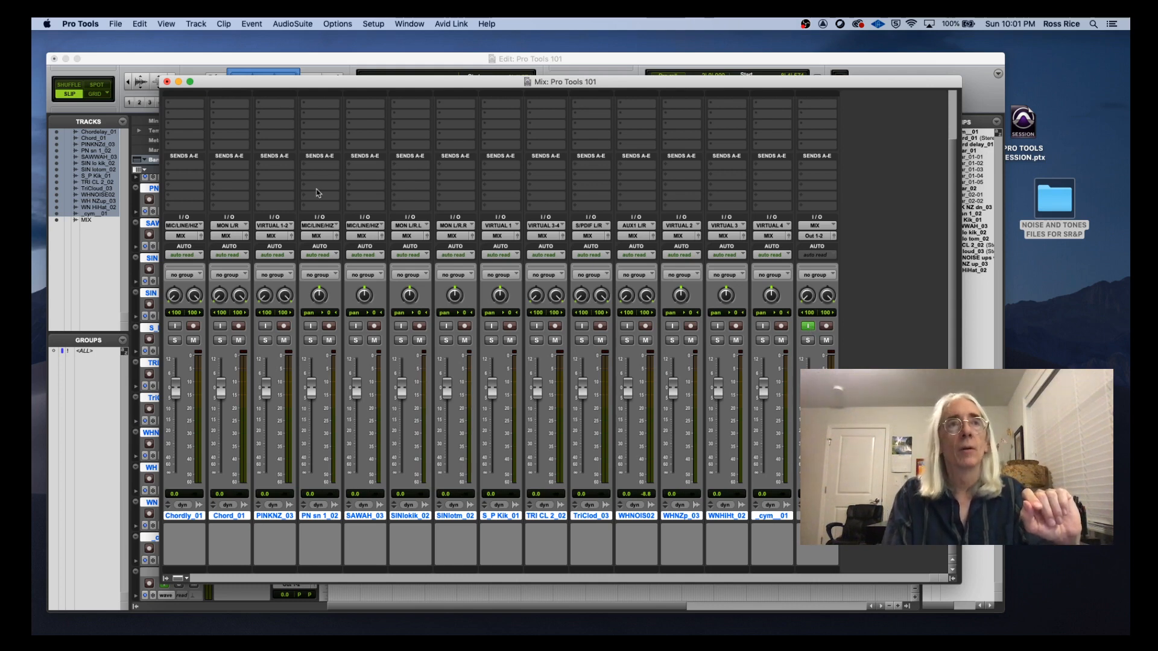
# Step: Create one new stereo Aux Input track and name it Submix
pyautogui.click(195, 24)
pyautogui.click(204, 37)
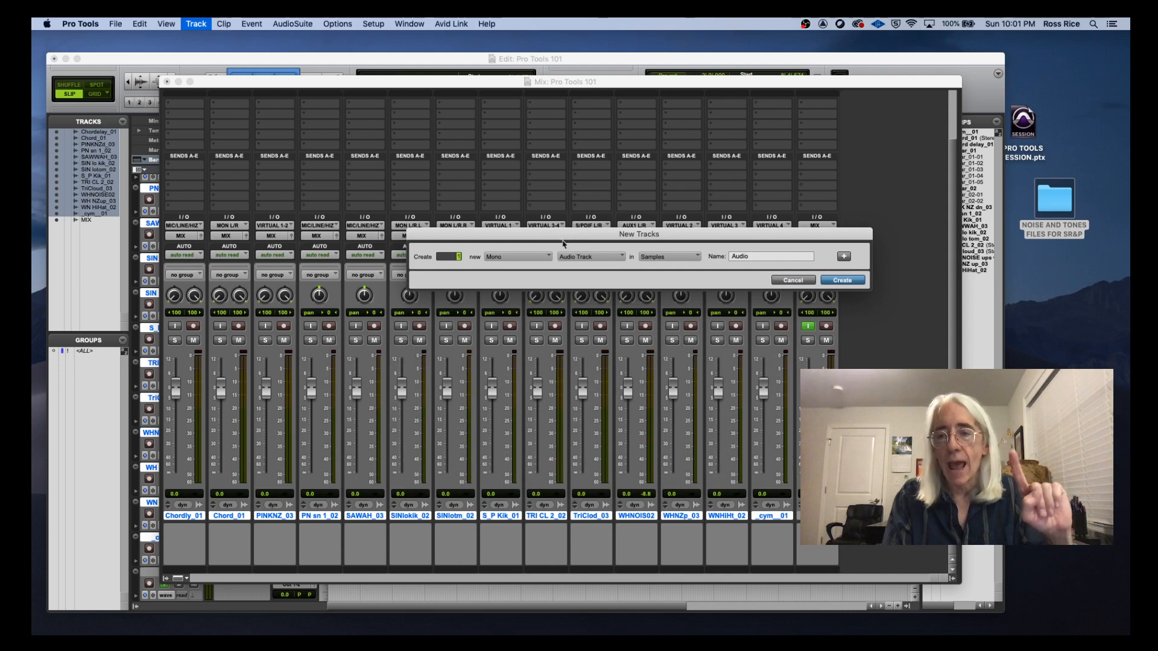
pyautogui.click(621, 258)
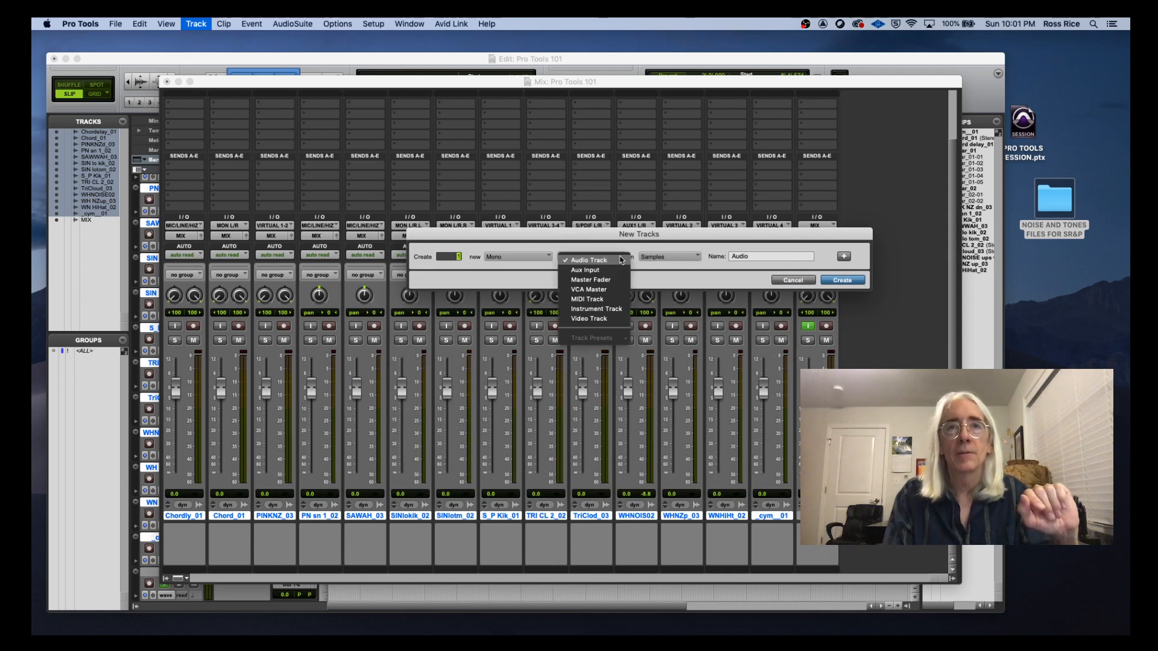
pyautogui.click(603, 270)
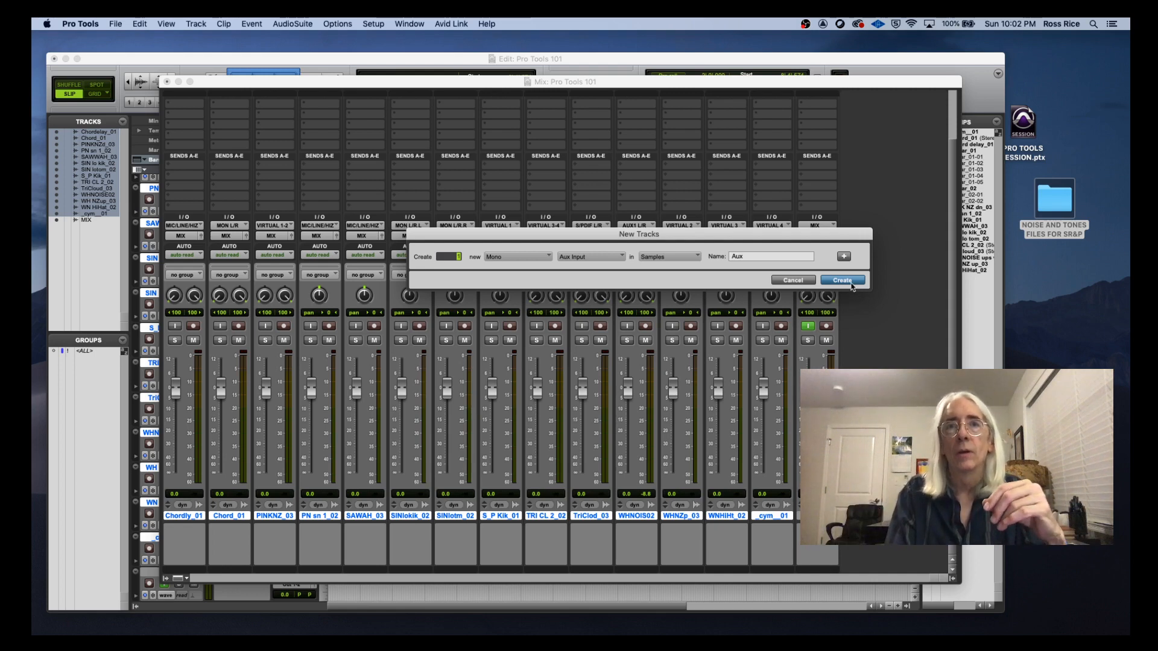
pyautogui.click(543, 259)
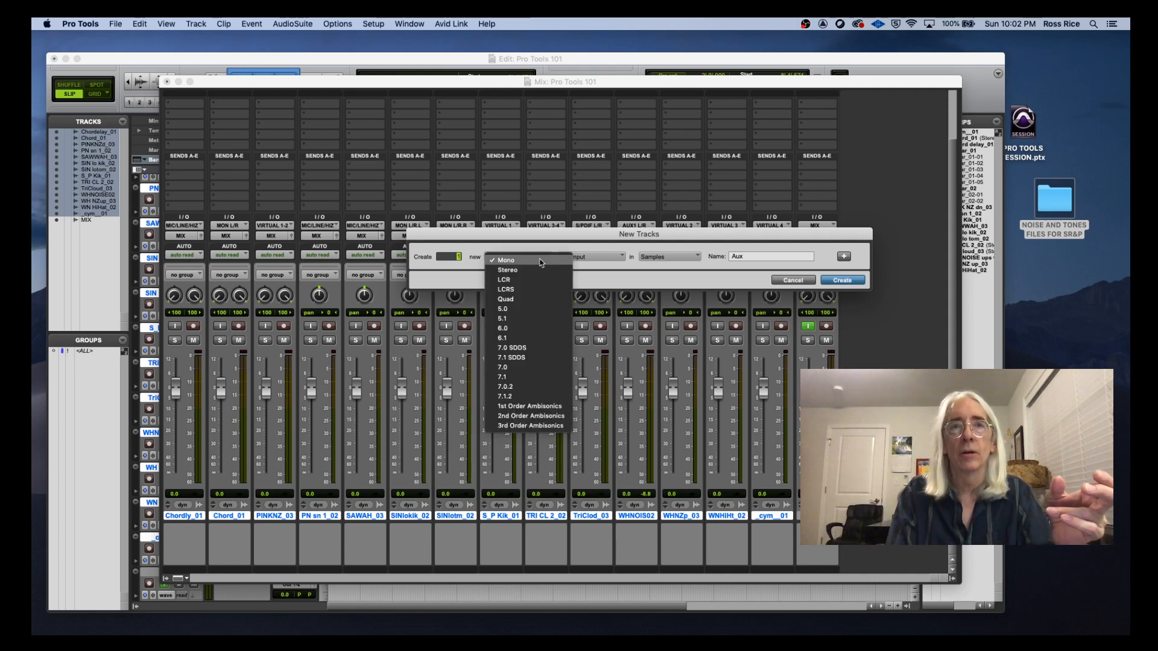
pyautogui.click(539, 270)
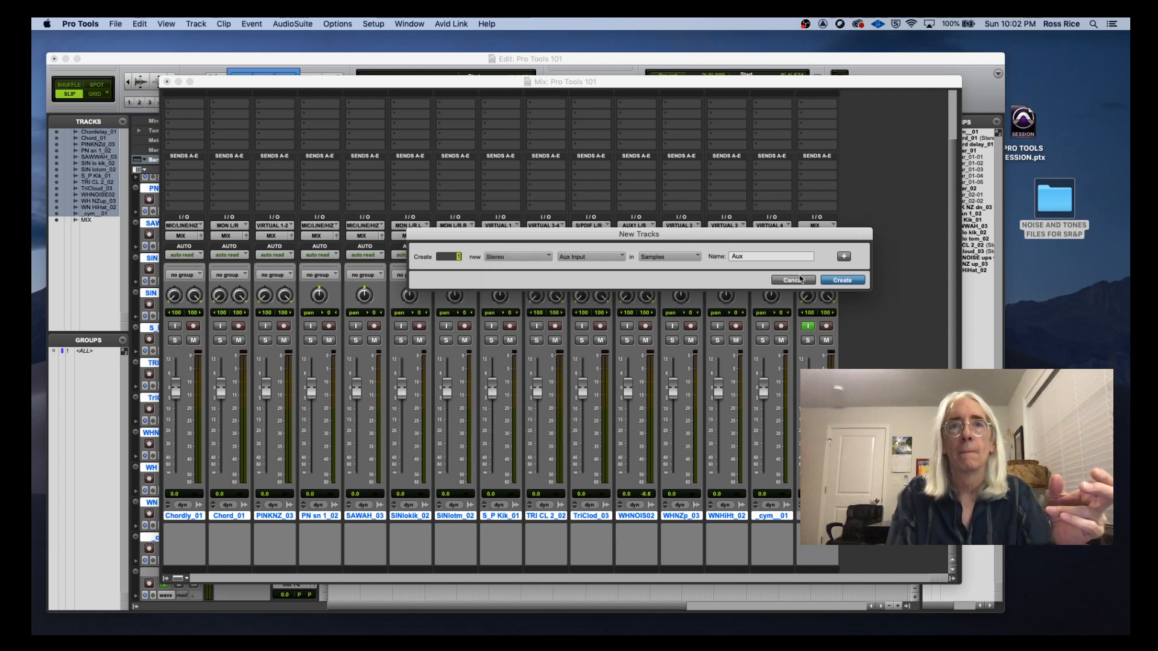
pyautogui.click(843, 280)
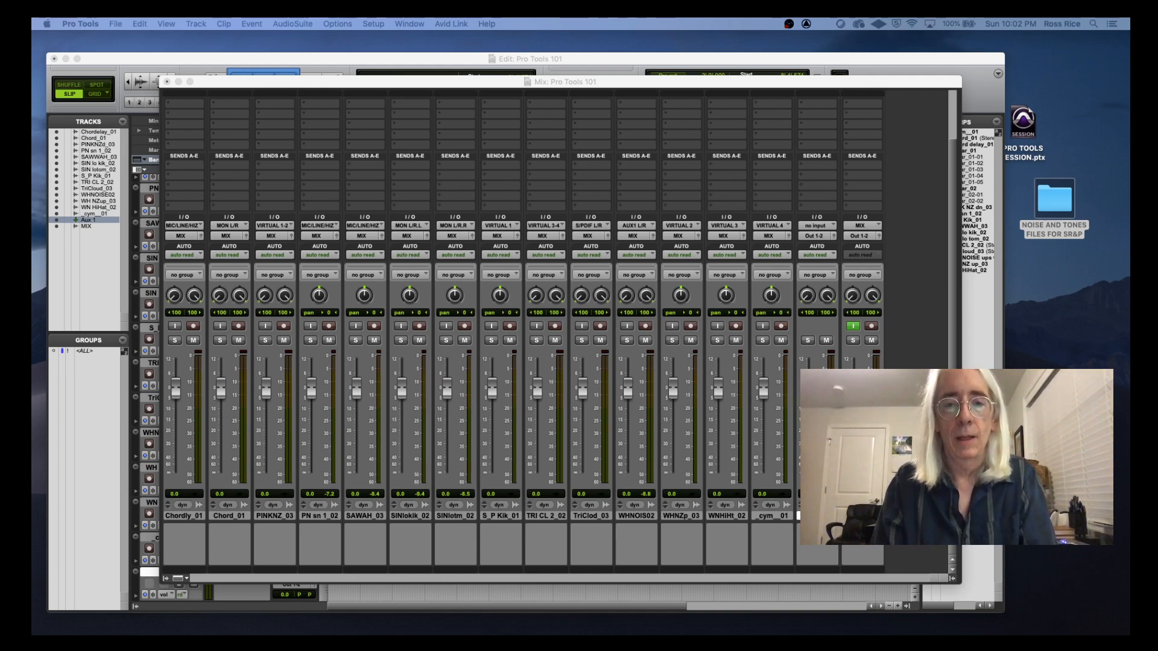
pyautogui.moveTo(627, 633); pyautogui.dragTo(698, 322)
pyautogui.write('ubmix')
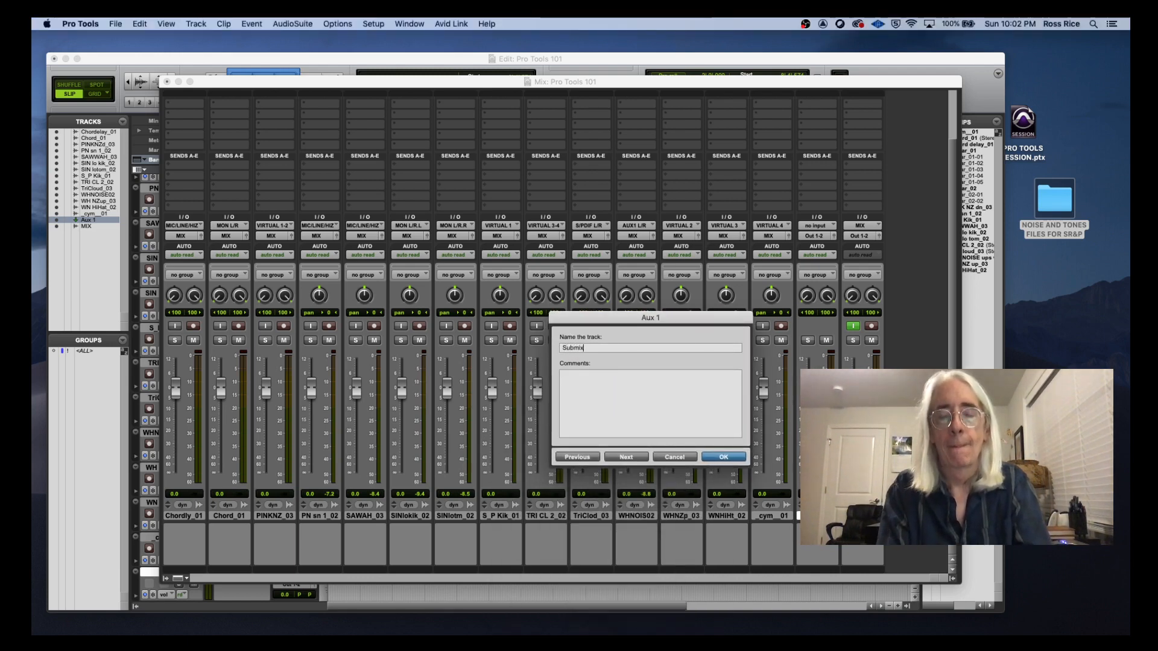
pyautogui.press('Return')
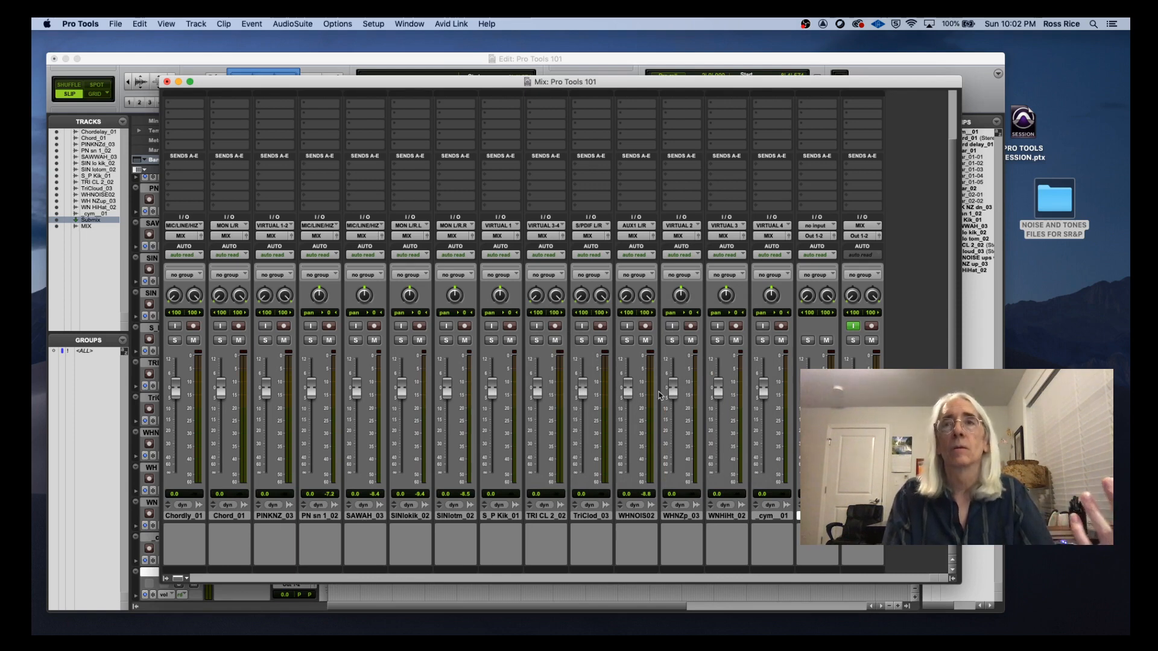
# Step: Route the output of the Submix track to the MIX (Stereo) bus
pyautogui.click(819, 237)
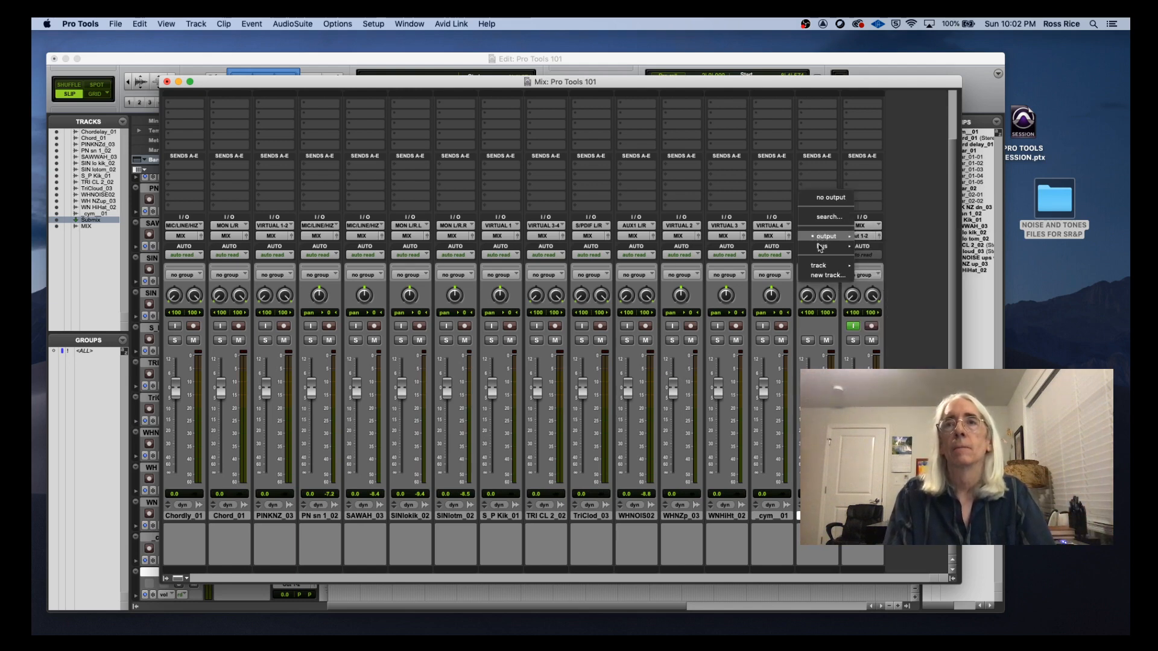
pyautogui.moveTo(821, 246)
pyautogui.click(885, 307)
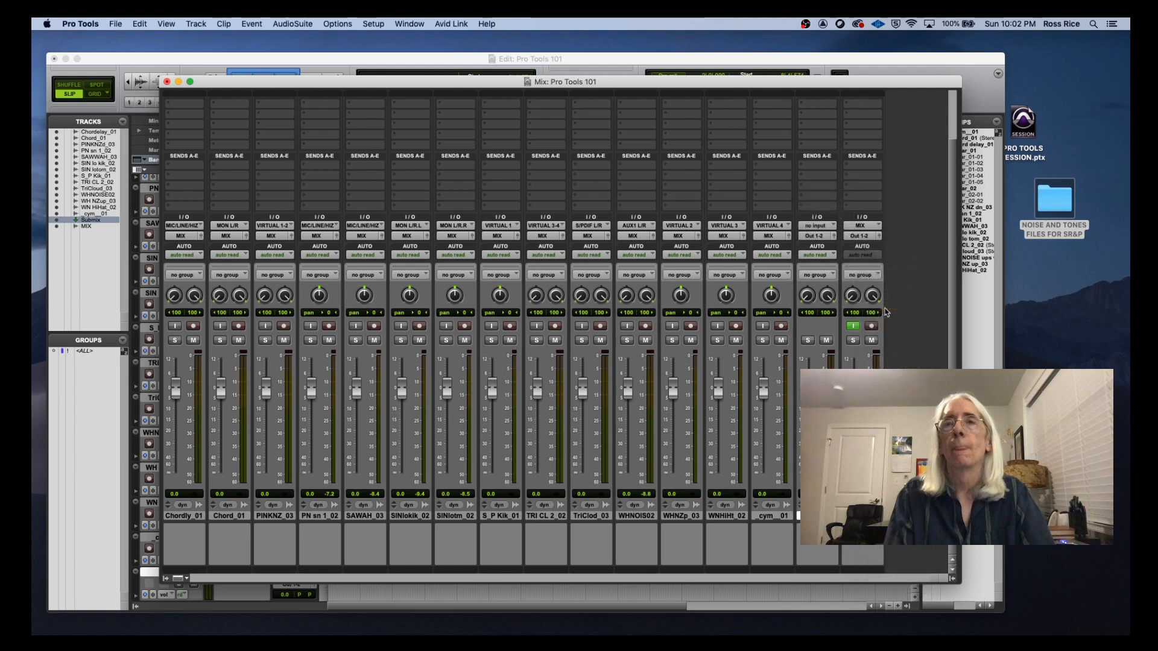
# Step: Set the Submix track's input to Bus 9-10 (Stereo) and rename that bus SUBMIX
pyautogui.click(825, 232)
pyautogui.moveTo(826, 231)
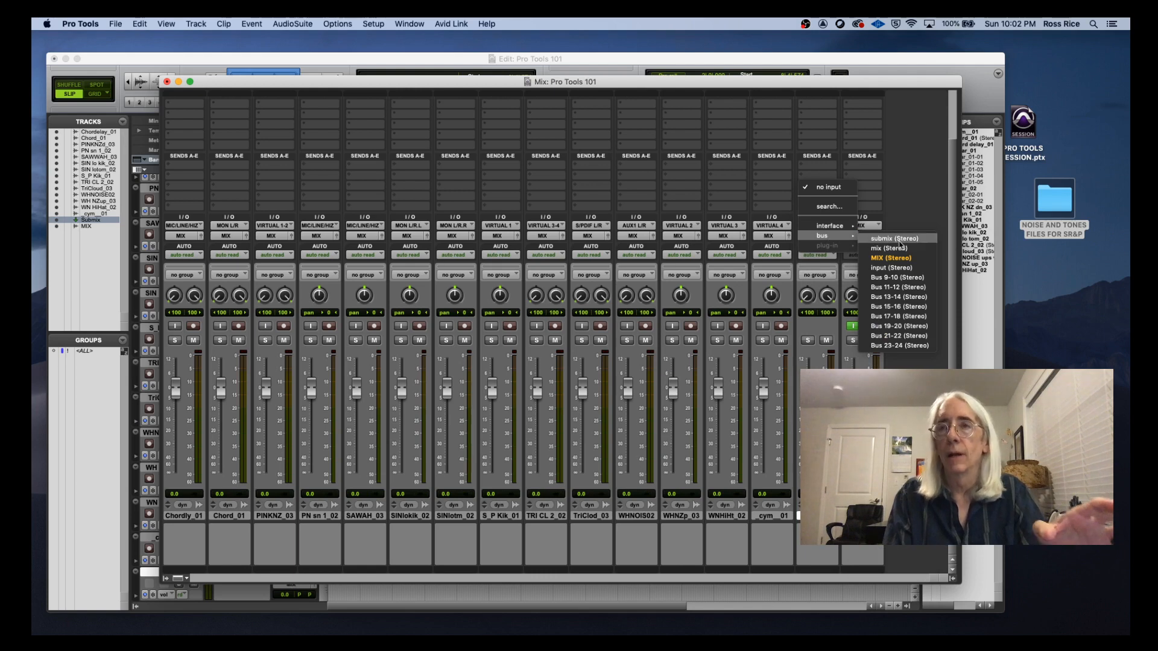
pyautogui.click(899, 278)
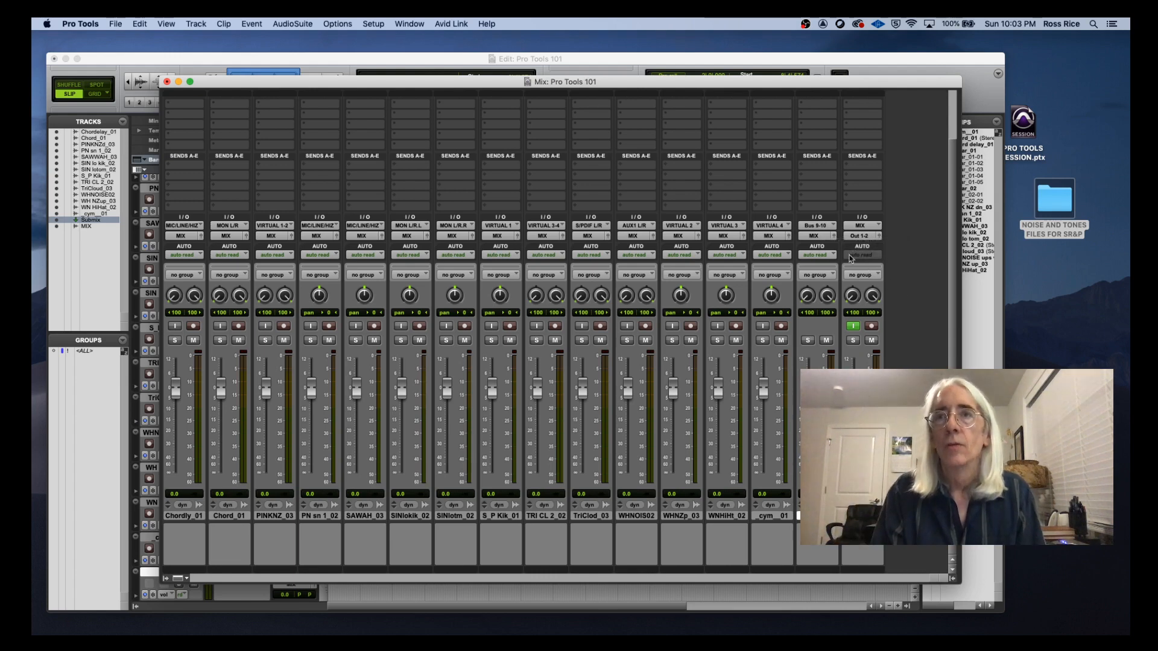
pyautogui.rightClick(819, 227)
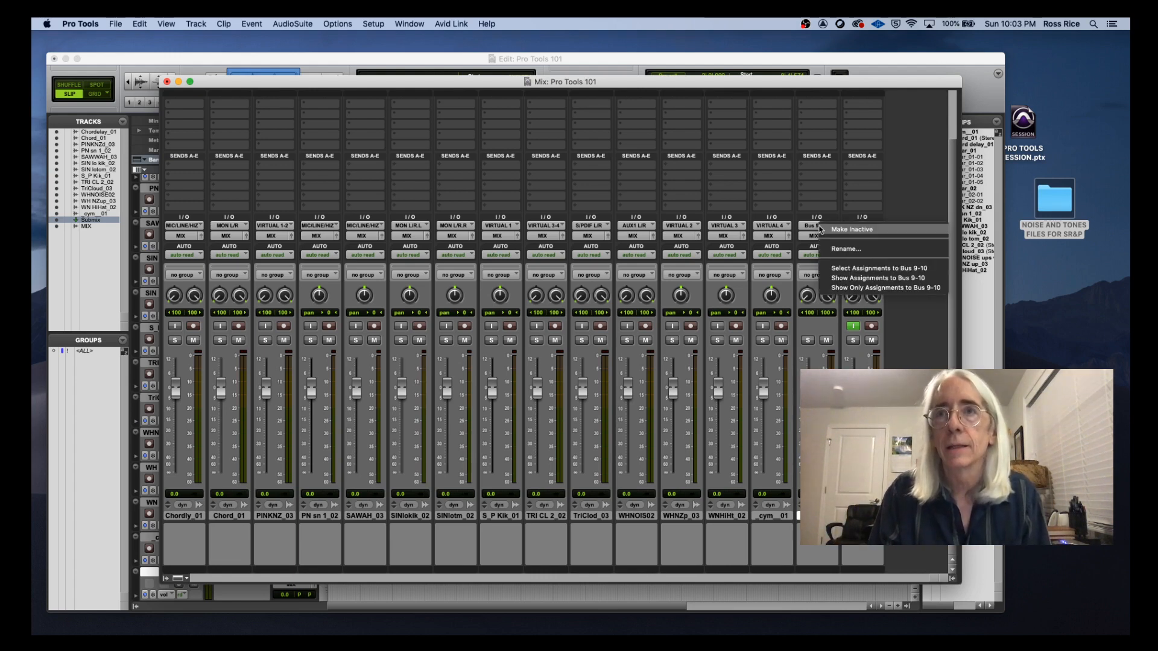
pyautogui.click(841, 249)
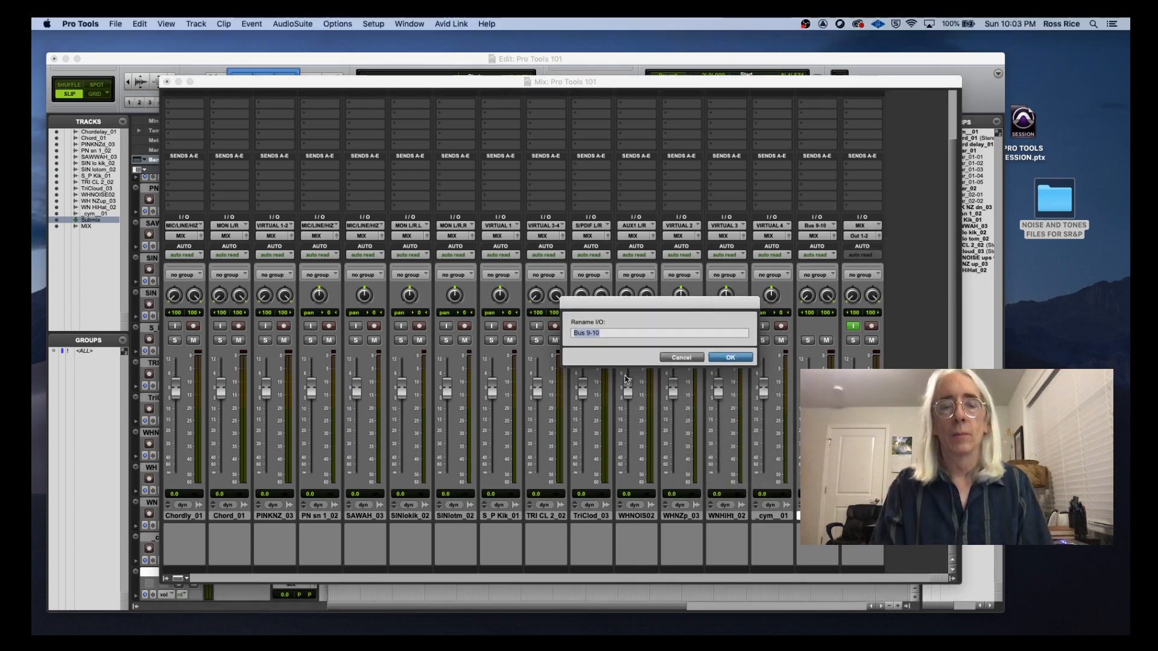
pyautogui.write('SUBMIX')
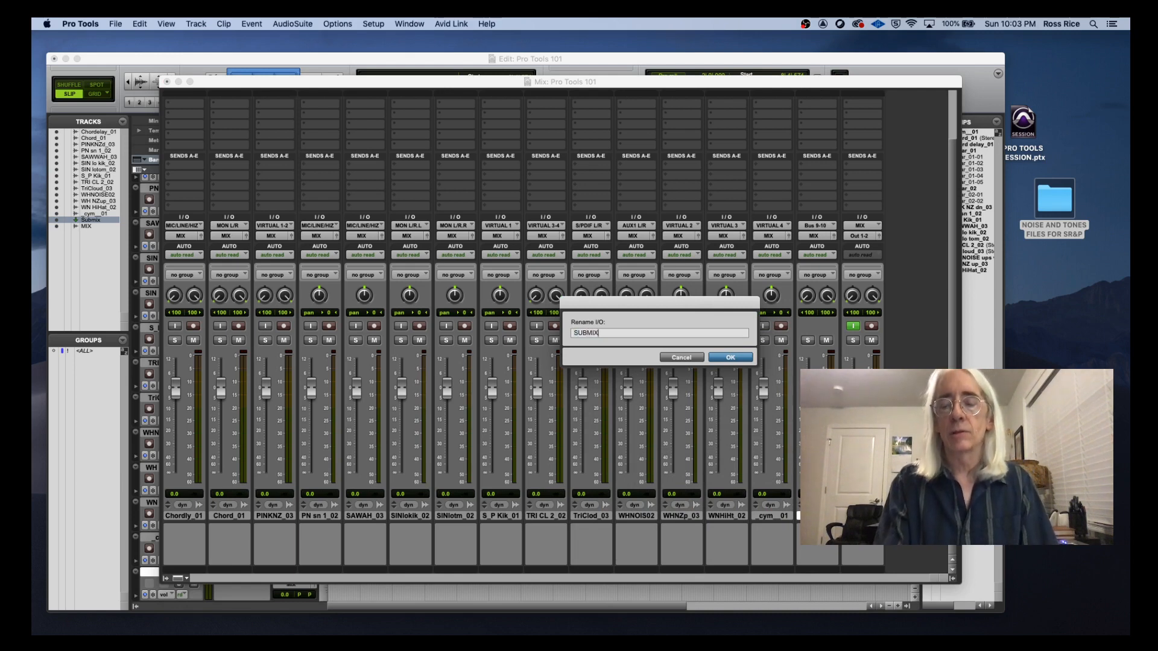
pyautogui.press('Return')
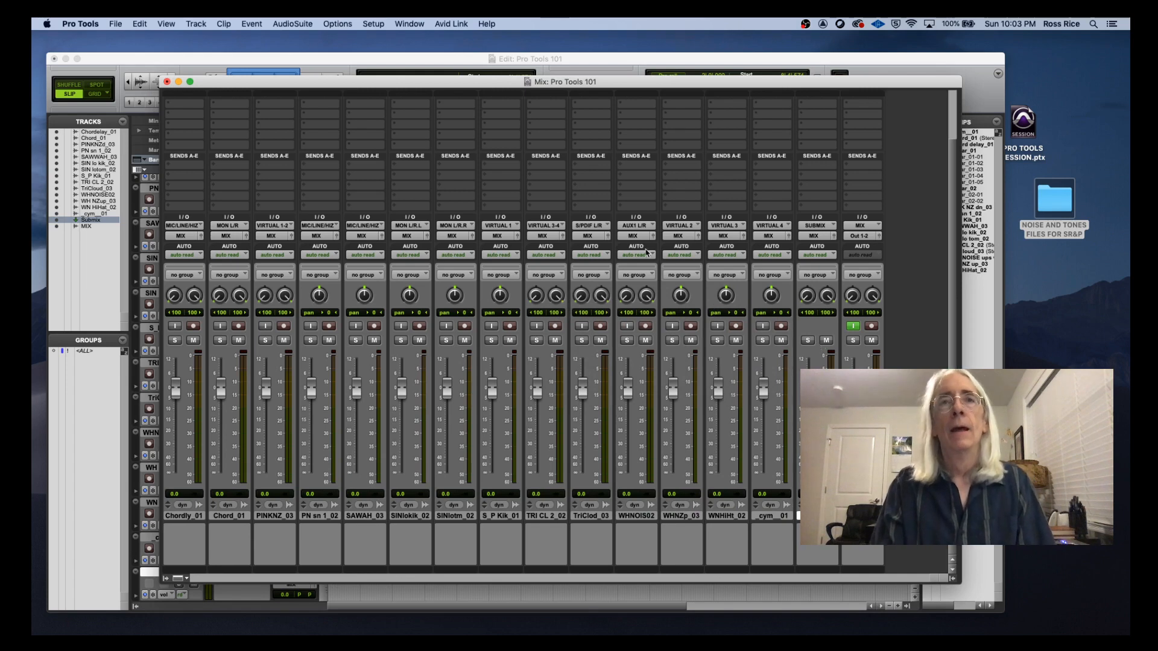
# Step: Route the outputs of all audio tracks from the chord delay track through the cym track to the SUBMIX (Stereo) bus
pyautogui.click(178, 518)
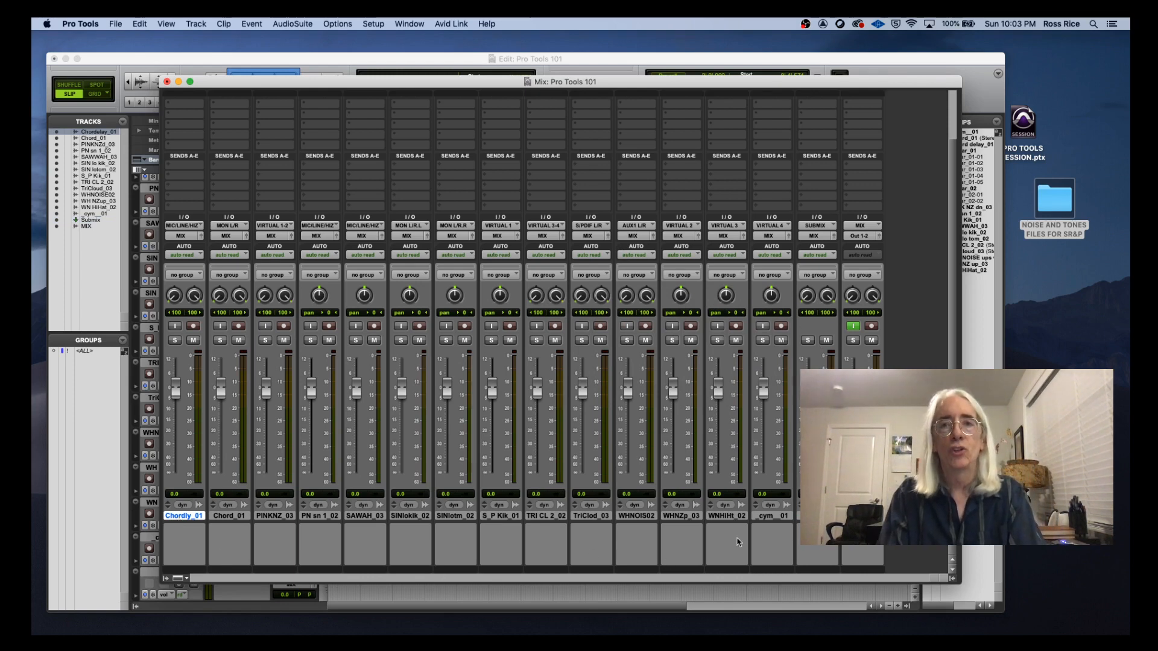
pyautogui.keyDown('shift'); pyautogui.click(730, 516); pyautogui.keyUp('shift')
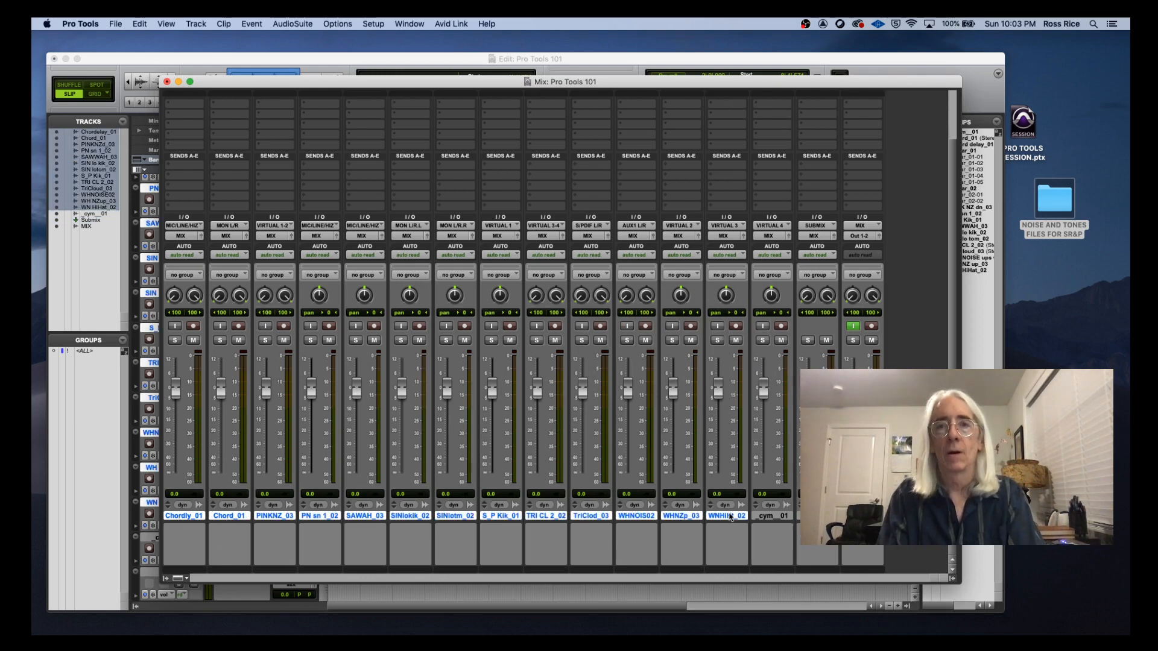
pyautogui.keyDown('shift'); pyautogui.click(772, 517); pyautogui.keyUp('shift')
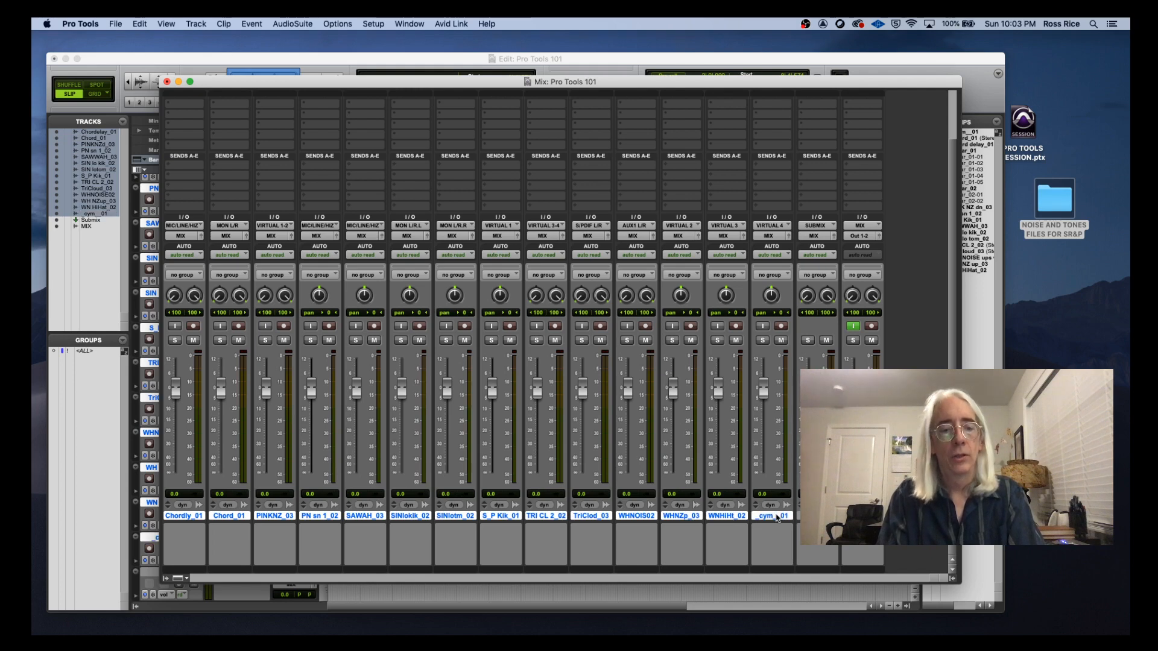
pyautogui.click(182, 237)
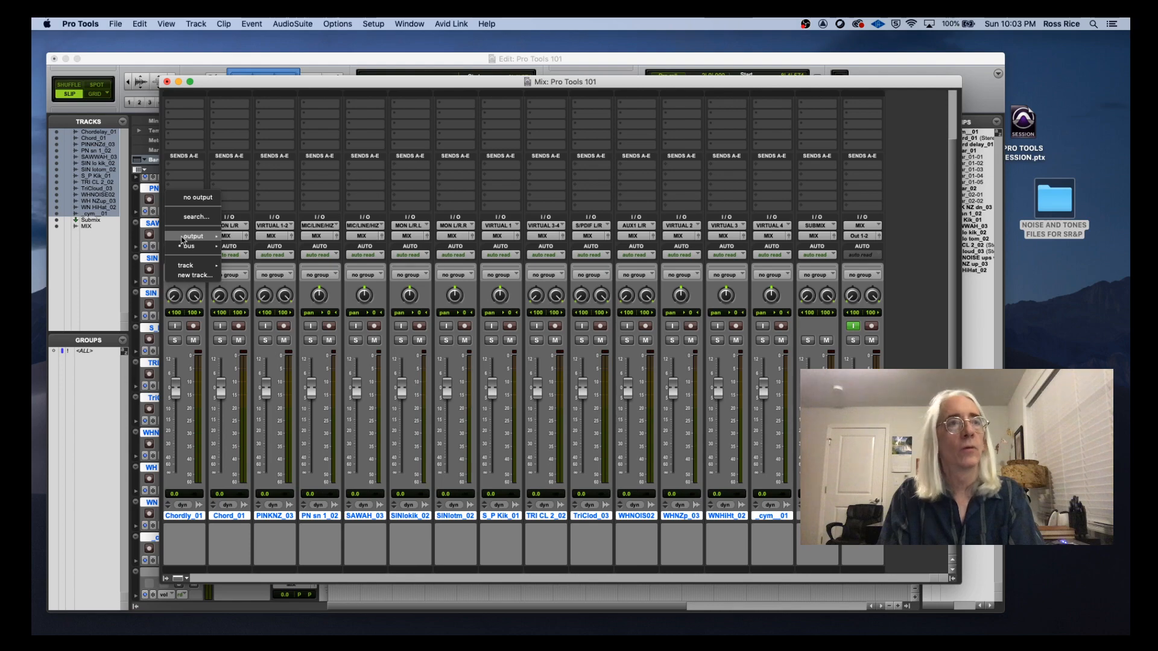
pyautogui.moveTo(184, 250)
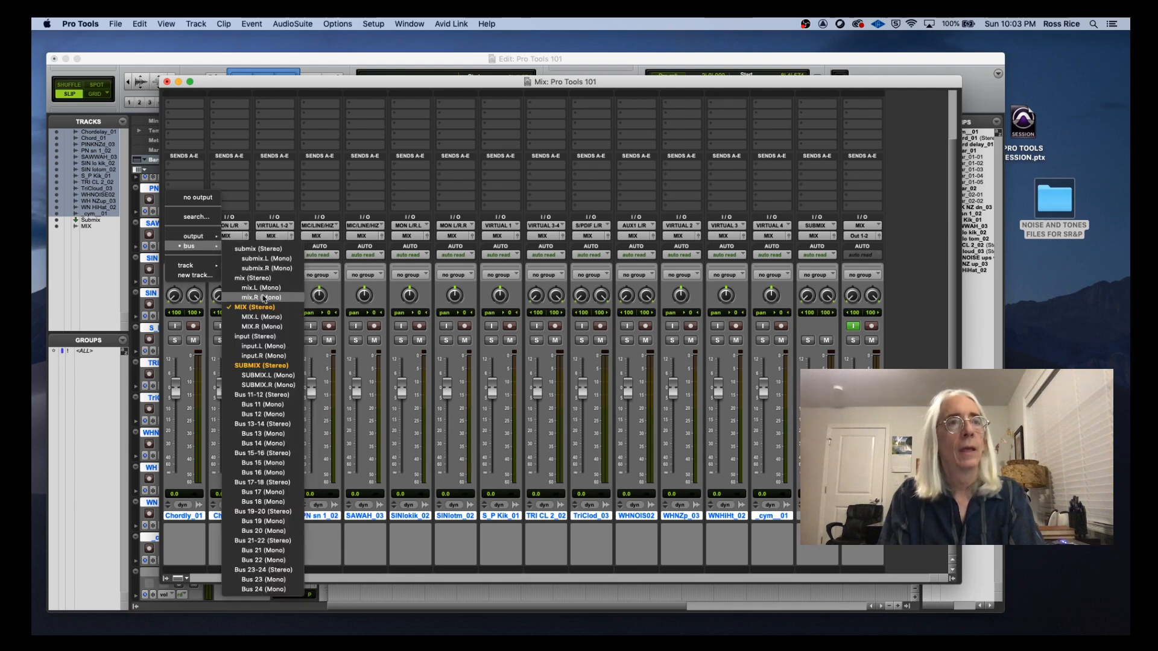
pyautogui.keyDown('alt'); pyautogui.keyDown('shift'); pyautogui.click(270, 366); pyautogui.keyUp('shift'); pyautogui.keyUp('alt')
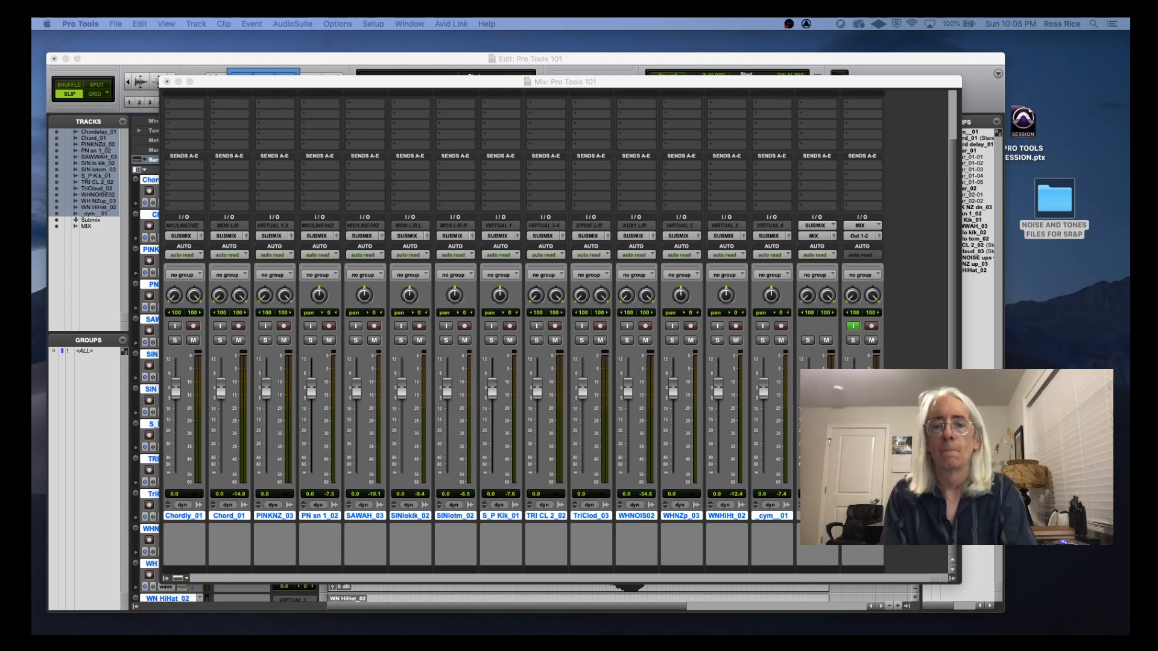
# Step: Play the session from about bar 19, check the levels in the Mix window and clear the MIX track's clip indicator
pyautogui.click(876, 74)
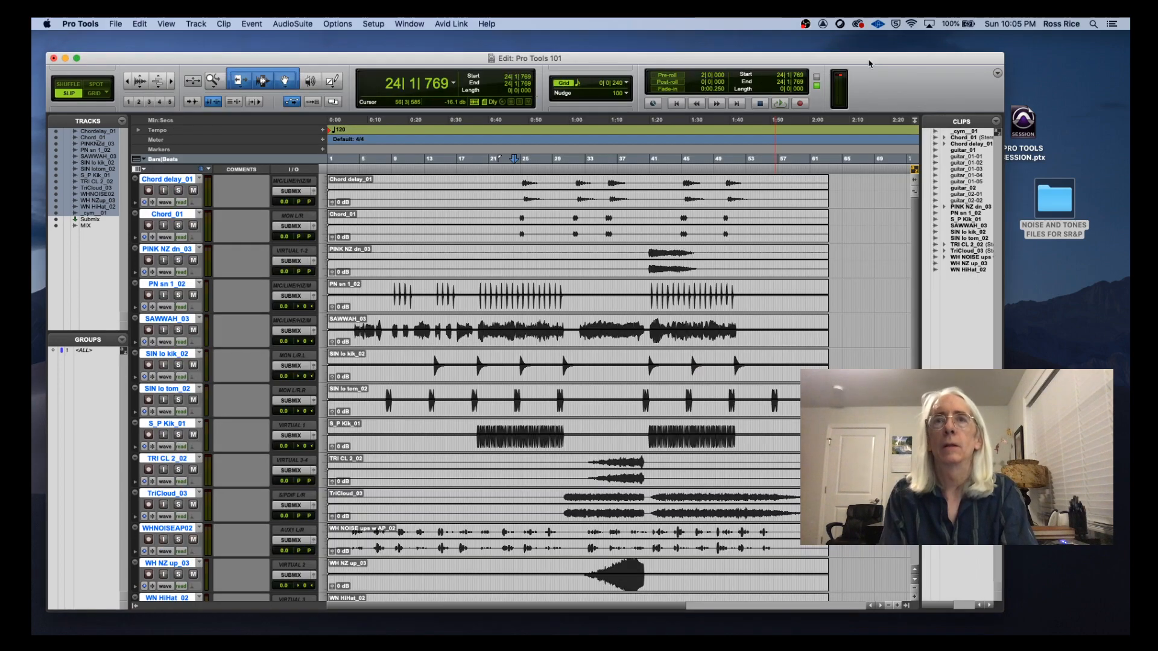
pyautogui.click(476, 416)
pyautogui.press('space')
pyautogui.press('super+equal')
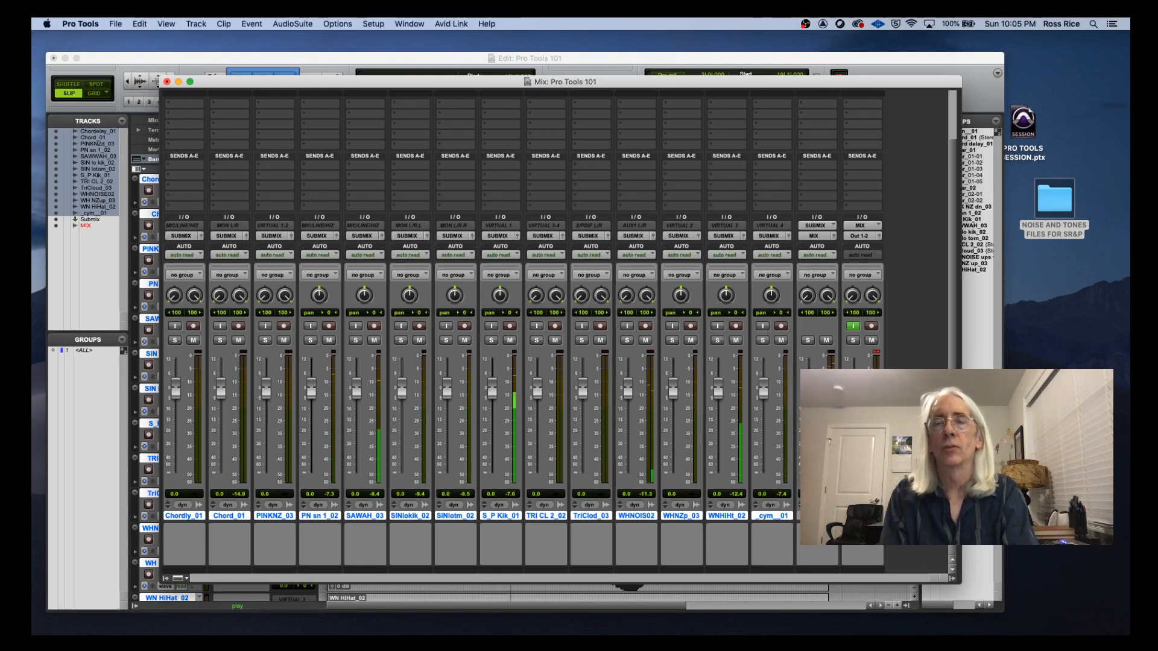
pyautogui.click(876, 353)
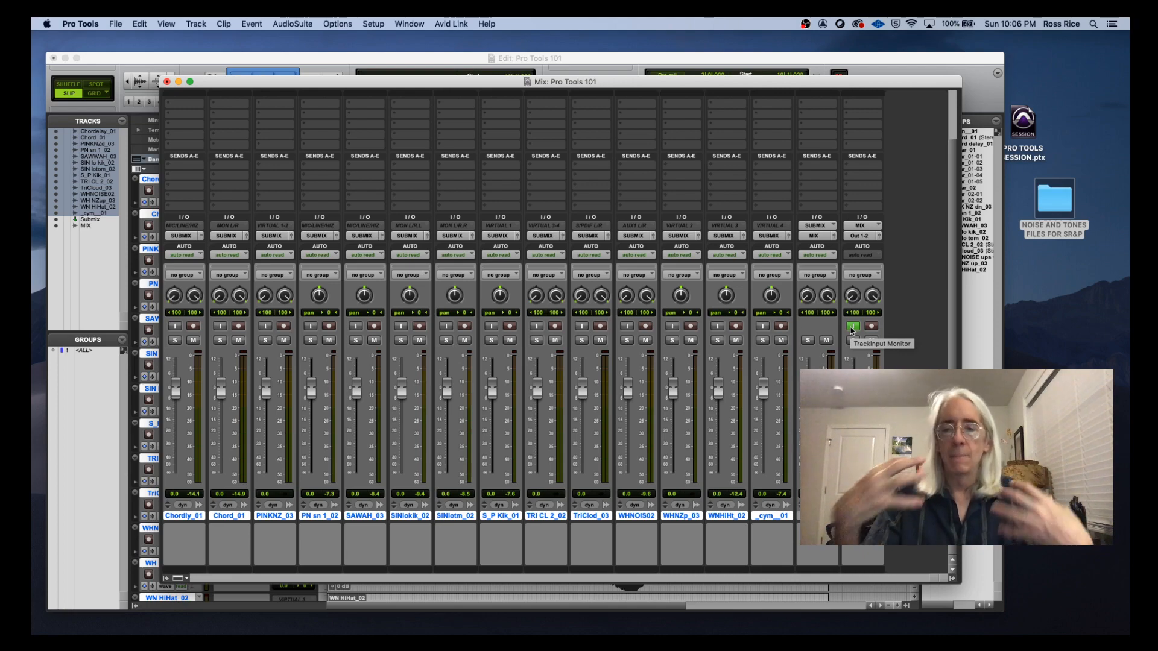
# Step: Return to the Edit window, show the Transport window and place it over the upper part of the timeline
pyautogui.press('super+equal')
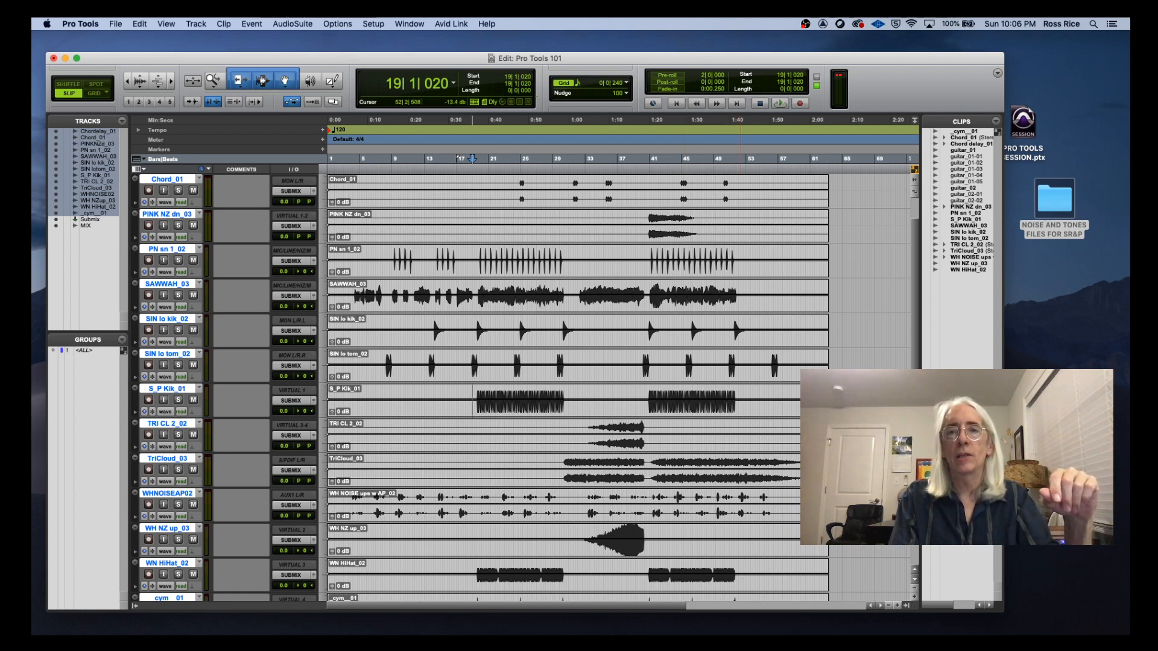
pyautogui.press('super+KP_1')
pyautogui.moveTo(799, 372); pyautogui.dragTo(764, 67)
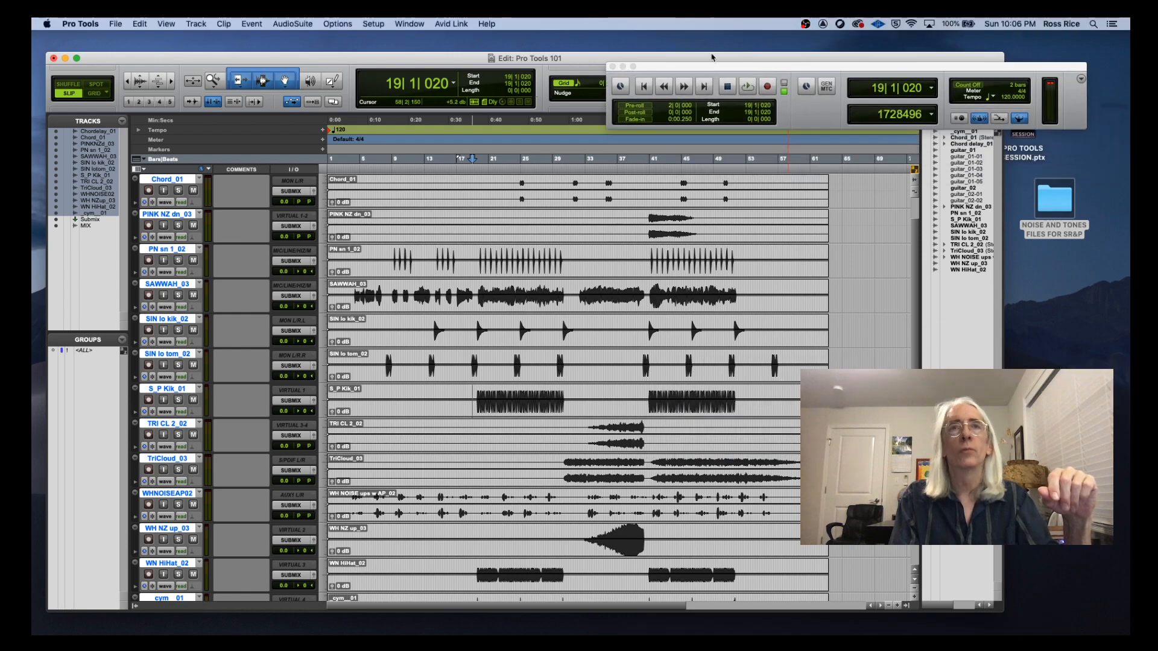
pyautogui.click(411, 24)
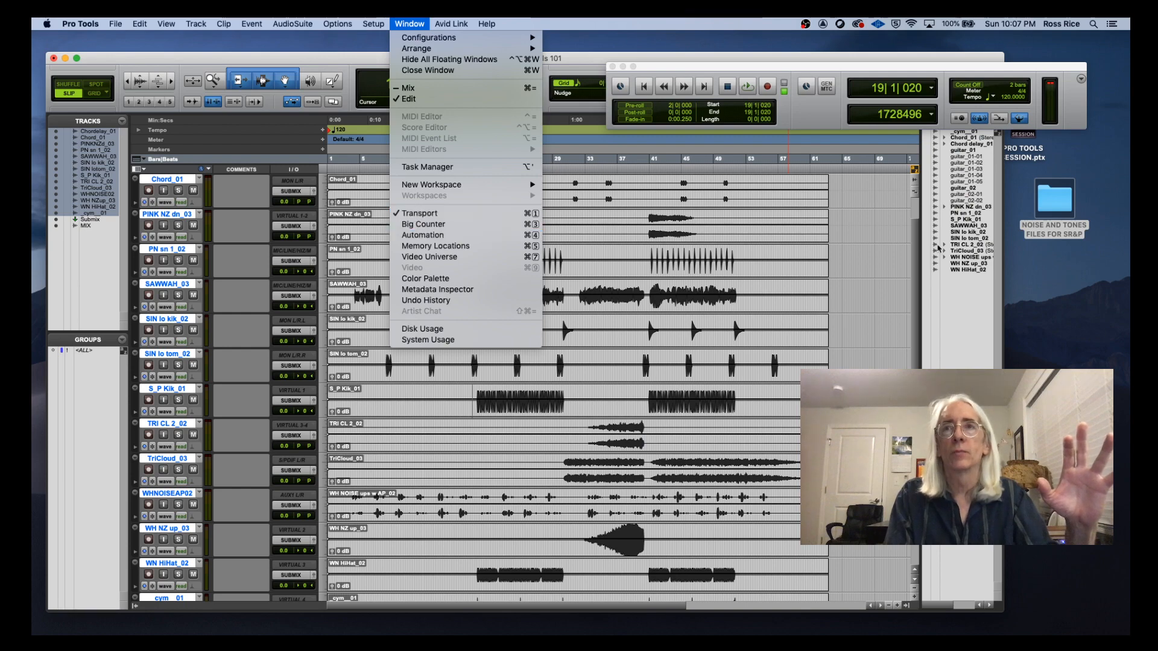
pyautogui.click(889, 241)
pyautogui.moveTo(842, 69); pyautogui.dragTo(741, 58)
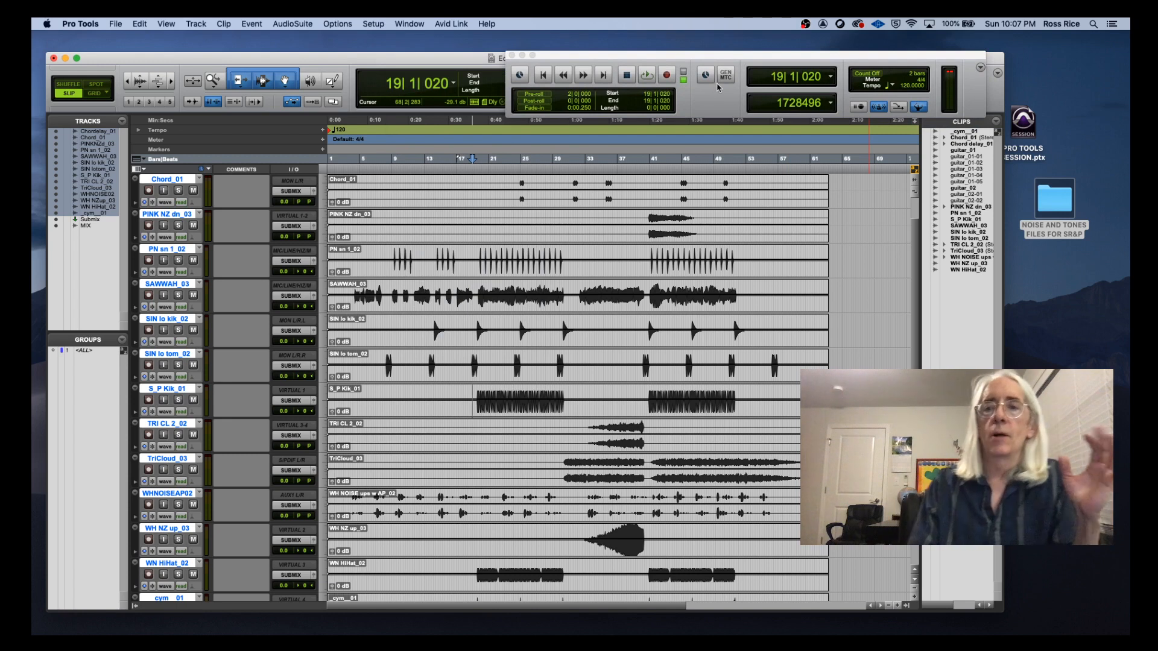
pyautogui.click(541, 96)
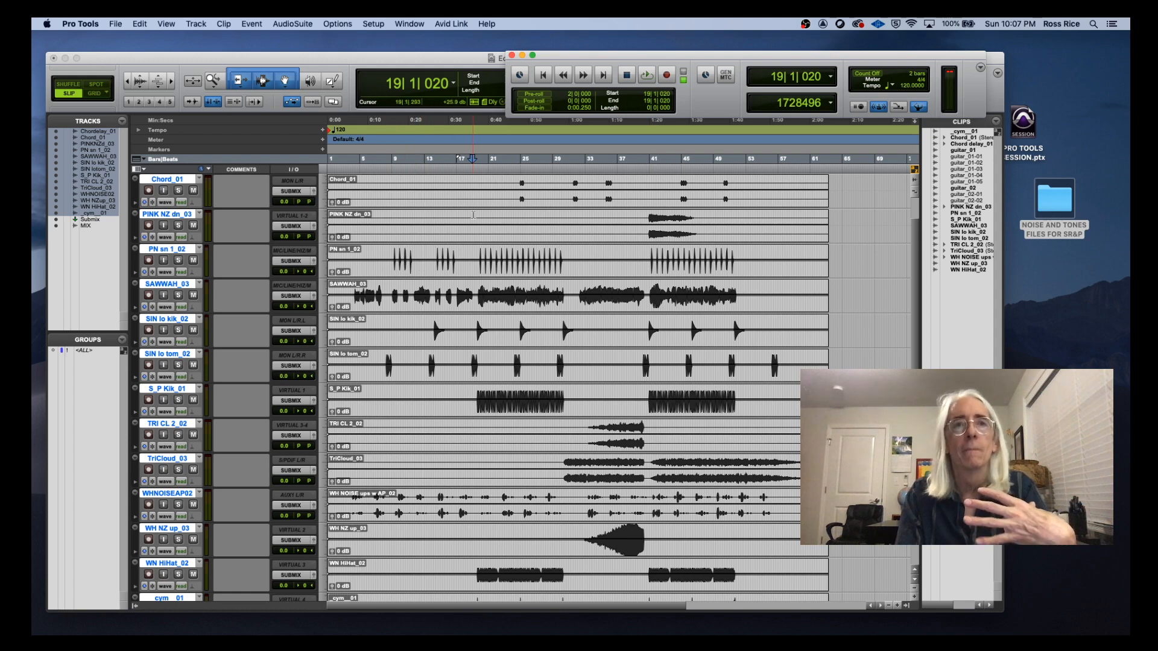
pyautogui.moveTo(783, 60); pyautogui.dragTo(732, 136)
# Step: Switch the session to manual tempo and back to following the tempo ruler
pyautogui.click(855, 160)
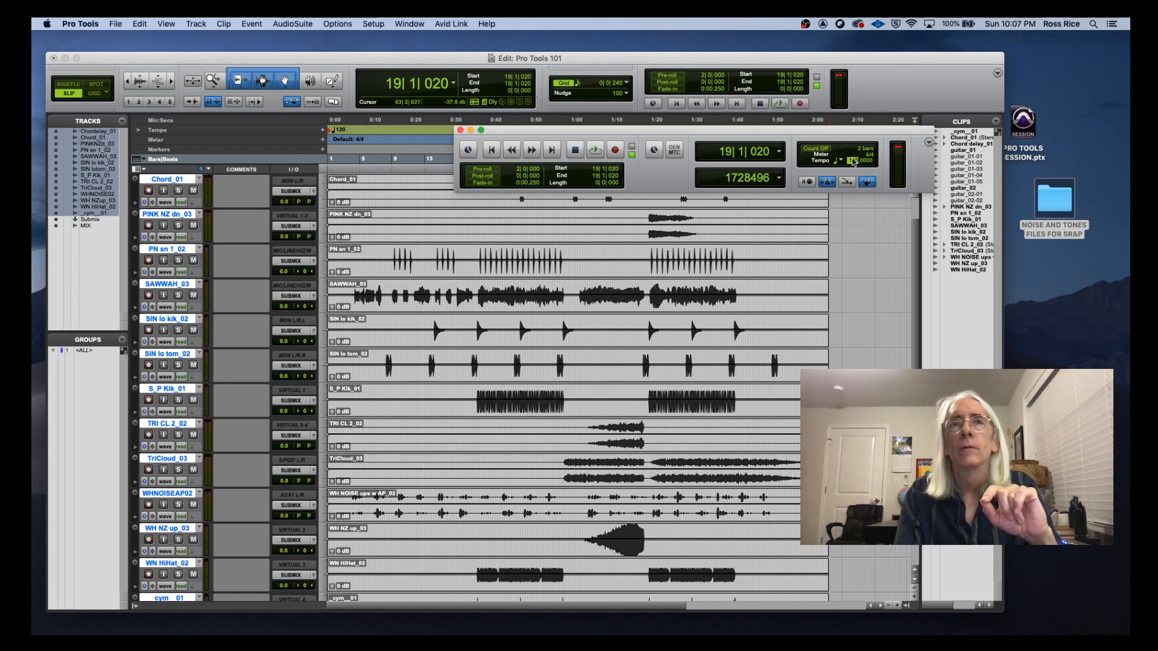
pyautogui.click(868, 183)
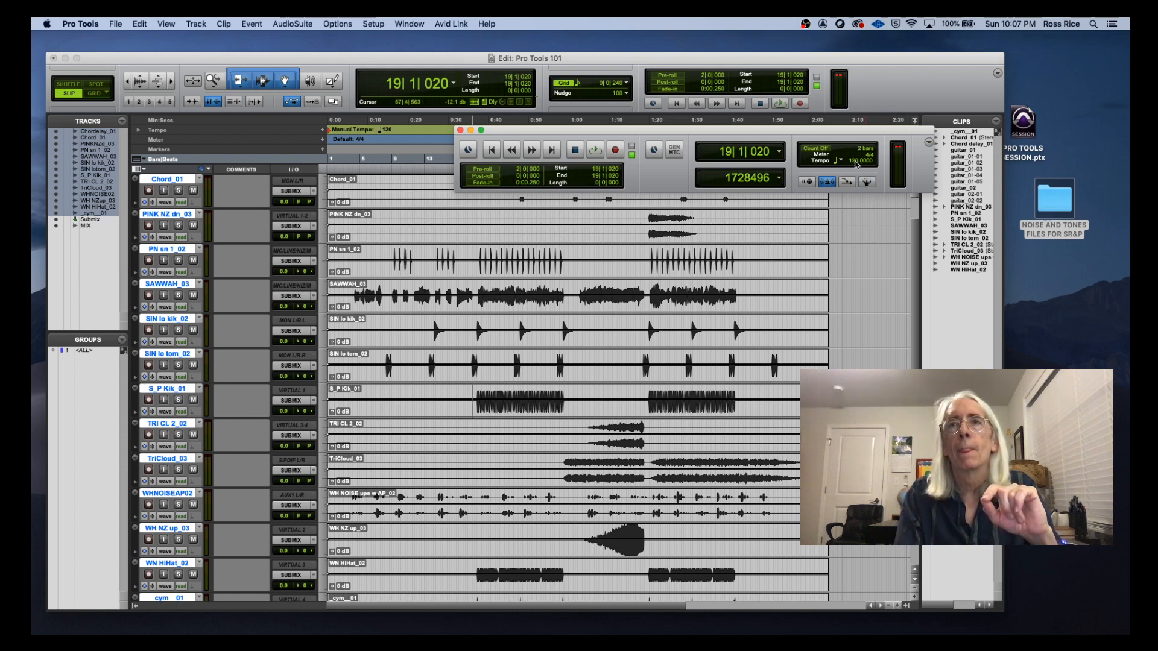
pyautogui.click(868, 182)
# Step: Play the session briefly from about bar 23 and set the session tempo to 90 BPM
pyautogui.click(859, 160)
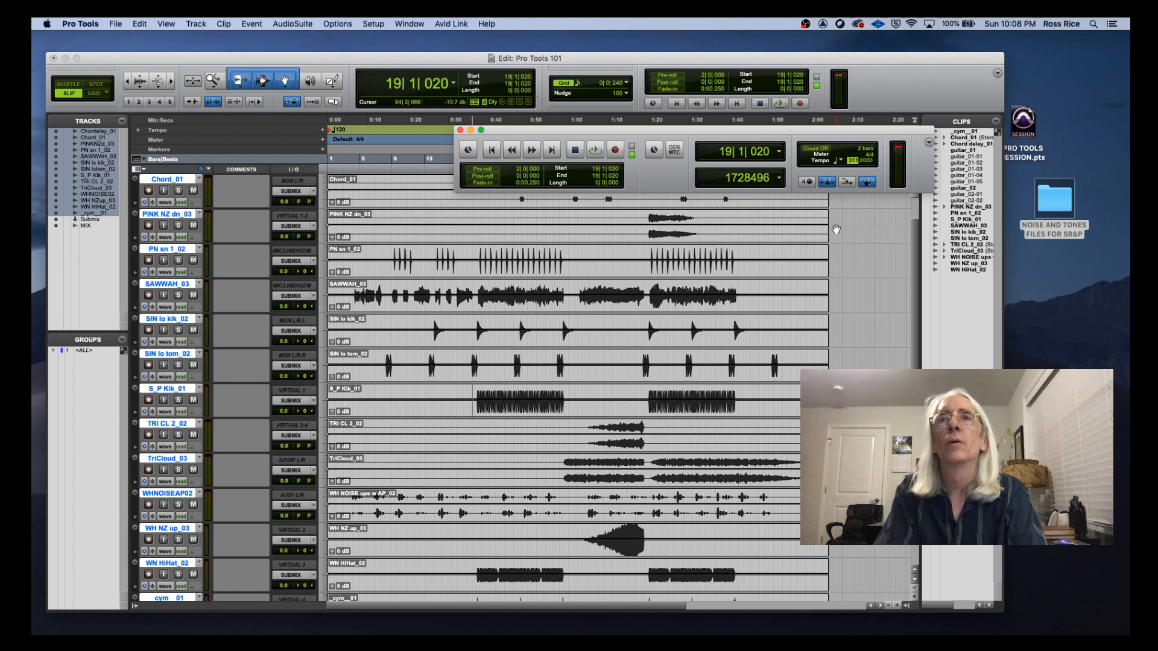
pyautogui.click(460, 254)
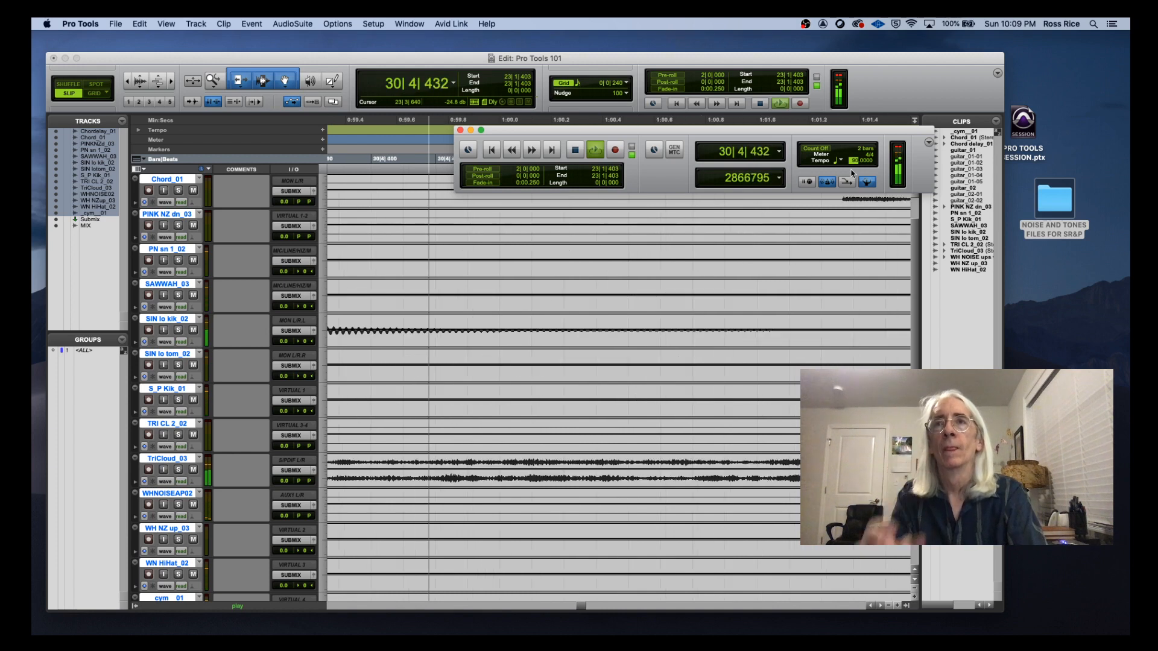
pyautogui.press('space')
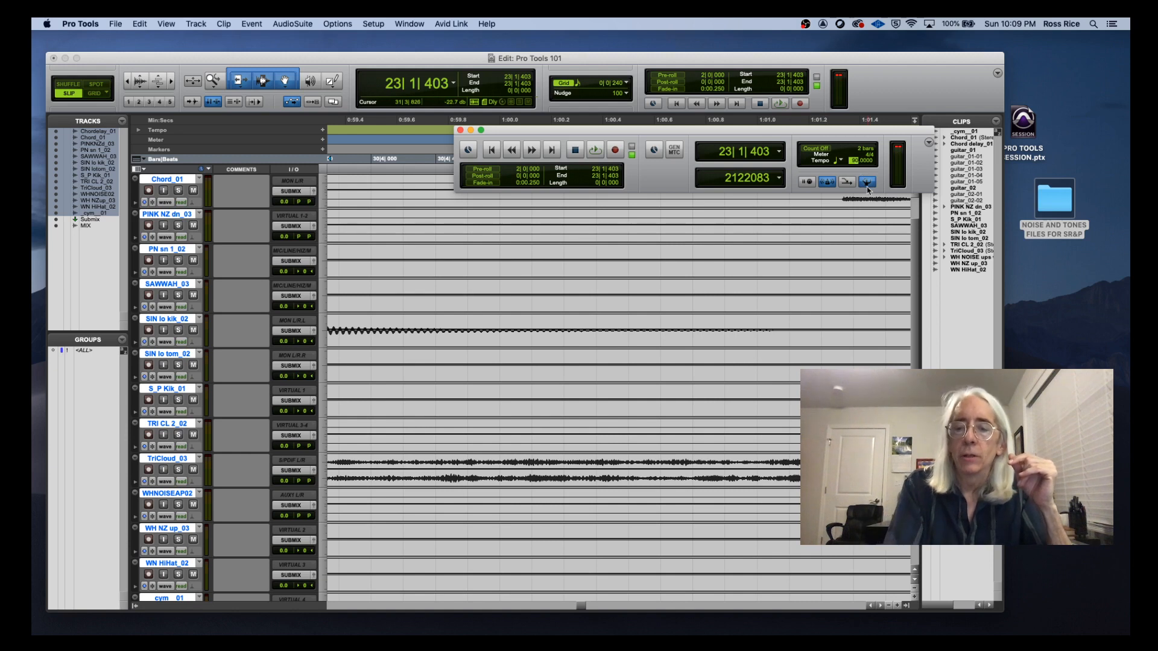
pyautogui.press('Return')
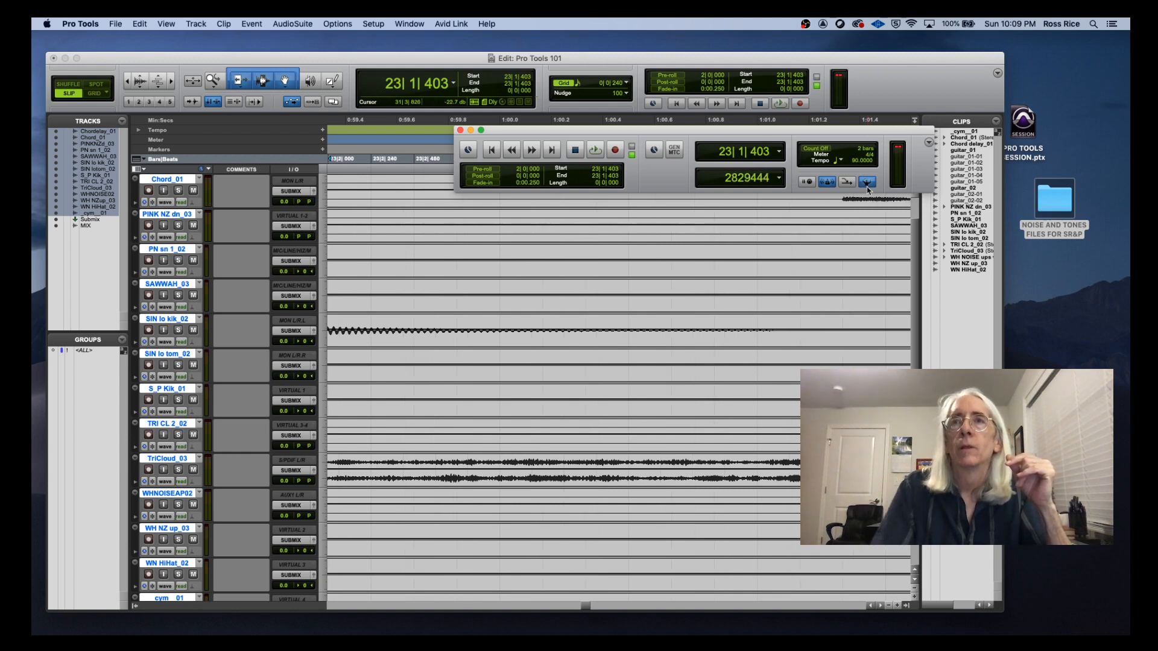
# Step: Move the Transport window clear of the timeline and switch the edit mode to Grid
pyautogui.scroll(1, 494, 288)
pyautogui.hscroll(-20, 494, 288)
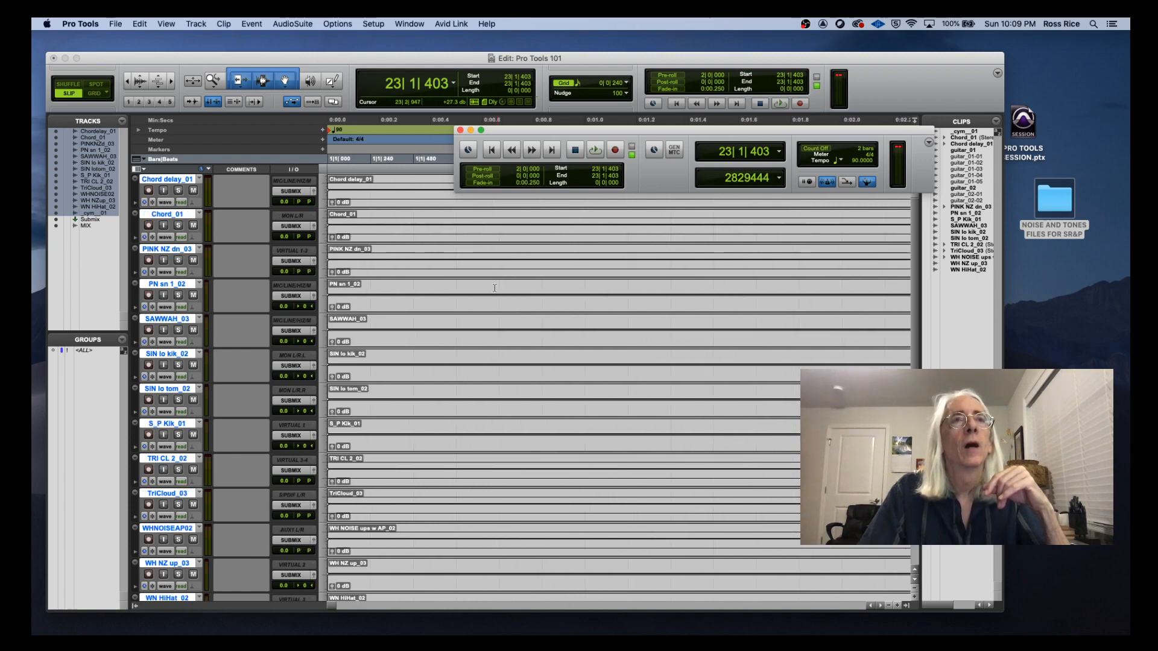
pyautogui.moveTo(507, 129); pyautogui.dragTo(612, 63)
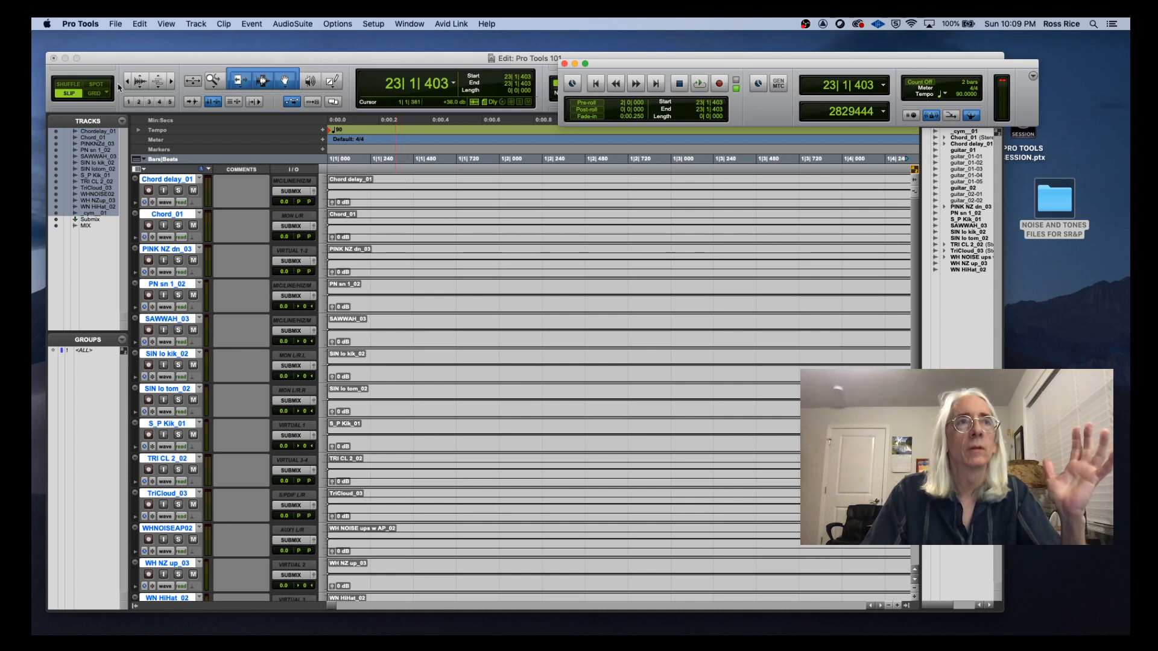
pyautogui.click(95, 93)
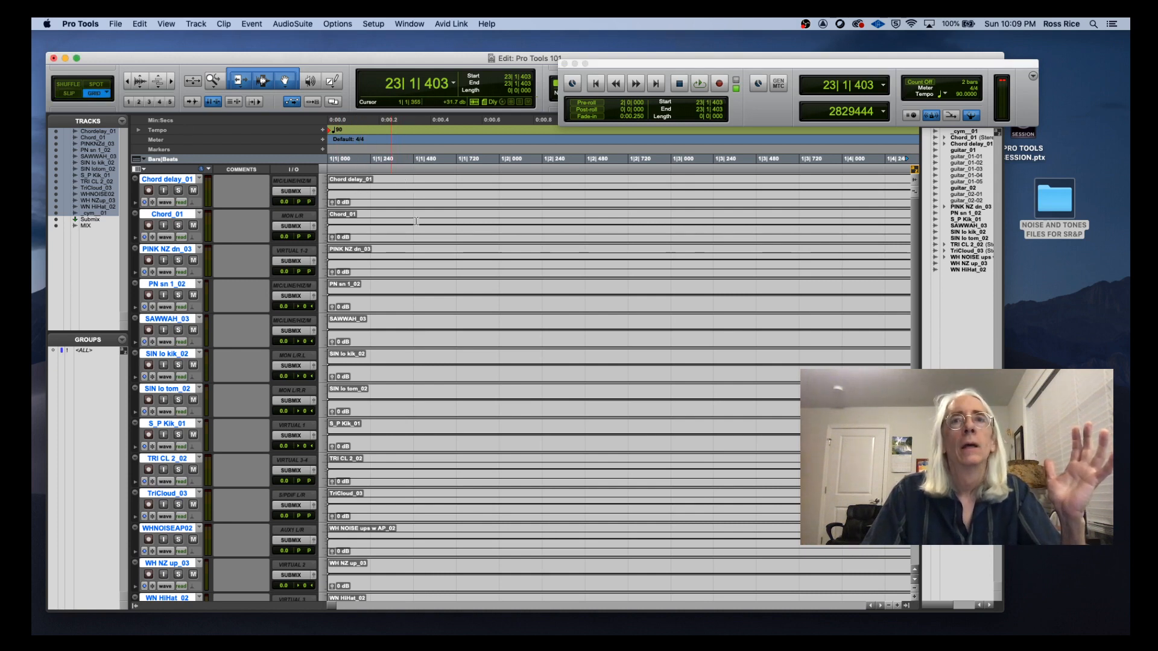
pyautogui.click(126, 83)
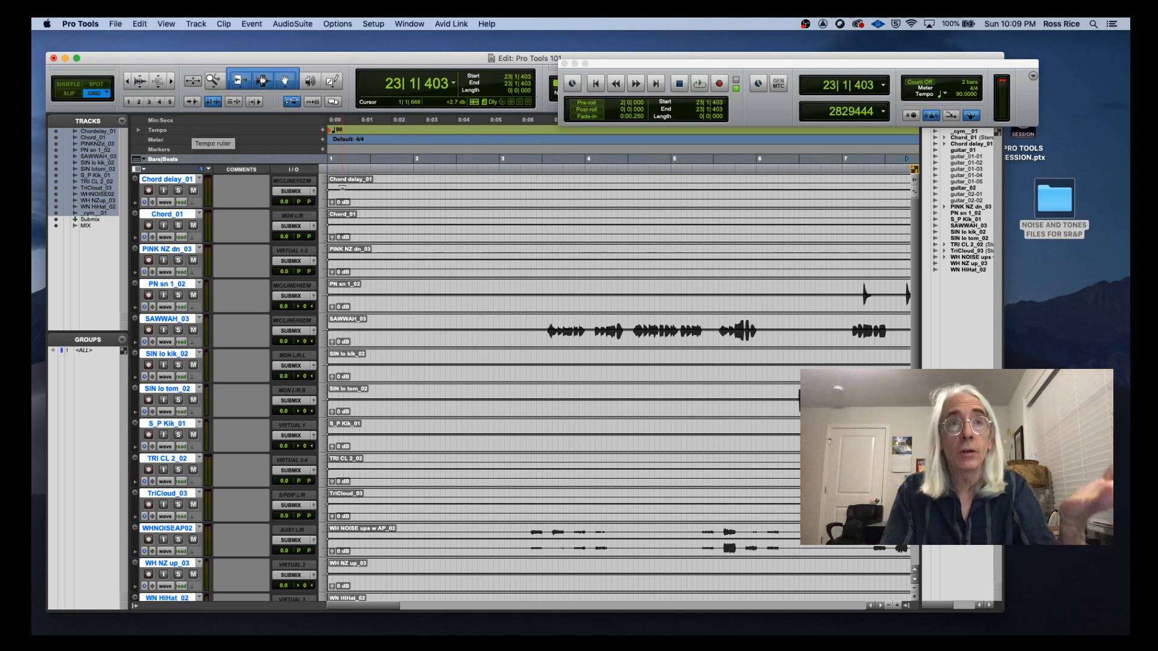
# Step: Create a click track and play the session briefly from bar 23 to hear it
pyautogui.click(196, 24)
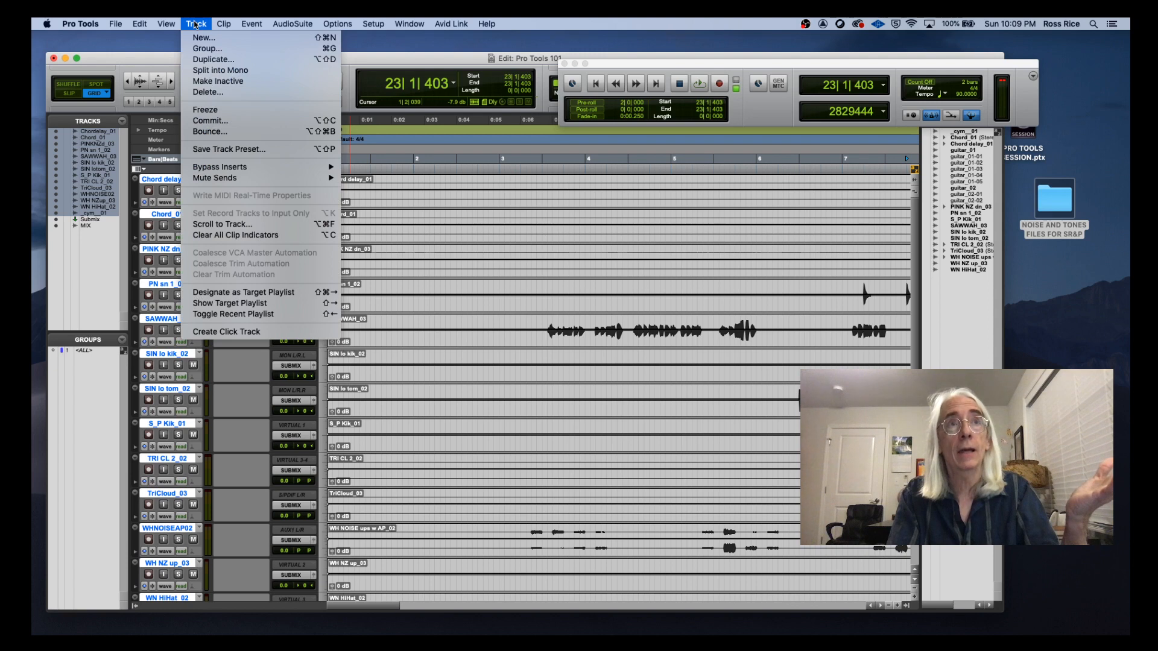
pyautogui.click(260, 332)
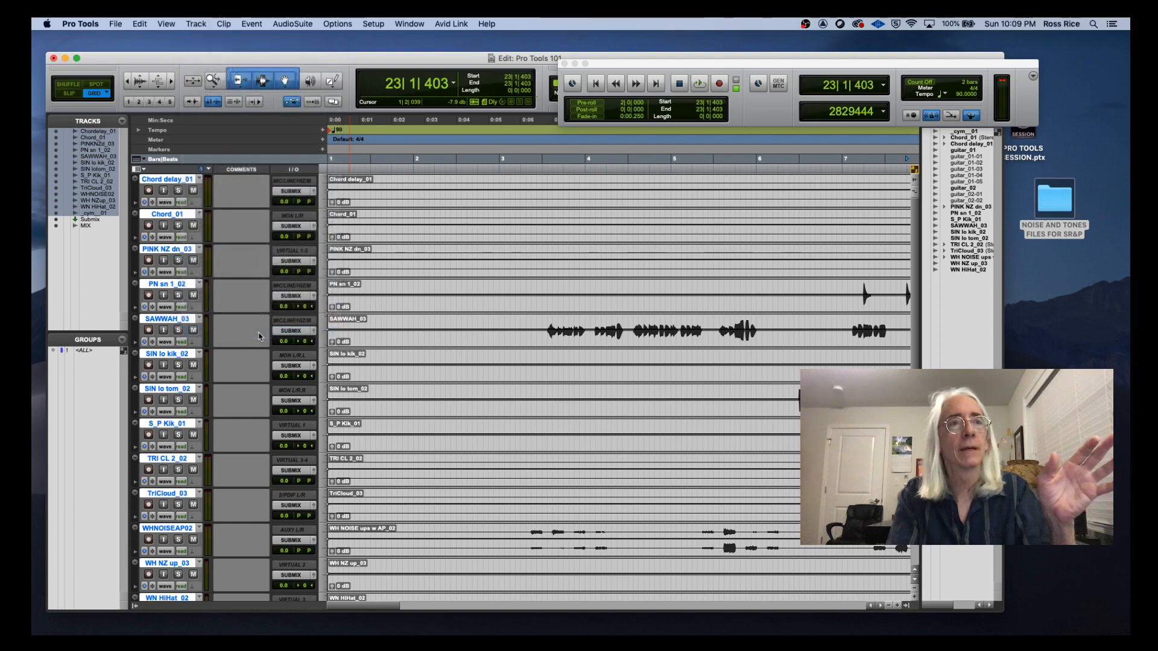
pyautogui.scroll(-4, 450, 511)
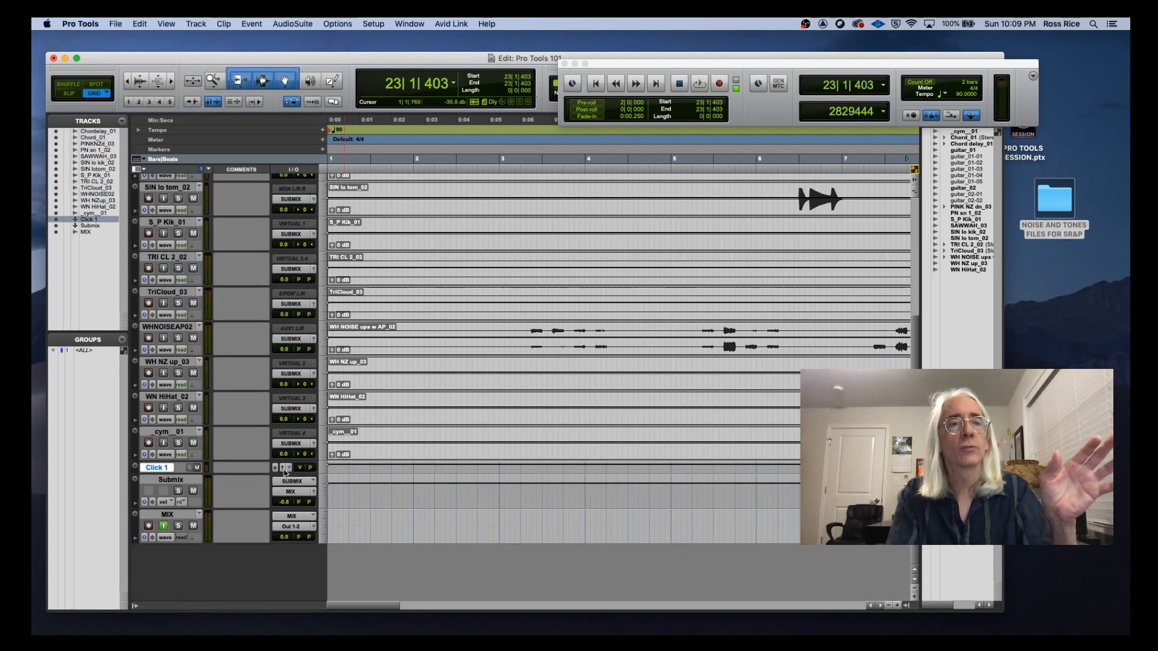
pyautogui.press('space')
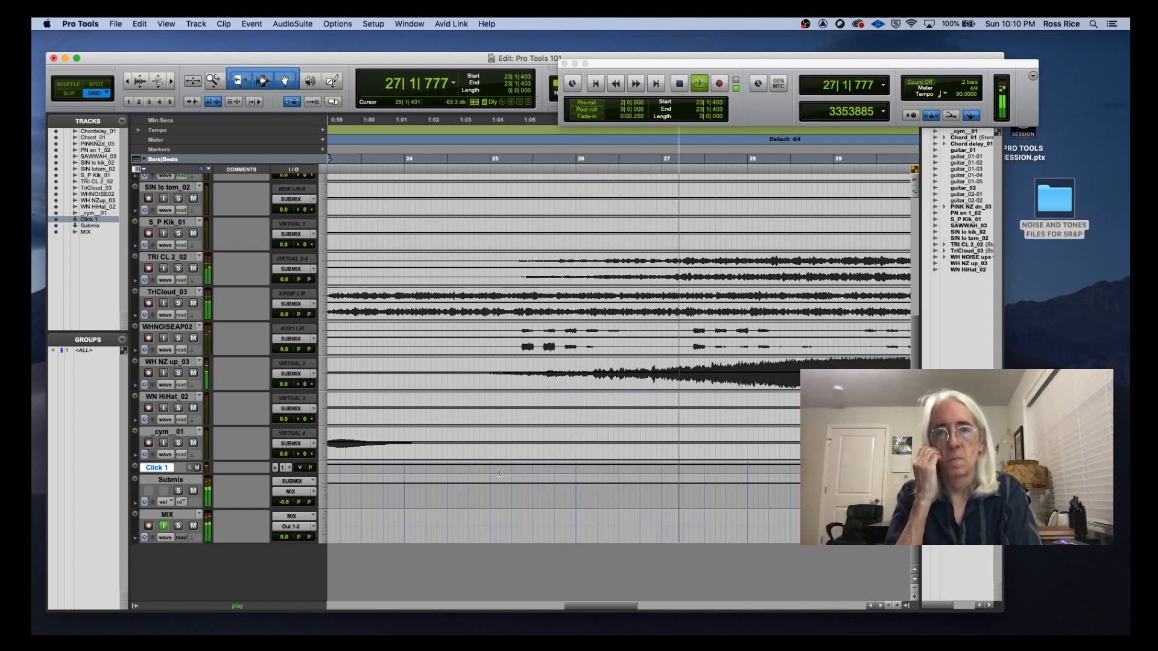
pyautogui.press('space')
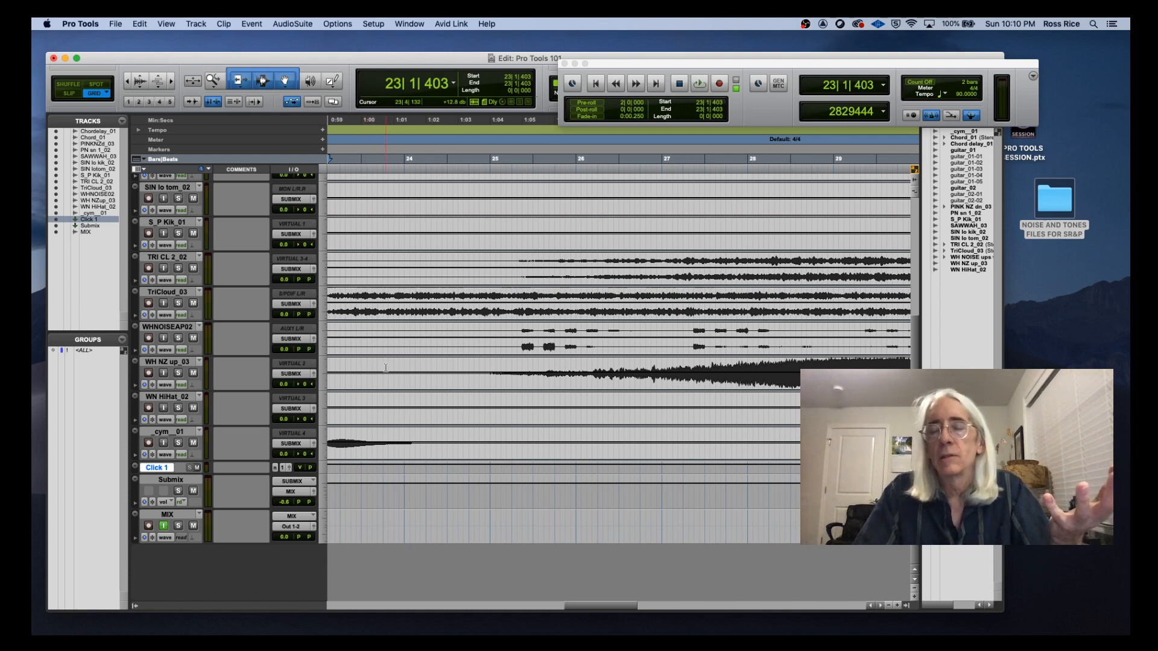
# Step: Place the edit cursor at the start of bar 6 and add a marker there named "bar 6"
pyautogui.click(129, 82)
pyautogui.click(129, 83)
pyautogui.scroll(5, 475, 317)
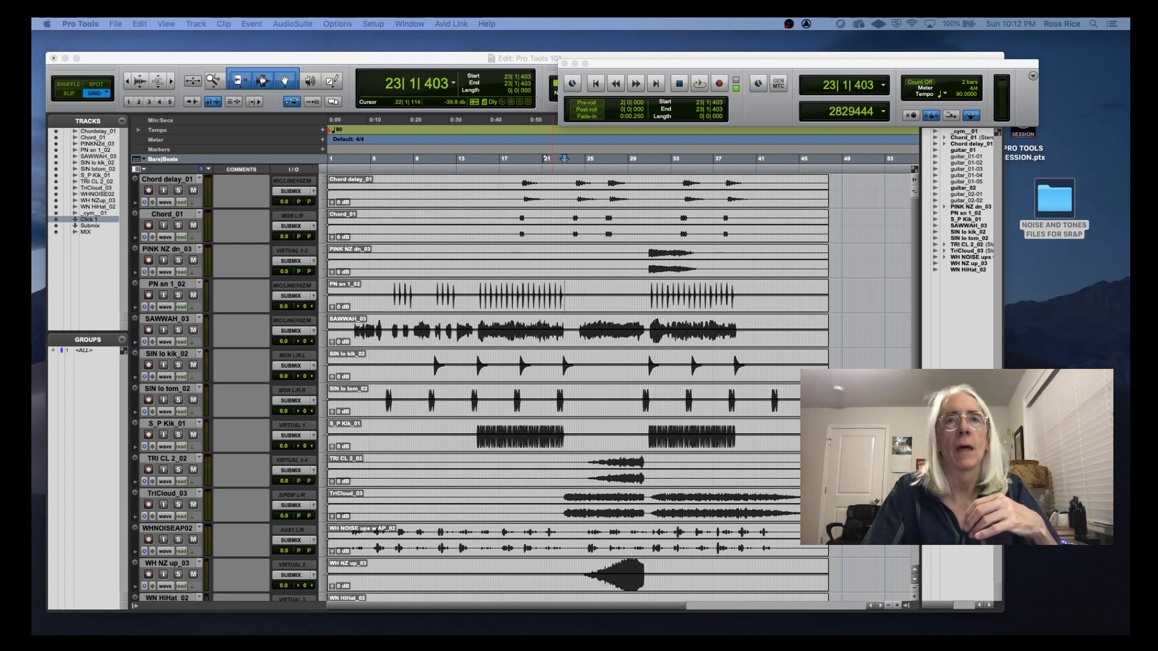
pyautogui.click(413, 179)
pyautogui.click(413, 179)
pyautogui.click(172, 82)
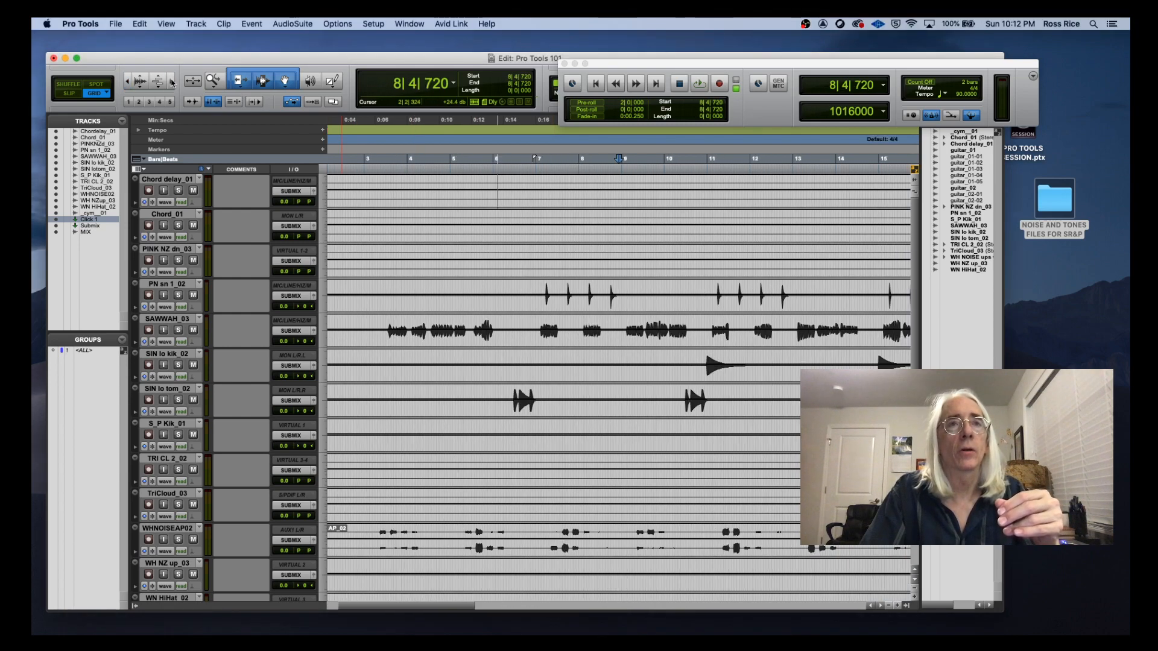
pyautogui.click(495, 173)
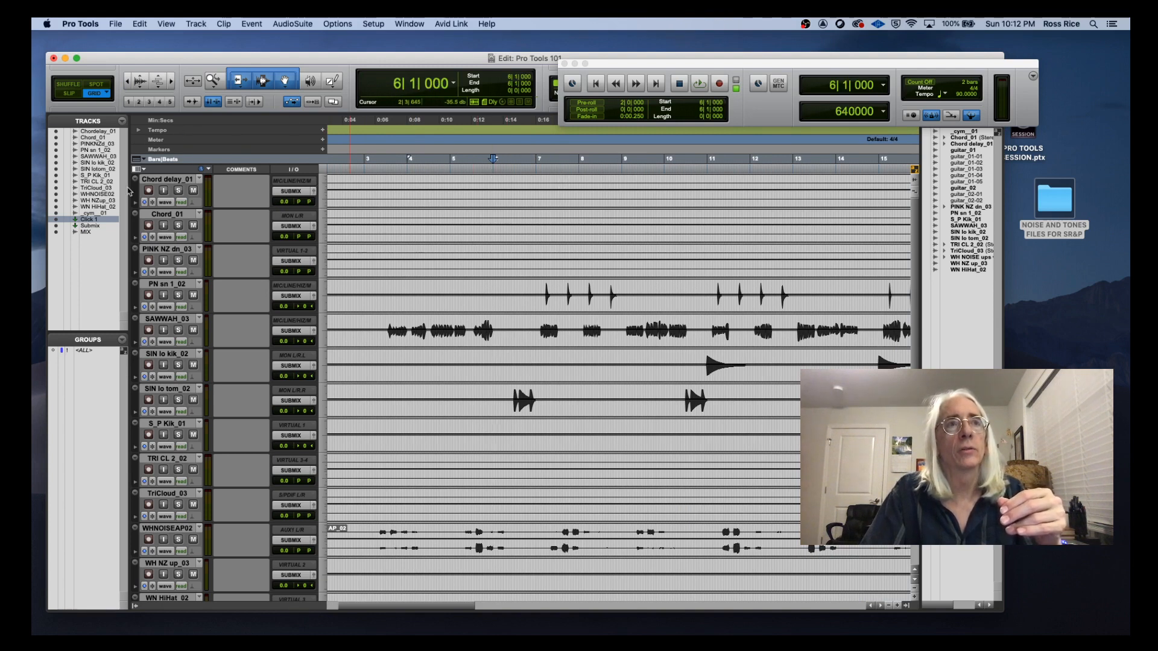
pyautogui.click(322, 150)
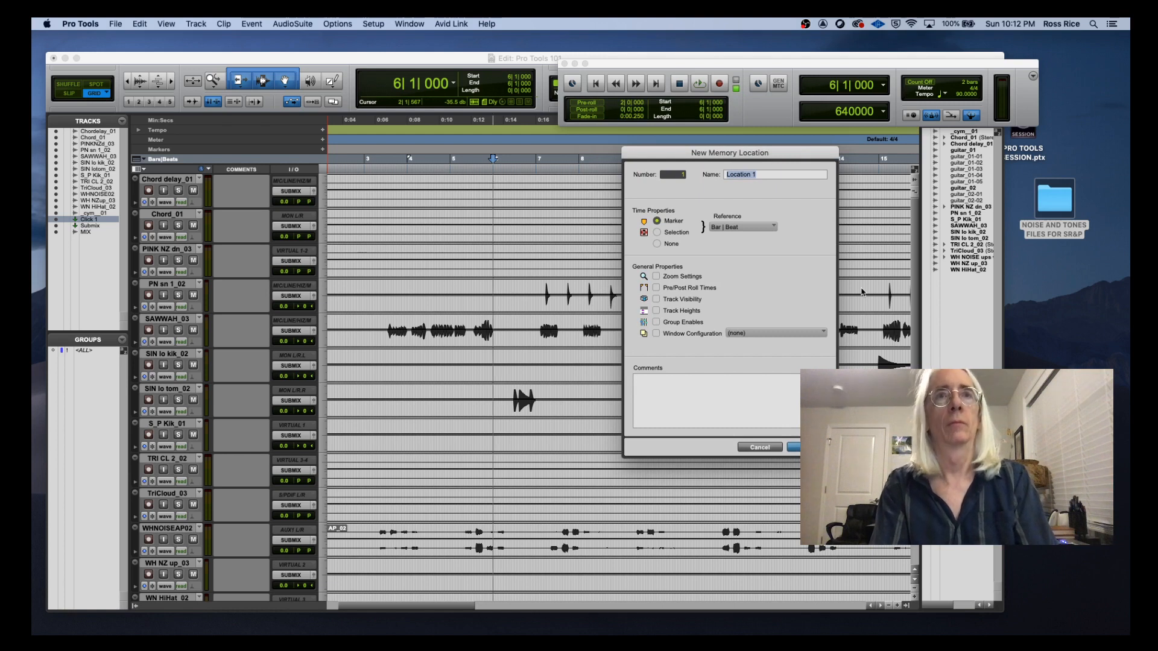
pyautogui.write('bar 6')
pyautogui.press('Return')
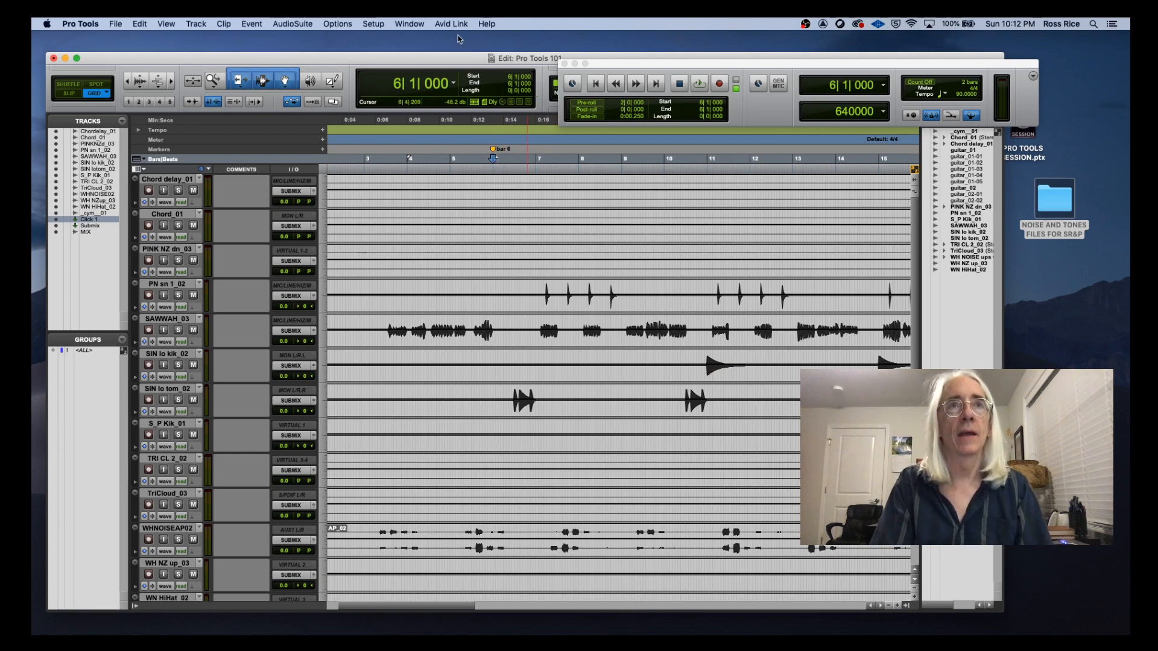
# Step: Open Memory Locations, move the edit cursor out to about bar 14, recall the bar 6 marker, and close Memory Locations
pyautogui.click(410, 24)
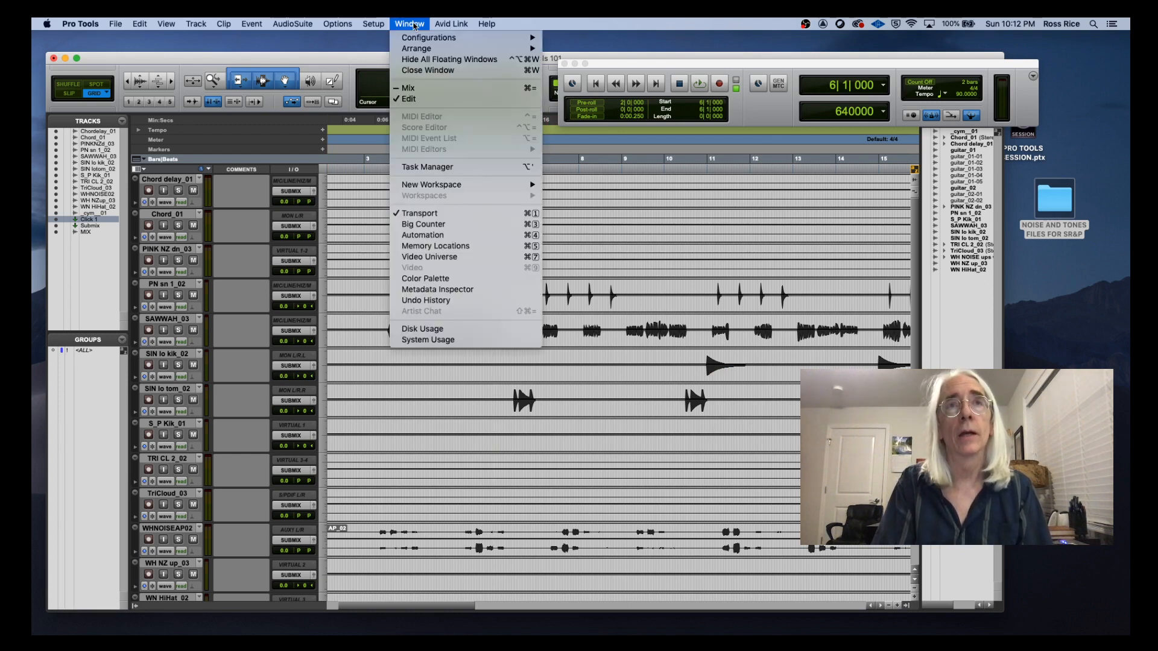
pyautogui.click(428, 246)
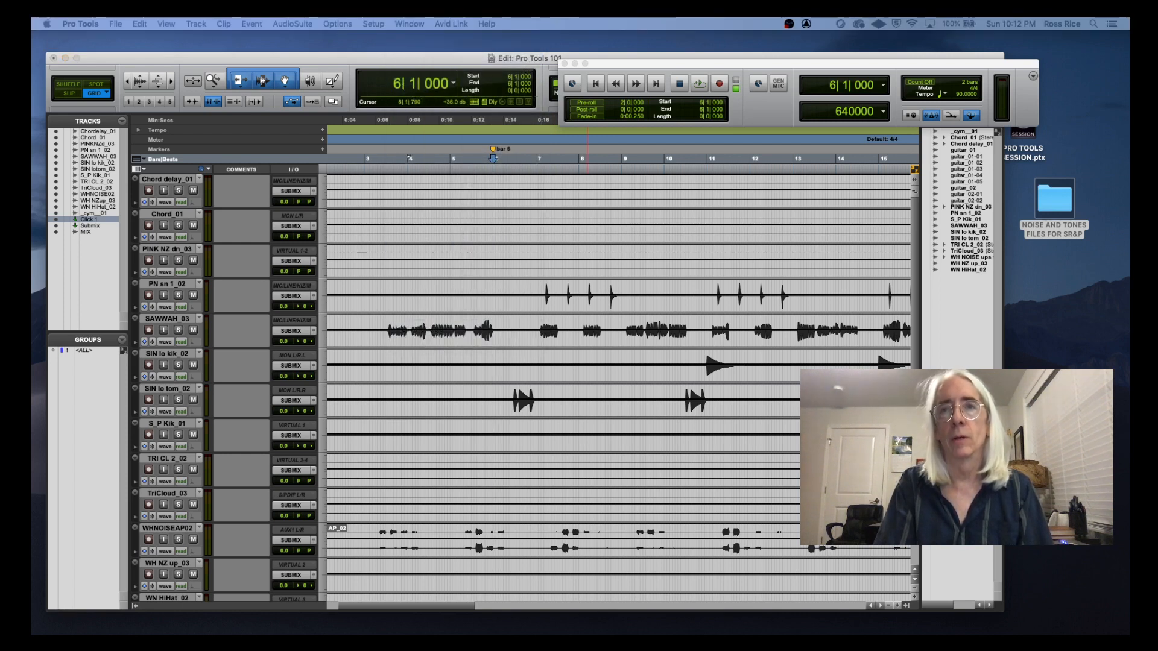
pyautogui.moveTo(806, 194); pyautogui.dragTo(740, 215)
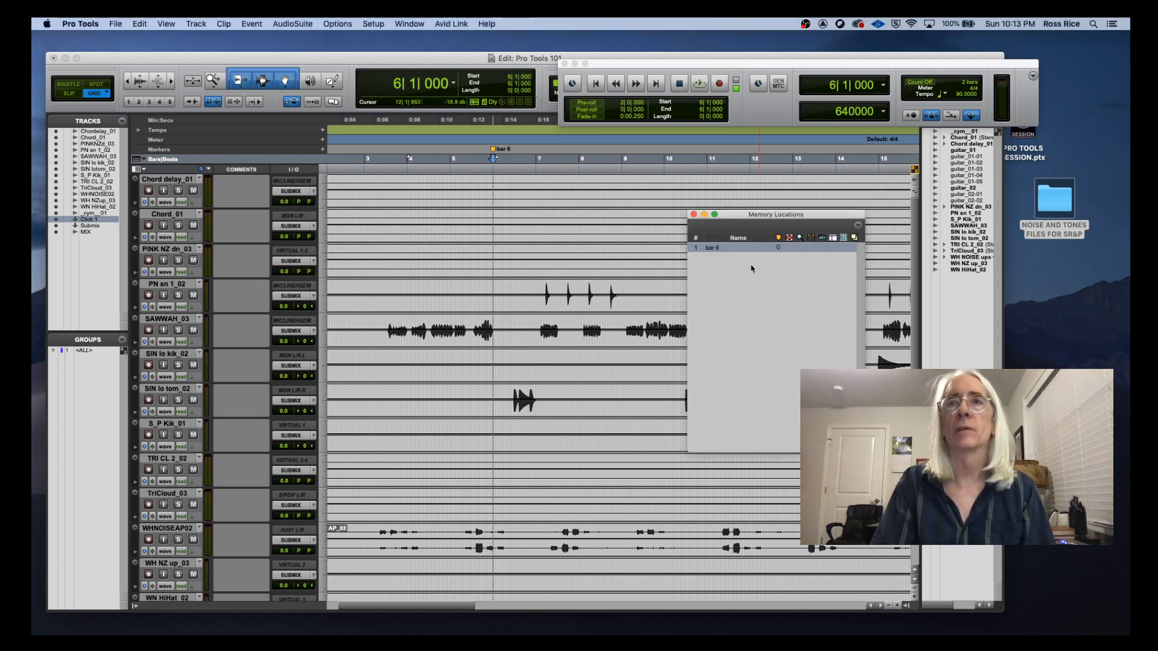
pyautogui.click(769, 158)
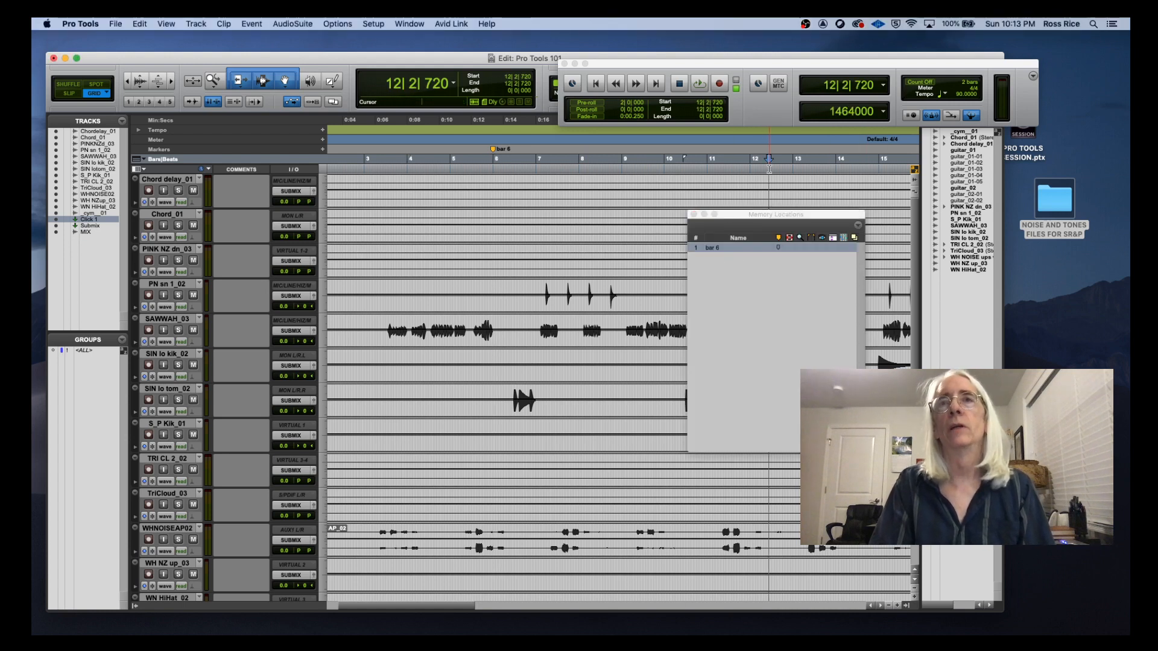
pyautogui.click(875, 159)
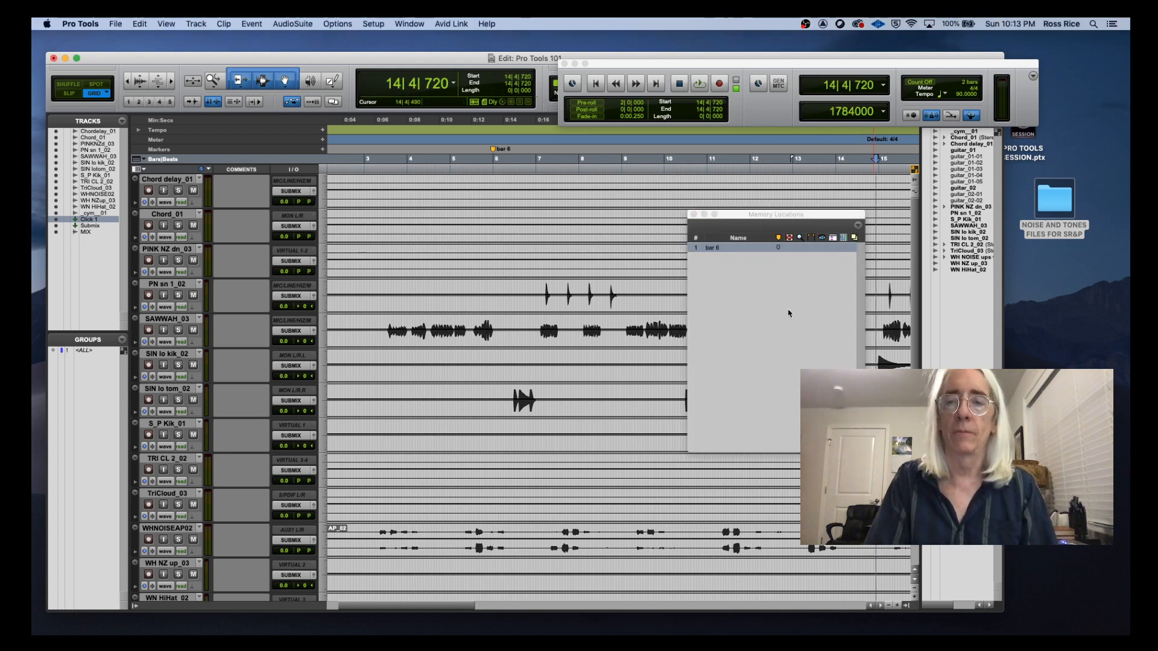
pyautogui.click(754, 248)
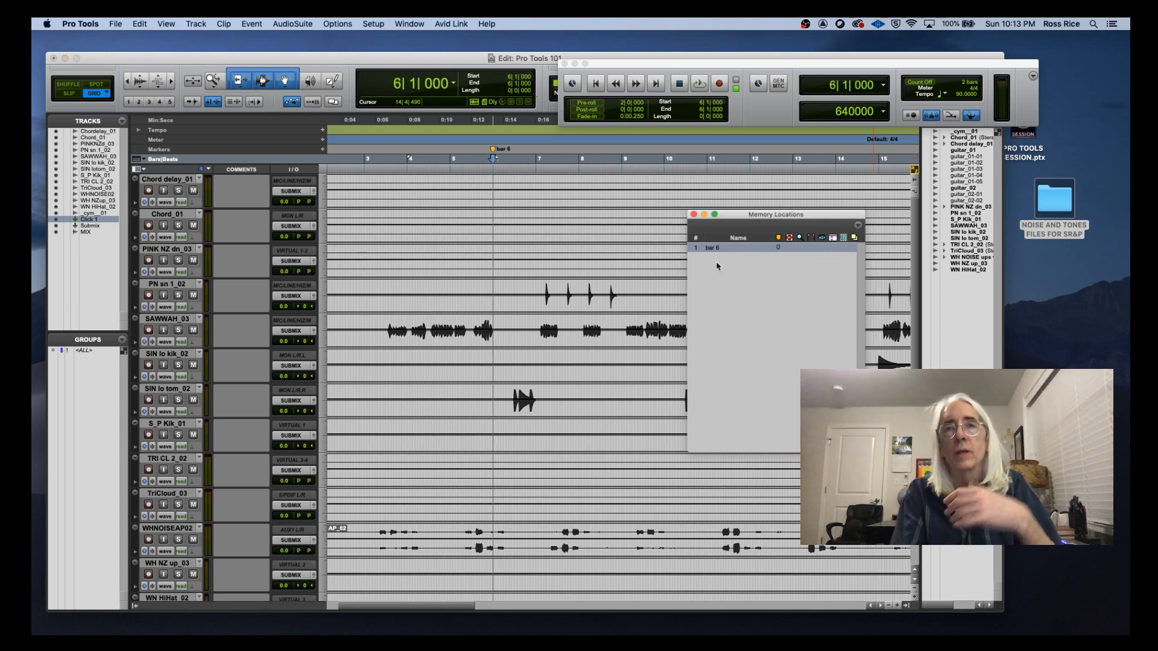
pyautogui.click(694, 214)
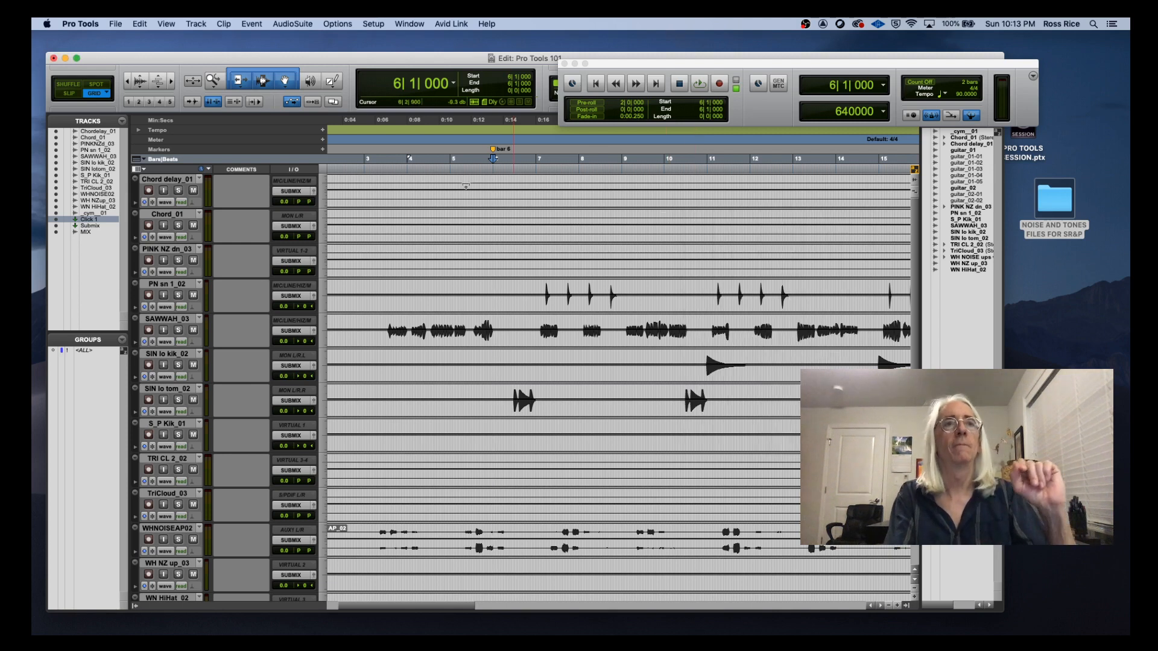
# Step: Place the edit cursor near the start of bar 9 and add a marker there named "bar 9"
pyautogui.click(624, 178)
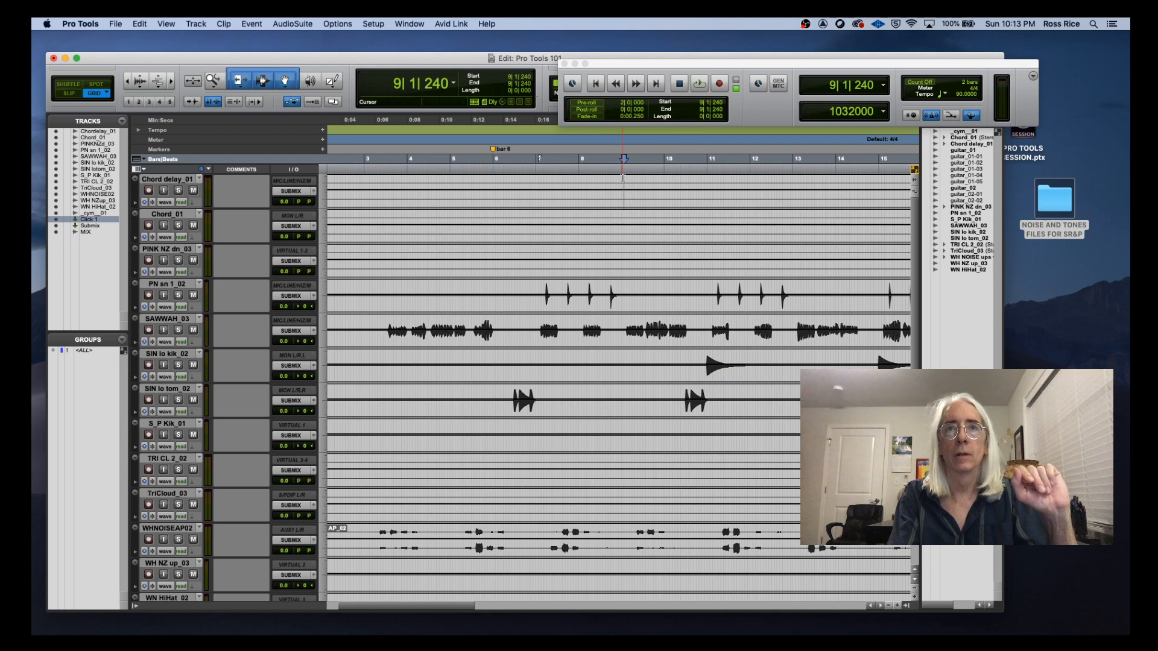
pyautogui.click(322, 150)
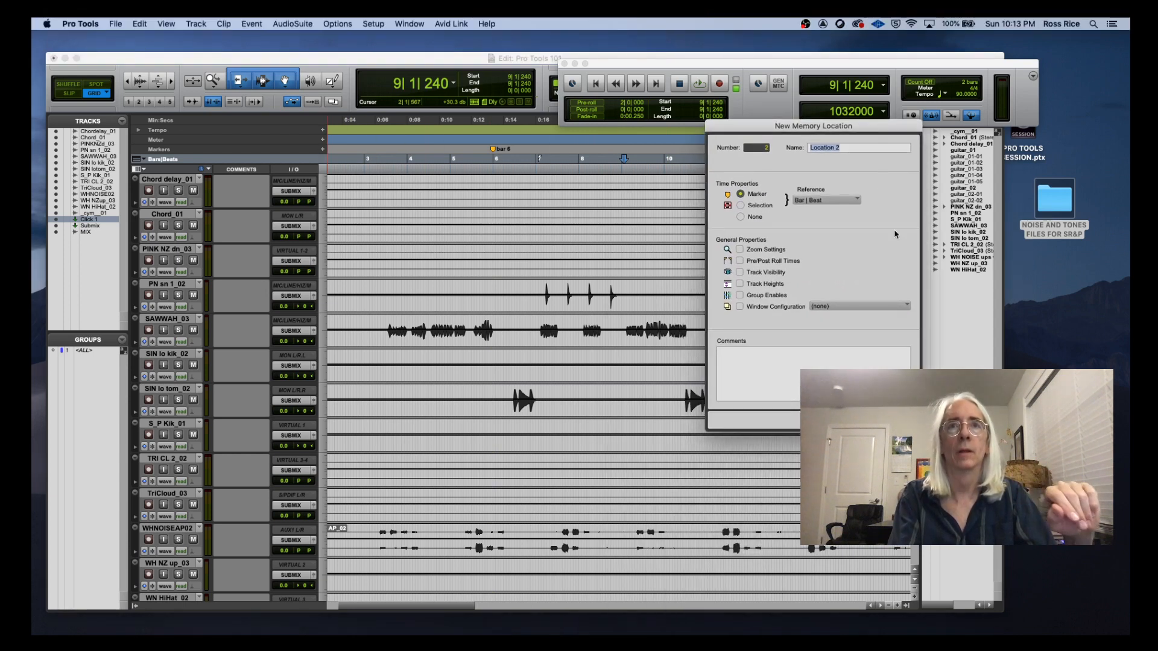
pyautogui.write('bar 9')
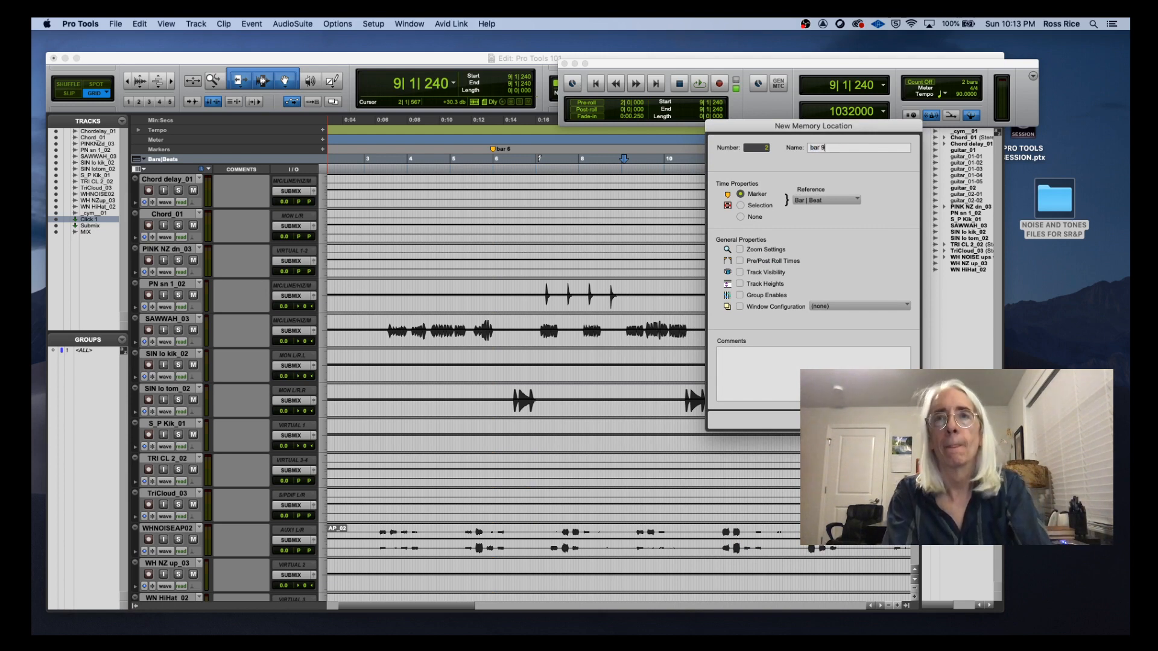
pyautogui.press('Return')
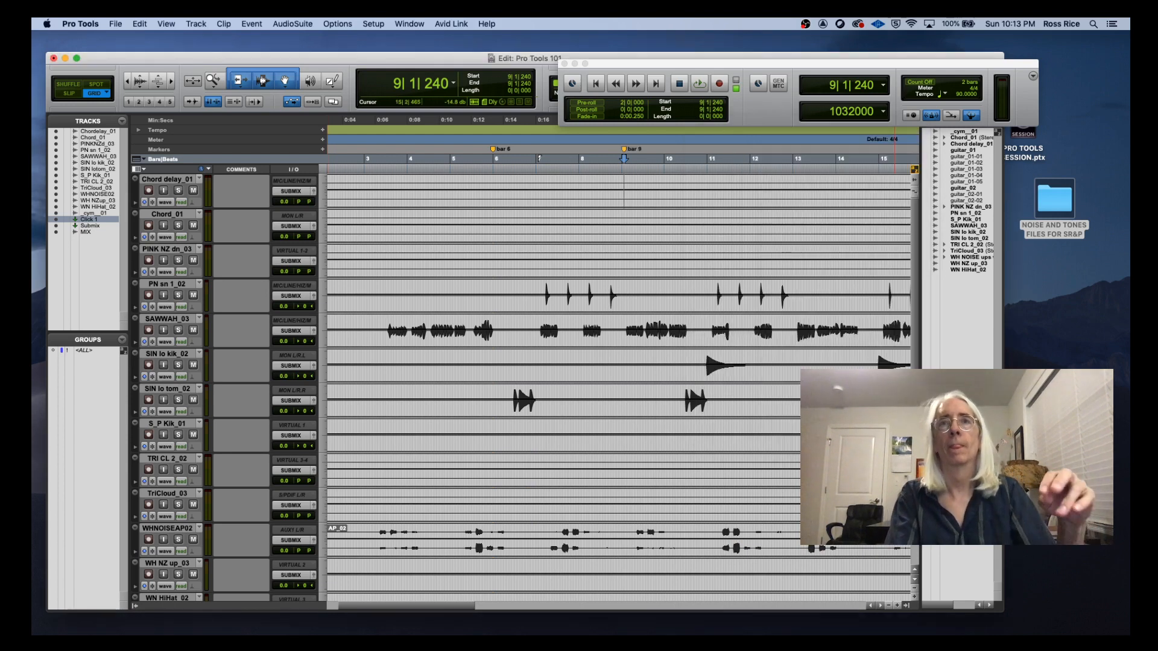
pyautogui.click(967, 194)
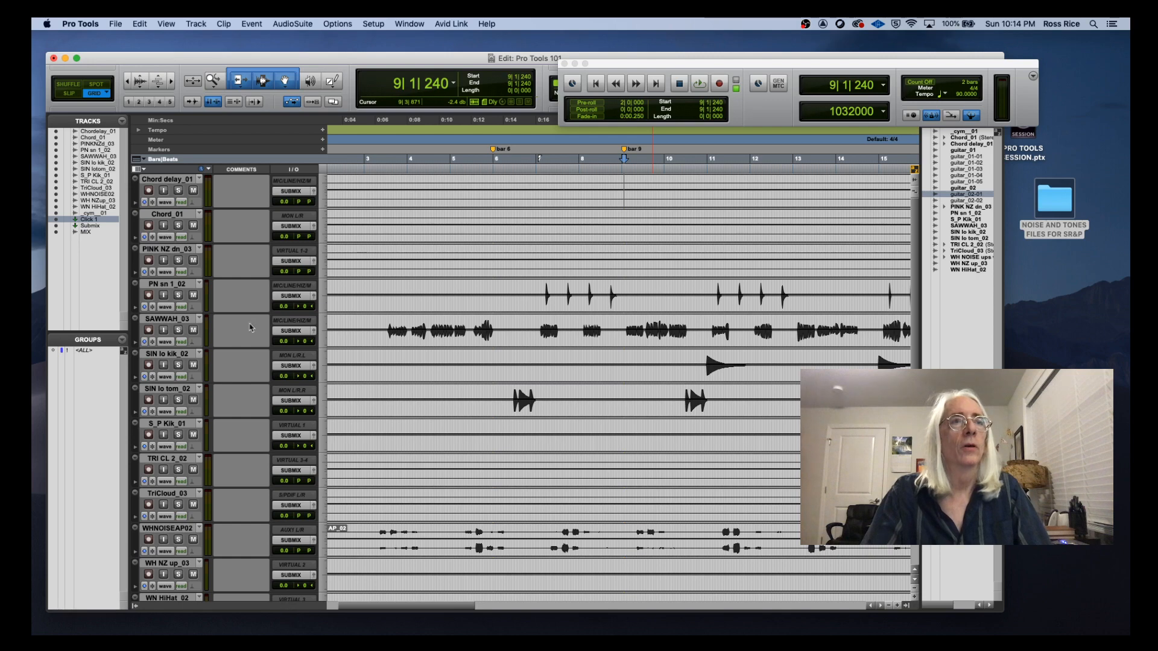
# Step: Enlarge the Chord delay_01 track, view its playlist options, and reduce the track height again
pyautogui.moveTo(178, 208); pyautogui.dragTo(175, 344)
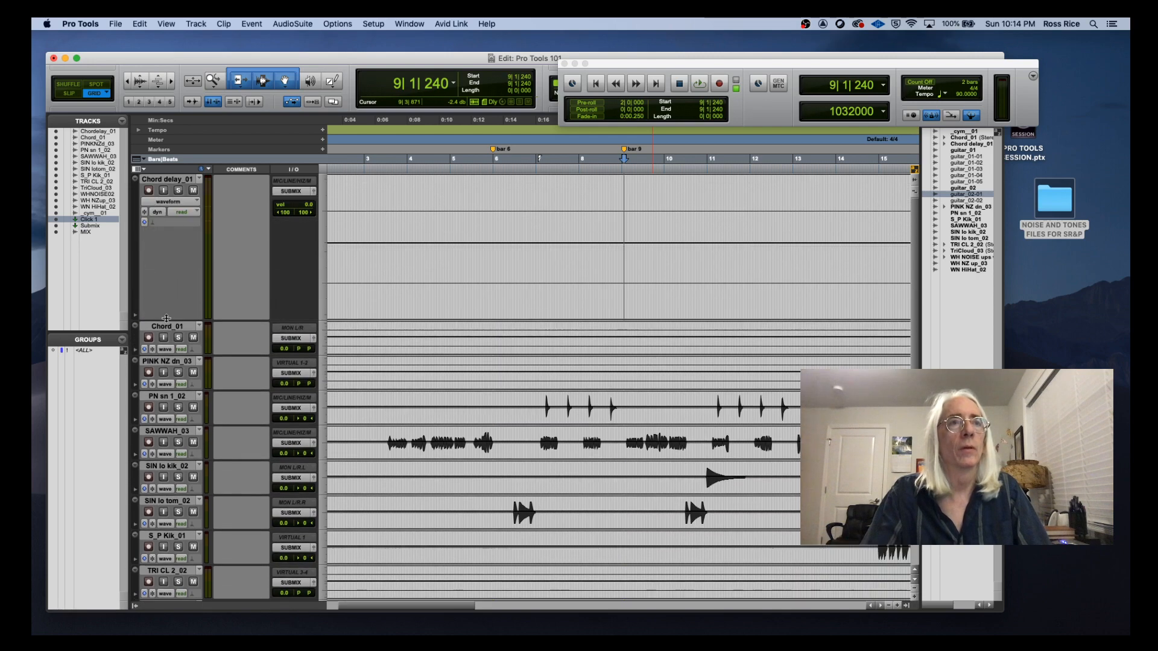
pyautogui.click(174, 181)
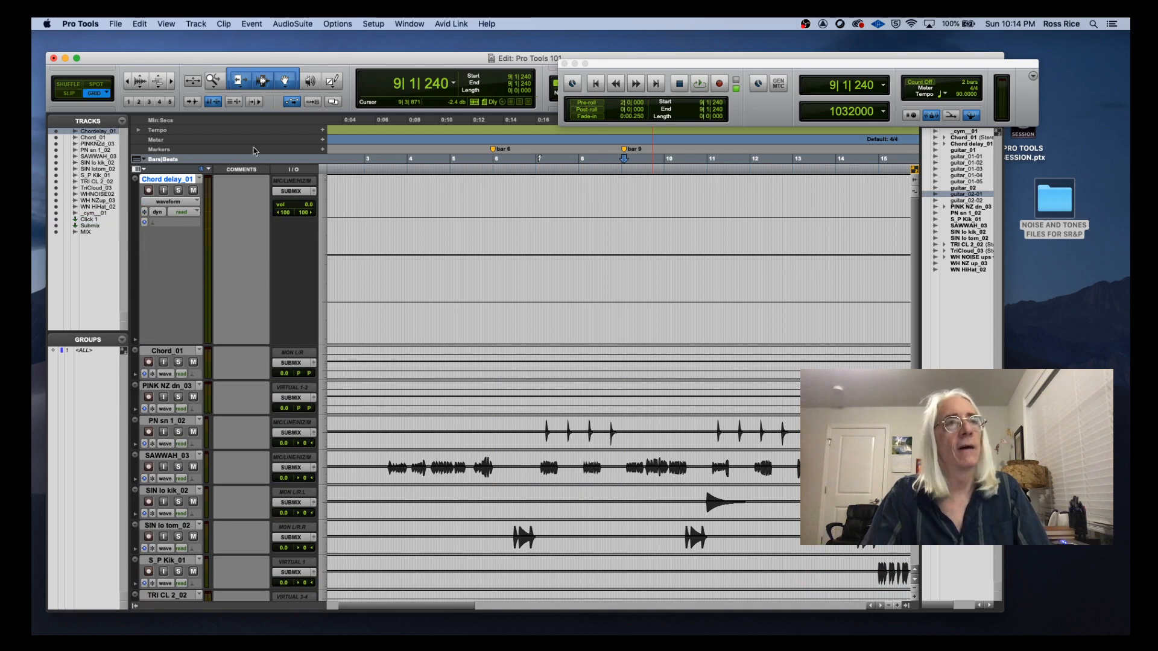
pyautogui.click(200, 179)
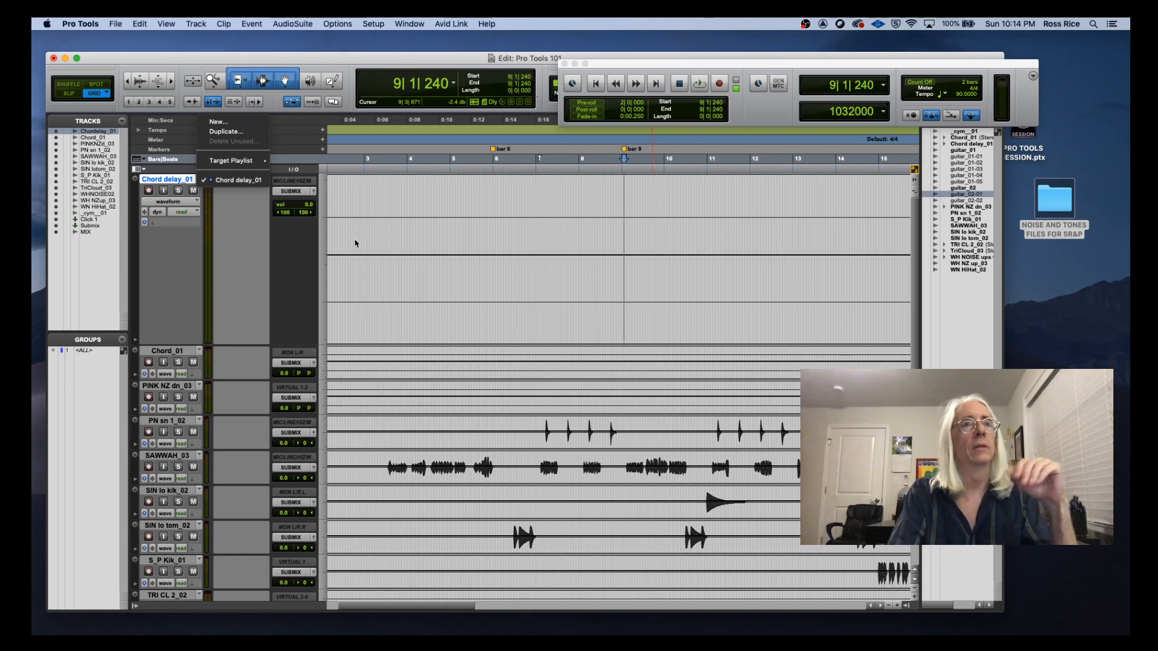
pyautogui.click(233, 273)
pyautogui.moveTo(188, 348); pyautogui.dragTo(188, 220)
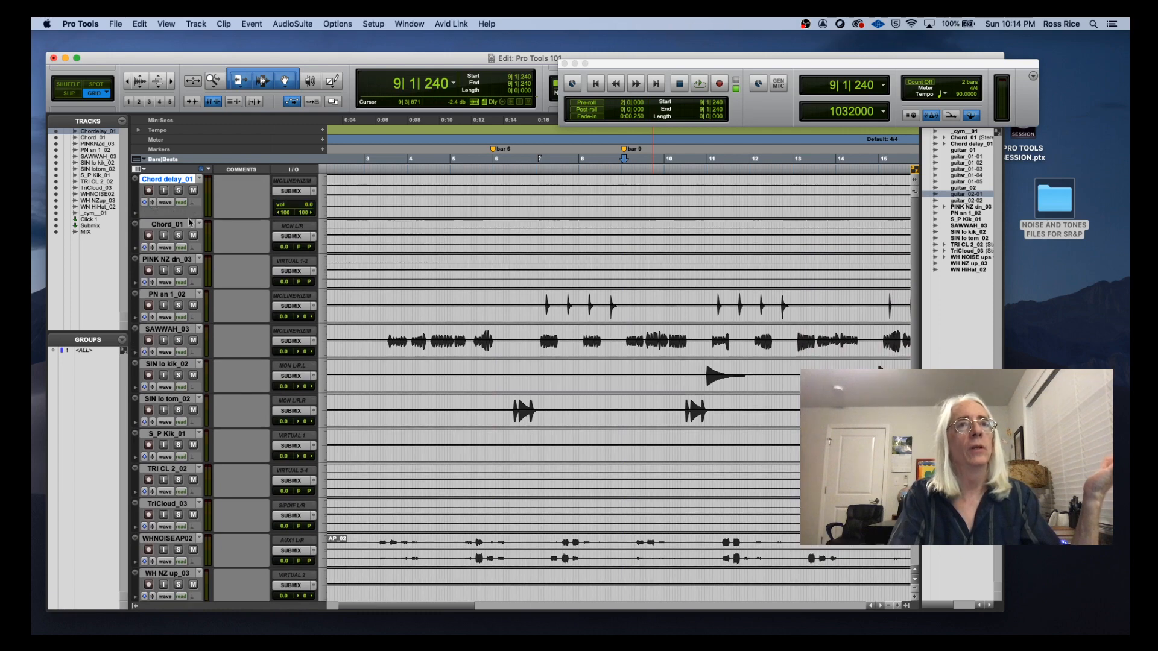
# Step: Solo the S_P Kik_01 track and enable the ALL group so edits apply to every track
pyautogui.click(128, 83)
pyautogui.click(128, 82)
pyautogui.click(128, 83)
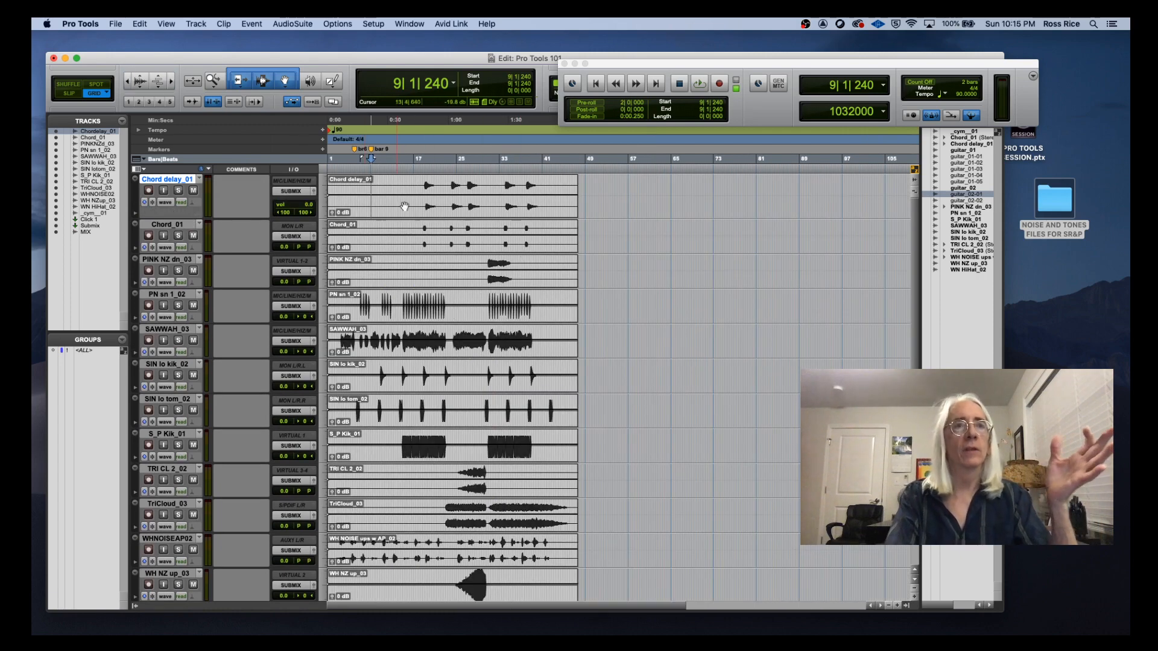
pyautogui.click(176, 445)
pyautogui.click(89, 351)
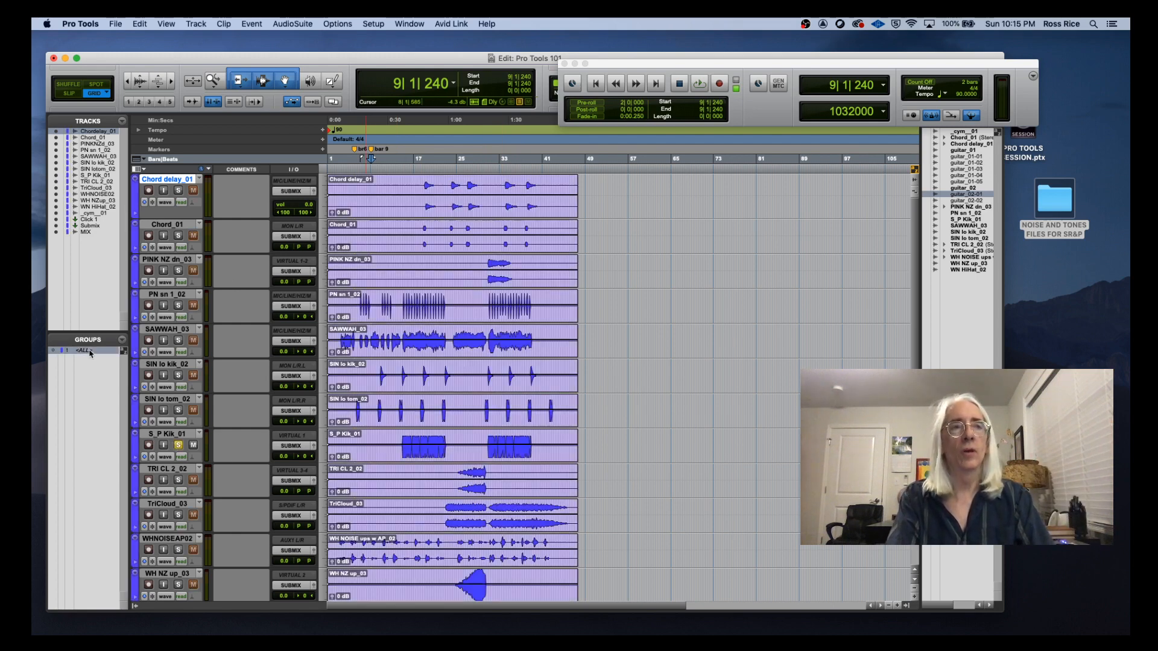
# Step: Create a new empty playlist across all grouped tracks, and return them to the original playlist Chord delay_01 (1)
pyautogui.click(200, 181)
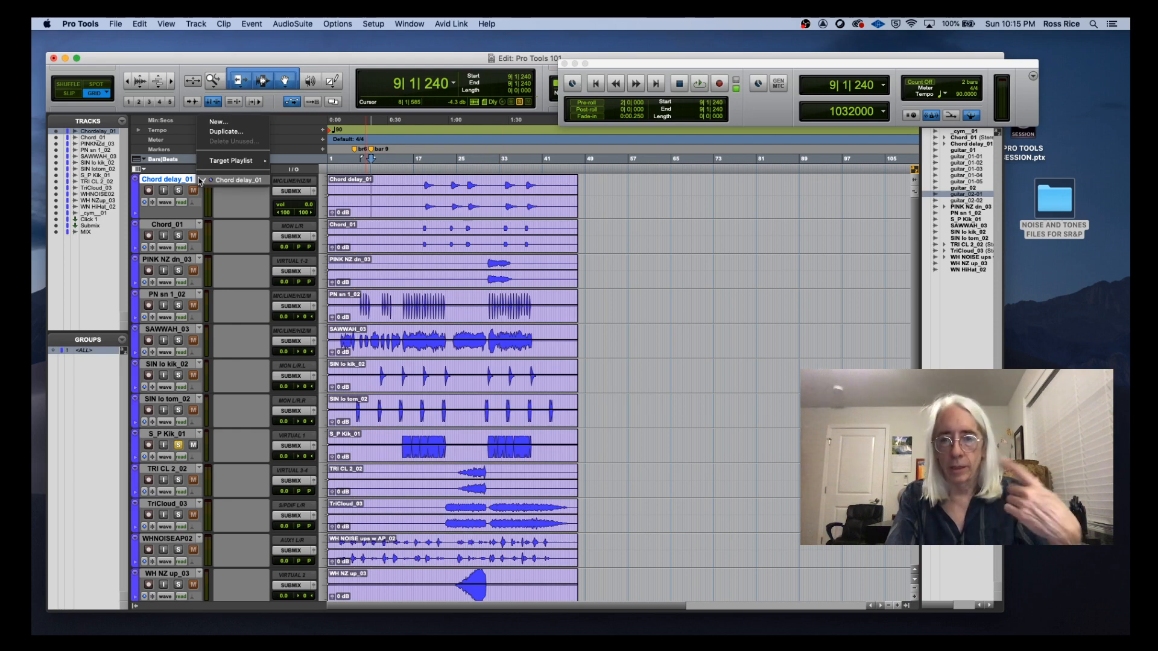
pyautogui.keyDown('alt'); pyautogui.click(237, 125); pyautogui.keyUp('alt')
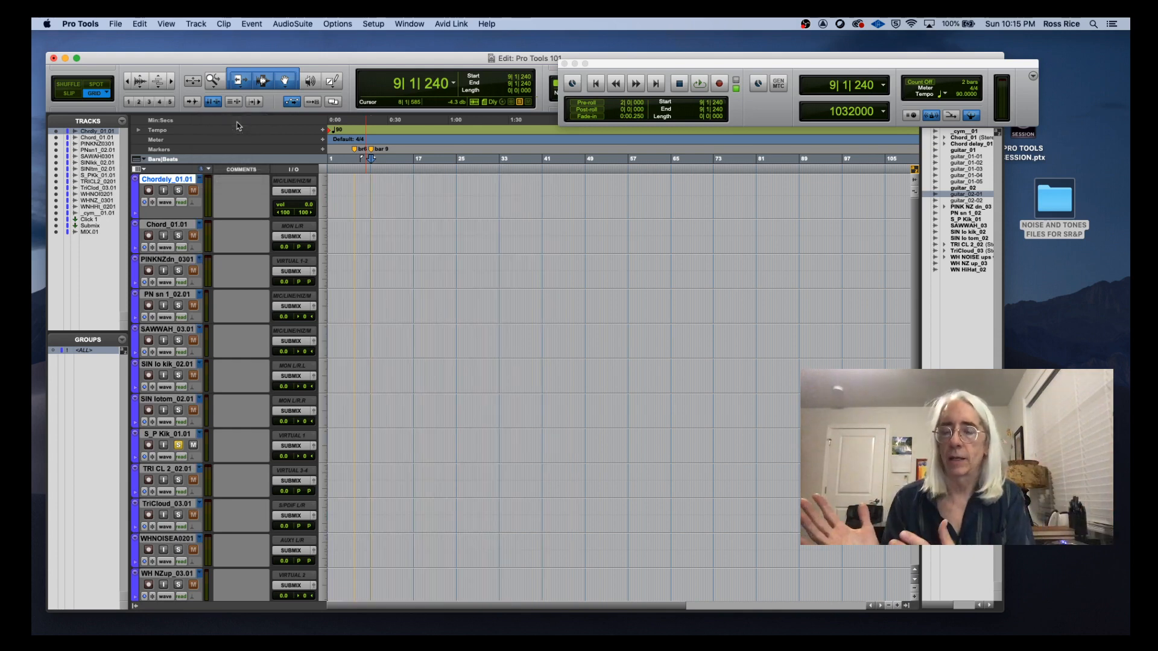
pyautogui.click(200, 180)
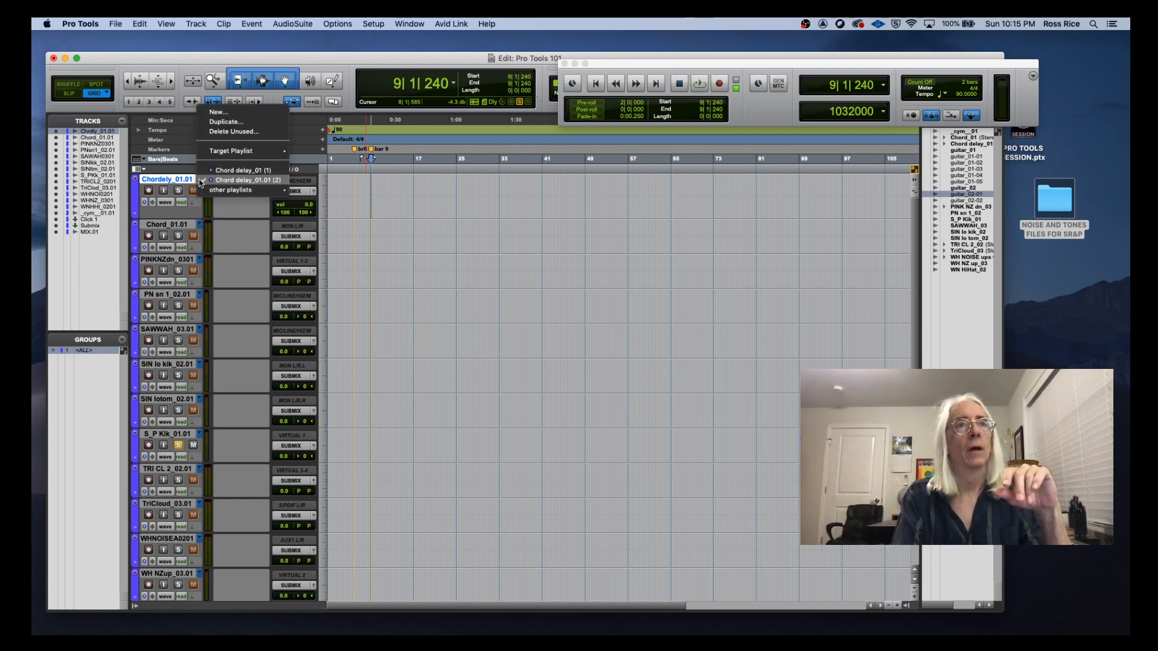
pyautogui.click(212, 171)
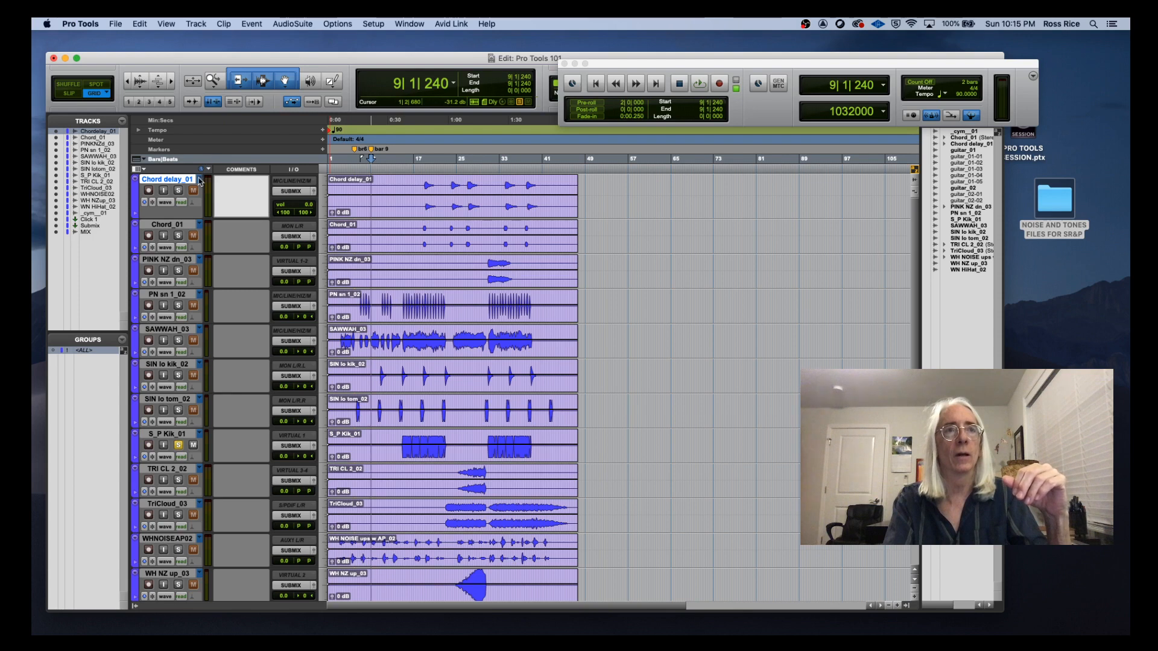
# Step: Add another new playlist across the grouped tracks and switch back to Chord delay_01 (1) with the original clips
pyautogui.click(200, 179)
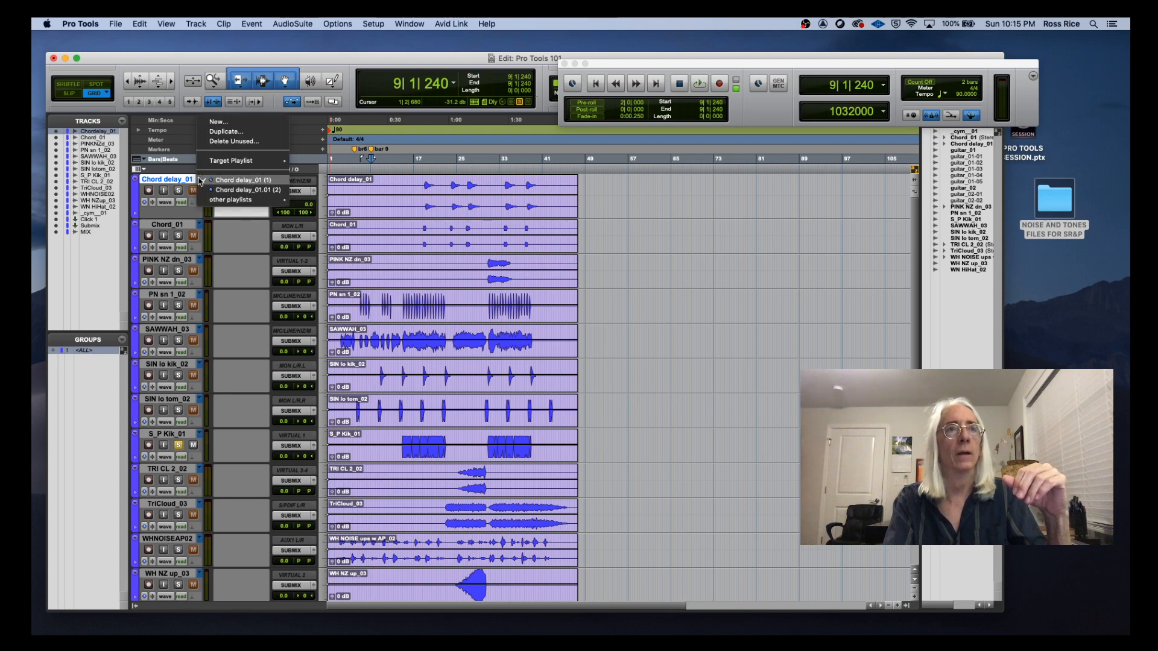
pyautogui.keyDown('alt'); pyautogui.click(219, 121); pyautogui.keyUp('alt')
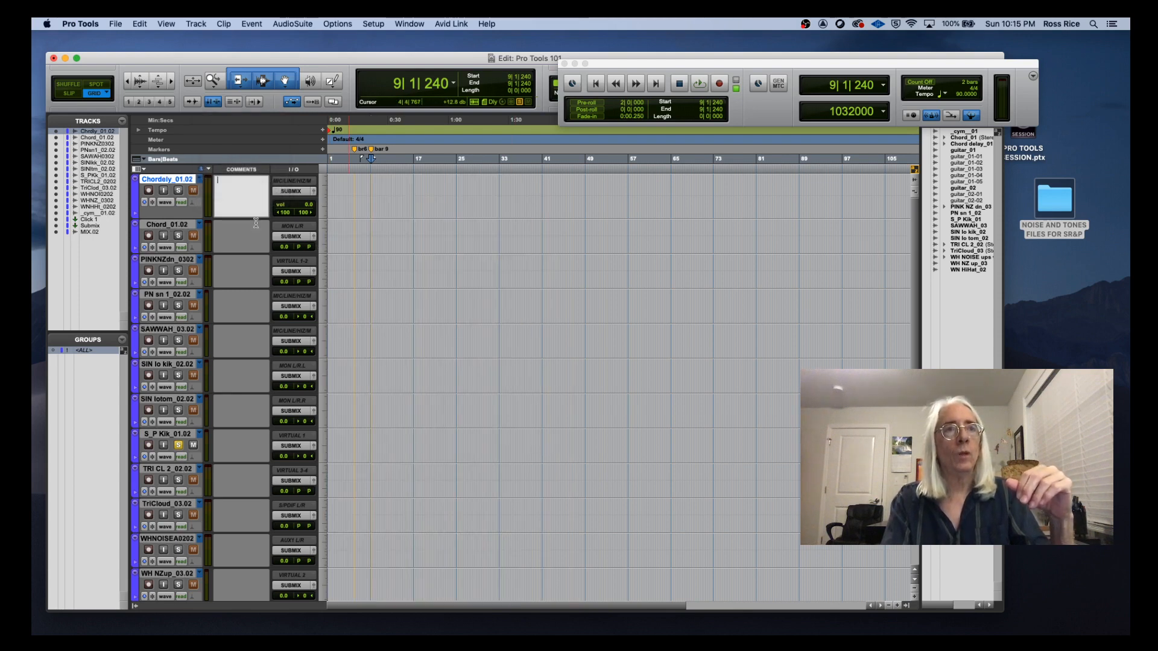
pyautogui.click(200, 180)
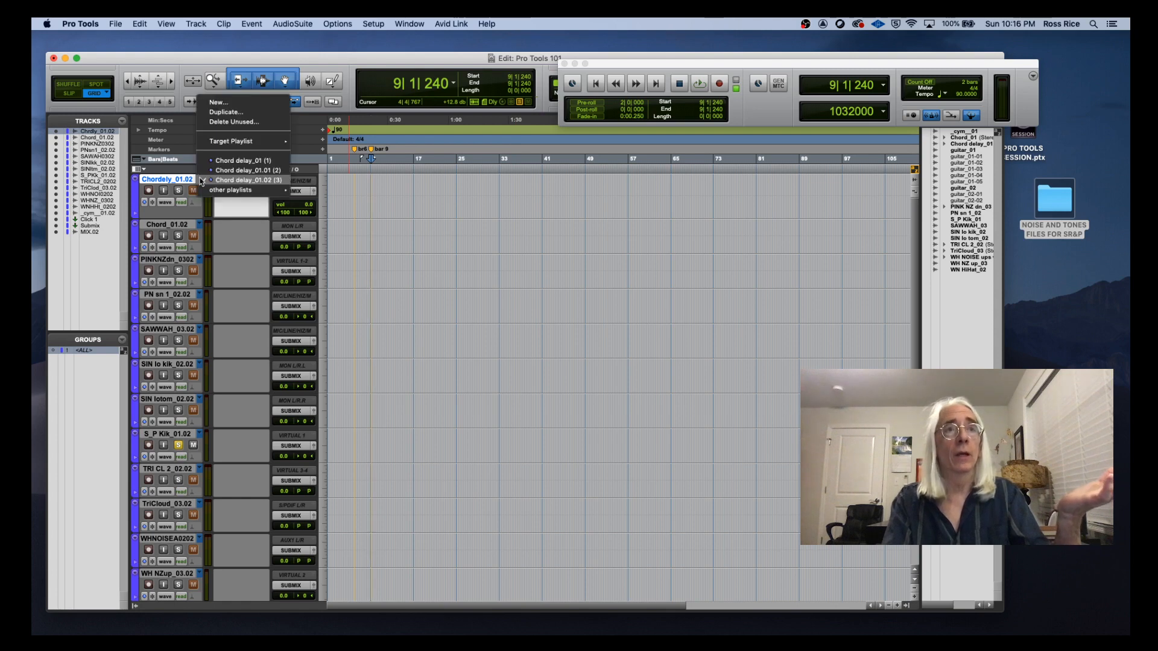
pyautogui.click(233, 163)
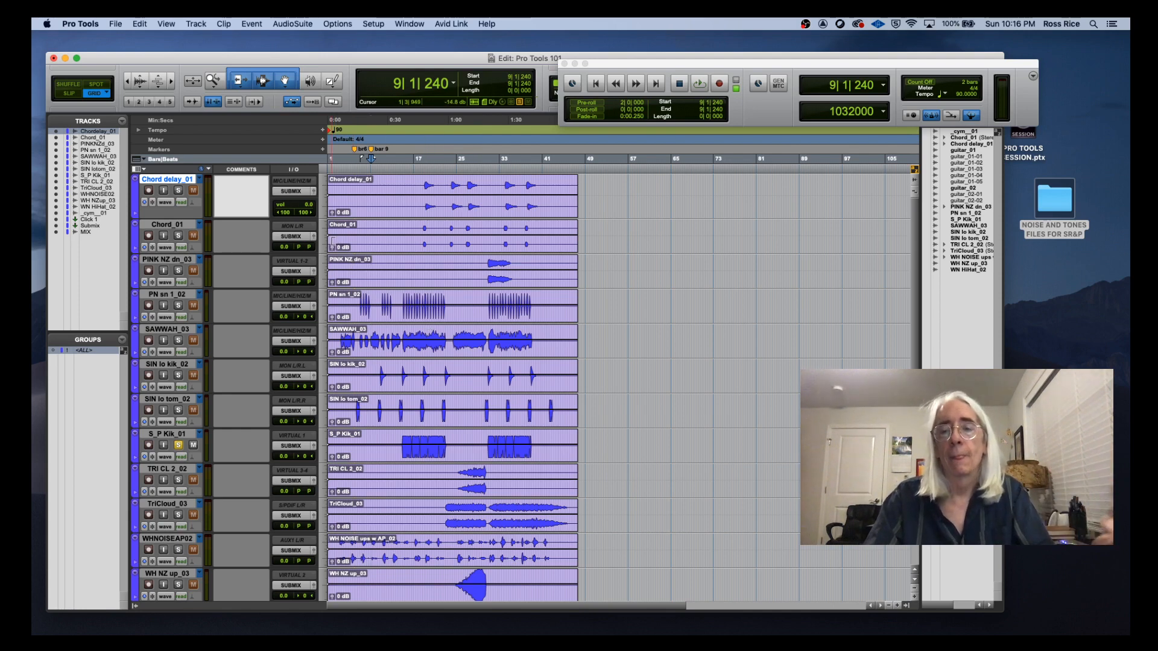
# Step: Select all clips in the session and remove the solo from the S_P Kik_01 track
pyautogui.click(266, 214)
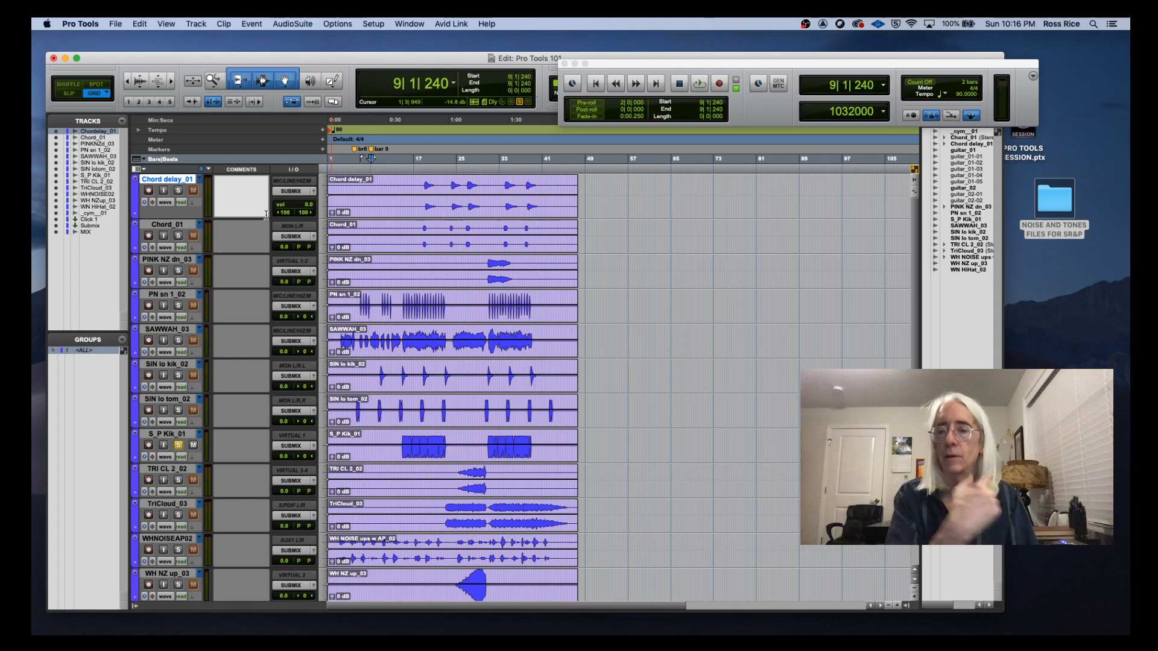
pyautogui.press('super+a')
pyautogui.click(179, 446)
# Step: Turn off the ALL group and bring up the Mix window showing the tracks' inserts and sends
pyautogui.press('super+equal')
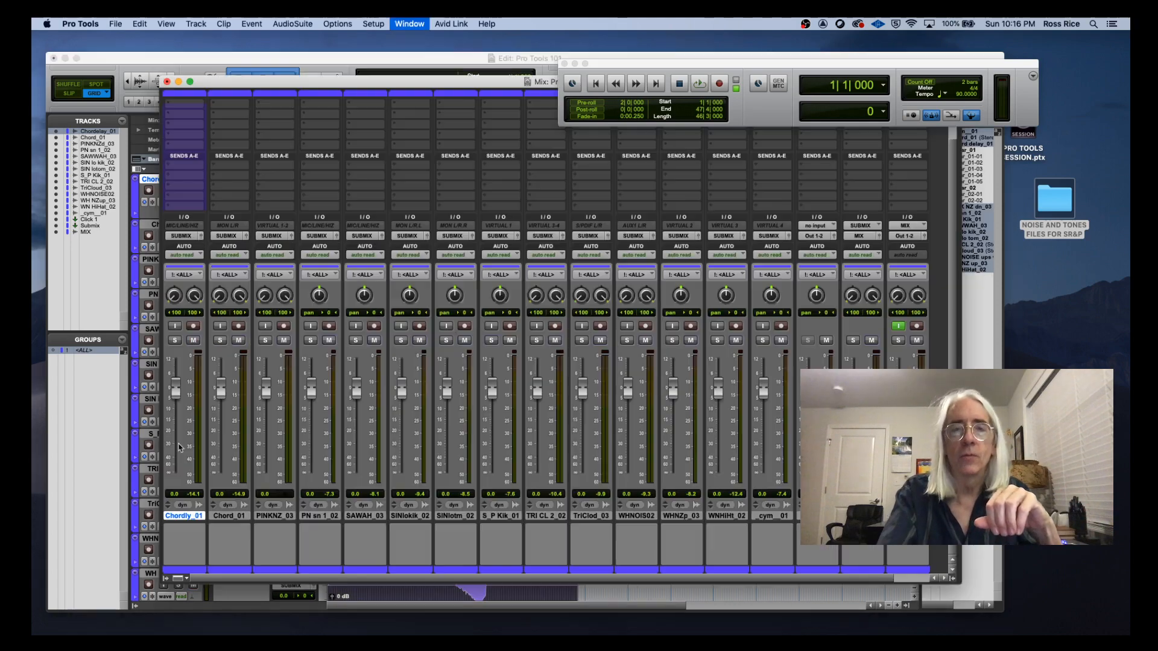
pyautogui.click(89, 349)
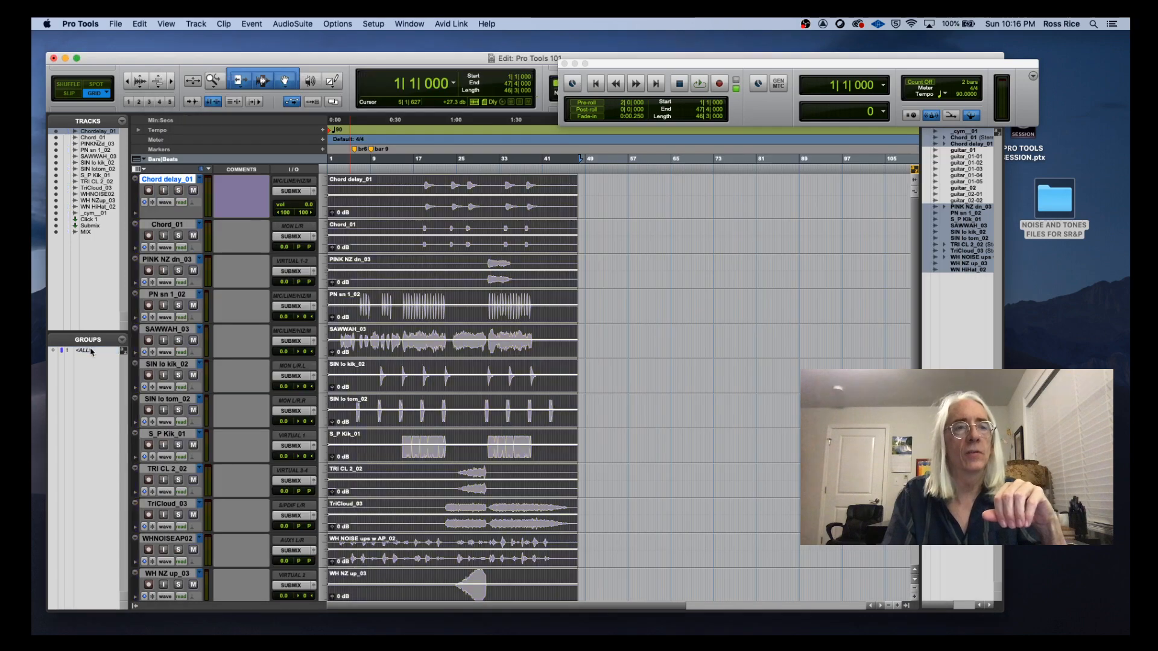
pyautogui.press('super+equal')
pyautogui.scroll(5, 377, 428)
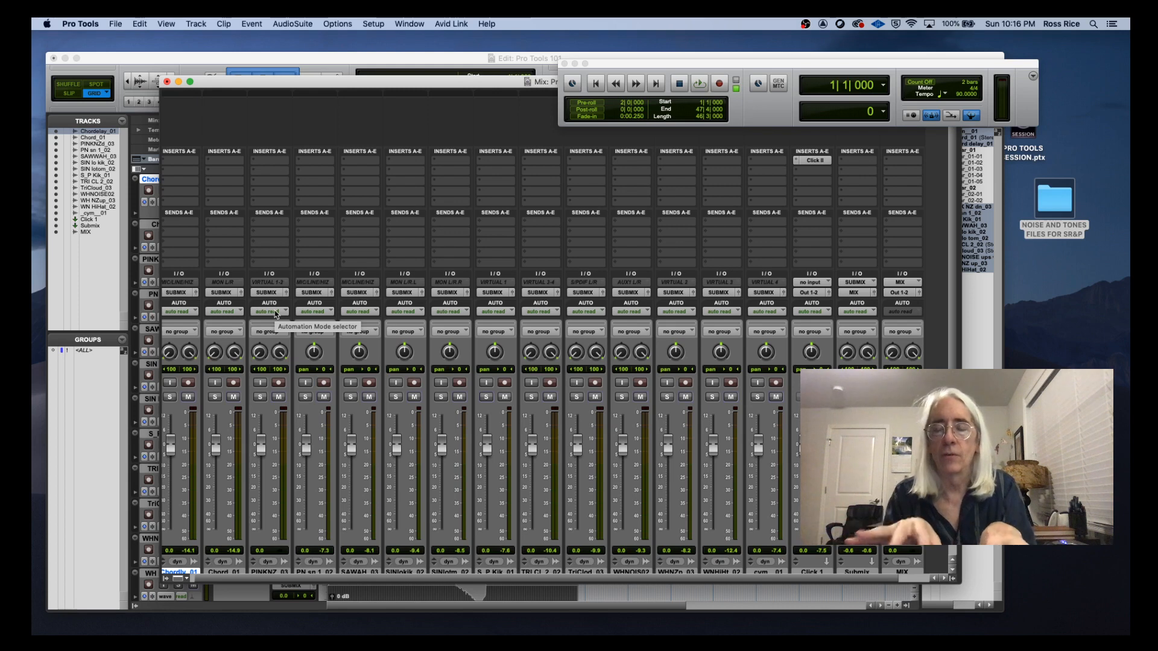
# Step: Examine the automation mode choices for the PN sn 1_02 track and keep its current mode
pyautogui.click(316, 312)
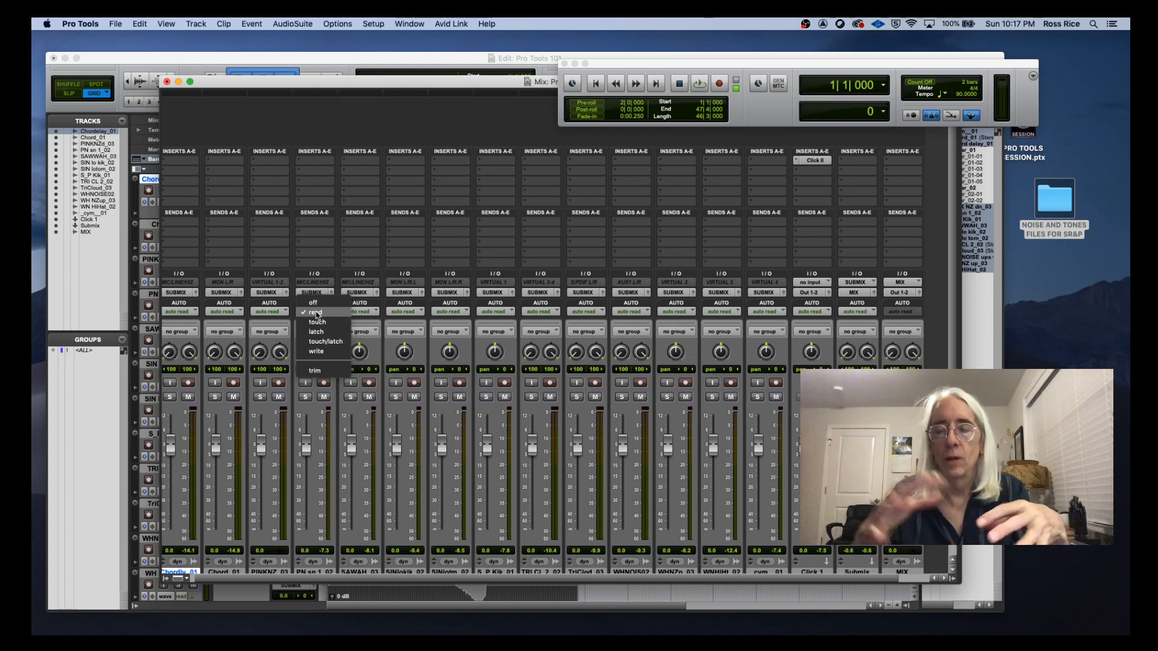
pyautogui.click(386, 355)
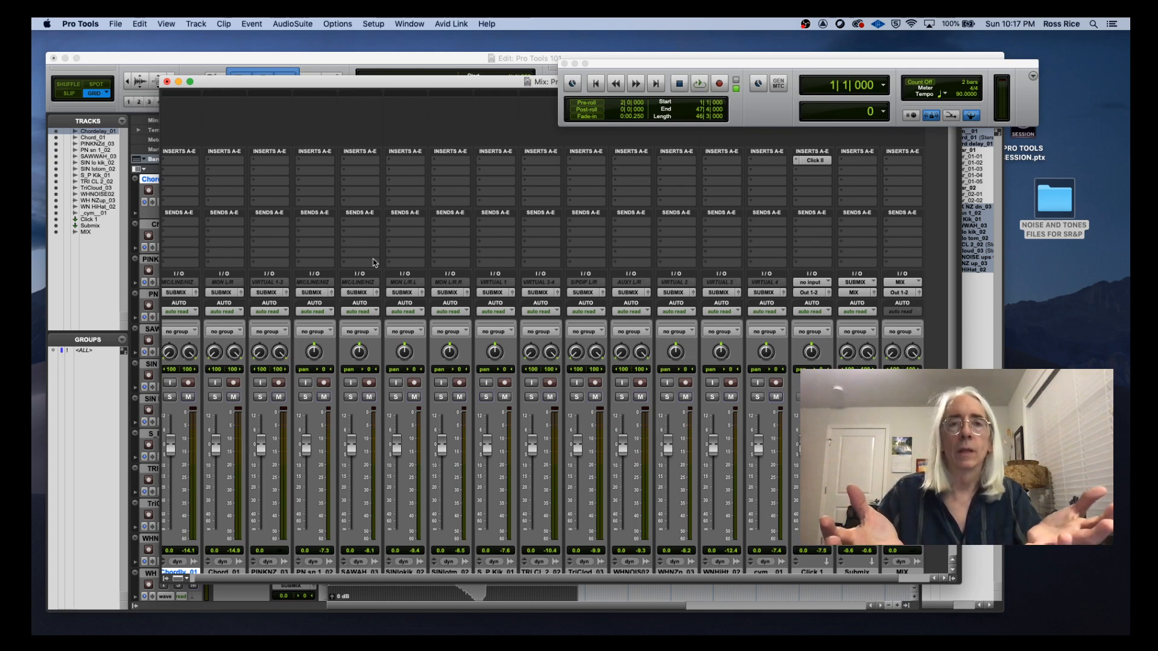
# Step: Create a new stereo Aux Input track named reverb directly after the Click 1 track
pyautogui.scroll(-2, 374, 262)
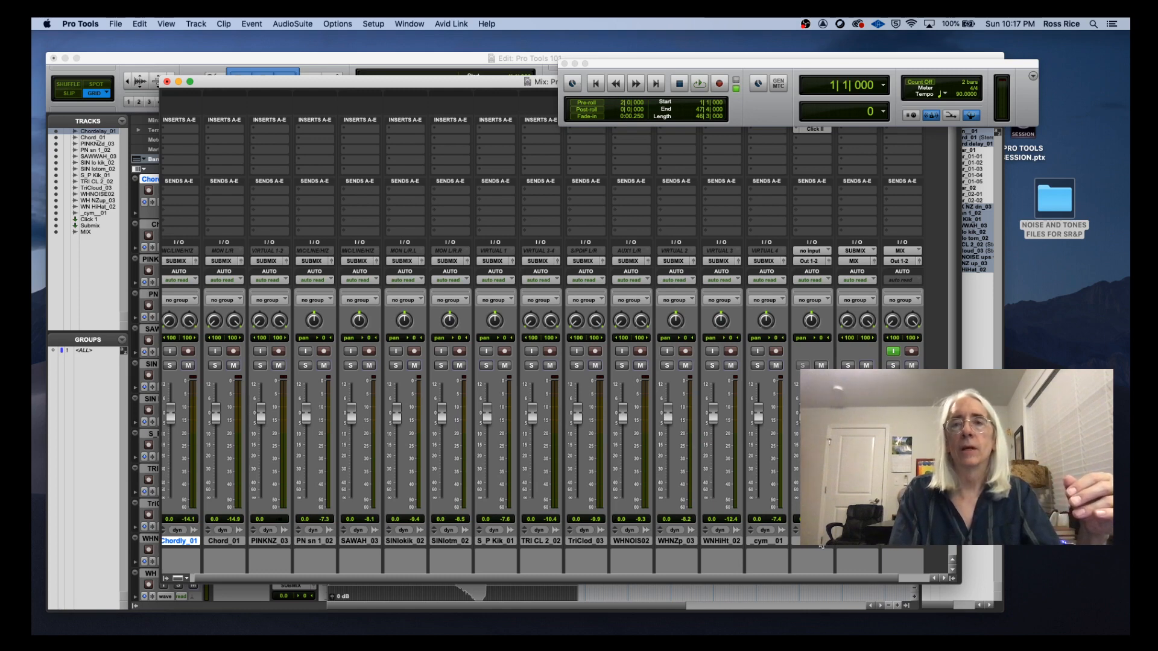
pyautogui.click(815, 541)
pyautogui.click(196, 24)
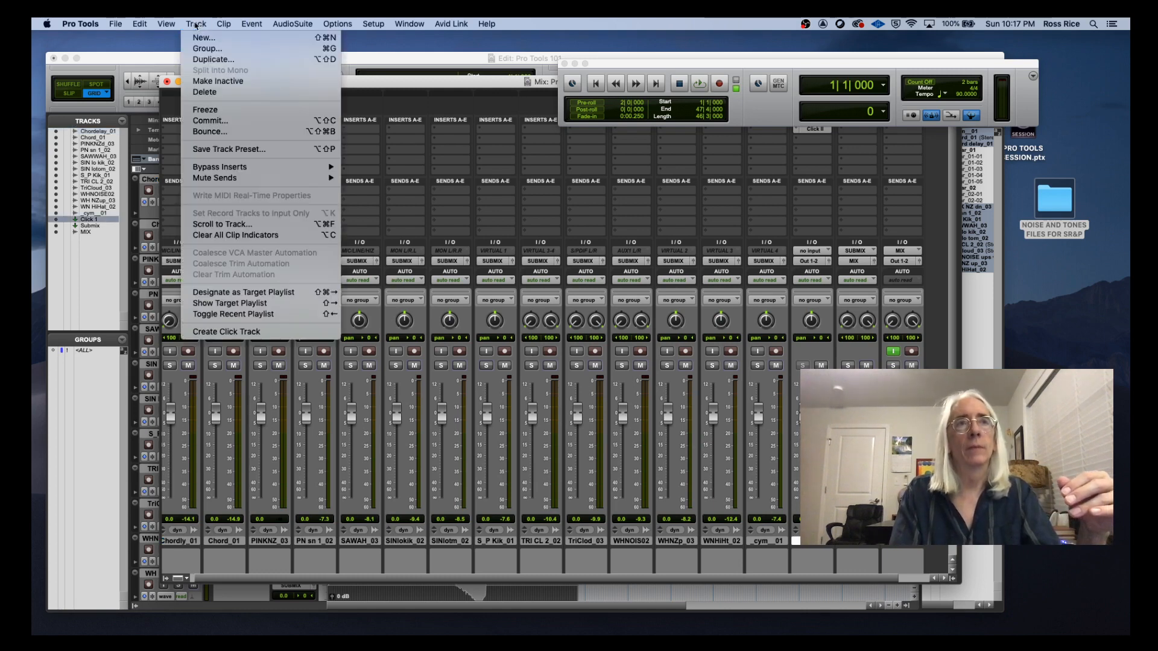
pyautogui.click(204, 38)
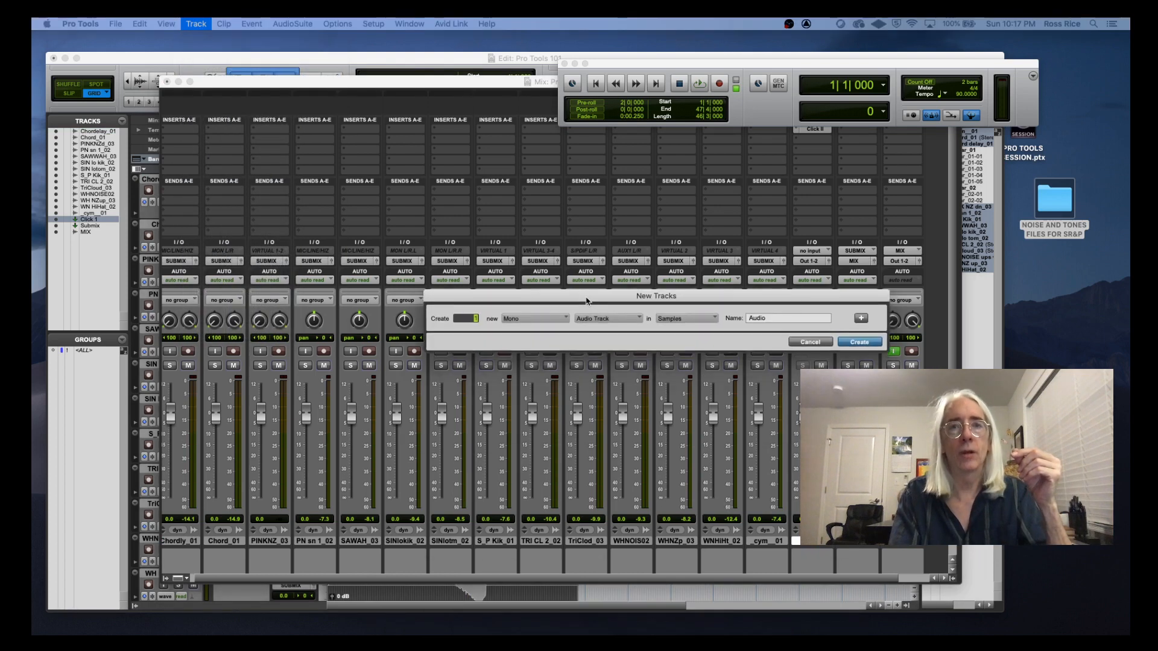
pyautogui.click(565, 316)
pyautogui.click(542, 327)
pyautogui.click(637, 317)
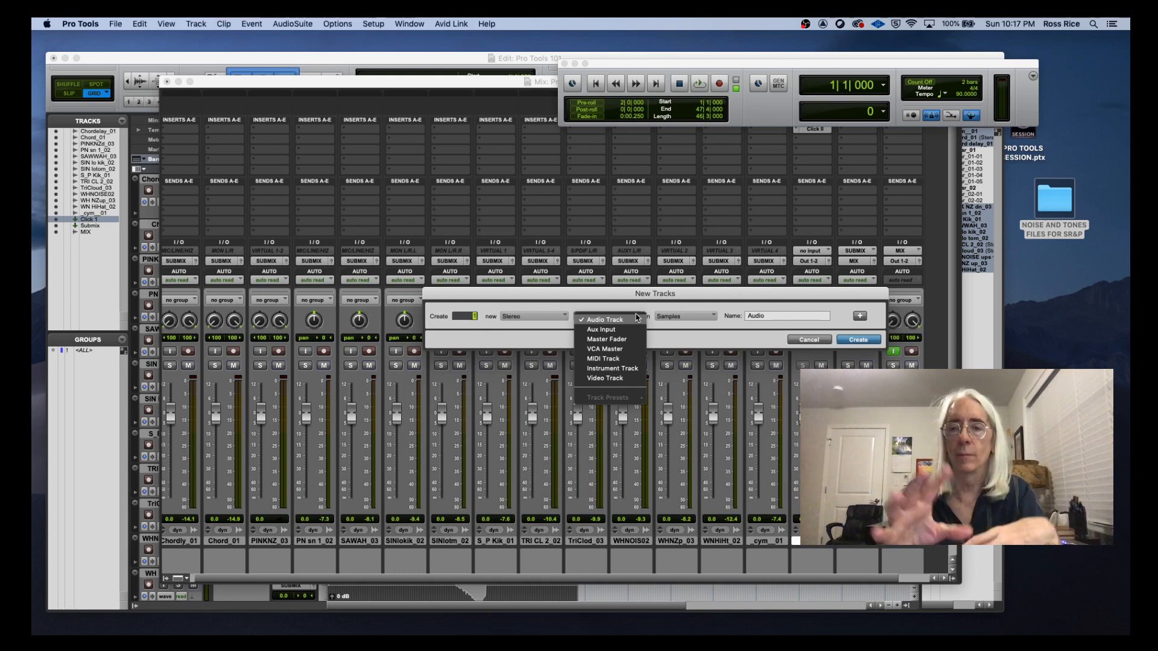
pyautogui.click(612, 330)
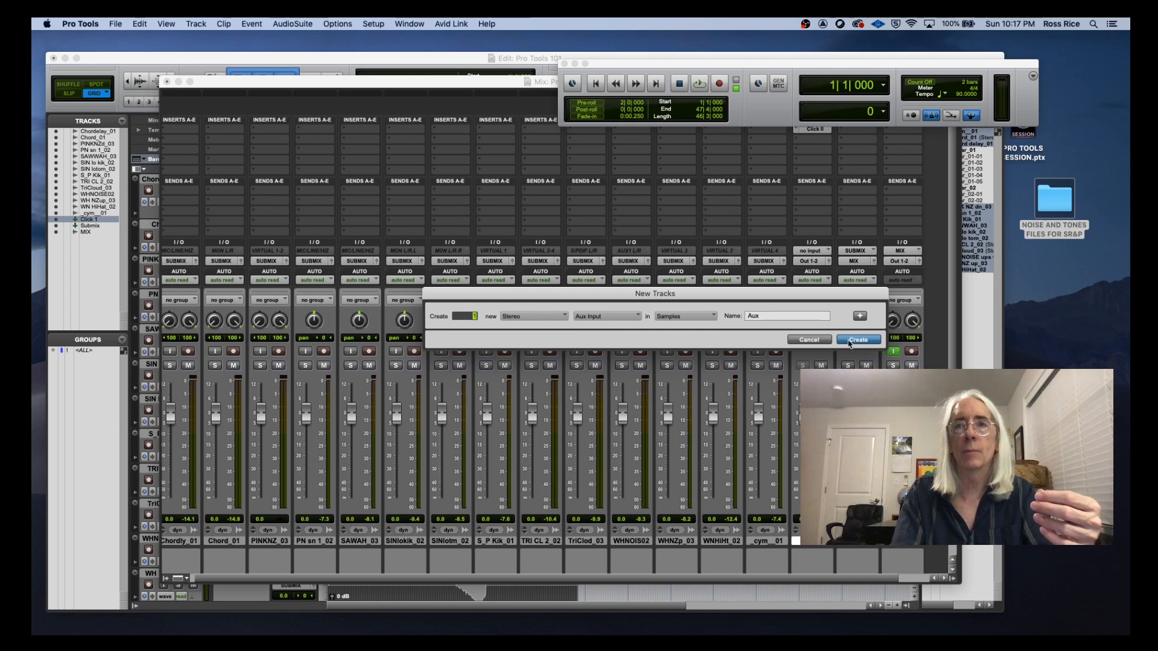
pyautogui.click(858, 340)
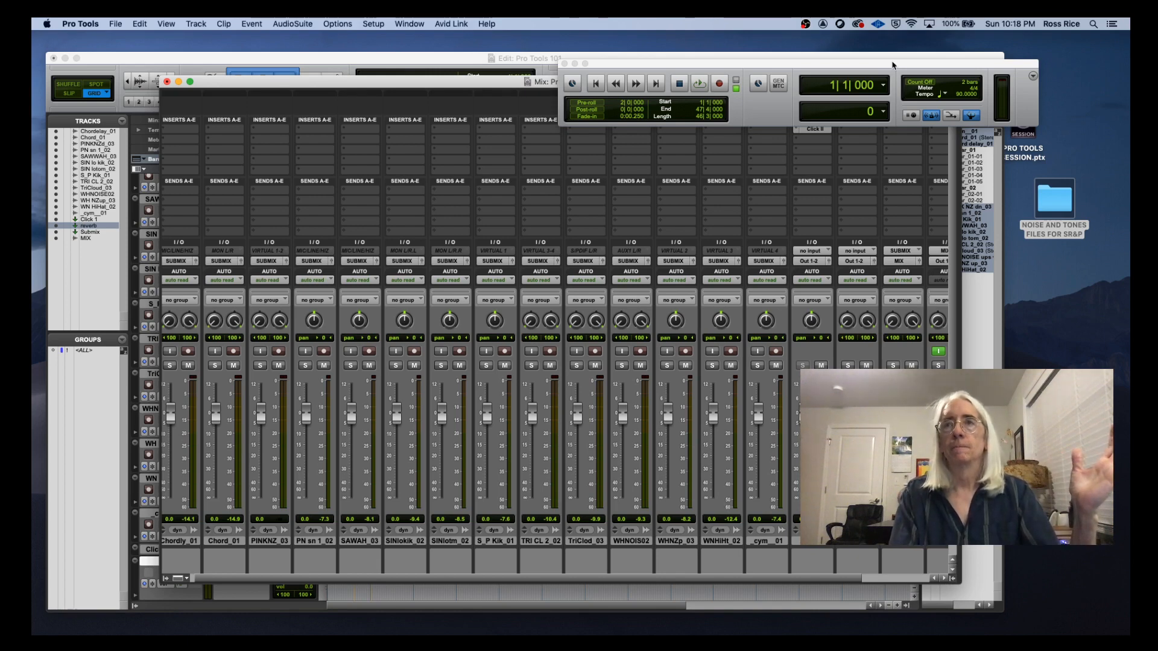
# Step: Route the reverb track's output to the SUBMIX bus and its input to Bus 11-12 (Stereo)
pyautogui.moveTo(892, 66); pyautogui.dragTo(899, 19)
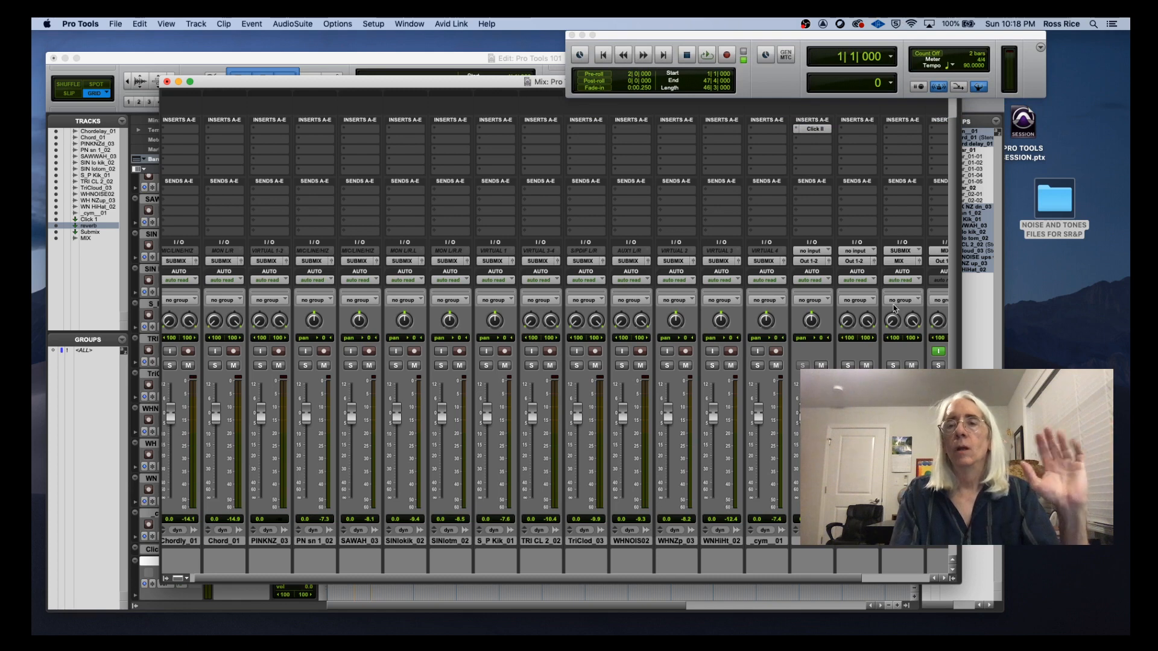
pyautogui.hscroll(2, 911, 315)
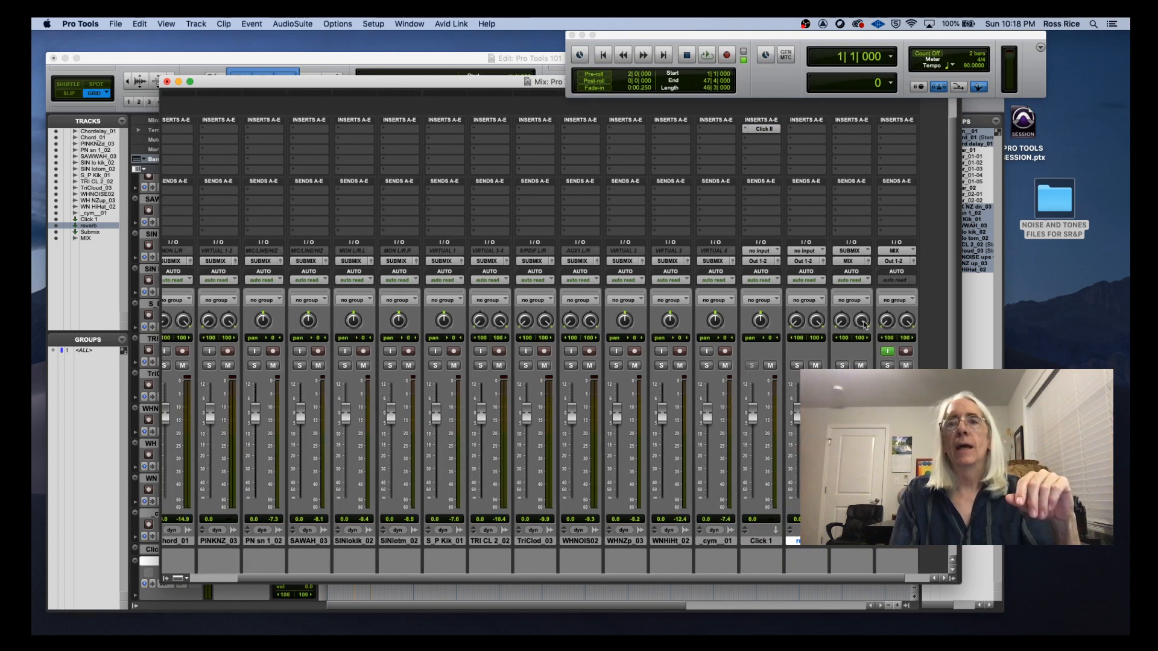
pyautogui.click(808, 262)
pyautogui.moveTo(809, 265)
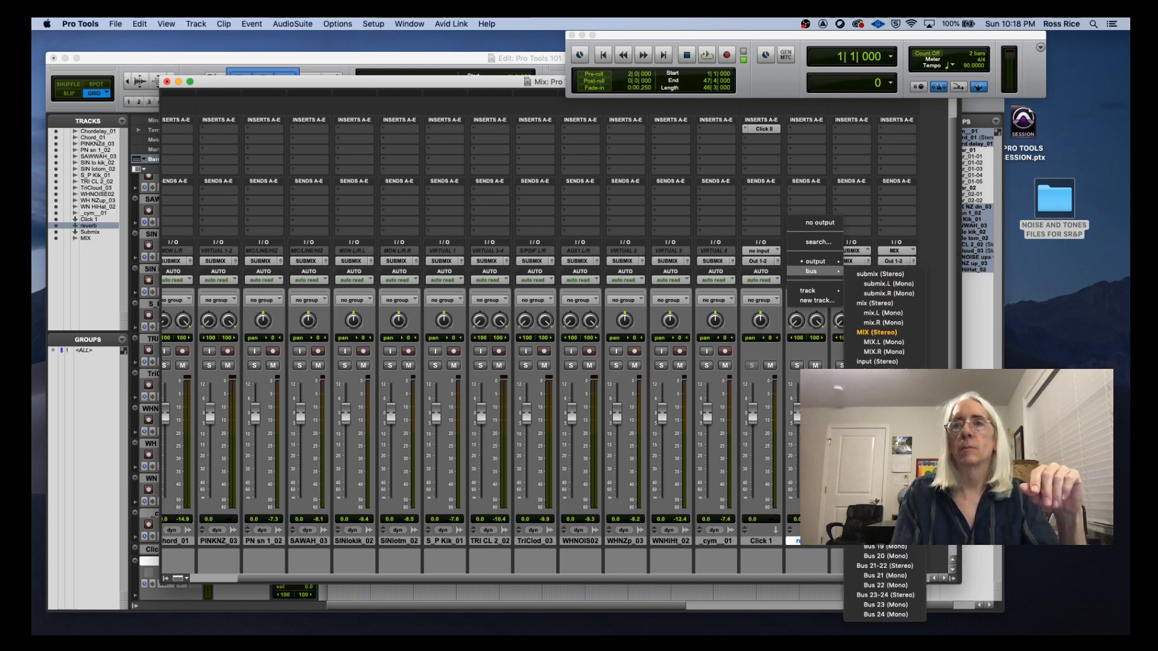
pyautogui.click(880, 274)
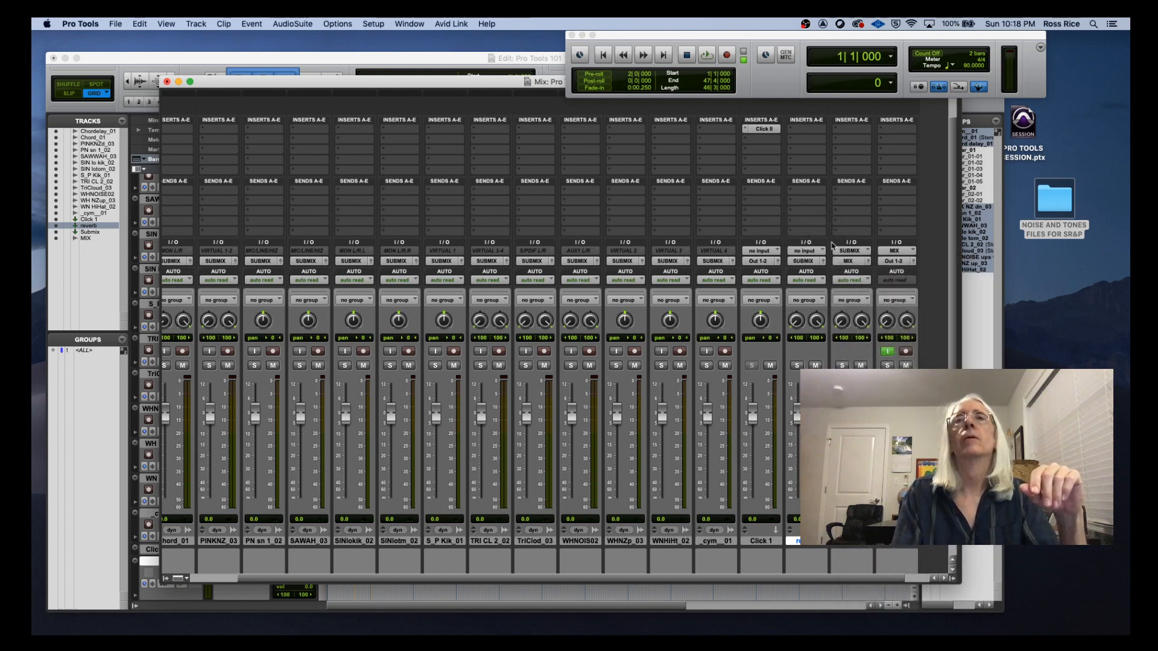
pyautogui.click(811, 251)
pyautogui.moveTo(820, 254)
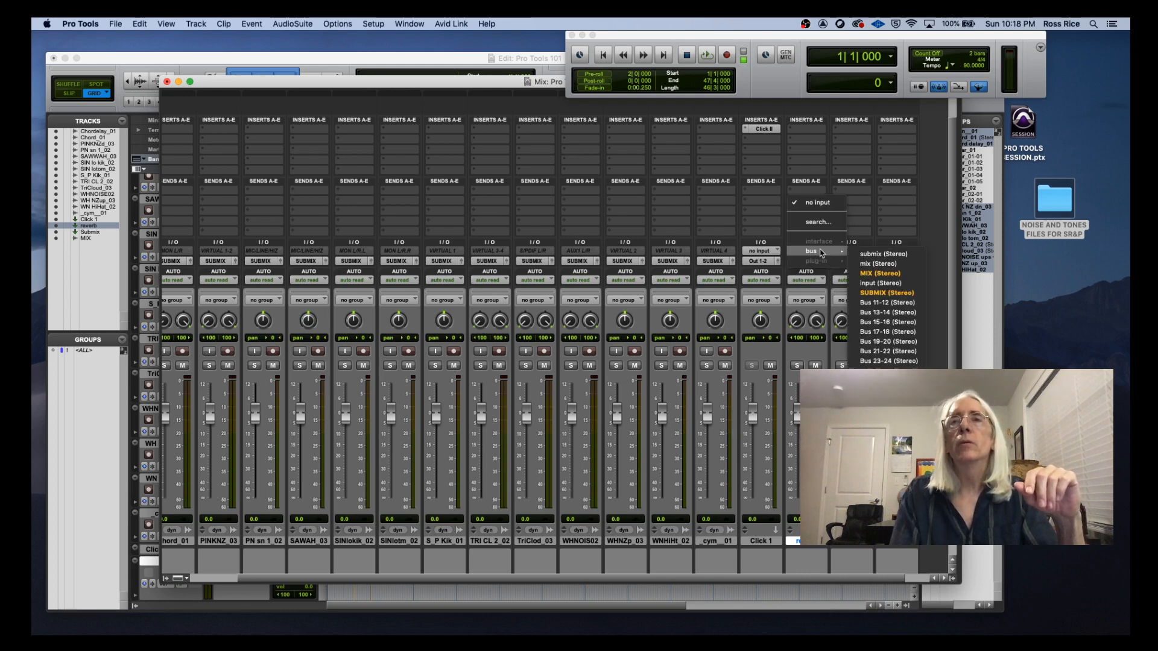
pyautogui.click(893, 306)
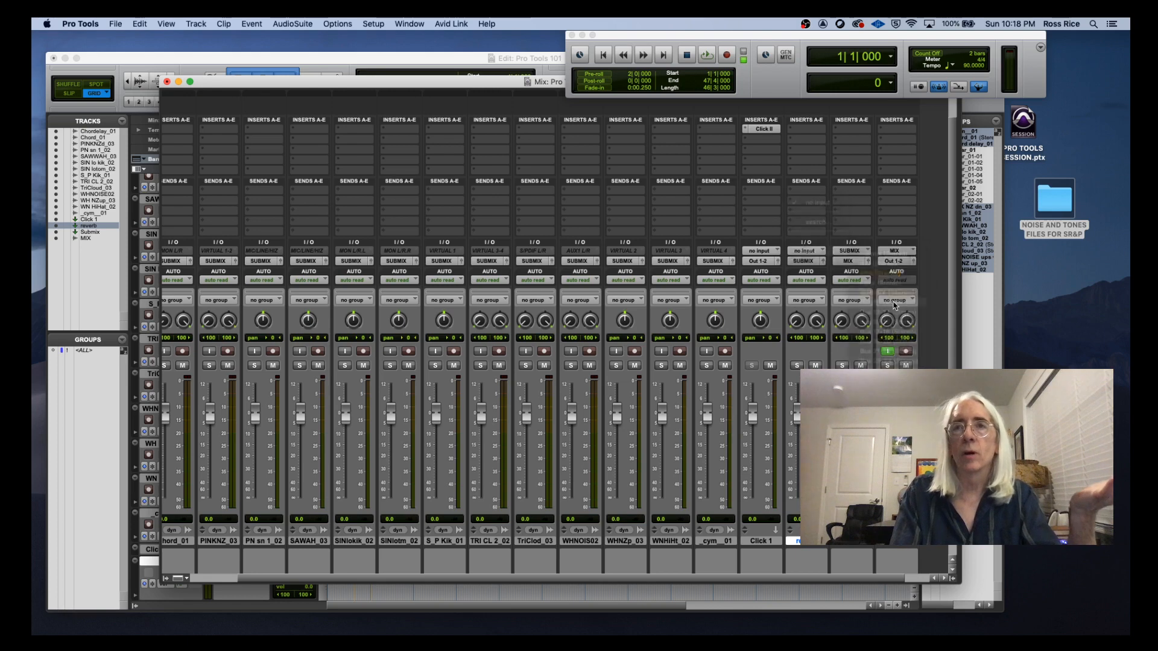
# Step: Rename the reverb track's input bus as reverb bus
pyautogui.rightClick(807, 251)
pyautogui.click(850, 278)
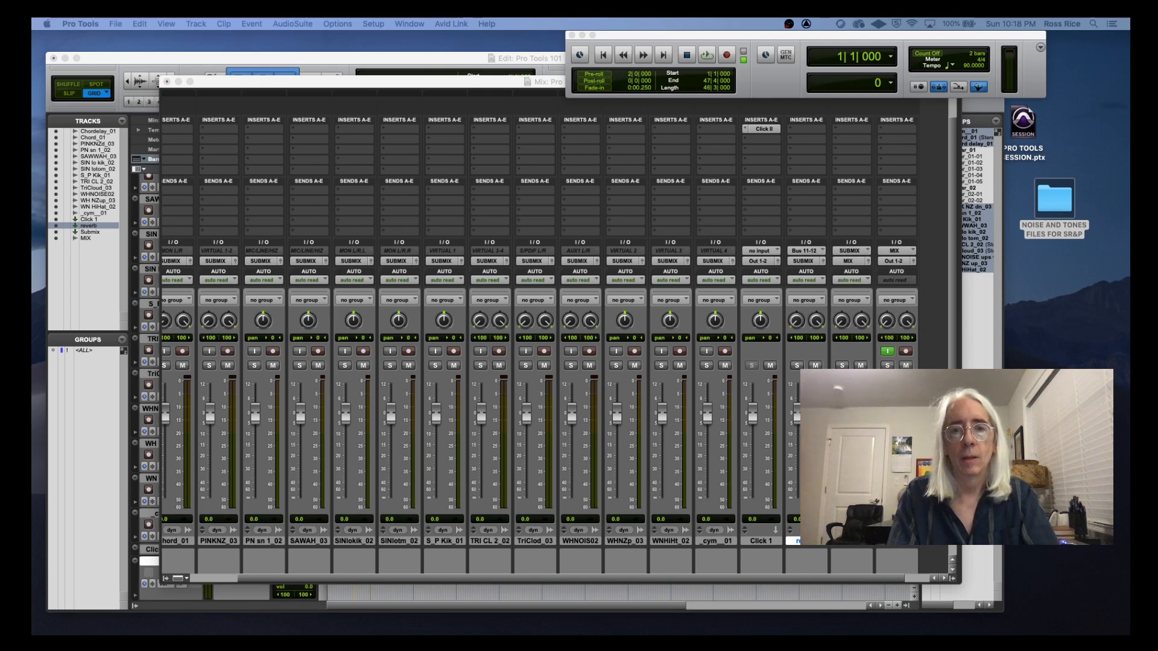
pyautogui.write('r')
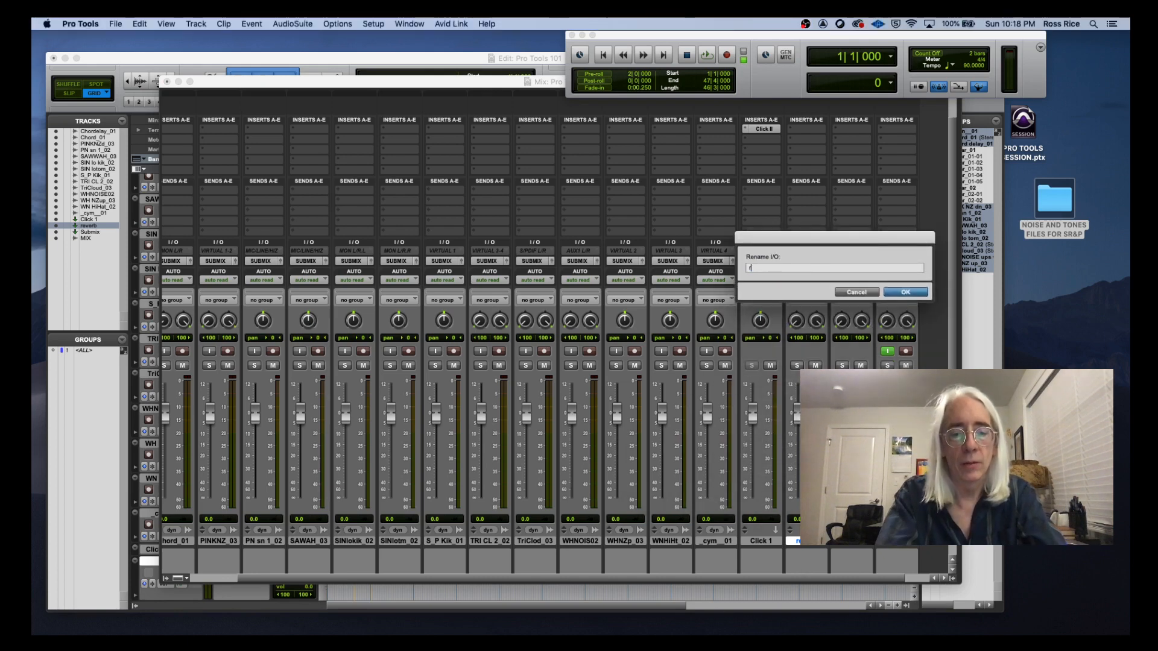
pyautogui.write('everb bus')
pyautogui.press('Return')
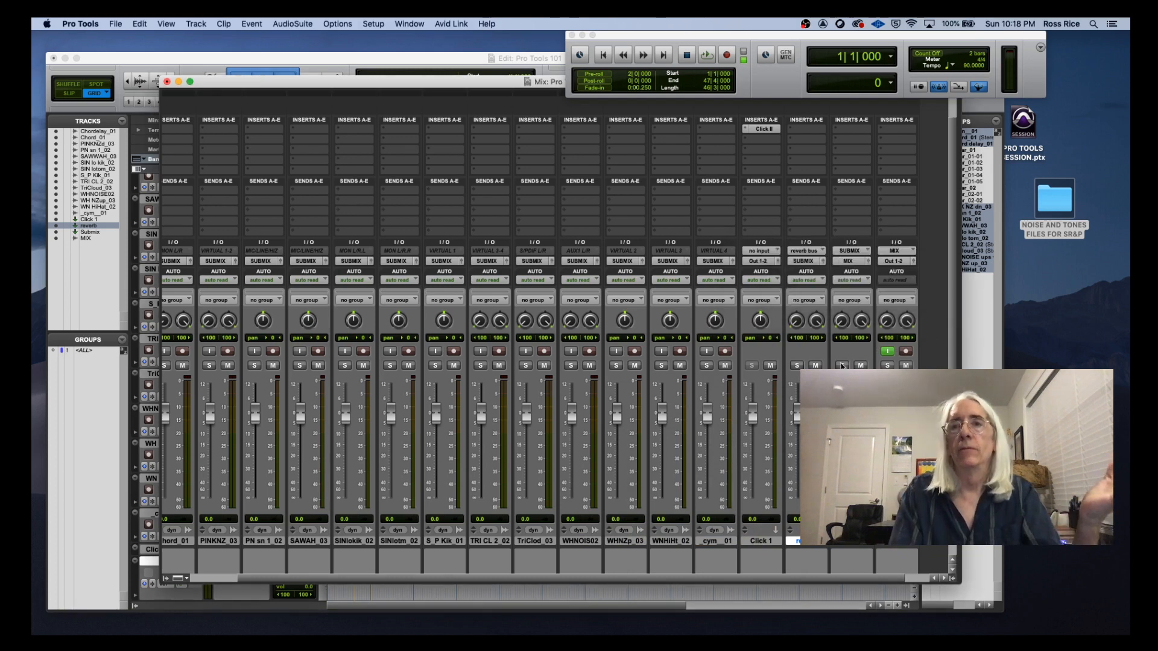
# Step: Insert the multichannel Studio Reverb (stereo) plug-in on the reverb track and close its plug-in window
pyautogui.click(792, 151)
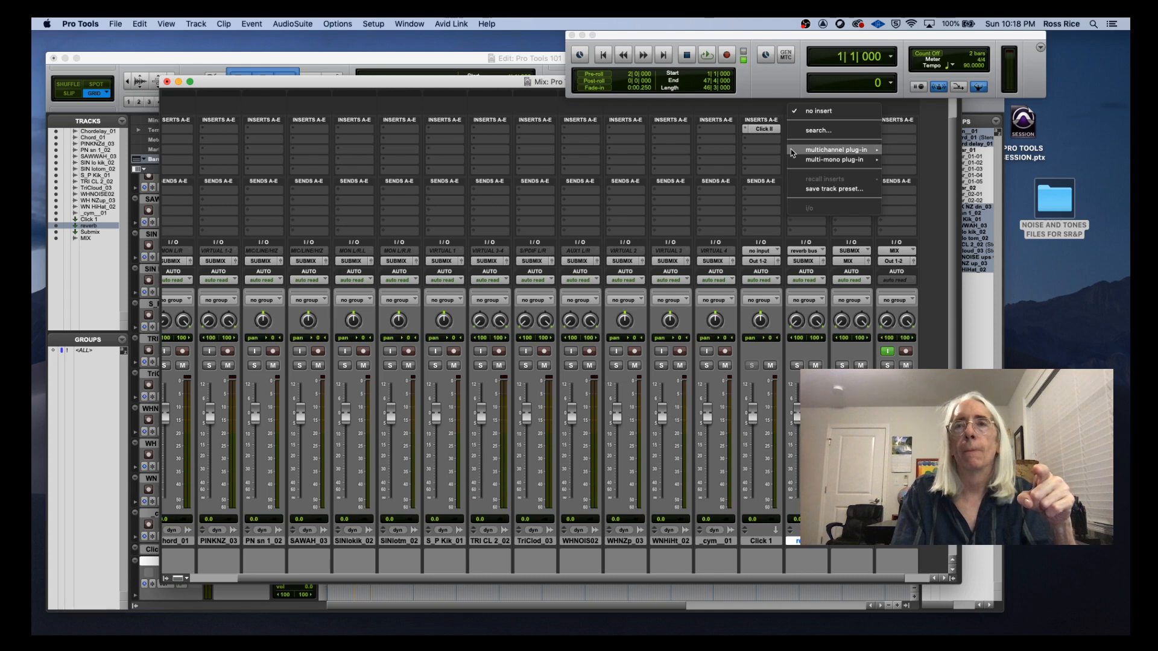
pyautogui.moveTo(821, 152)
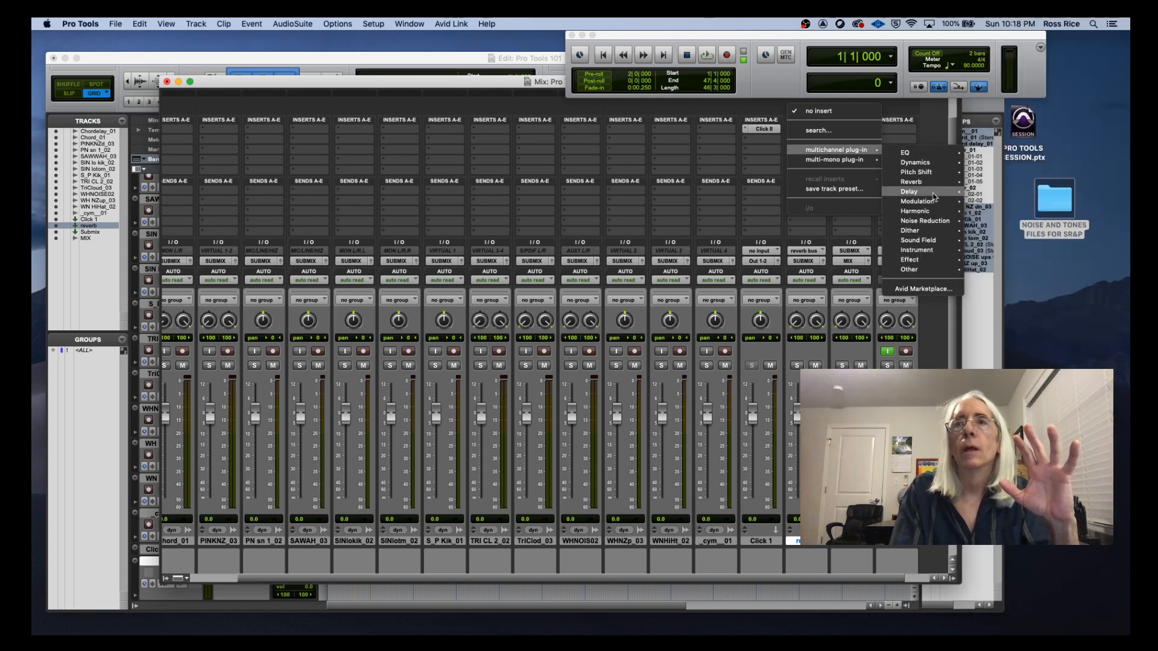
pyautogui.moveTo(924, 184)
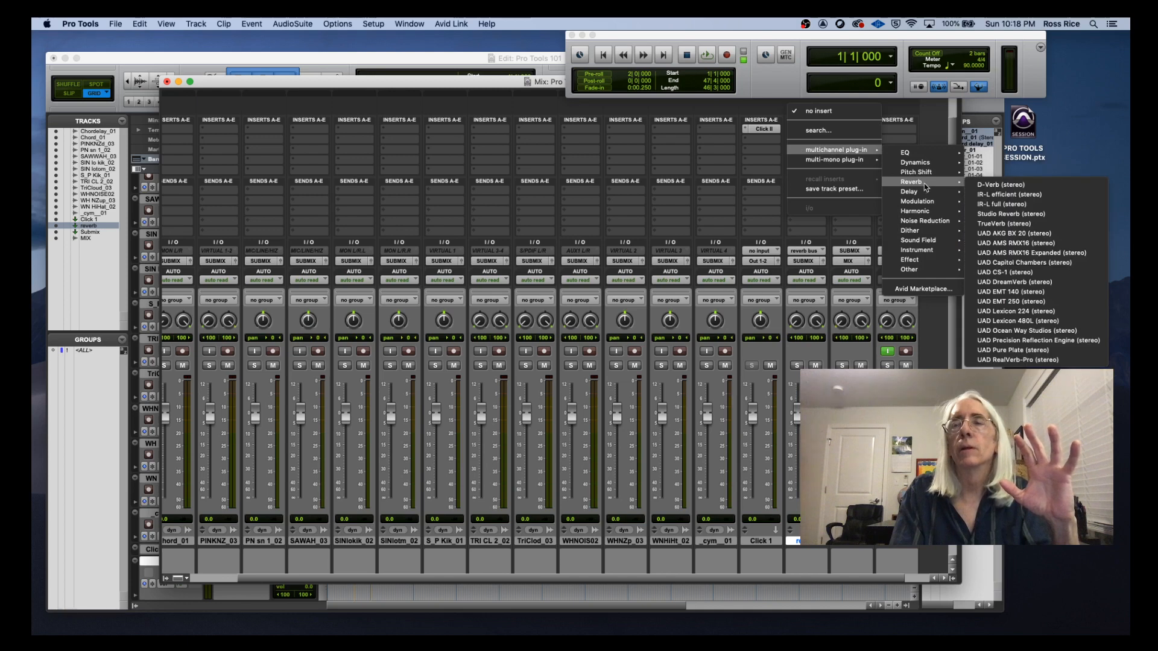
pyautogui.click(1013, 214)
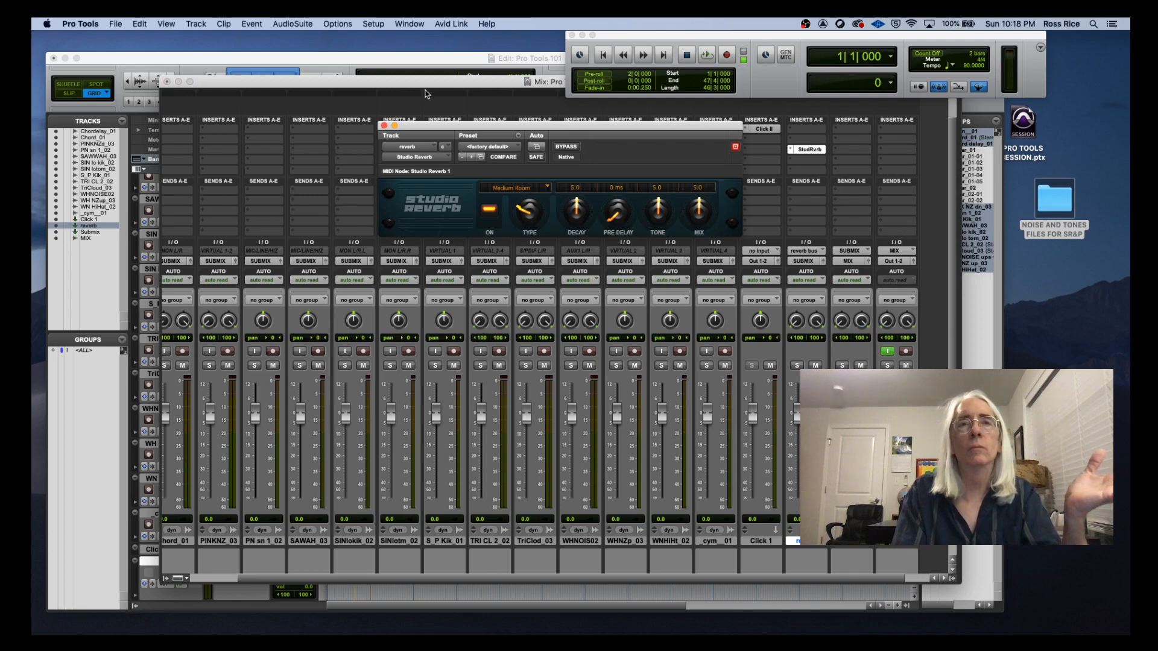
pyautogui.click(384, 126)
# Step: Add a send from the SAWAH_03 track to reverb bus (Stereo) and move its send window clear of the faders
pyautogui.hscroll(-2, 376, 517)
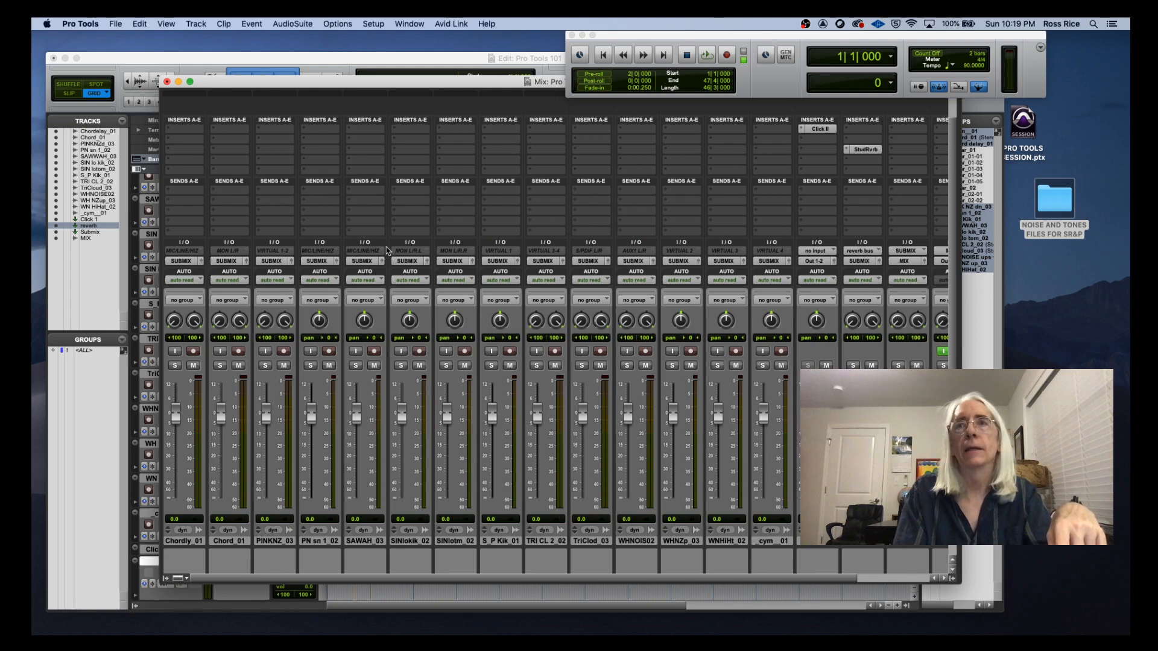
pyautogui.click(351, 203)
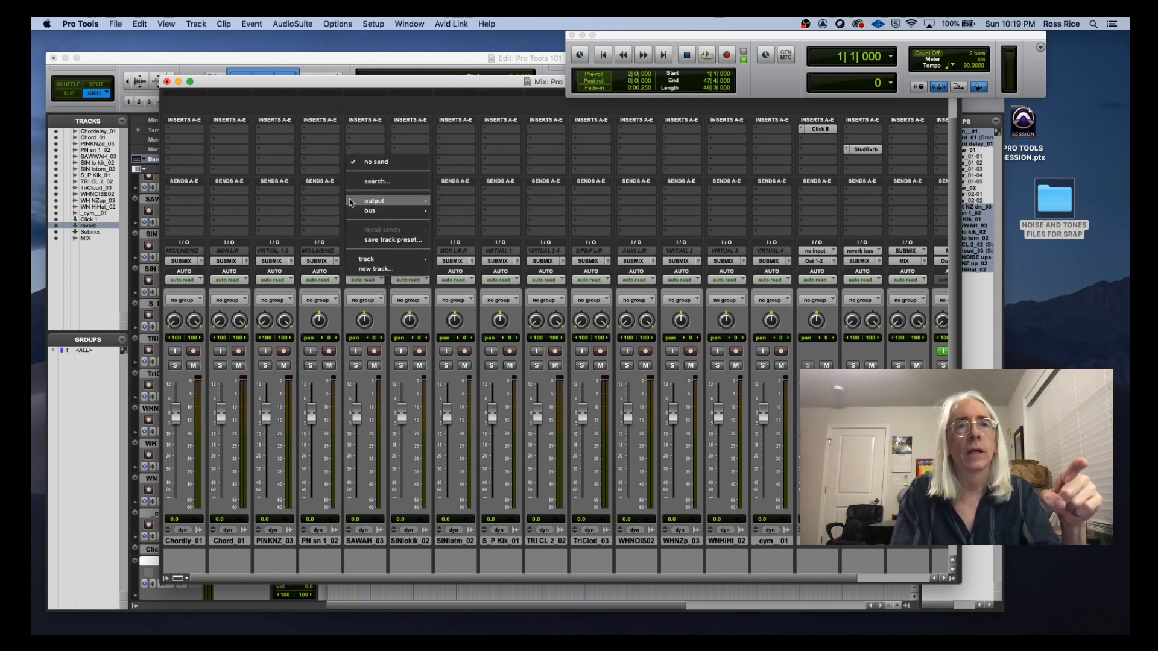
pyautogui.moveTo(366, 211)
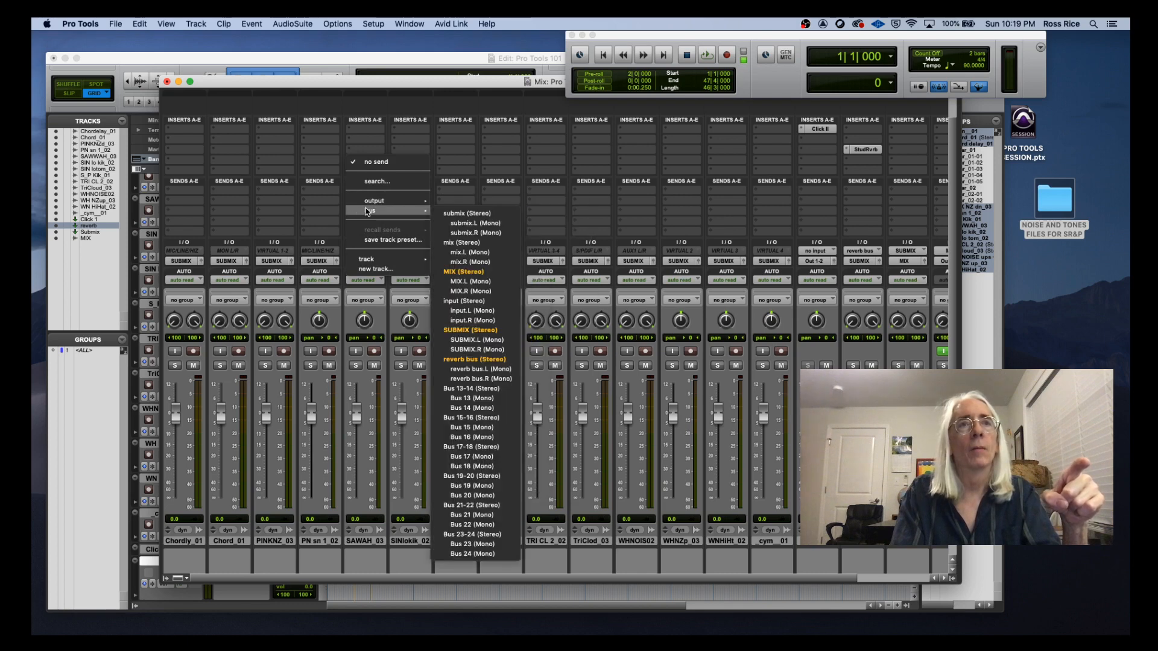
pyautogui.click(490, 361)
pyautogui.moveTo(676, 279); pyautogui.dragTo(501, 109)
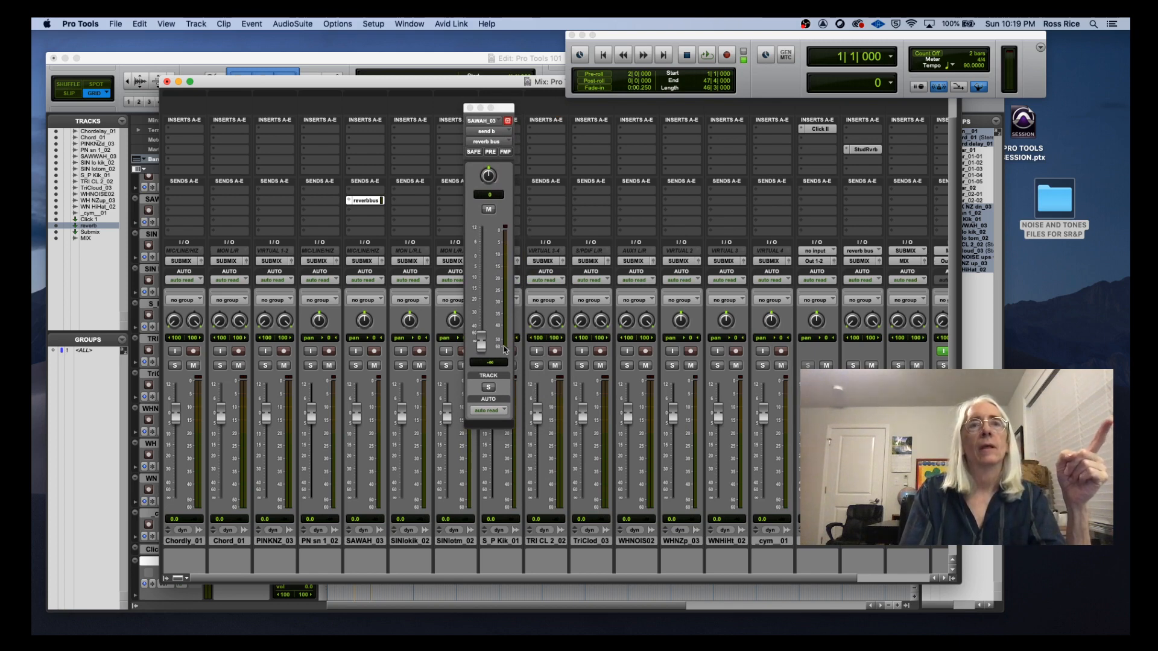
pyautogui.moveTo(482, 342)
pyautogui.mouseDown()
pyautogui.moveTo(481, 265)
pyautogui.moveTo(481, 343)
pyautogui.mouseUp()
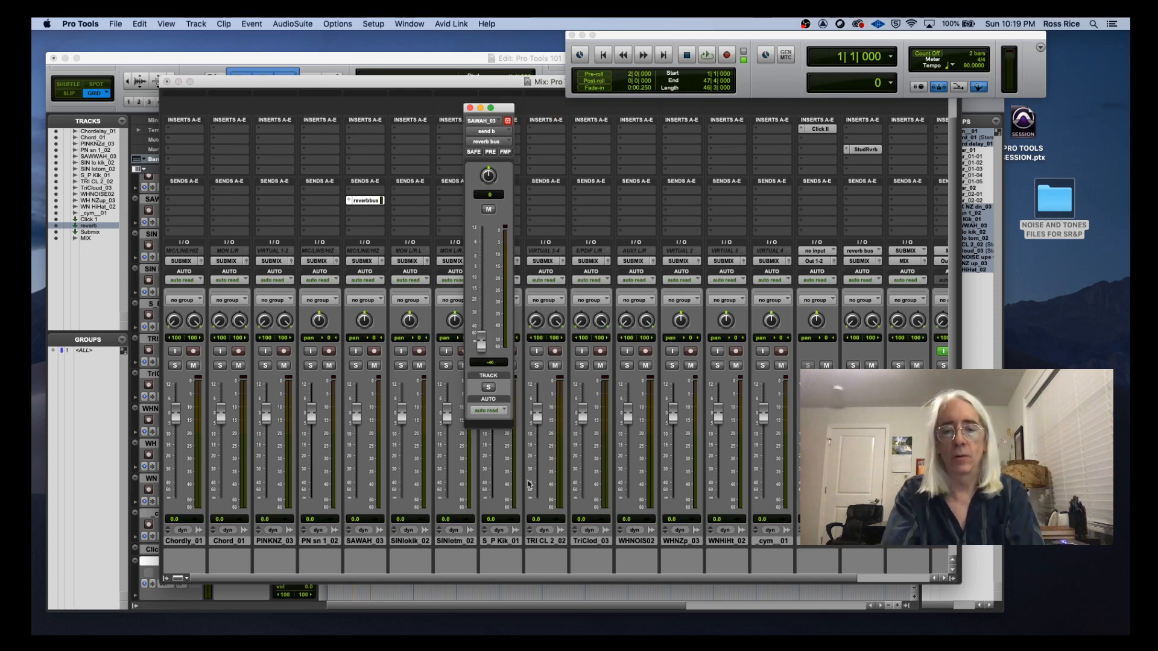
# Step: Set the playback start to 3|2|480 in the Edit window and briefly play the session while viewing the Mix window
pyautogui.press('super+equal')
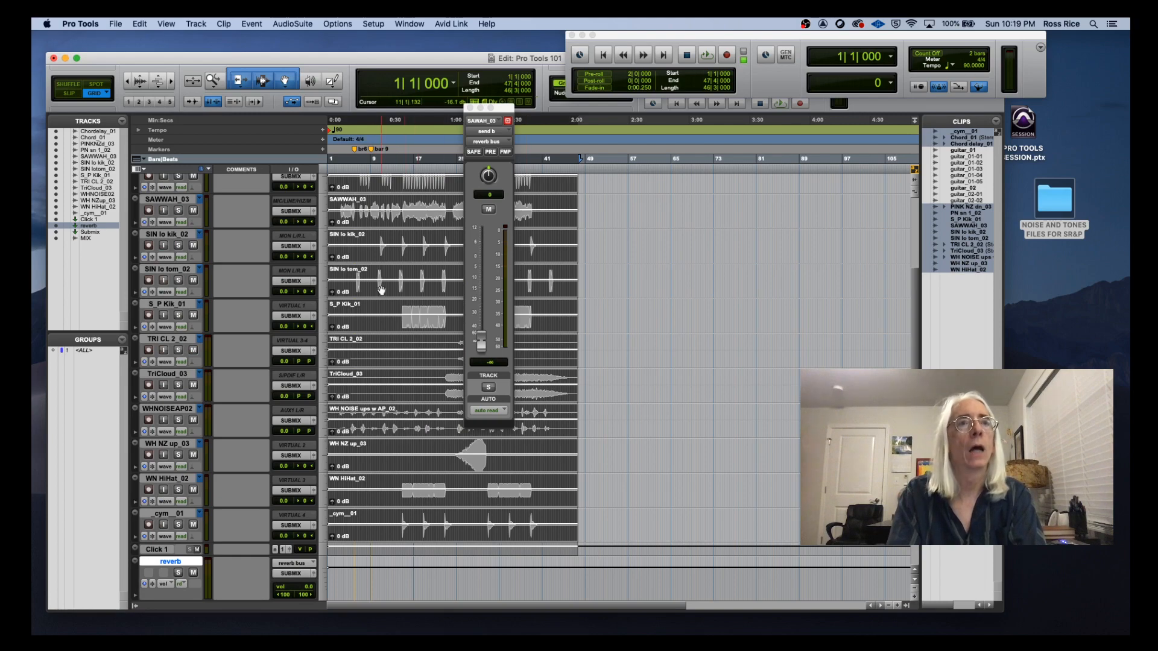
pyautogui.click(342, 277)
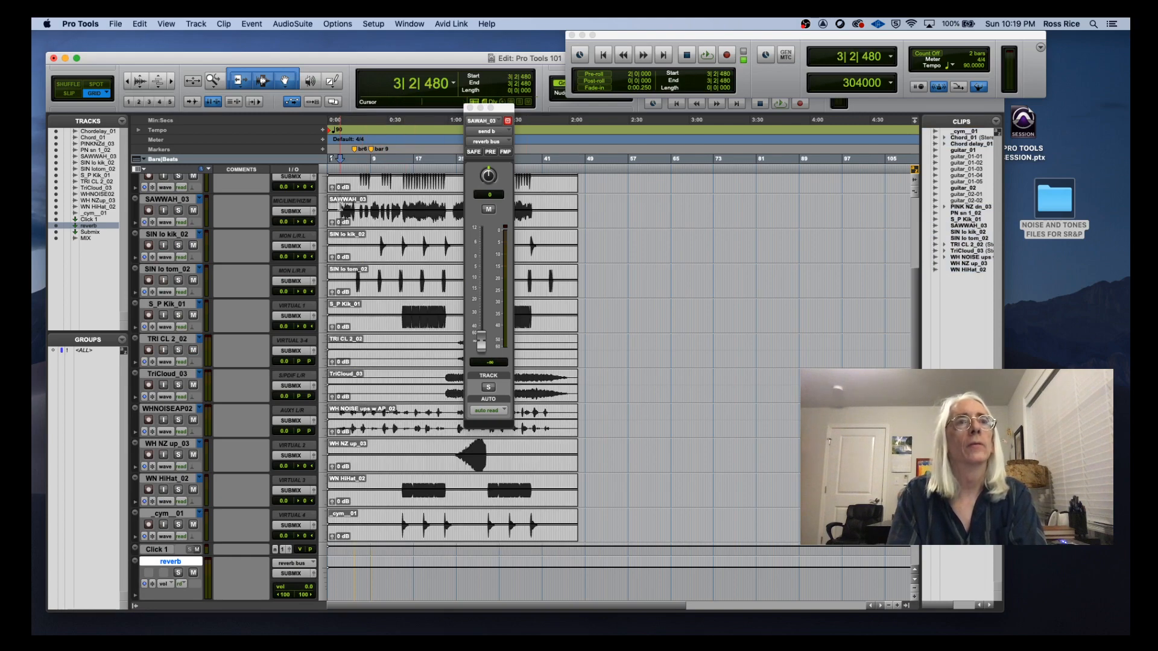
pyautogui.press('space')
pyautogui.press('super+equal')
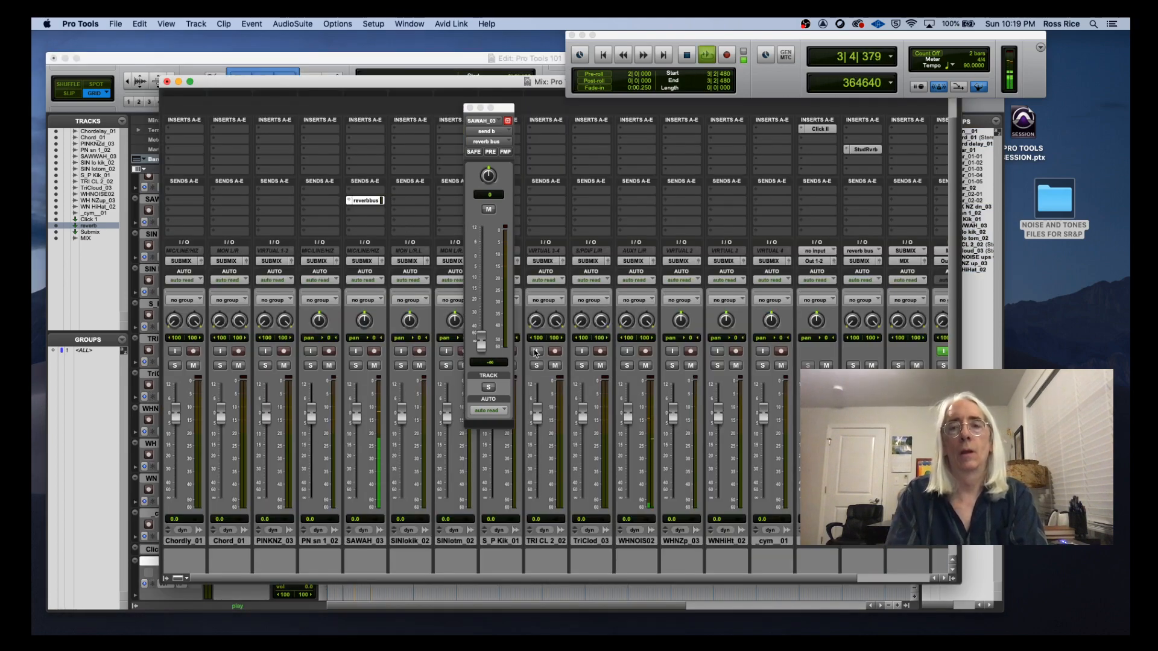
pyautogui.press('space')
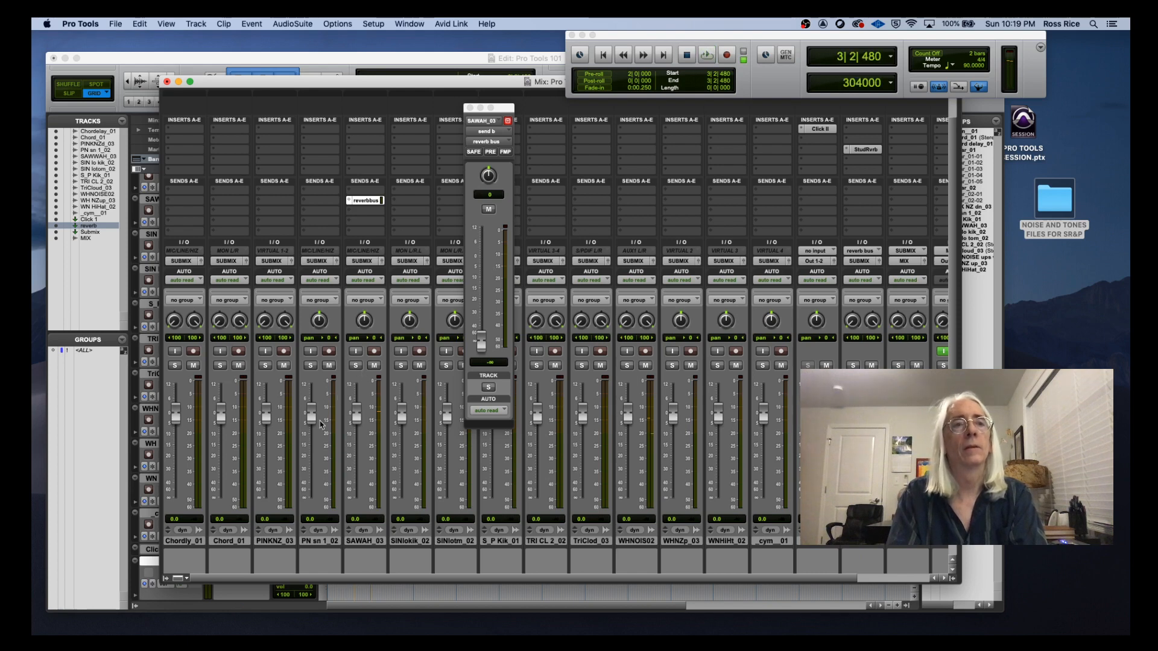
# Step: Mute the Click 1 track and solo the SAWAH_03 and reverb tracks
pyautogui.click(826, 366)
pyautogui.click(356, 366)
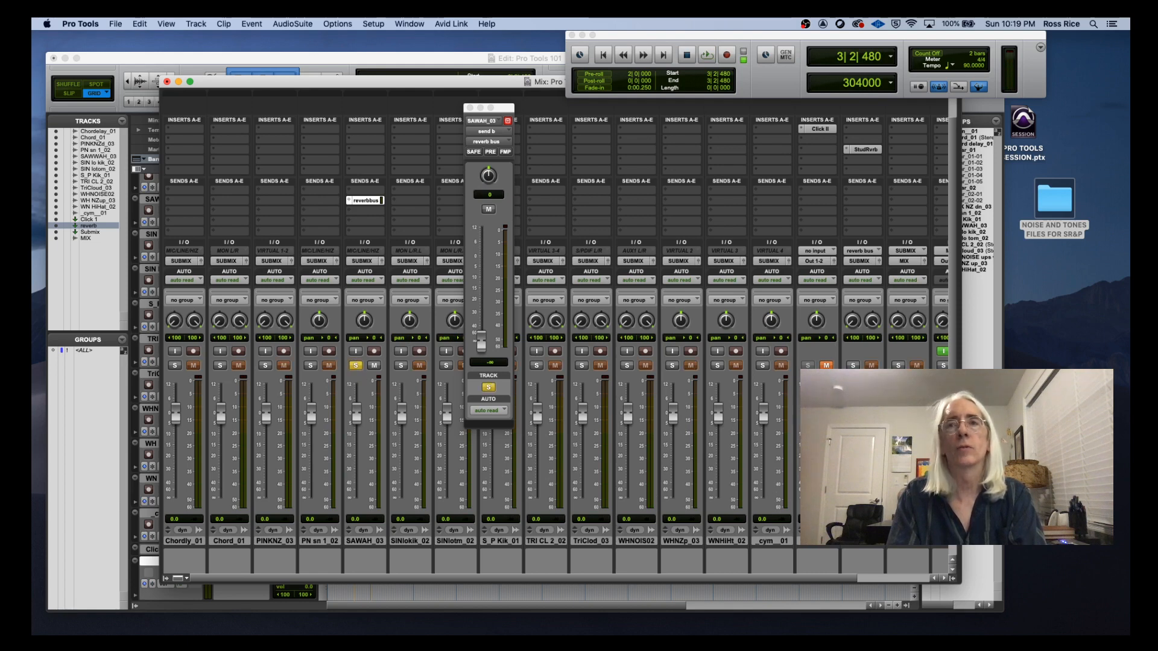
pyautogui.click(852, 365)
# Step: Put the Submix and MIX tracks in solo safe mode
pyautogui.hscroll(2, 852, 365)
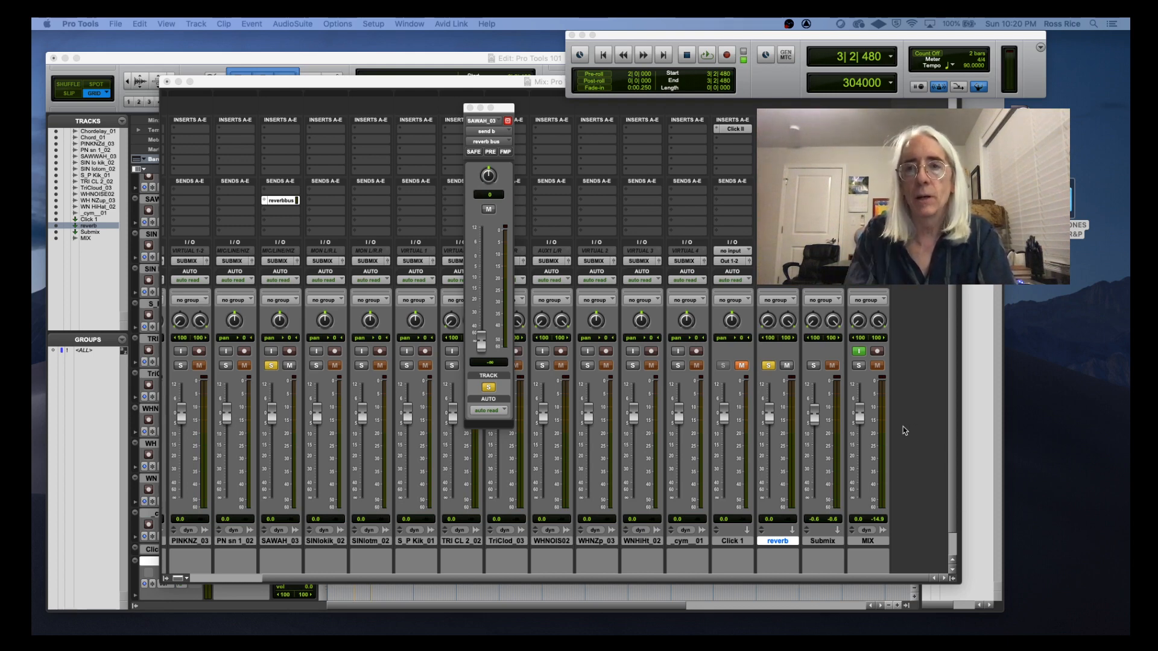
pyautogui.keyDown('super'); pyautogui.click(859, 367); pyautogui.keyUp('super')
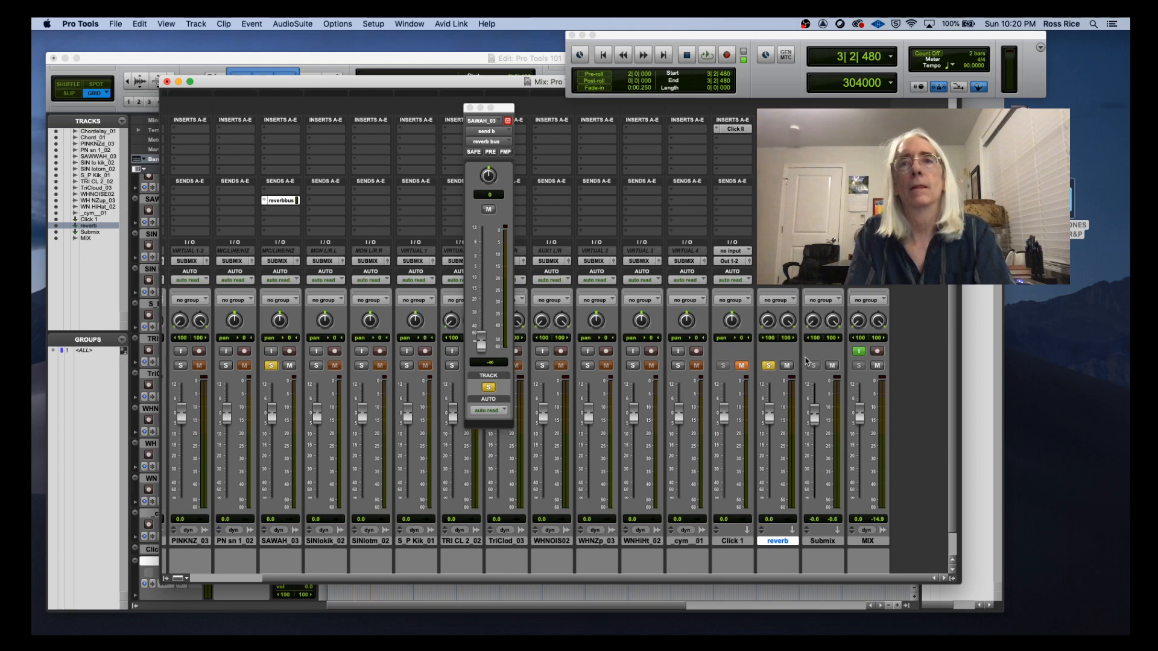
# Step: Play the soloed tracks and raise SAWAH_03's send to the reverb bus to +7.2 dB
pyautogui.press('space')
pyautogui.moveTo(484, 350)
pyautogui.mouseDown()
pyautogui.moveTo(481, 254)
pyautogui.moveTo(480, 347)
pyautogui.mouseUp()
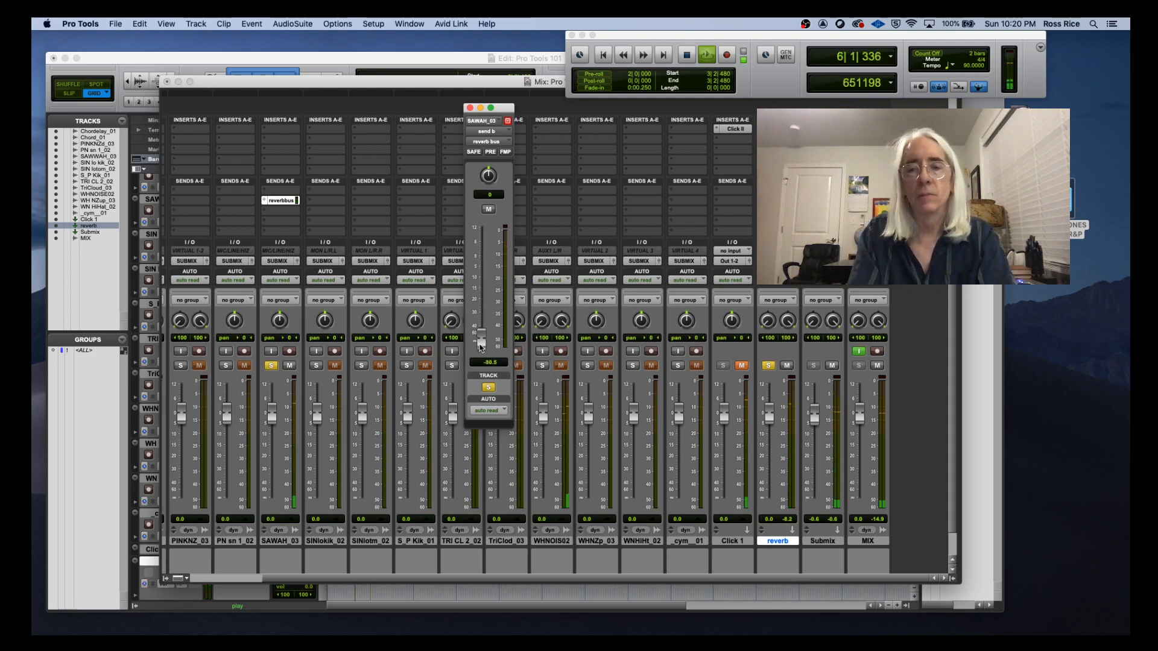
pyautogui.moveTo(480, 347); pyautogui.dragTo(479, 248)
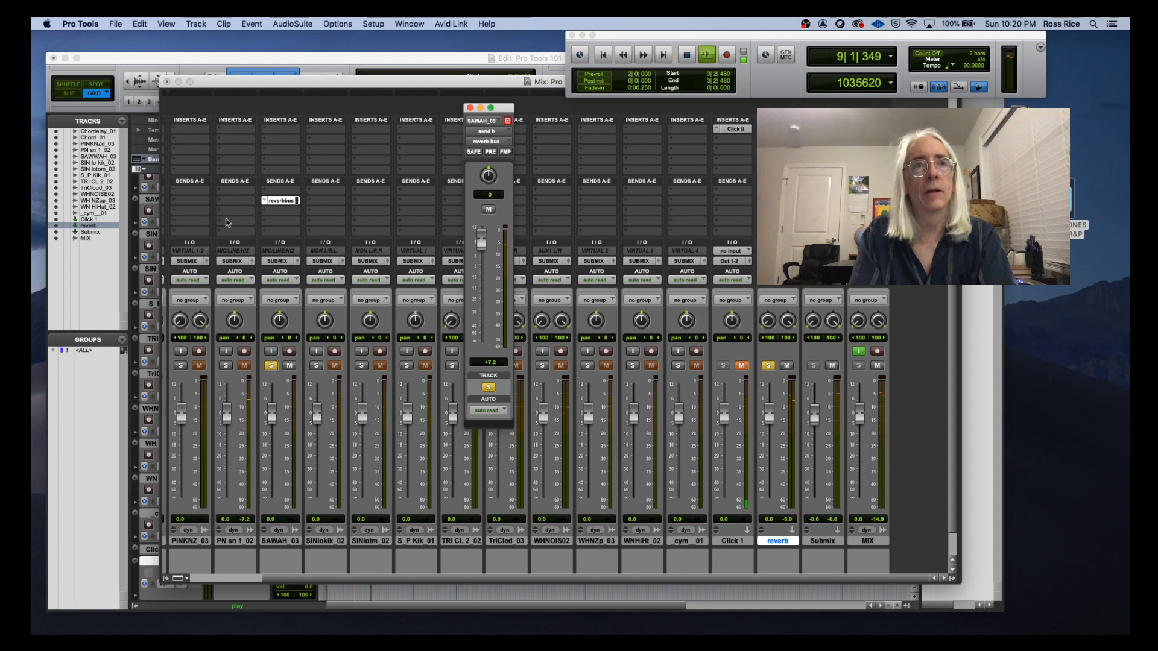
# Step: Lower SAWAH_03's send to the reverb bus to +1.1 dB and stop playback
pyautogui.moveTo(480, 242)
pyautogui.mouseDown()
pyautogui.moveTo(480, 316)
pyautogui.moveTo(479, 232)
pyautogui.moveTo(479, 257)
pyautogui.mouseUp()
pyautogui.press('space')
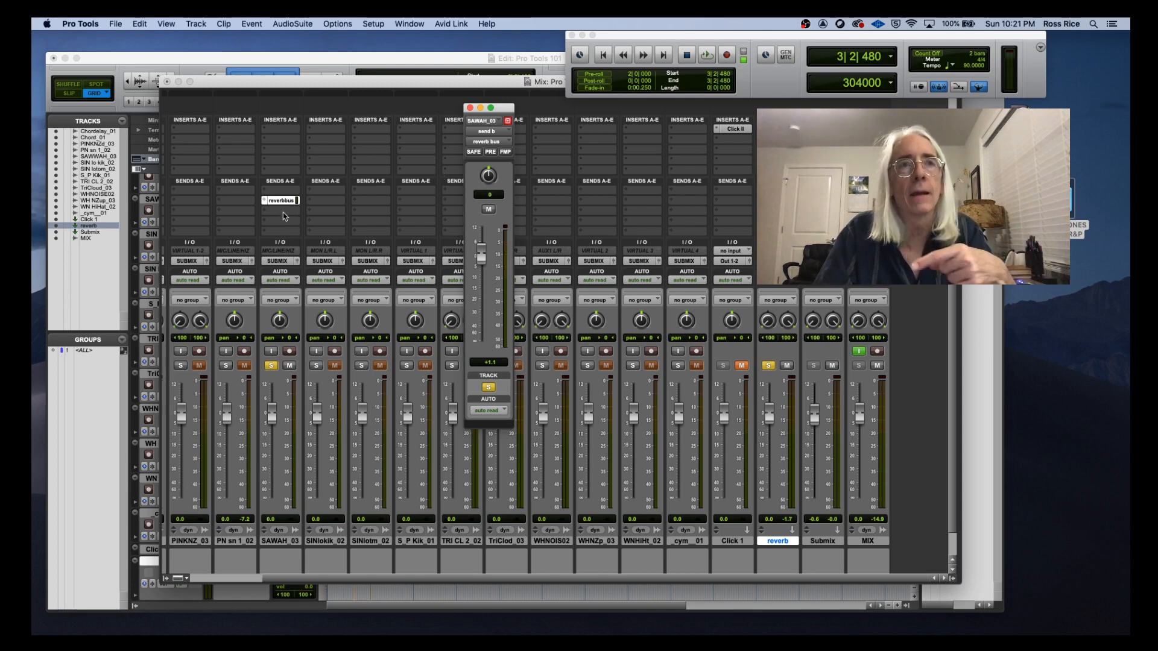
pyautogui.click(264, 200)
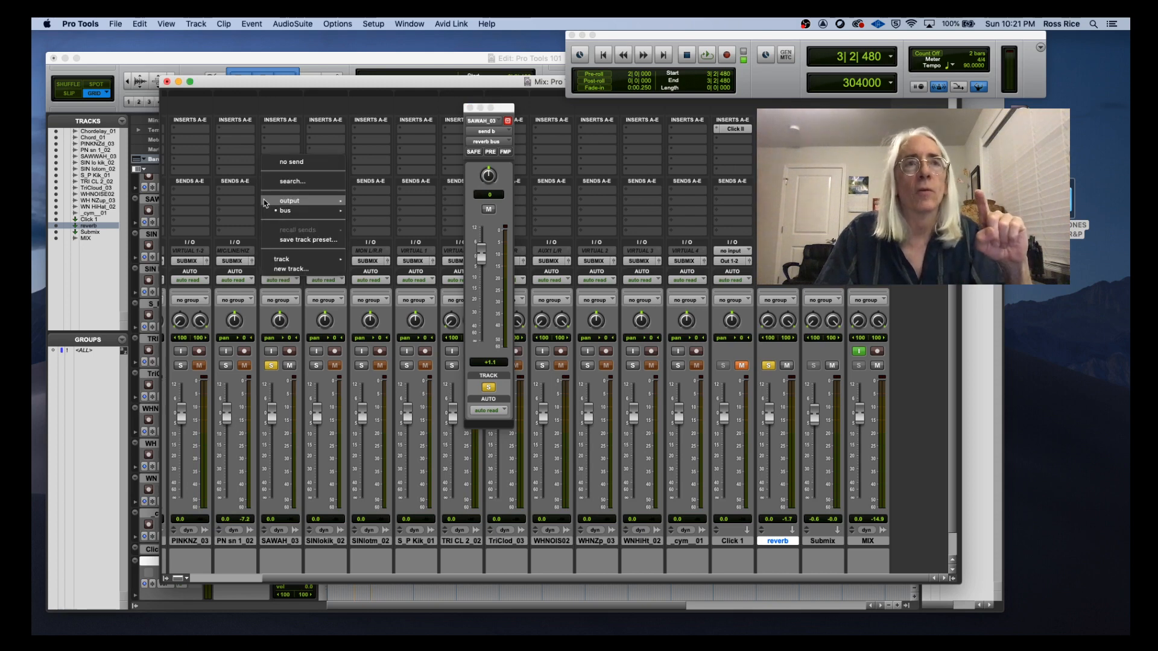
pyautogui.click(297, 221)
# Step: Nudge SAWAH_03's reverb send level slightly and take the SAWAH_03 and reverb tracks out of solo
pyautogui.moveTo(482, 249)
pyautogui.mouseDown()
pyautogui.moveTo(482, 276)
pyautogui.moveTo(483, 247)
pyautogui.mouseUp()
pyautogui.click(488, 387)
pyautogui.click(768, 366)
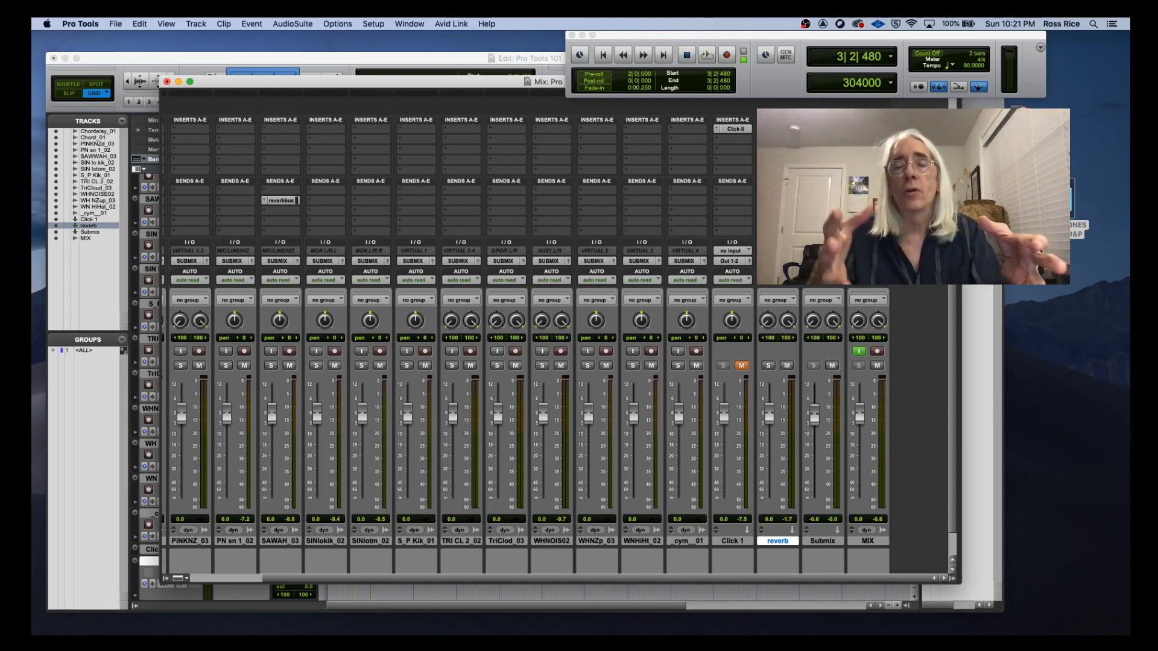
# Step: Switch to the Edit window and zoom the timeline horizontally so the full length of the clips spans most of the view
pyautogui.press('super+equal')
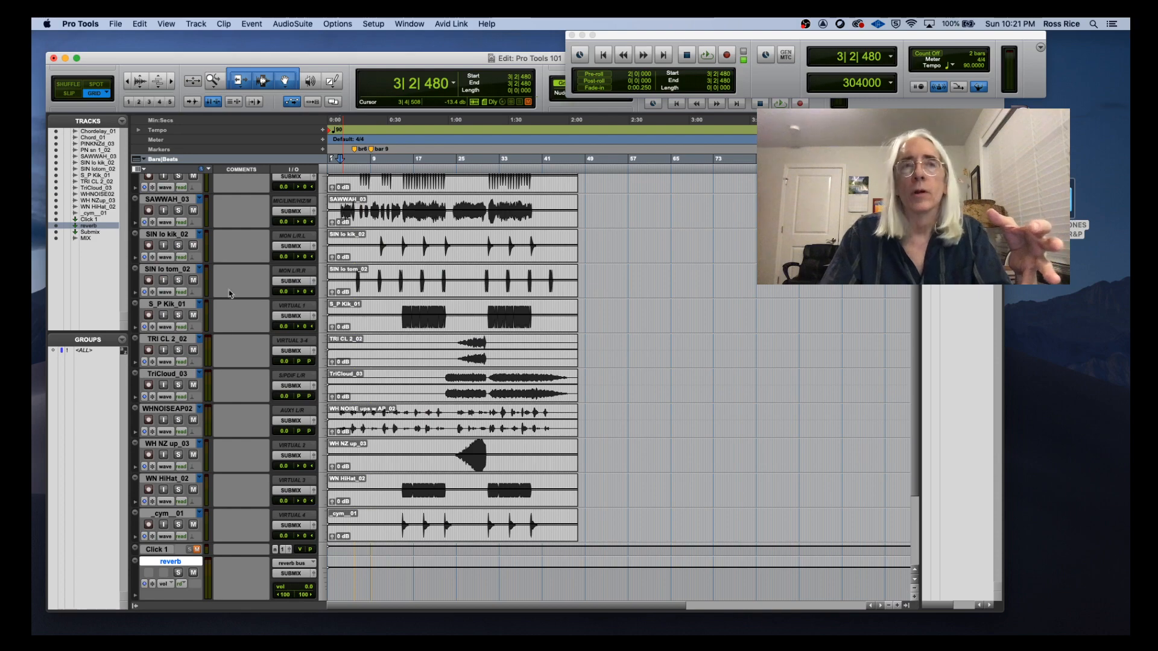
pyautogui.click(172, 80)
pyautogui.click(172, 80)
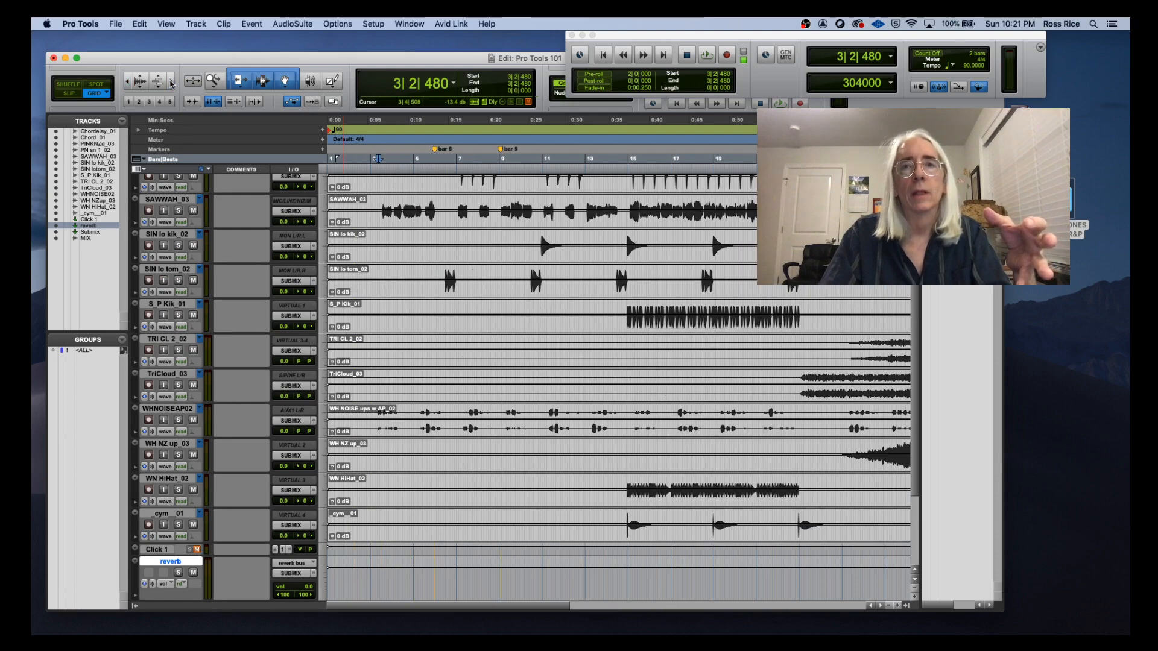
pyautogui.click(128, 81)
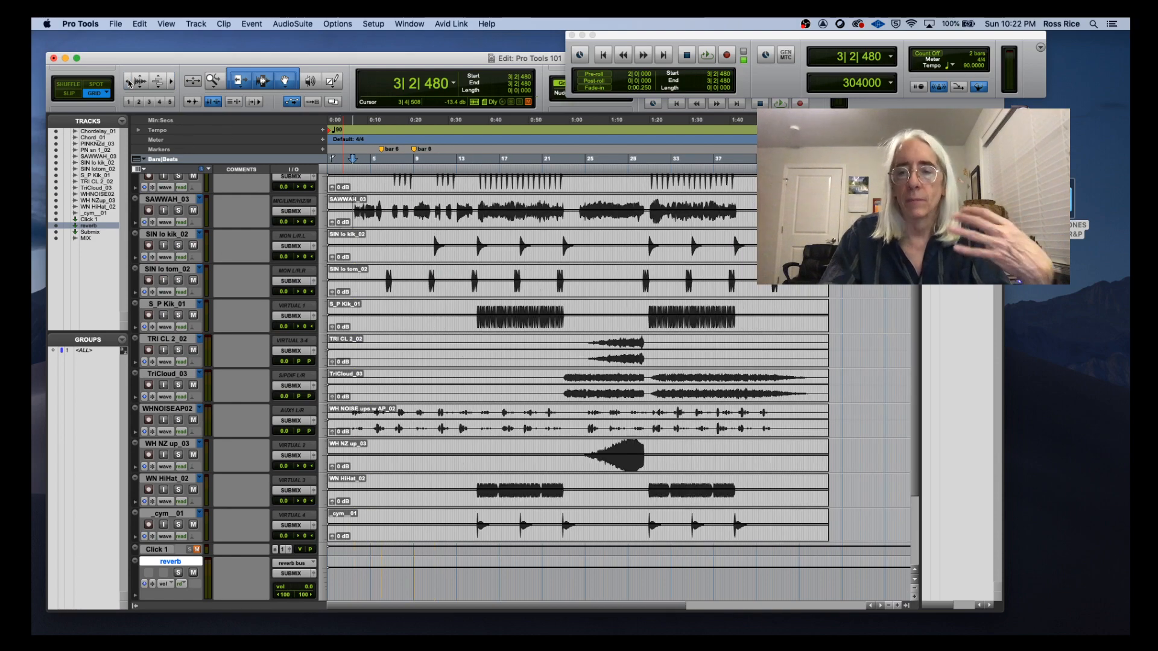